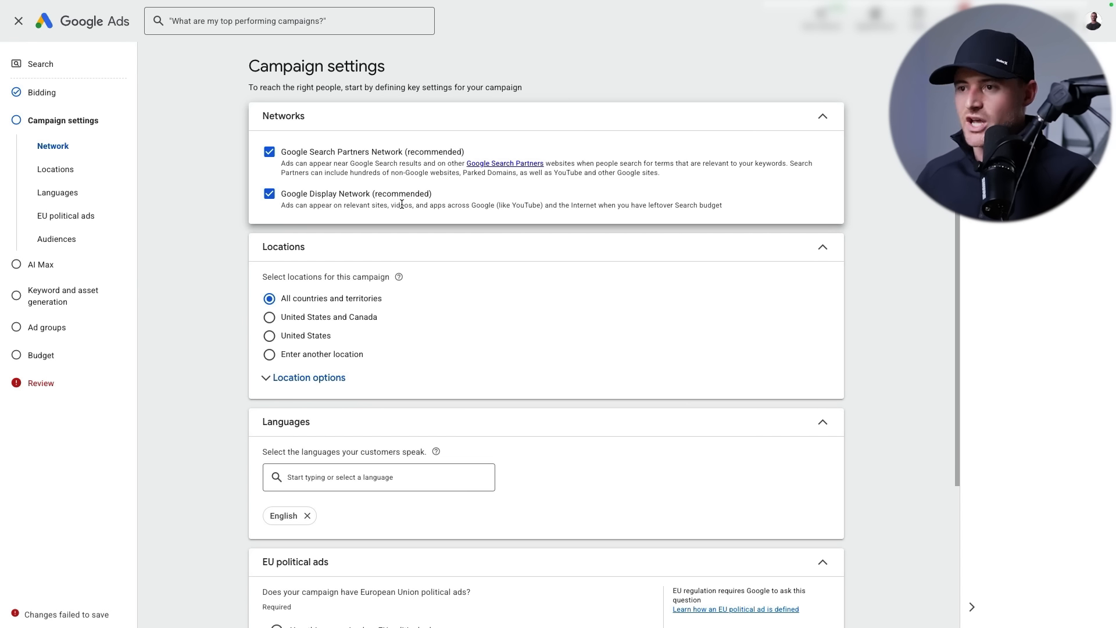
Exclude the campaign from both the Google Search Partners Network and the Google Display Network
click(269, 152)
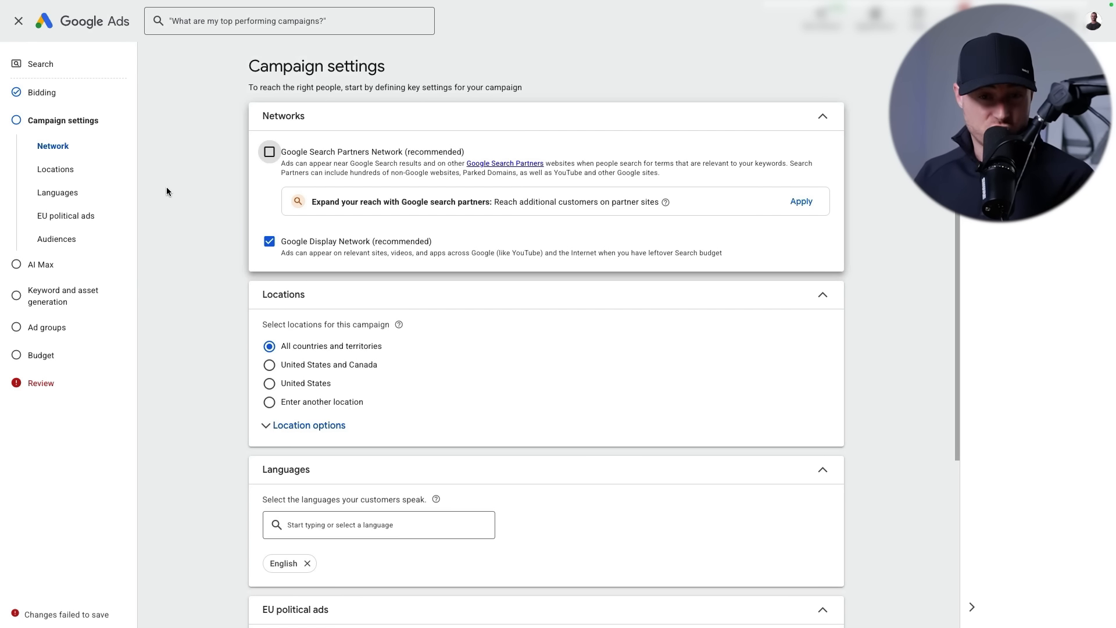
click(270, 243)
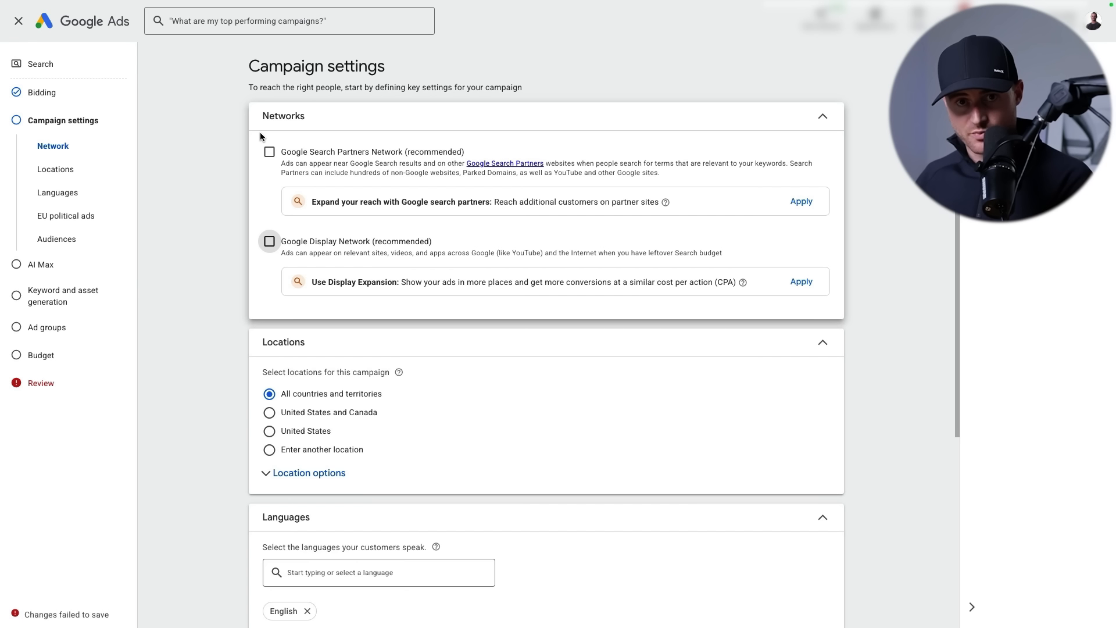
Include Allen County, Indiana, United States as the campaign's custom location and check its area on the advanced search map
scroll(205, 244, down, 3)
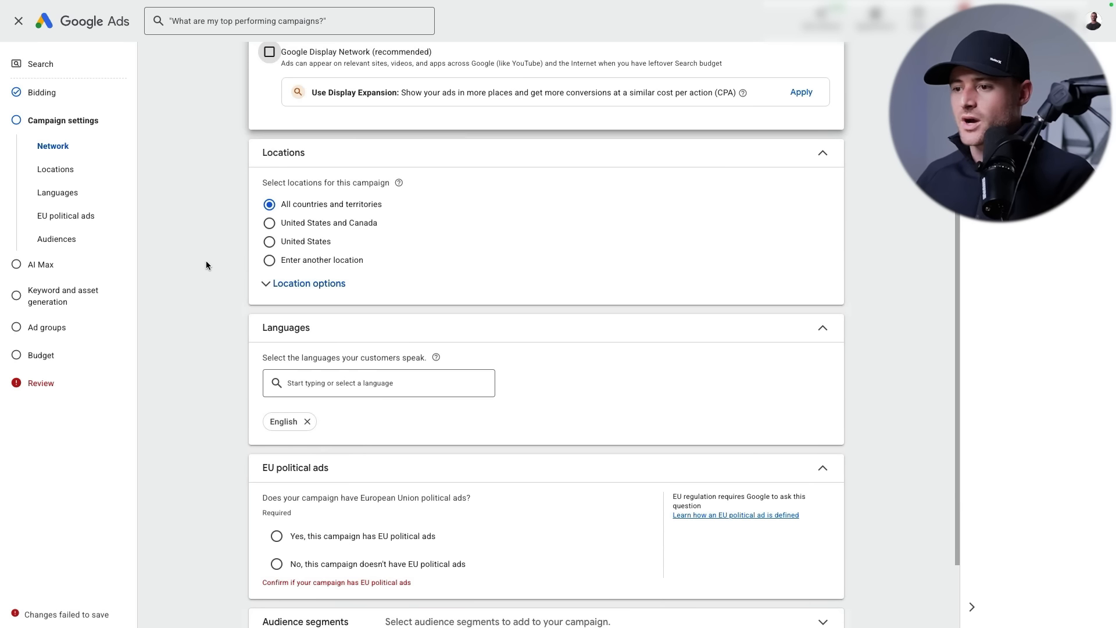
scroll(214, 211, down, 1)
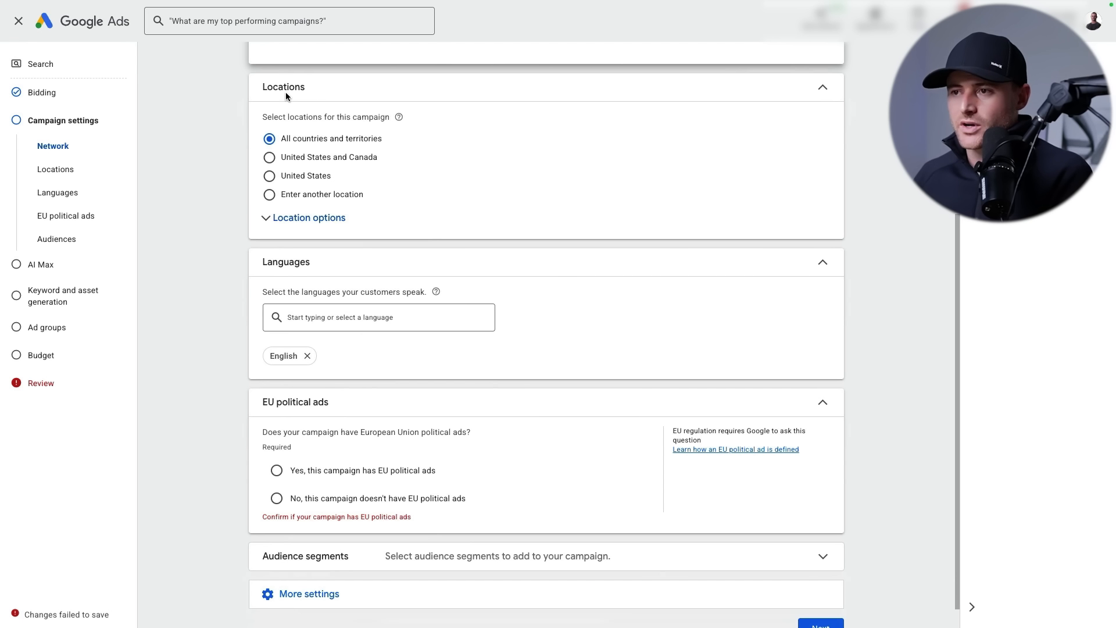
click(270, 220)
click(323, 195)
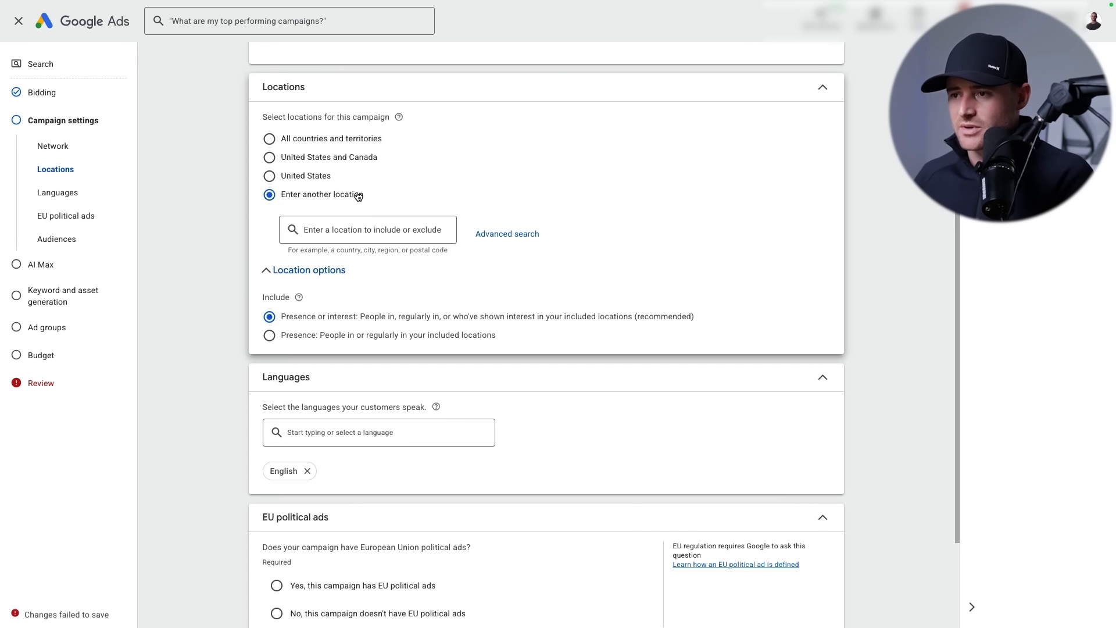
click(360, 220)
text(allen county)
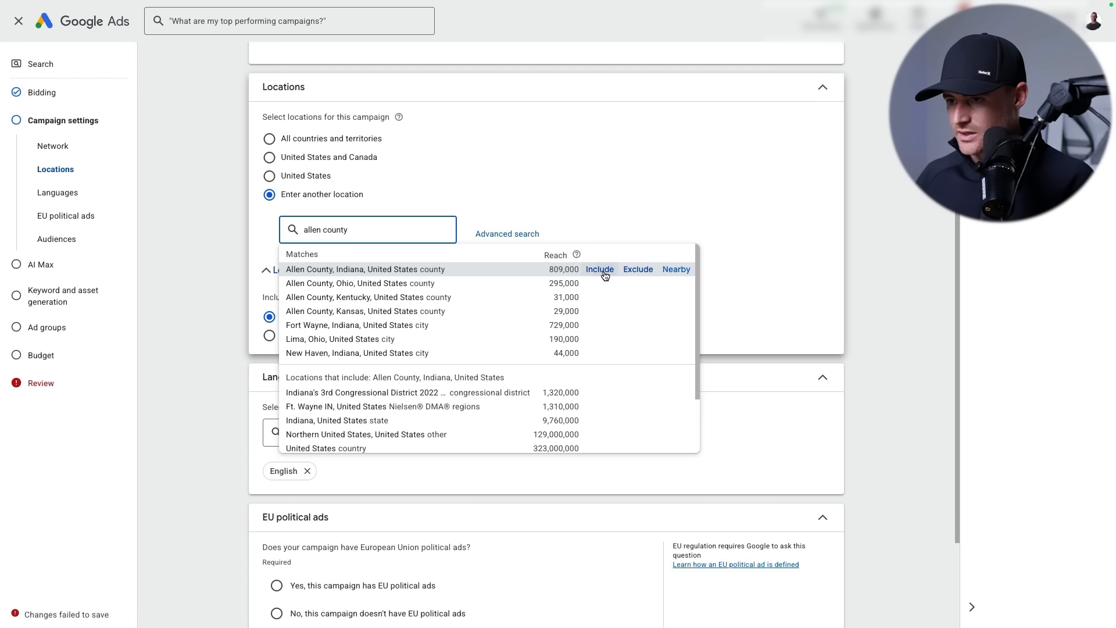
click(603, 272)
click(509, 283)
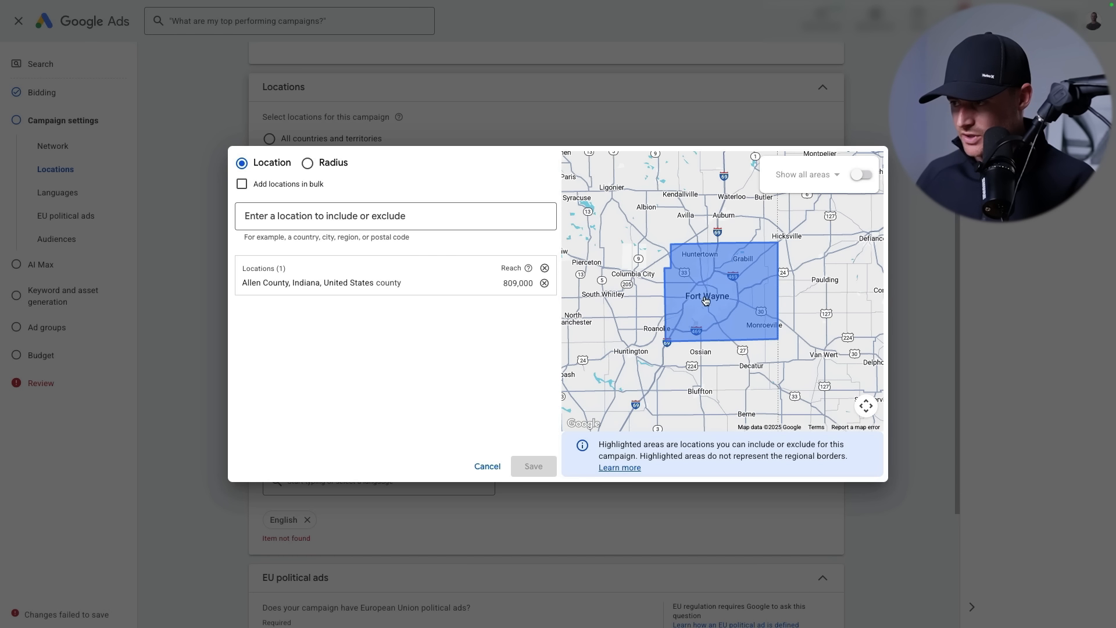
click(487, 466)
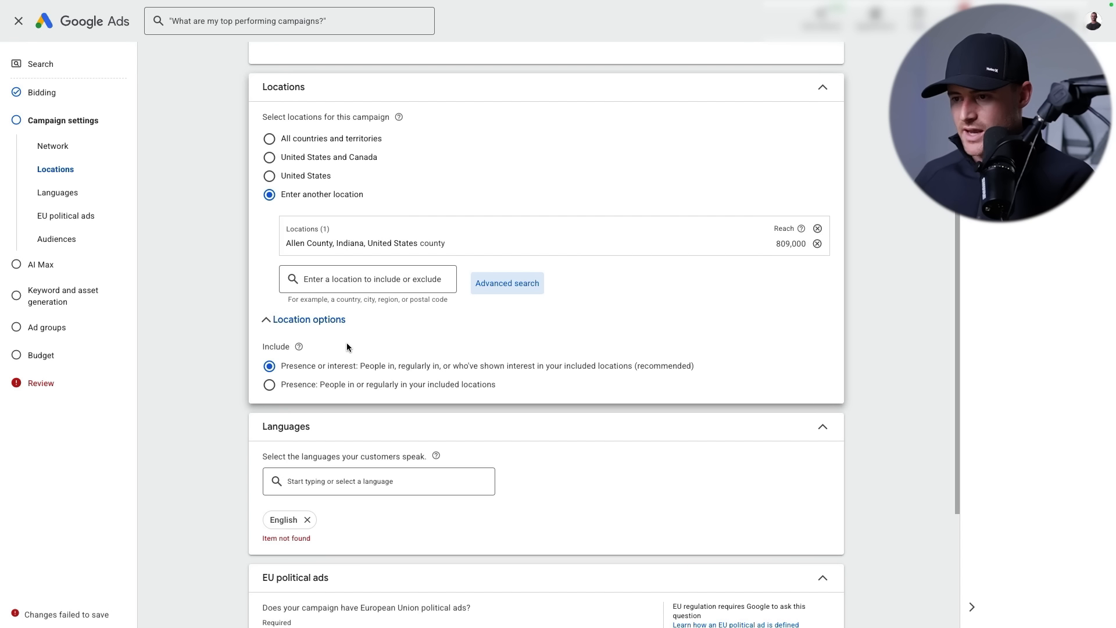
Limit the location targeting to "Presence: People in or regularly in your included locations"
scroll(348, 349, down, 1)
double_click(278, 285)
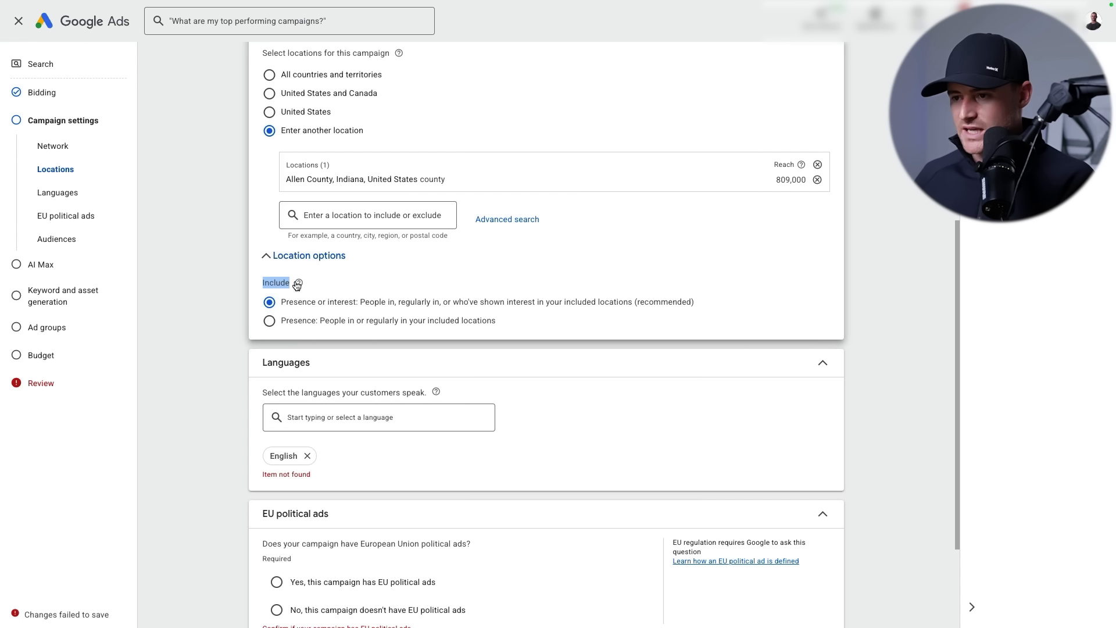
click(313, 257)
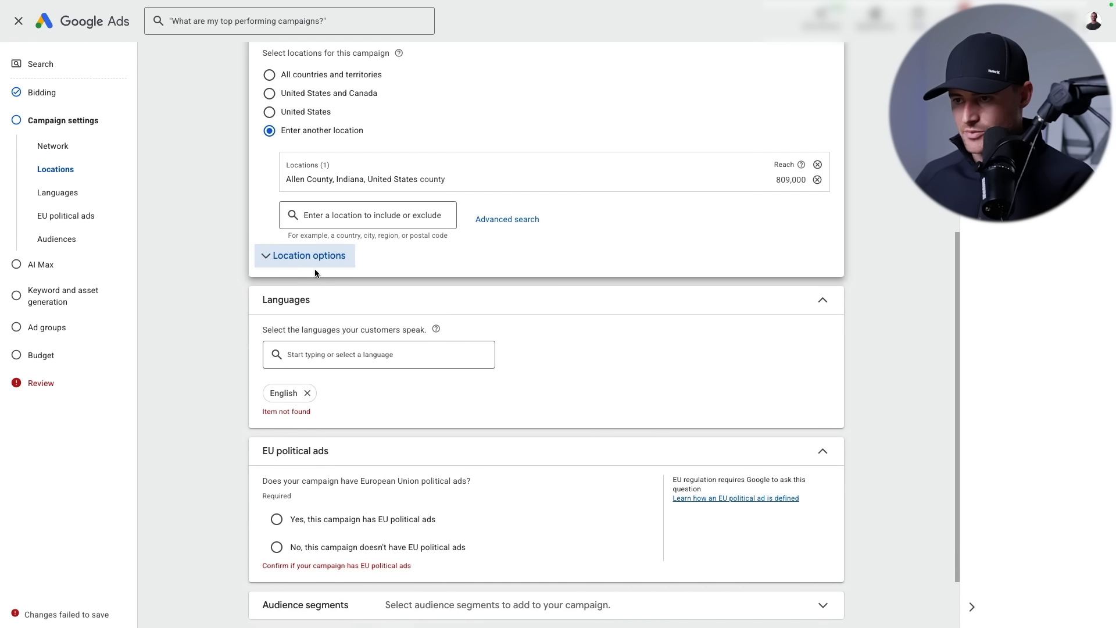
click(316, 257)
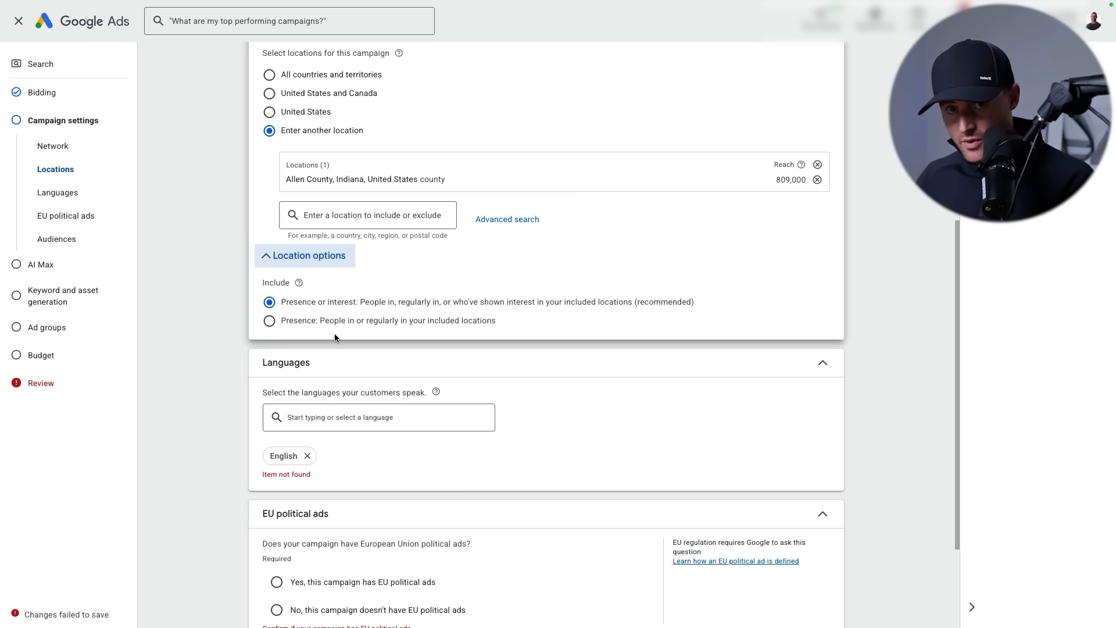
click(270, 321)
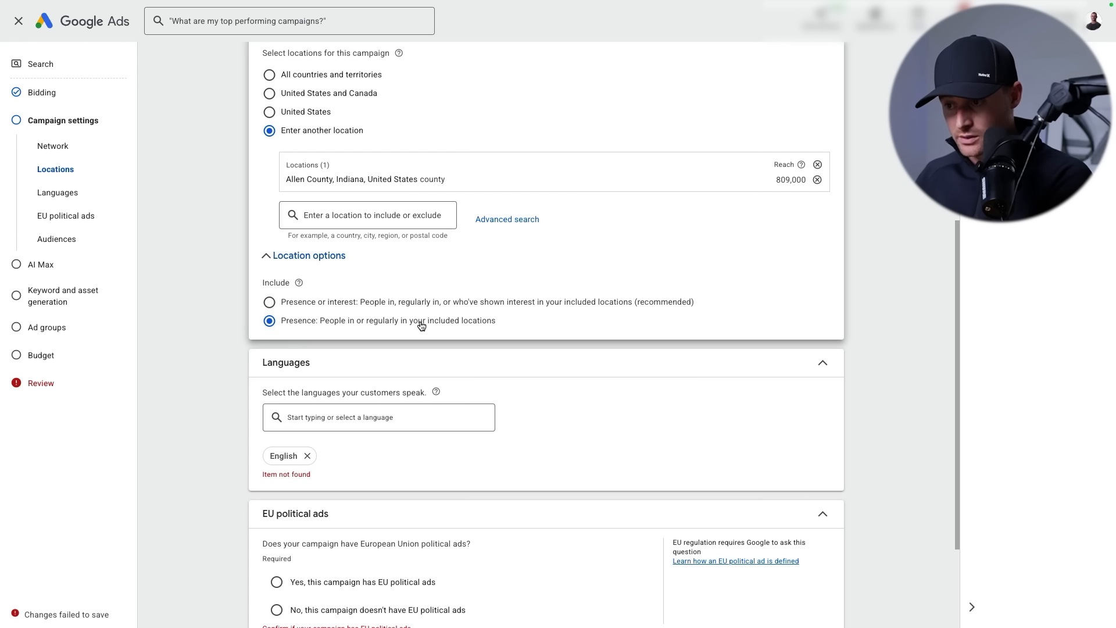
click(267, 302)
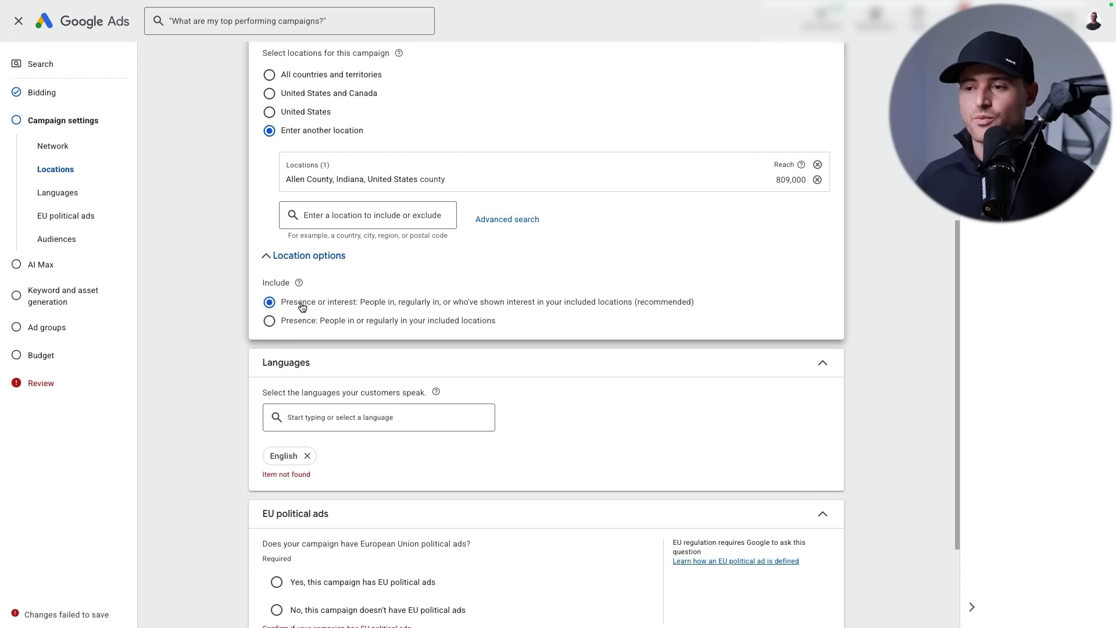
click(269, 321)
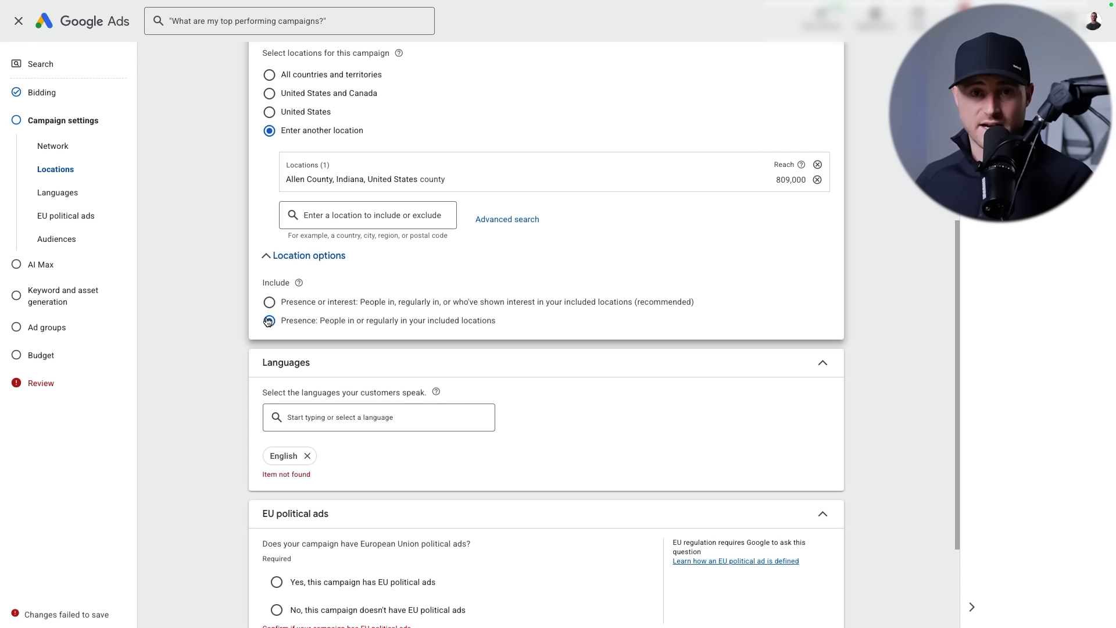
Declare that this campaign doesn't have European Union political ads
scroll(228, 343, down, 3)
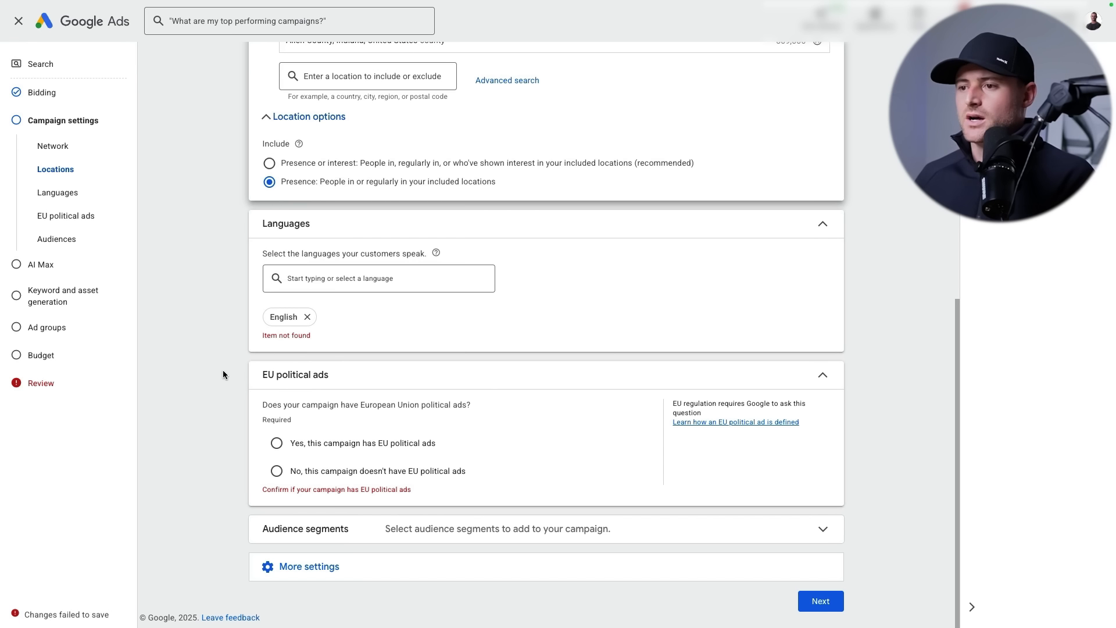
click(280, 333)
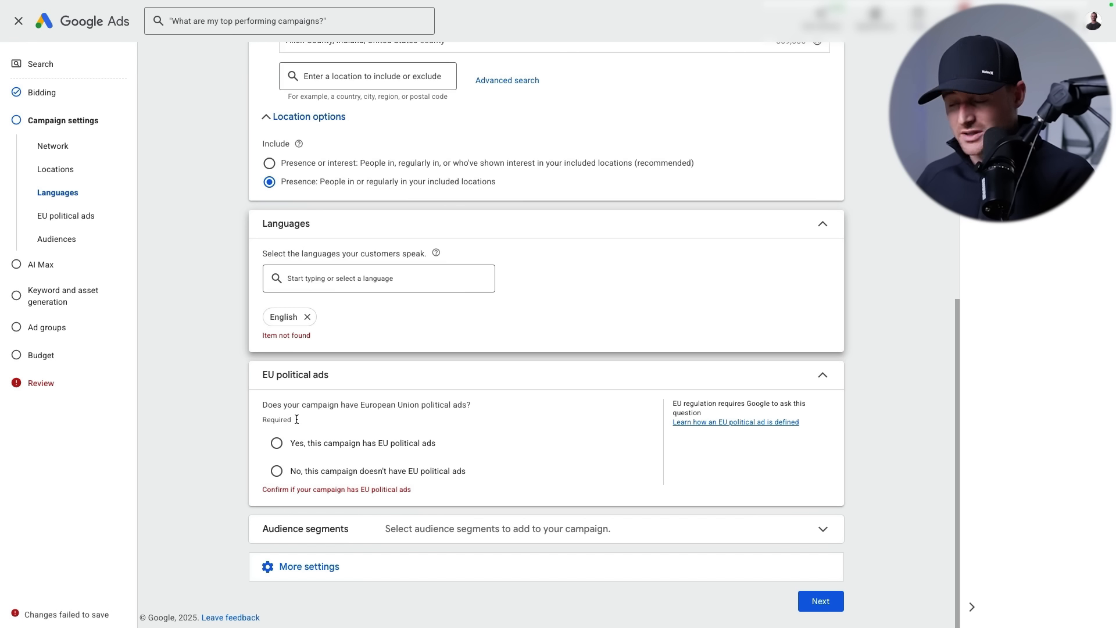
click(276, 471)
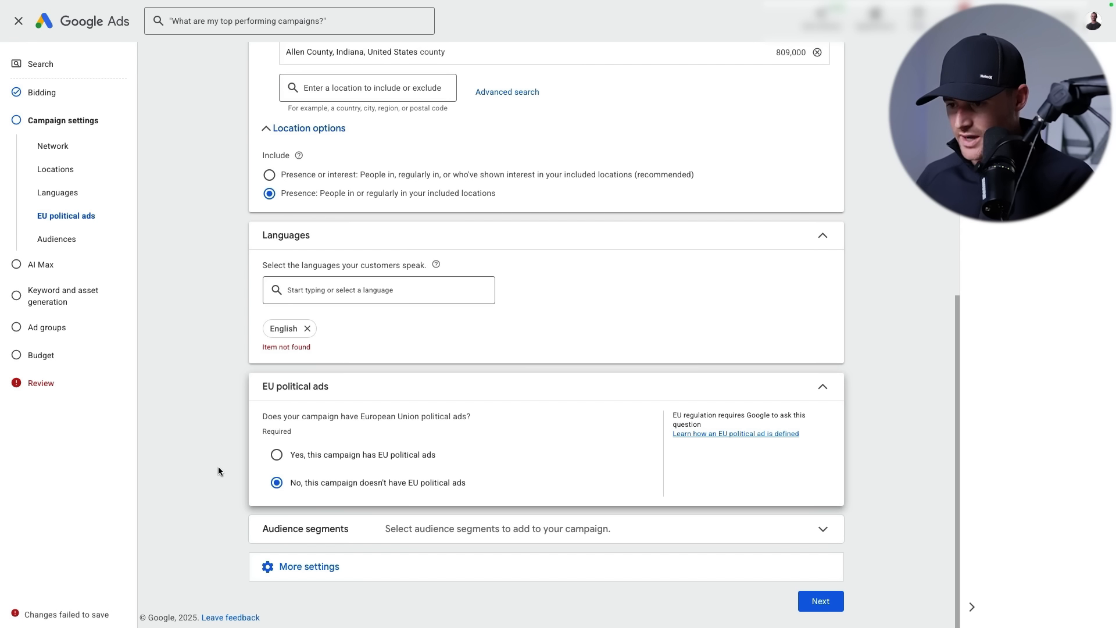
Expand the audience segments section and add the Home Cleaning Services in-market segment
click(393, 522)
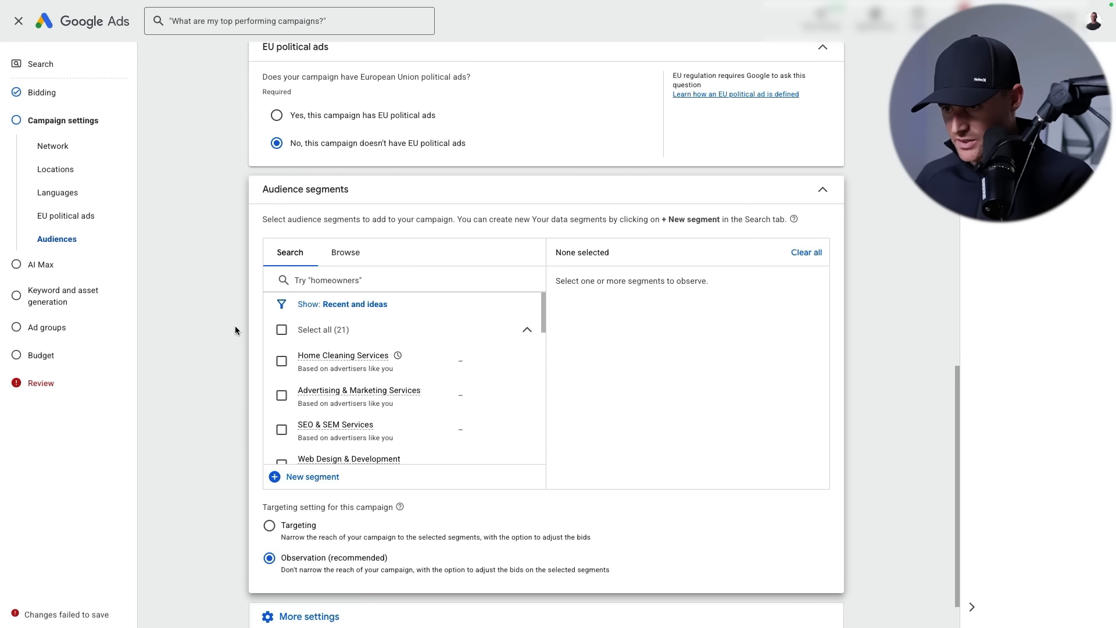
scroll(235, 331, down, 1)
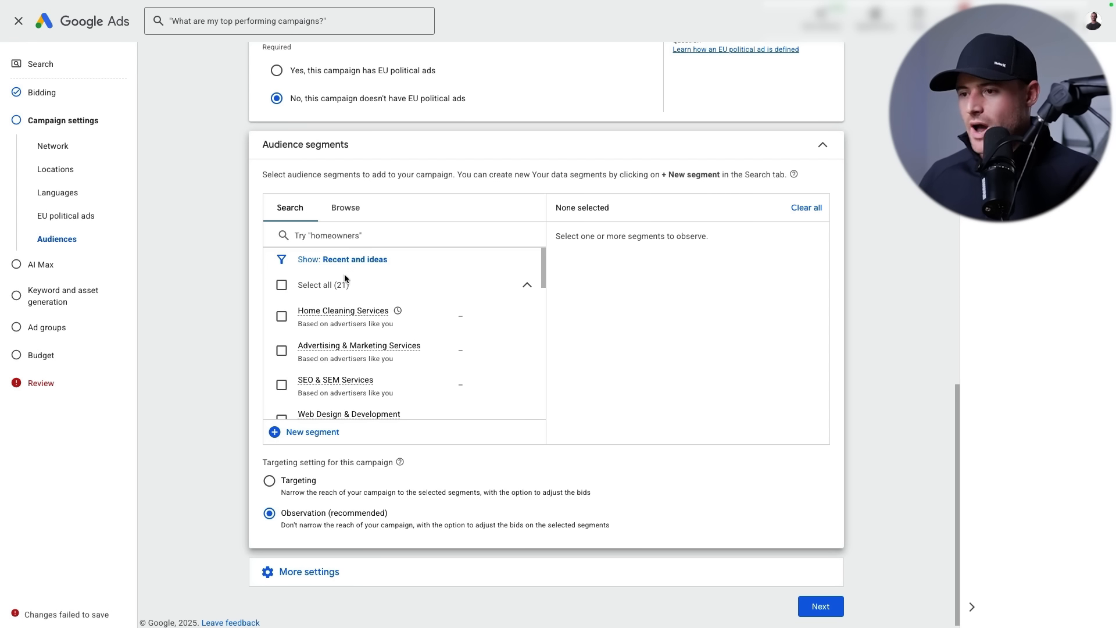
click(281, 319)
drag(554, 263, 706, 284)
Search the audience segments for "carpet cleaning" and add the Flooring Services in-market segment
click(383, 242)
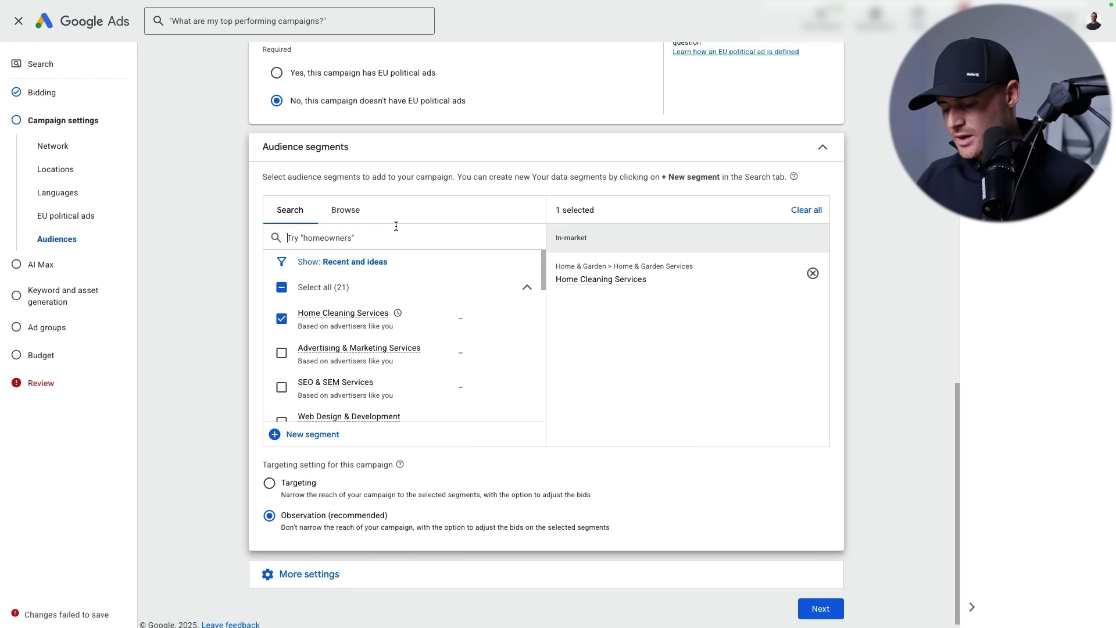
text(carpet cleaning)
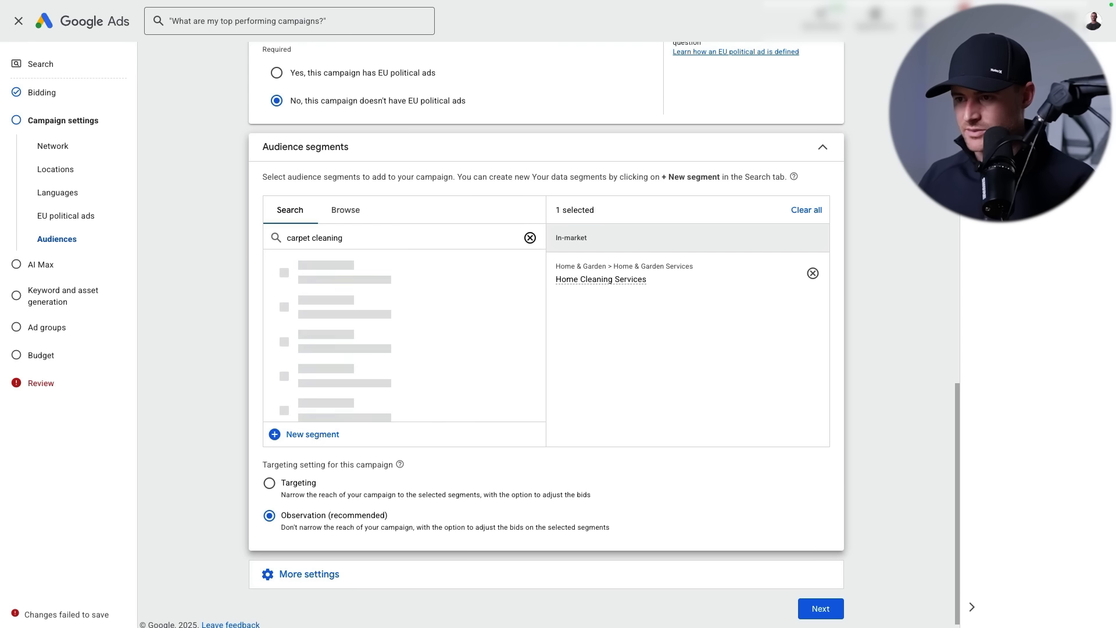
scroll(418, 267, down, 1)
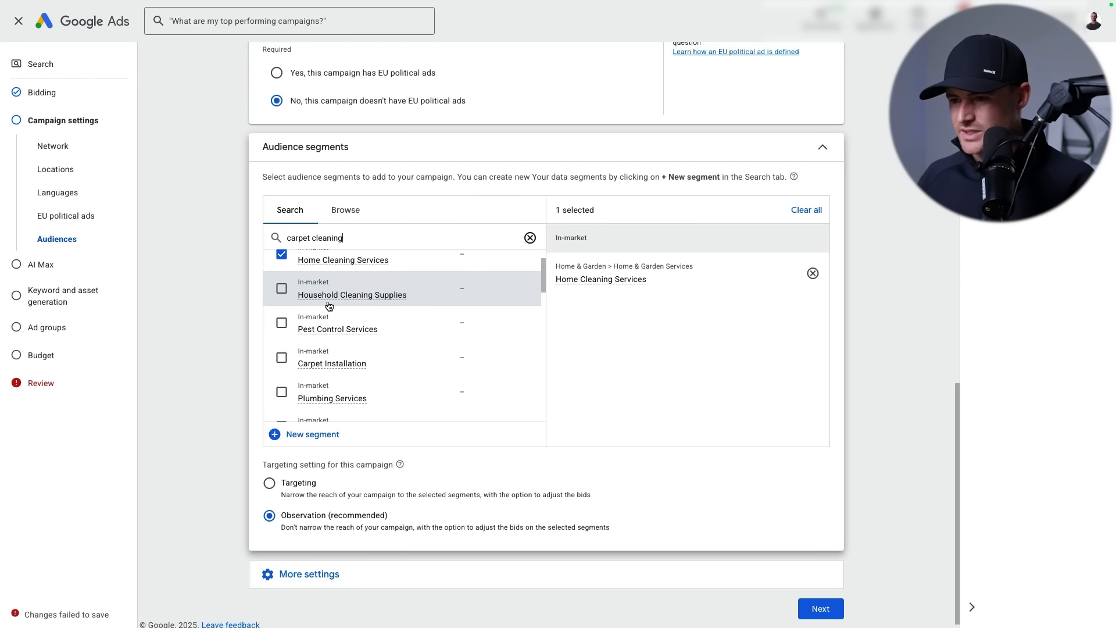
scroll(405, 306, down, 3)
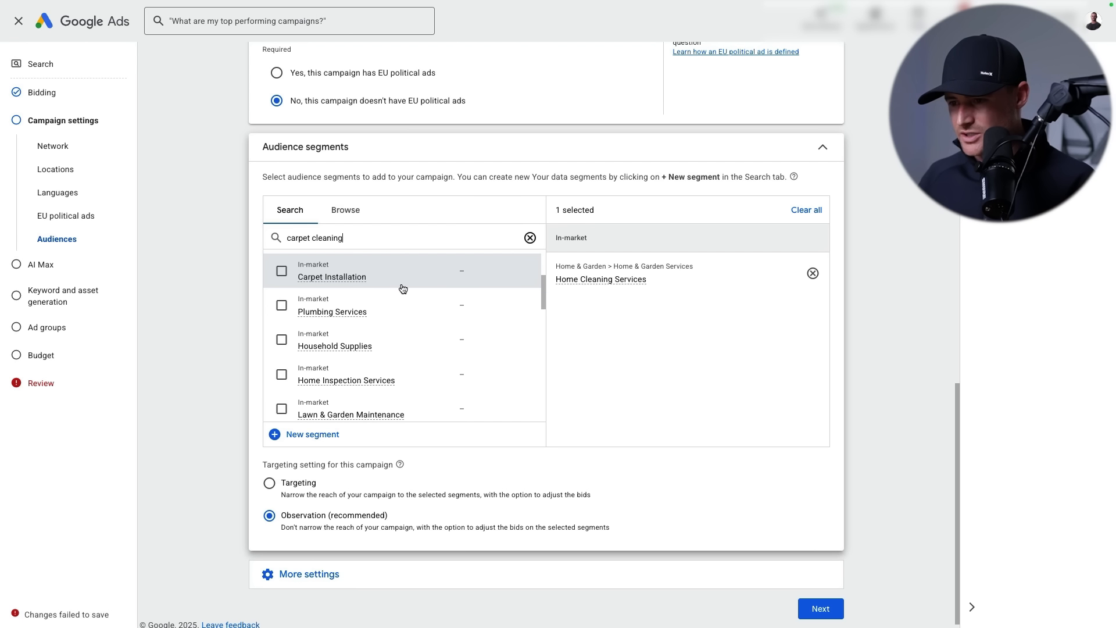
scroll(401, 288, down, 2)
scroll(383, 290, down, 2)
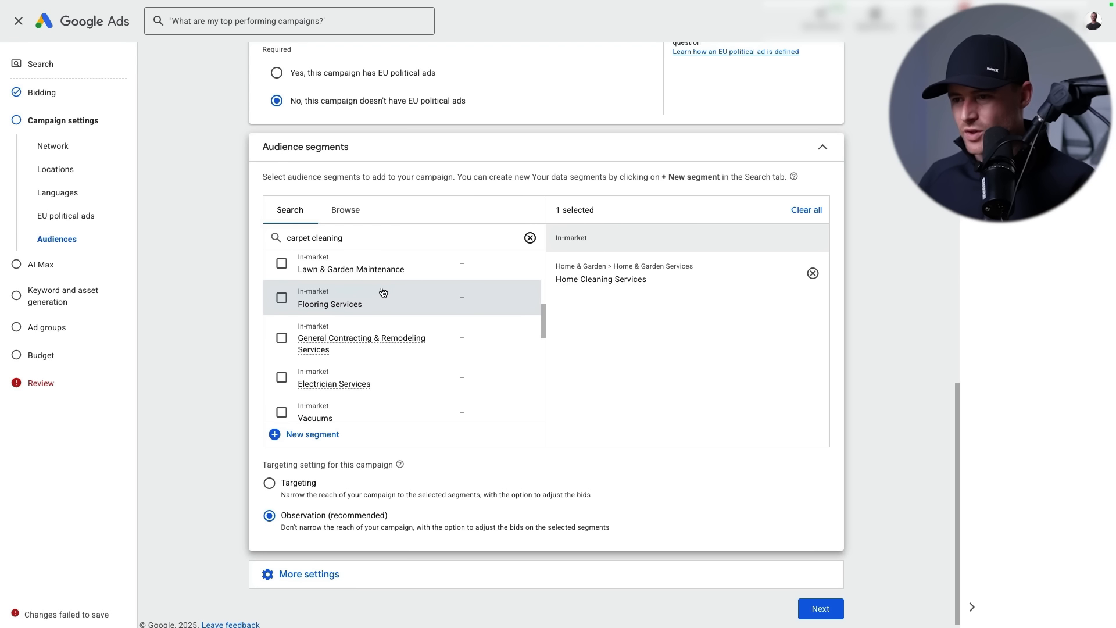
scroll(395, 294, down, 1)
click(295, 291)
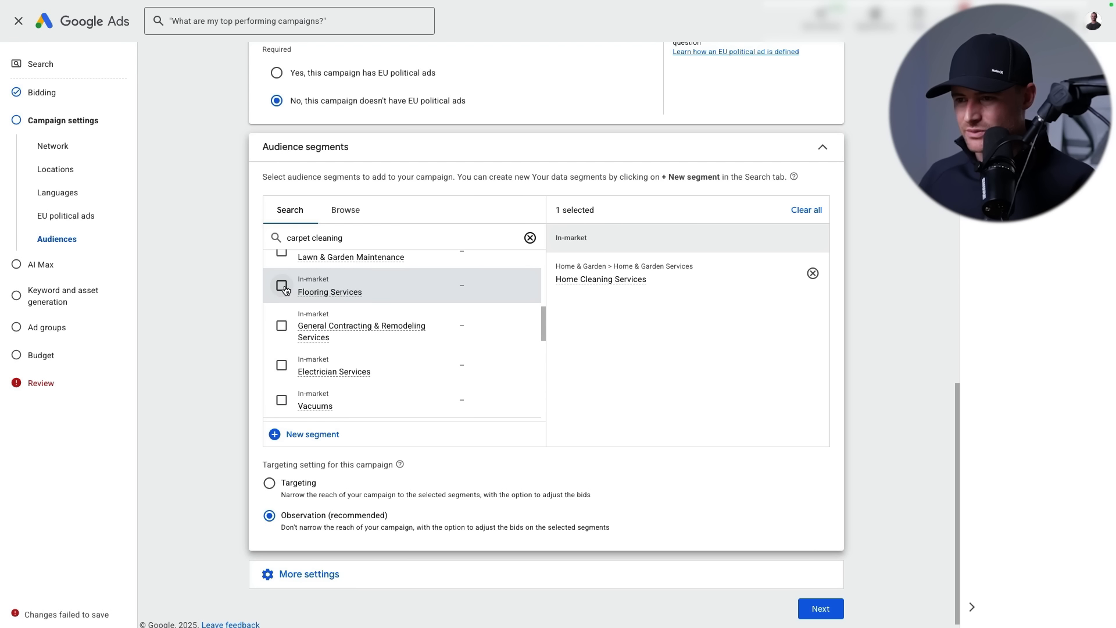
Add the Renters and Homeowners detailed demographics segments to the campaign's audience
scroll(424, 292, down, 5)
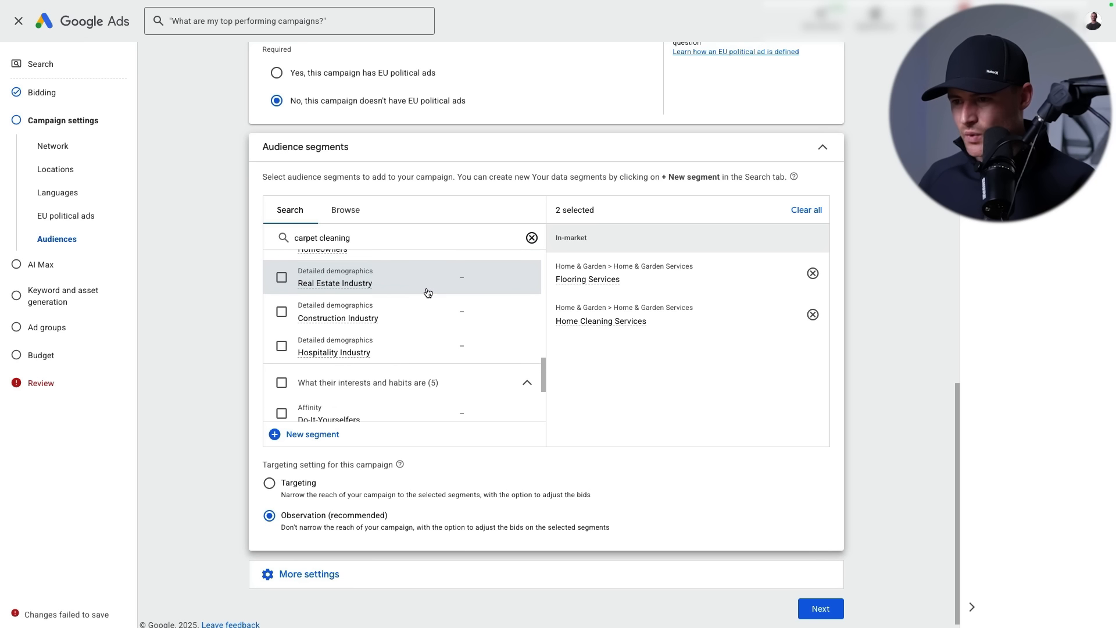
scroll(427, 288, up, 2)
scroll(418, 294, down, 1)
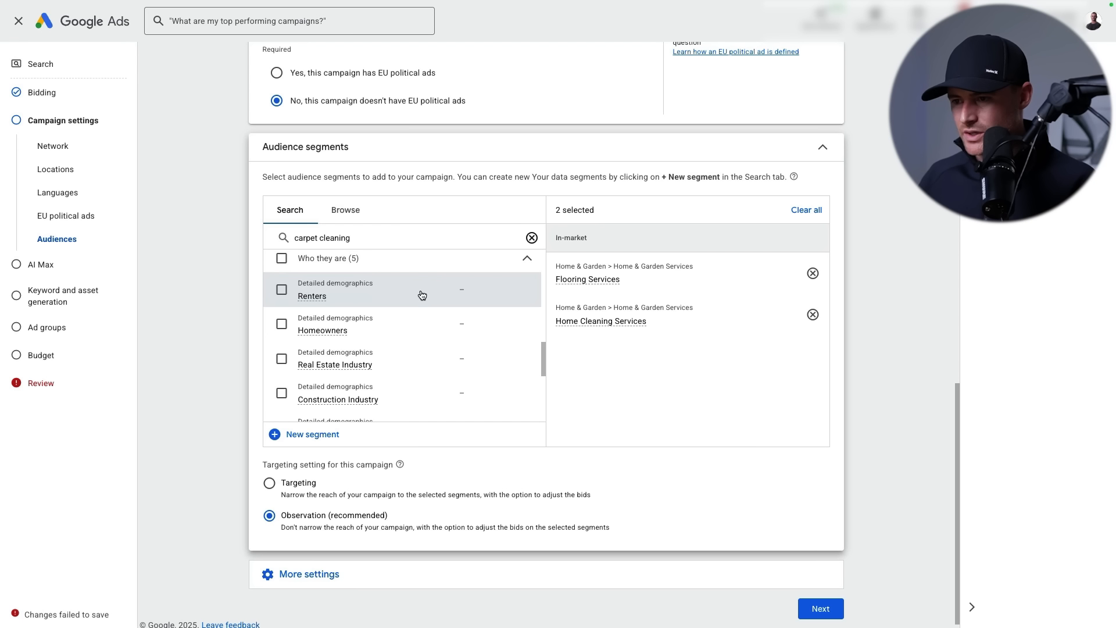
click(282, 287)
click(282, 321)
Switch the campaign's audience setting to Targeting, return it to Observation, and review the Observation description
scroll(419, 319, down, 3)
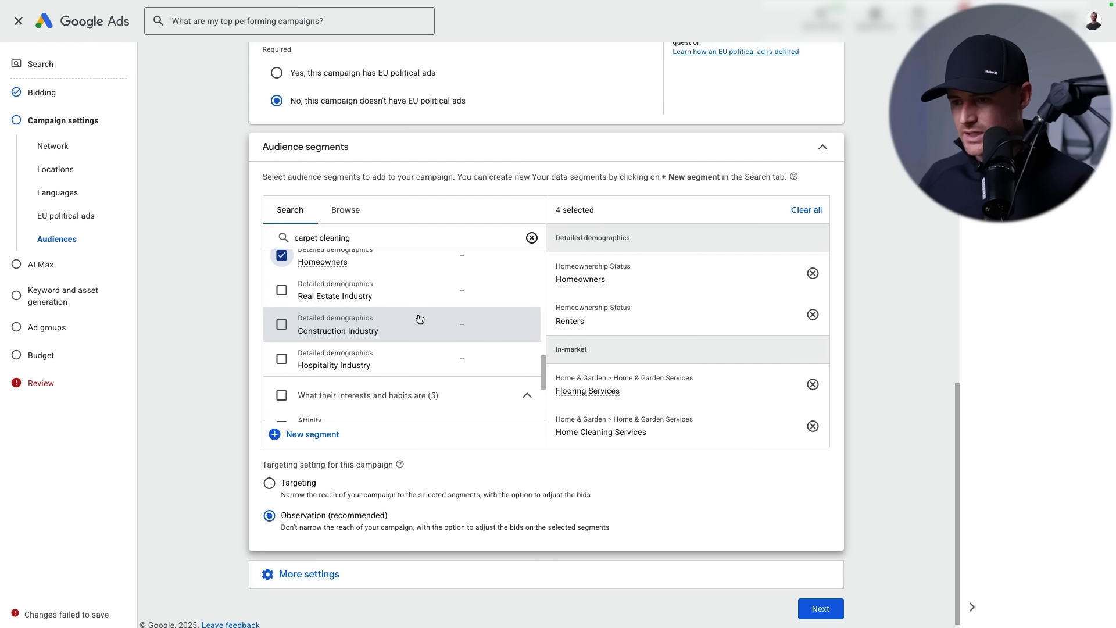
scroll(418, 316, down, 3)
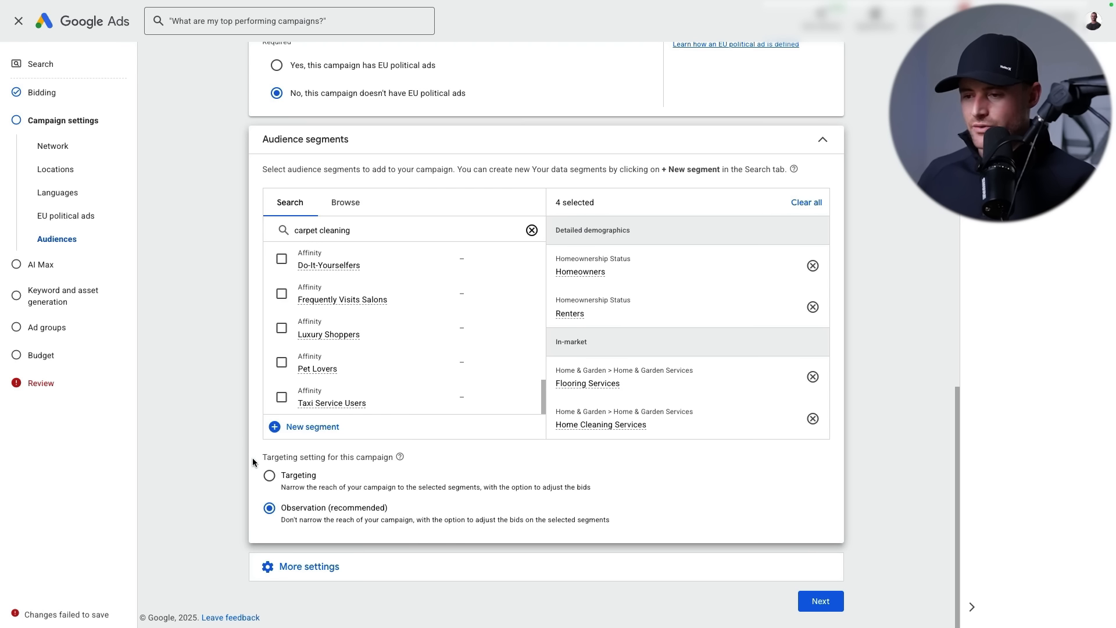
drag(255, 459, 394, 459)
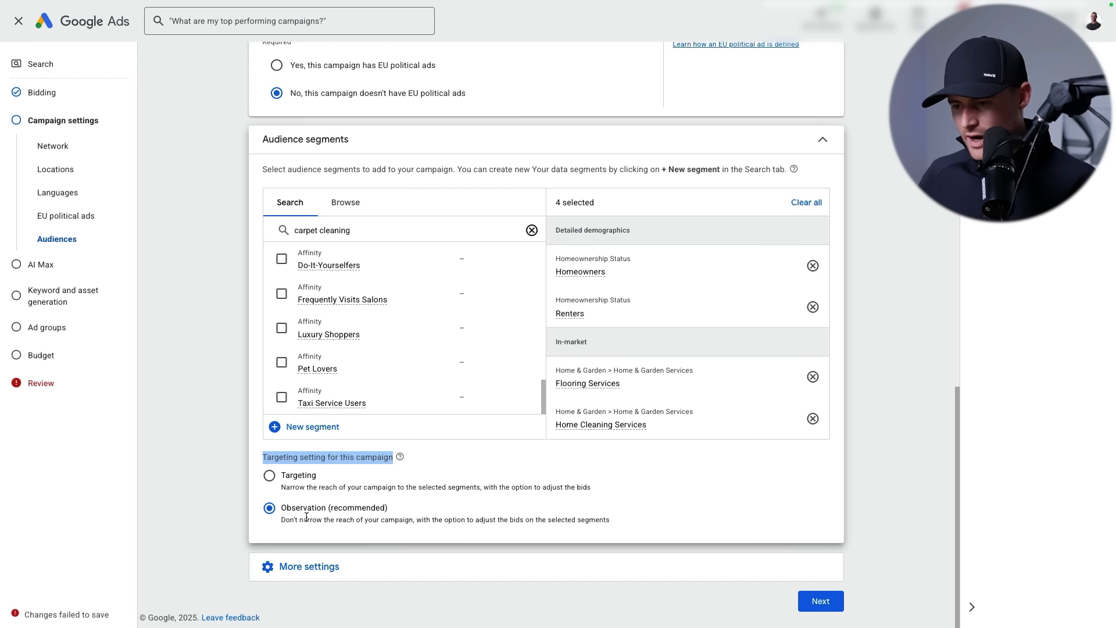
click(270, 482)
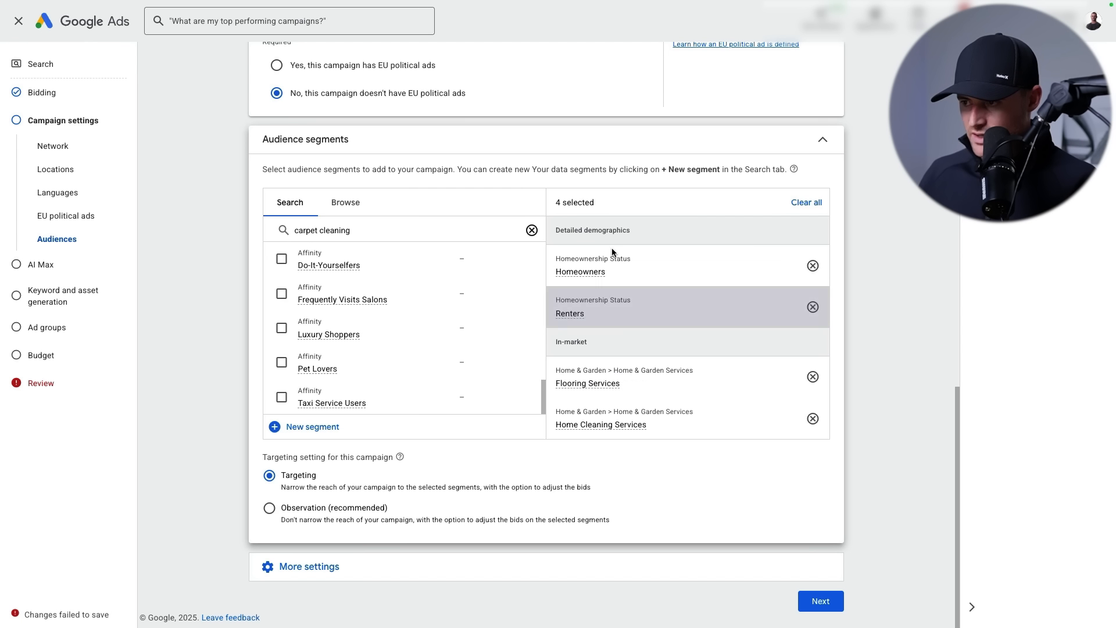
click(270, 509)
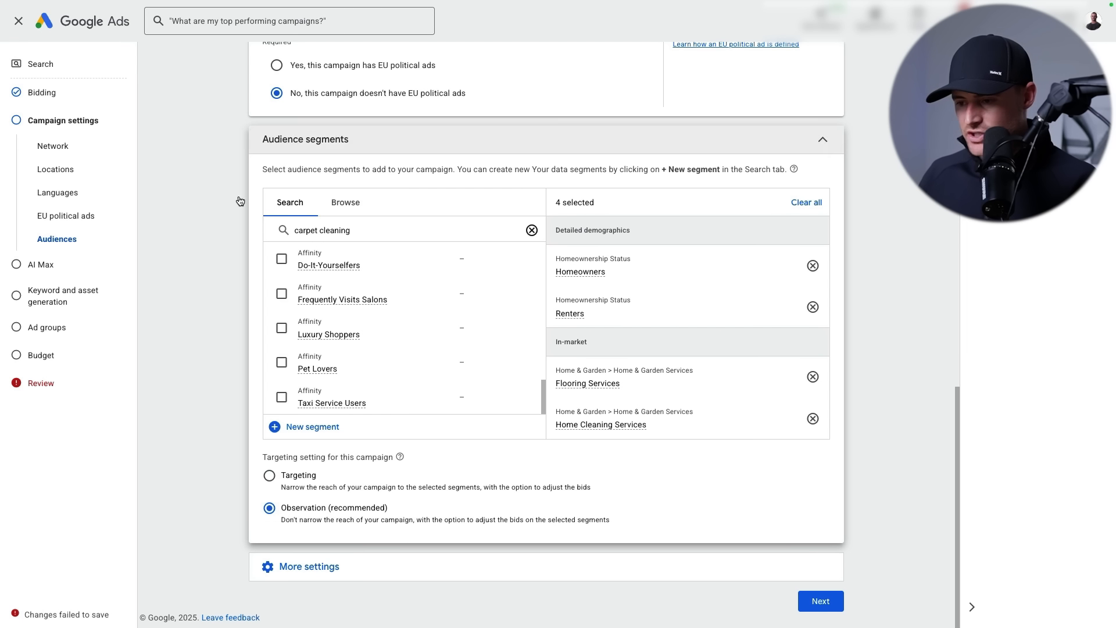
drag(299, 520, 433, 522)
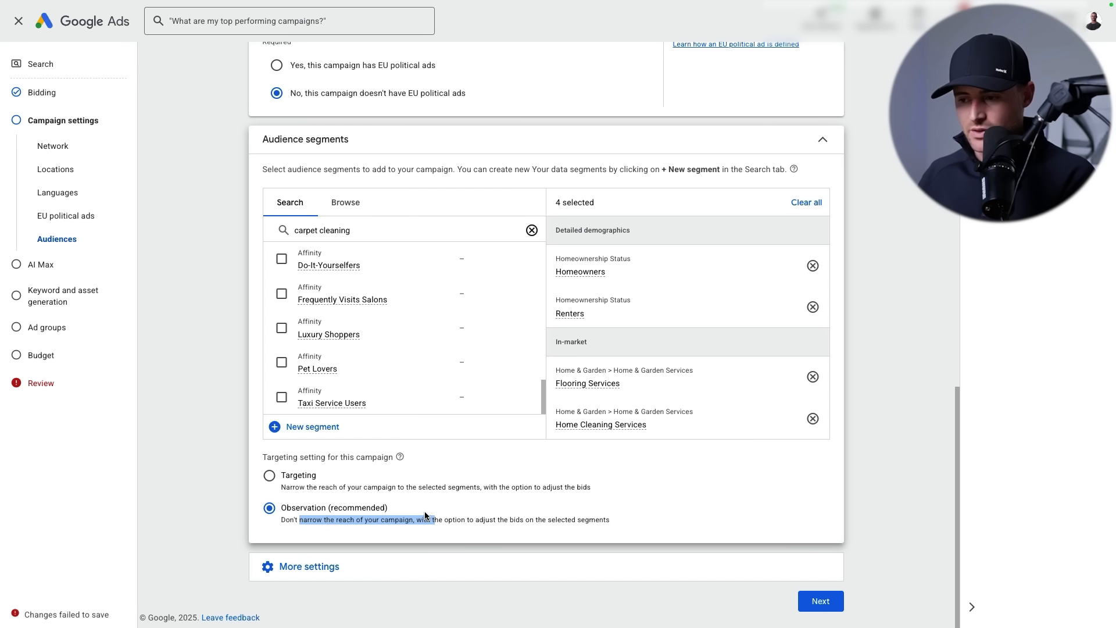
drag(431, 519, 262, 518)
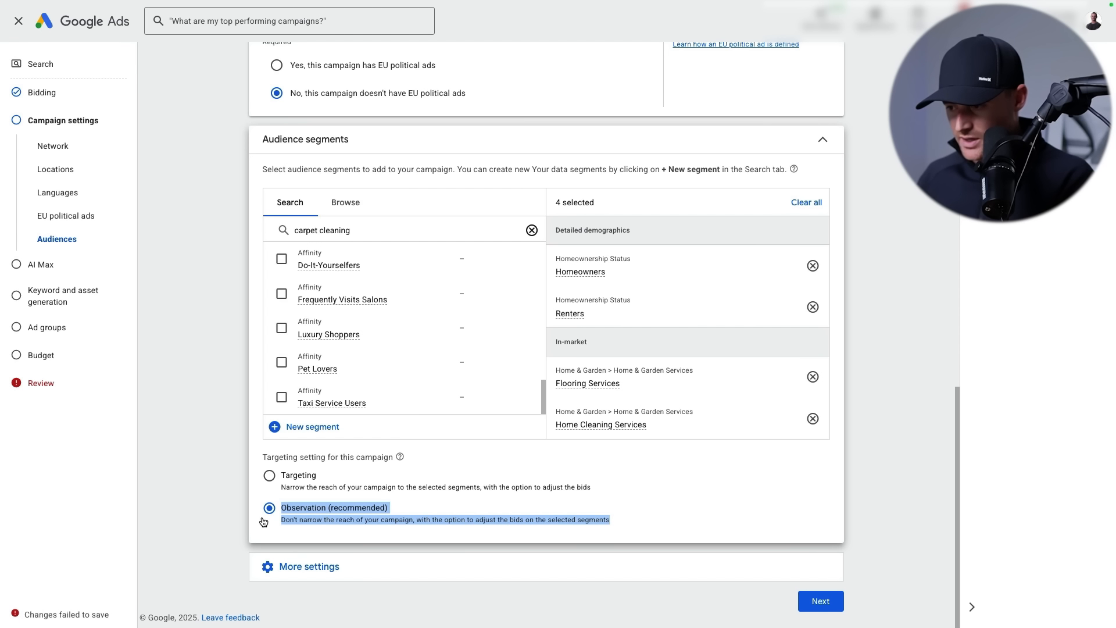
click(338, 519)
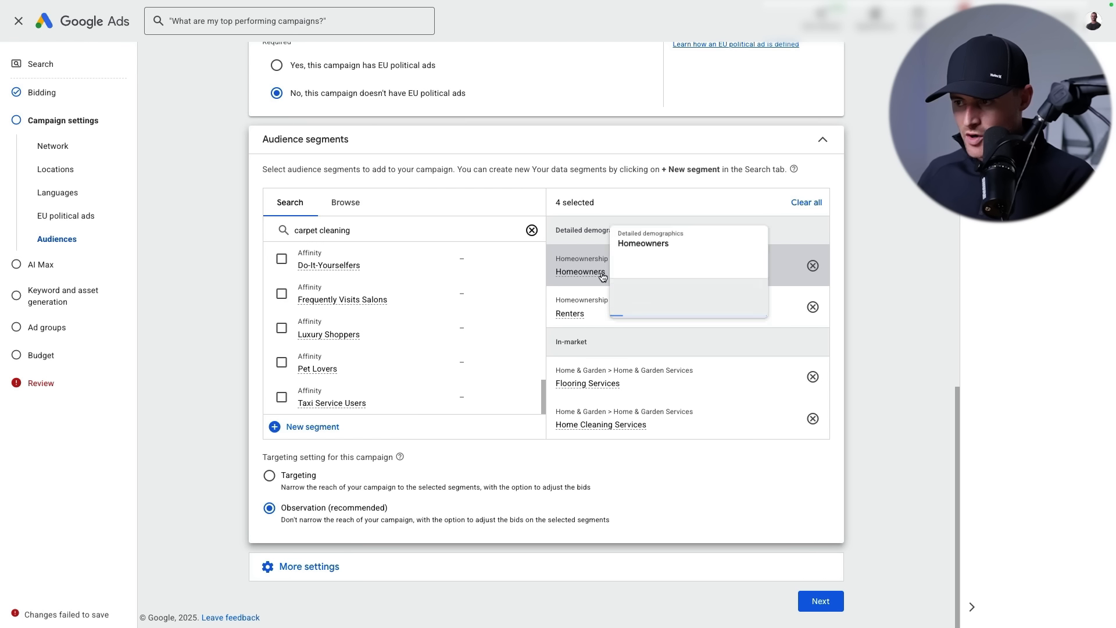
Review the selected audience segments and look back over the network and location settings of the campaign
mouse_move(572, 315)
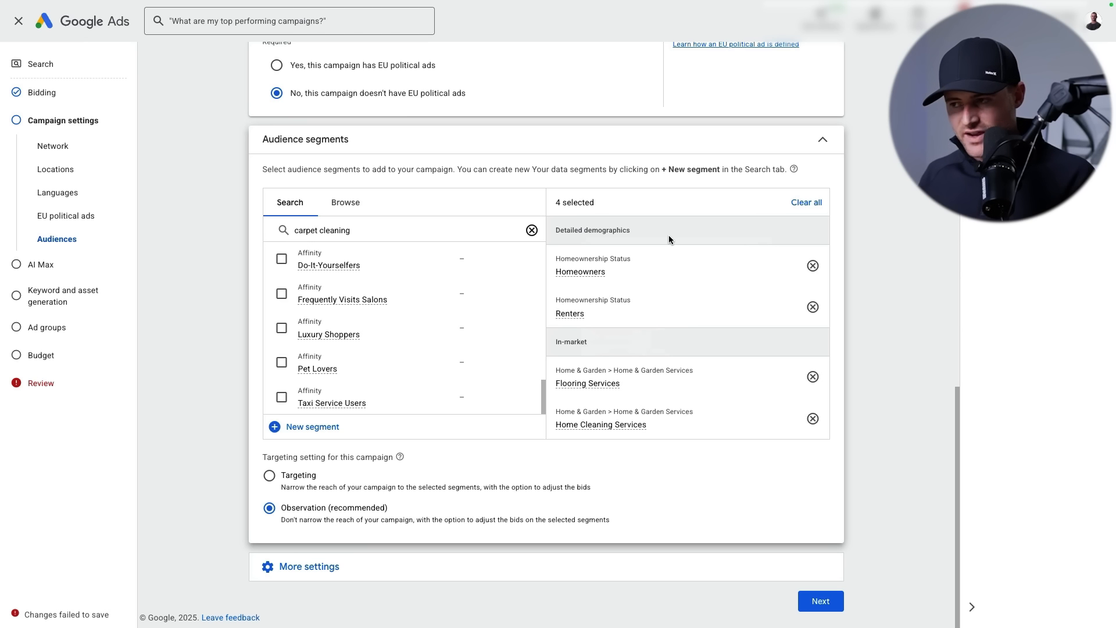
scroll(510, 260, up, 5)
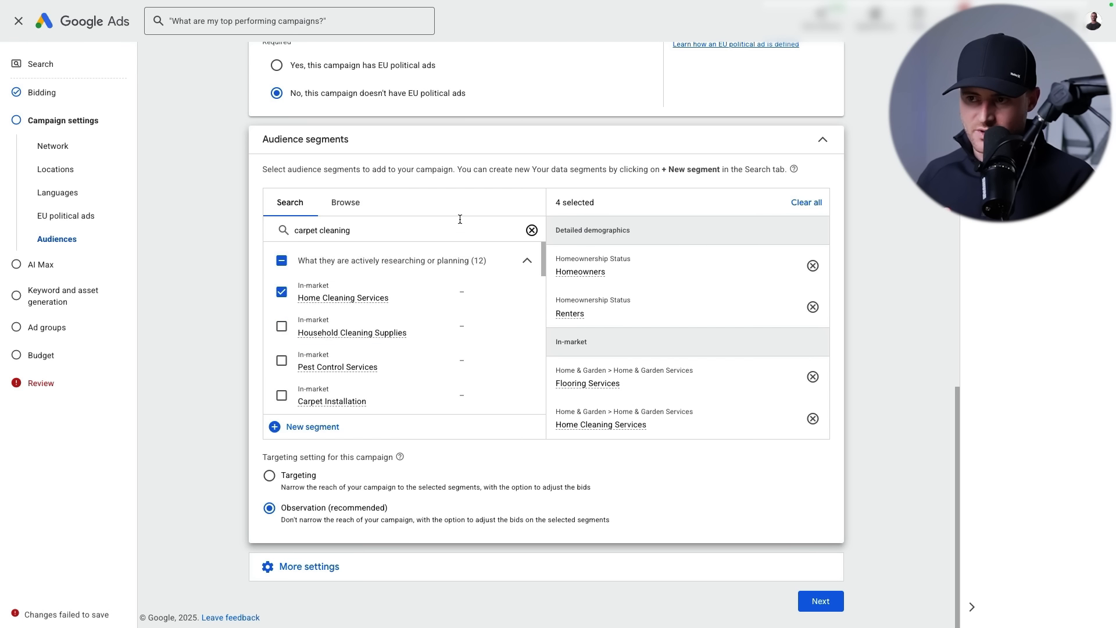
scroll(231, 235, up, 7)
scroll(300, 72, up, 7)
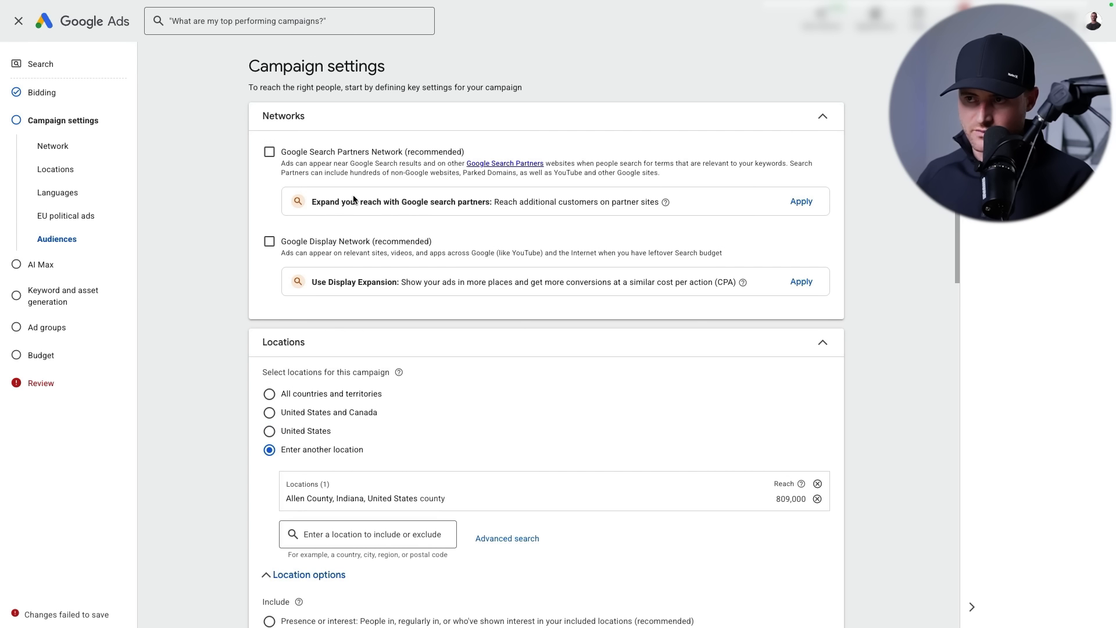
scroll(207, 192, down, 3)
scroll(191, 302, down, 10)
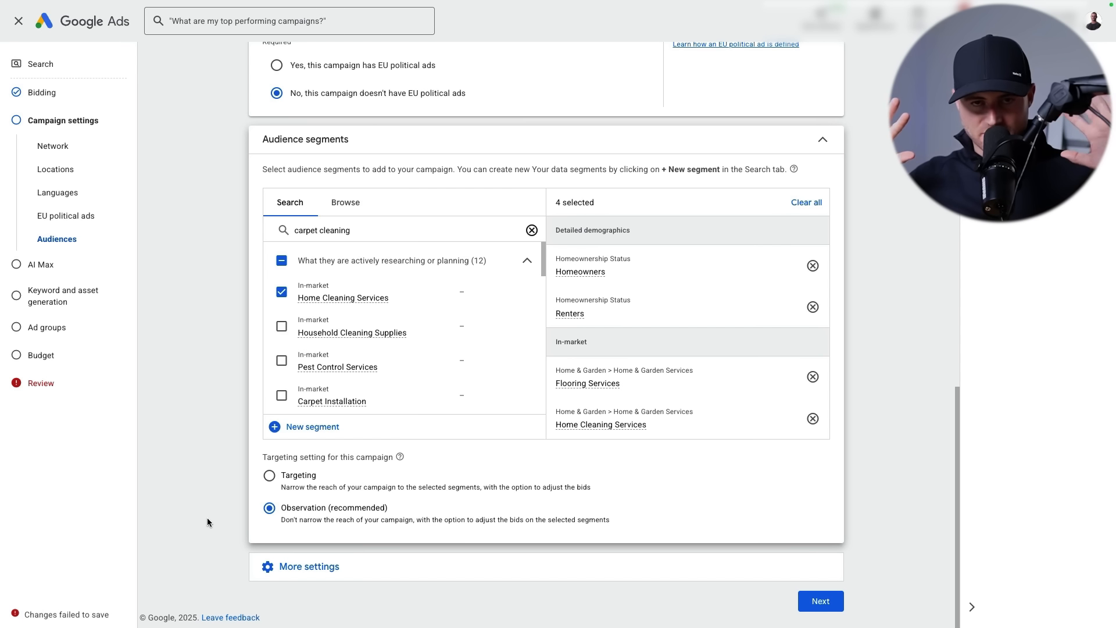
Reveal the additional campaign settings and open the Ad rotation and Start and end dates sections
click(323, 567)
scroll(231, 486, down, 3)
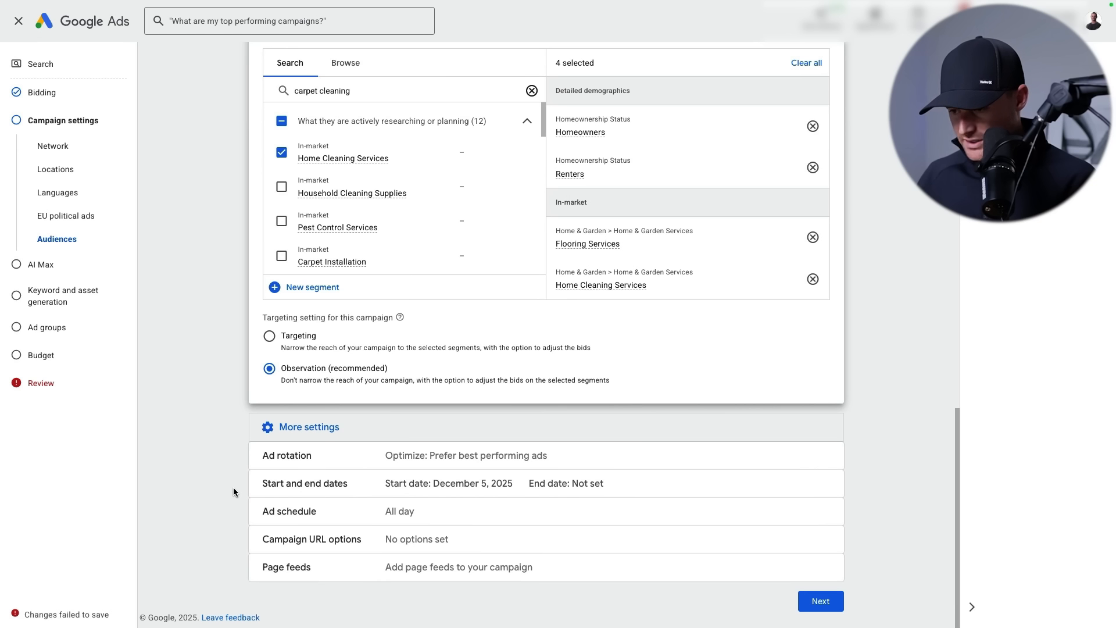
click(319, 461)
scroll(372, 314, down, 5)
scroll(343, 540, down, 1)
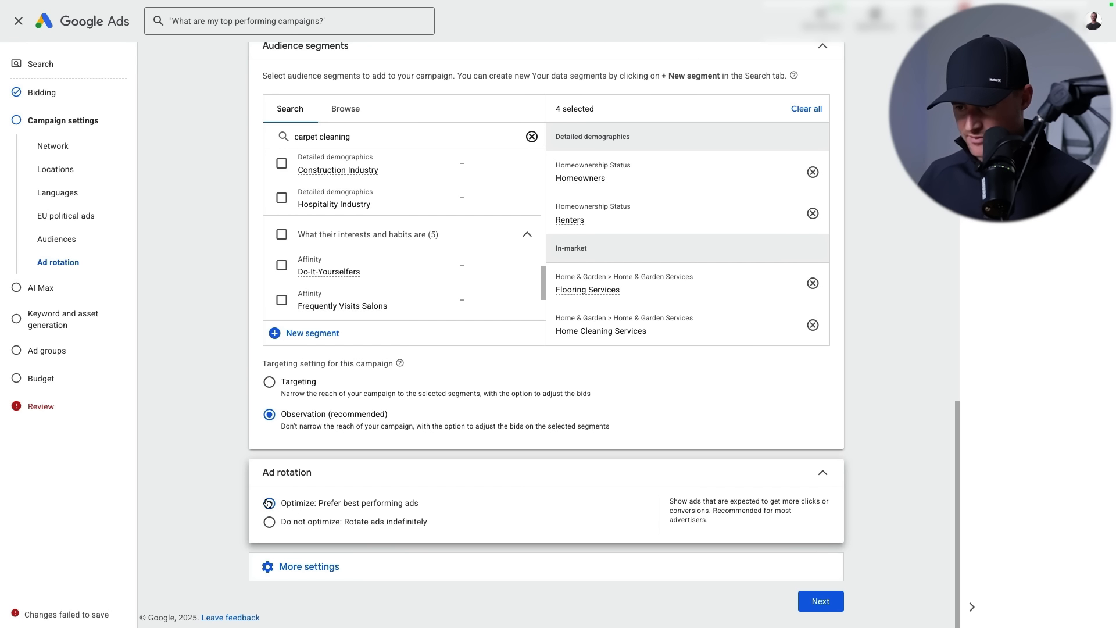
click(321, 569)
scroll(320, 523, down, 2)
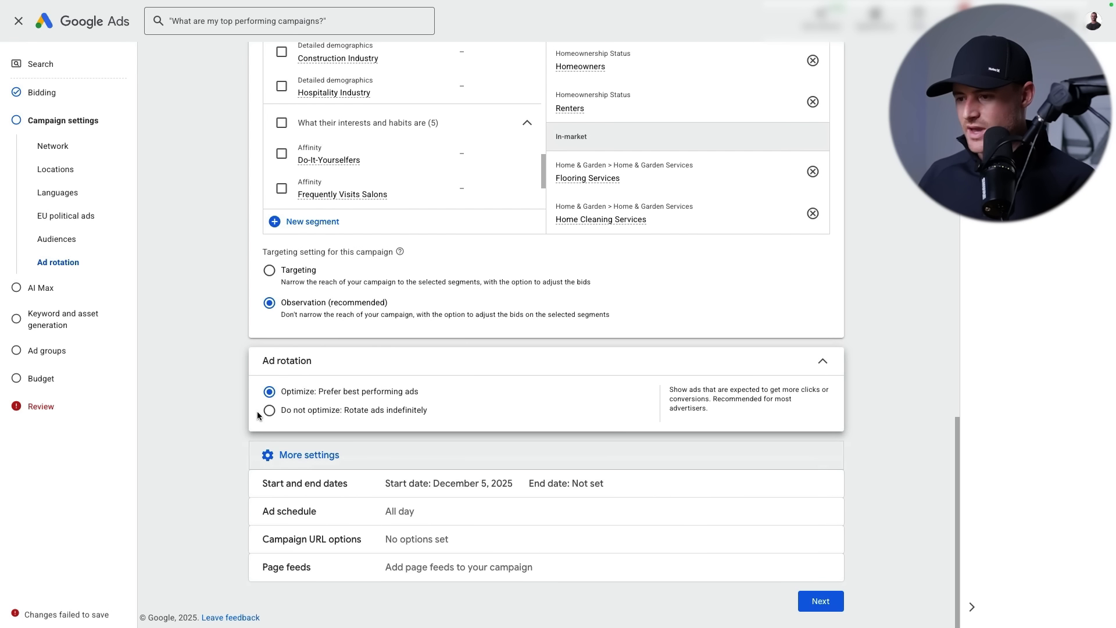
click(321, 483)
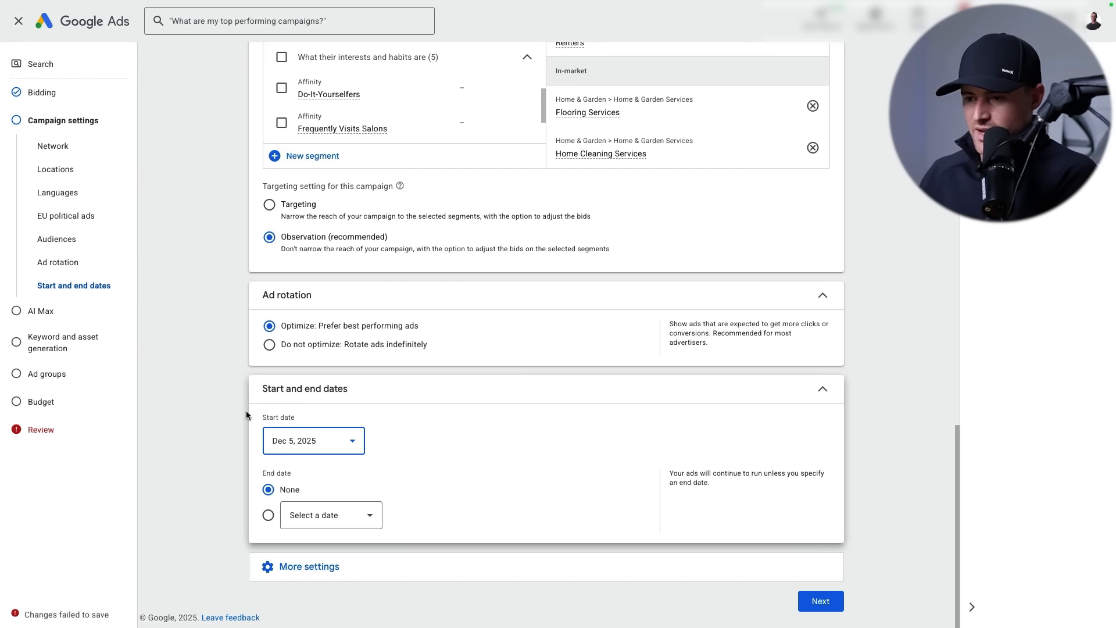
Open the Ad schedule section and check its day options and the account time zone note
click(329, 559)
scroll(227, 358, down, 2)
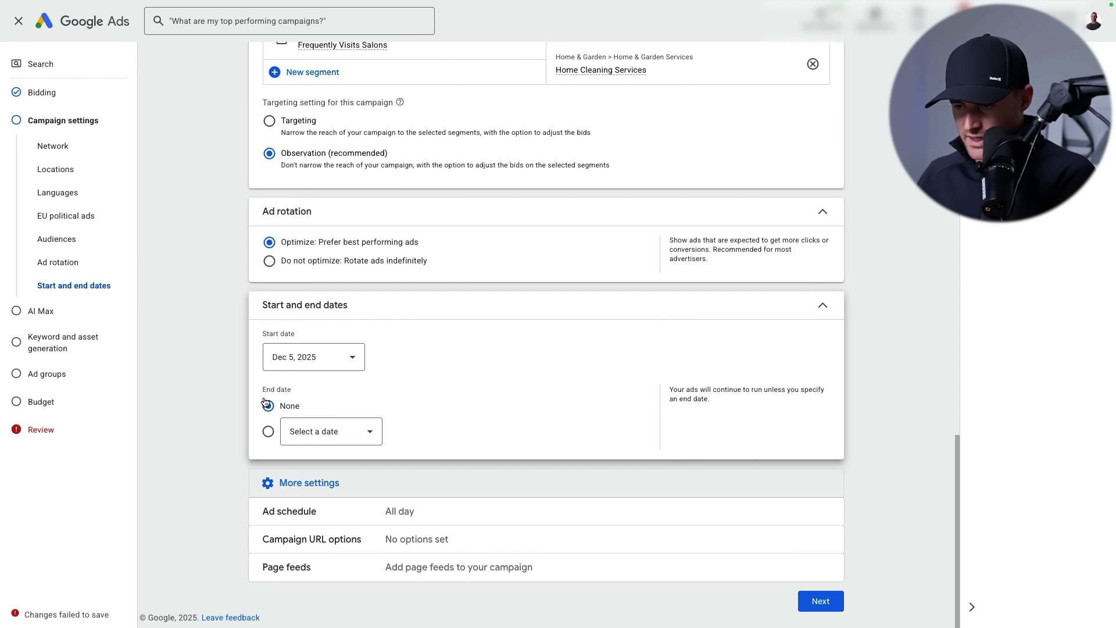
click(366, 489)
click(297, 561)
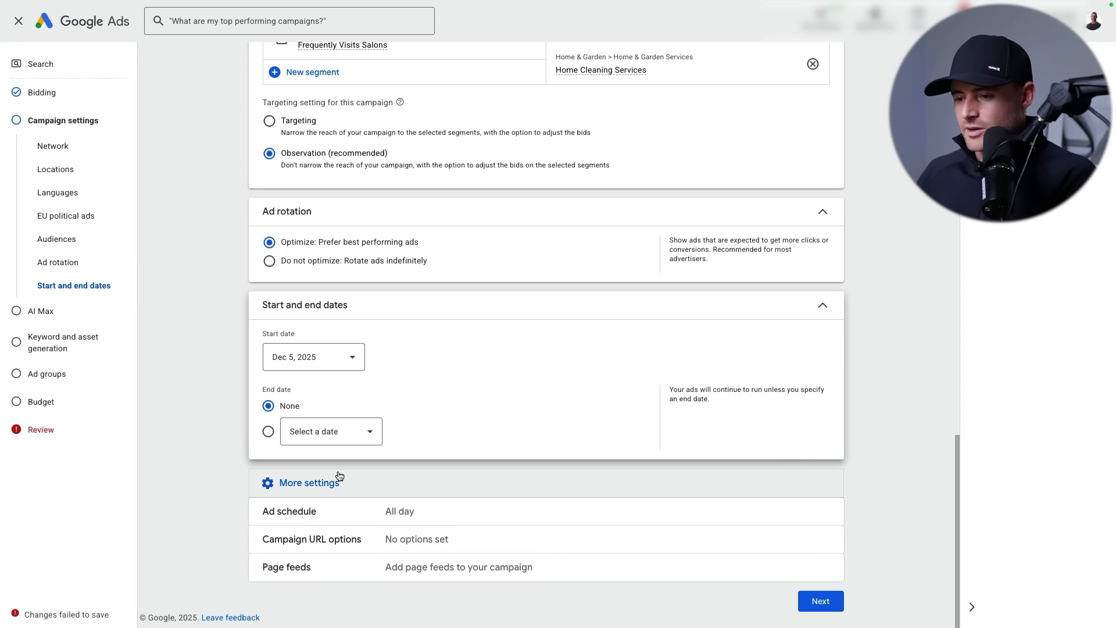
click(372, 509)
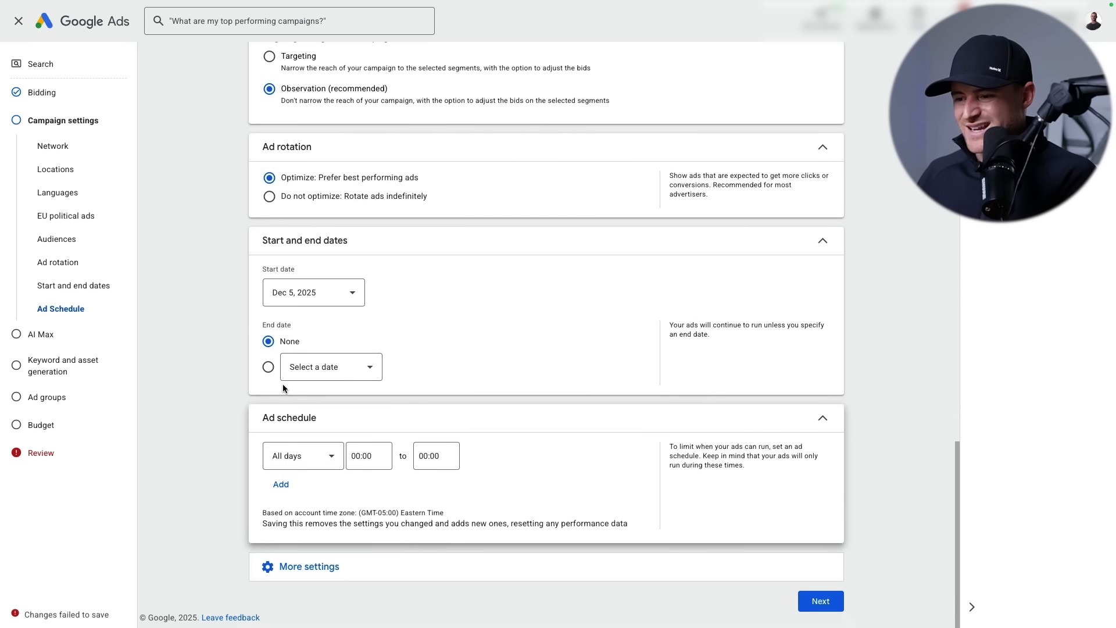
click(312, 459)
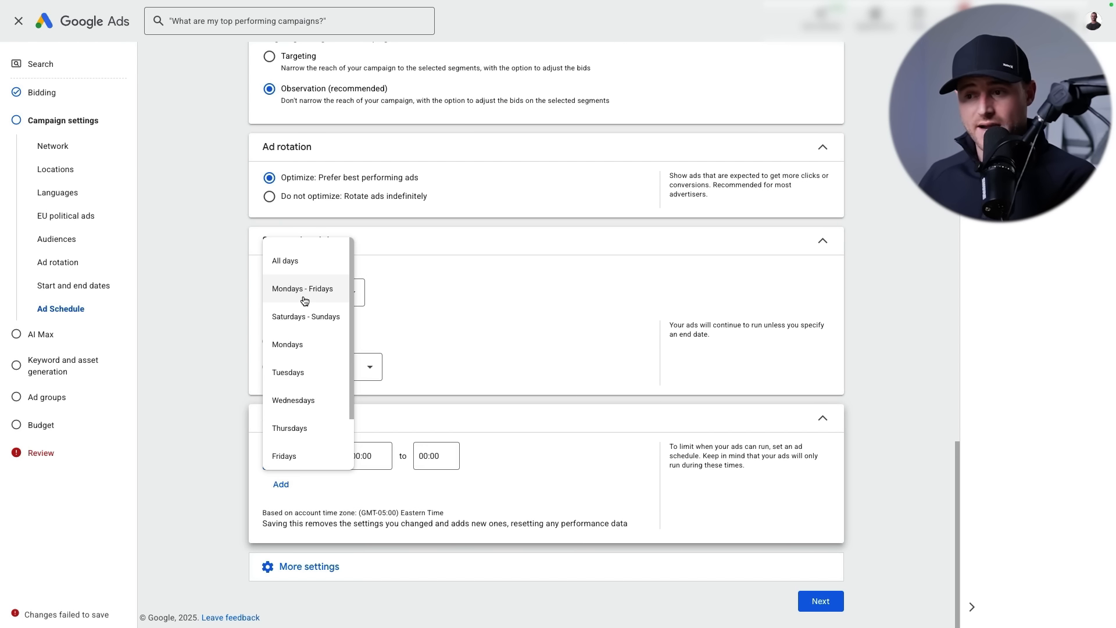
mouse_move(262, 514)
mouse_down()
mouse_move(465, 517)
mouse_move(265, 510)
mouse_up()
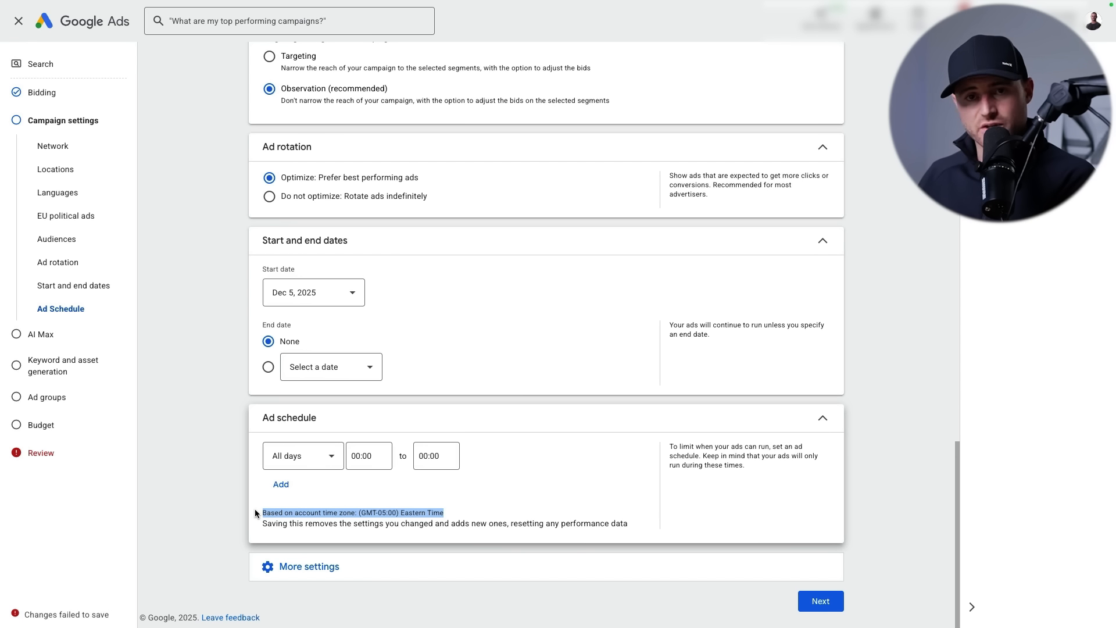
Set the ad schedule to Mondays - Fridays, from 07:00 to 16:00
click(324, 460)
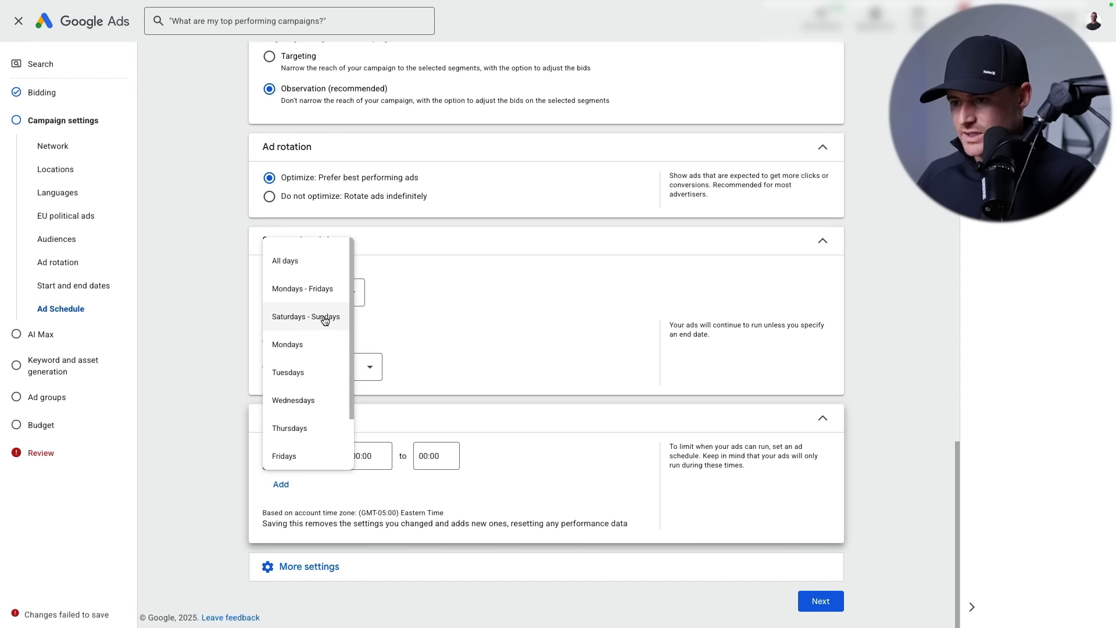
click(314, 289)
click(382, 455)
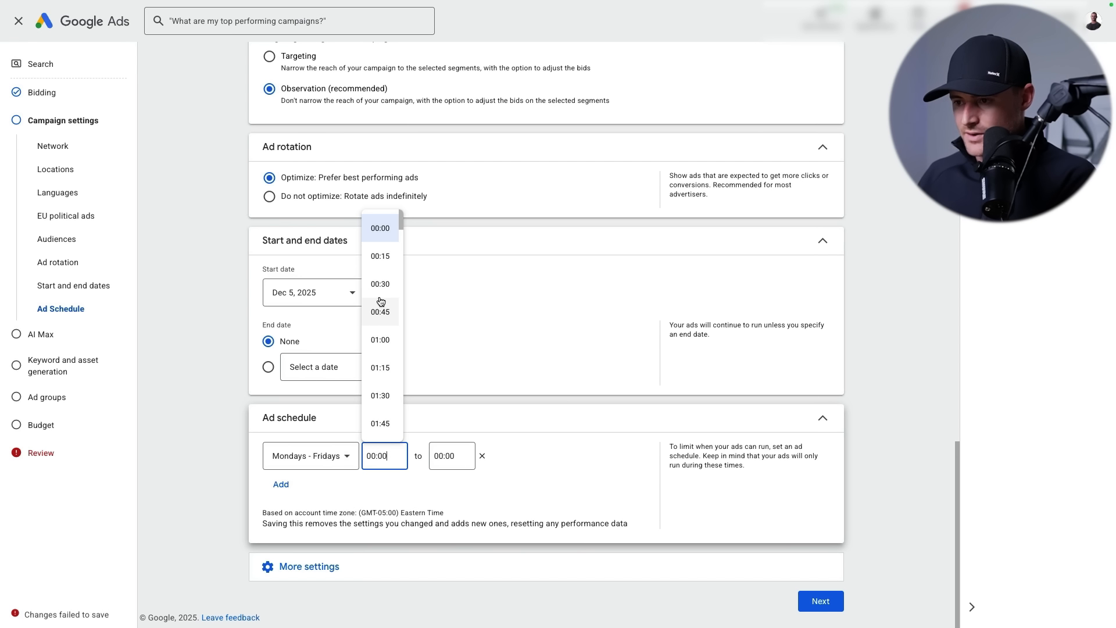
scroll(381, 301, down, 9)
scroll(382, 345, down, 2)
click(381, 357)
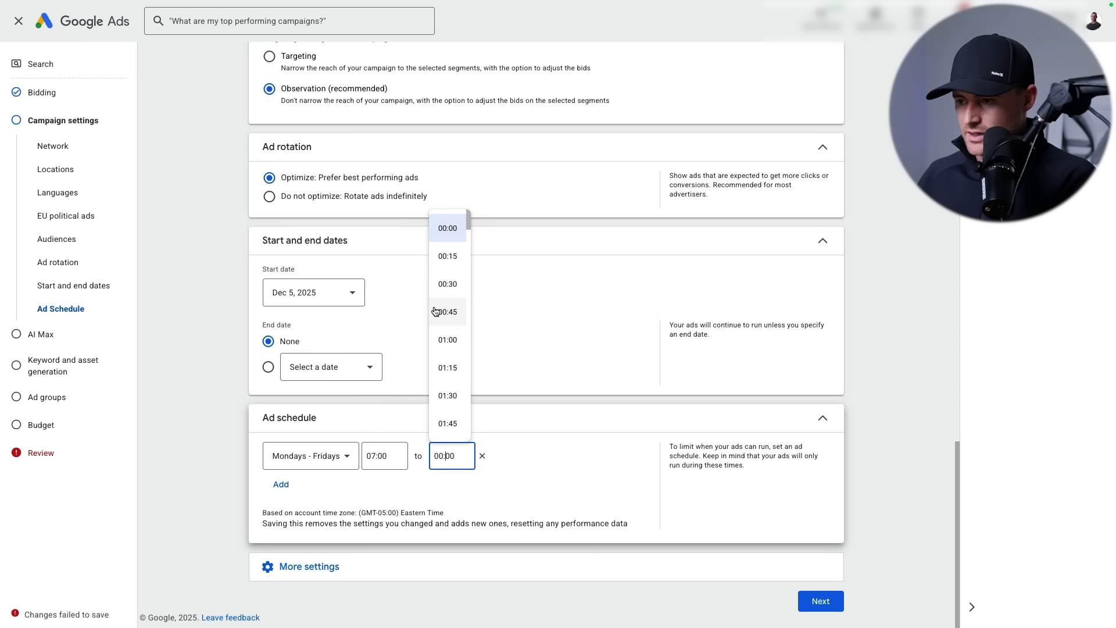
scroll(436, 312, down, 20)
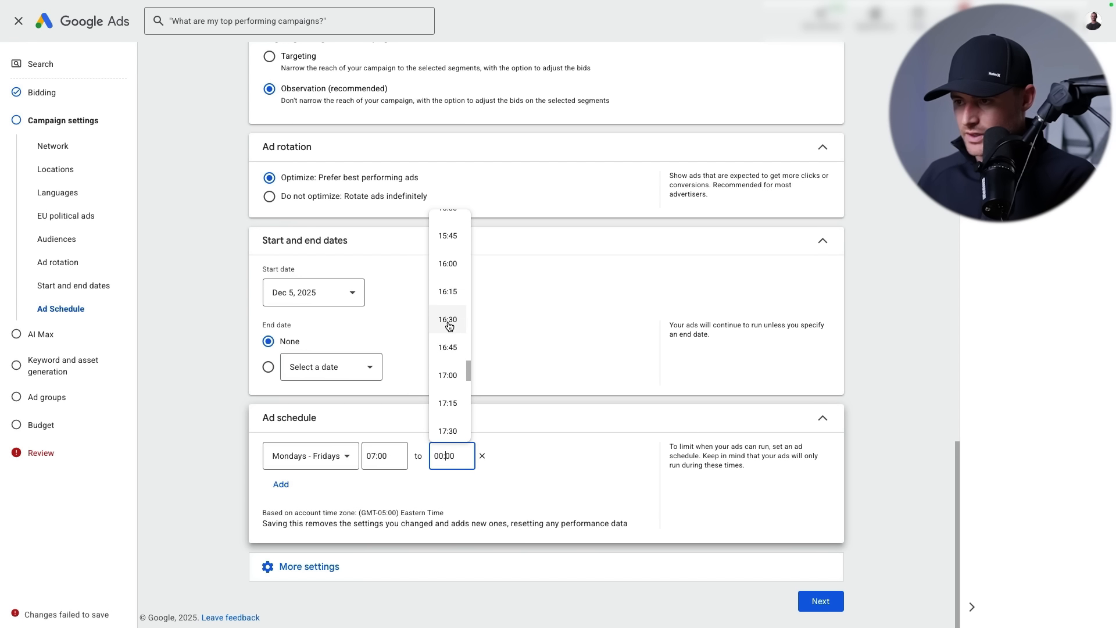
click(448, 263)
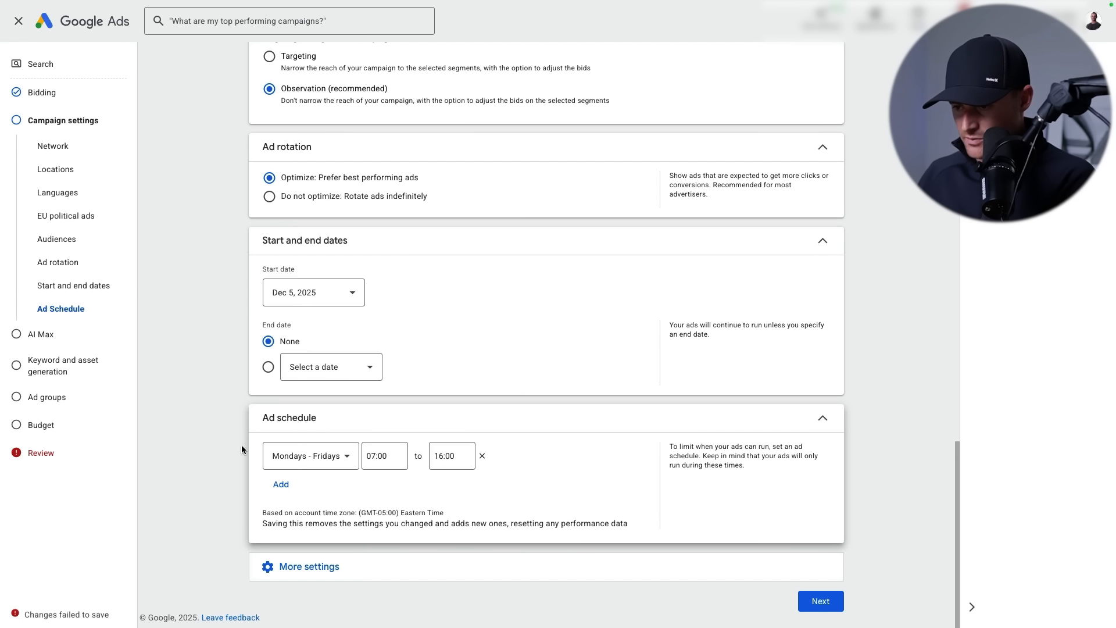
Open the Campaign URL options section from the additional settings and look at the tracking template field
click(273, 561)
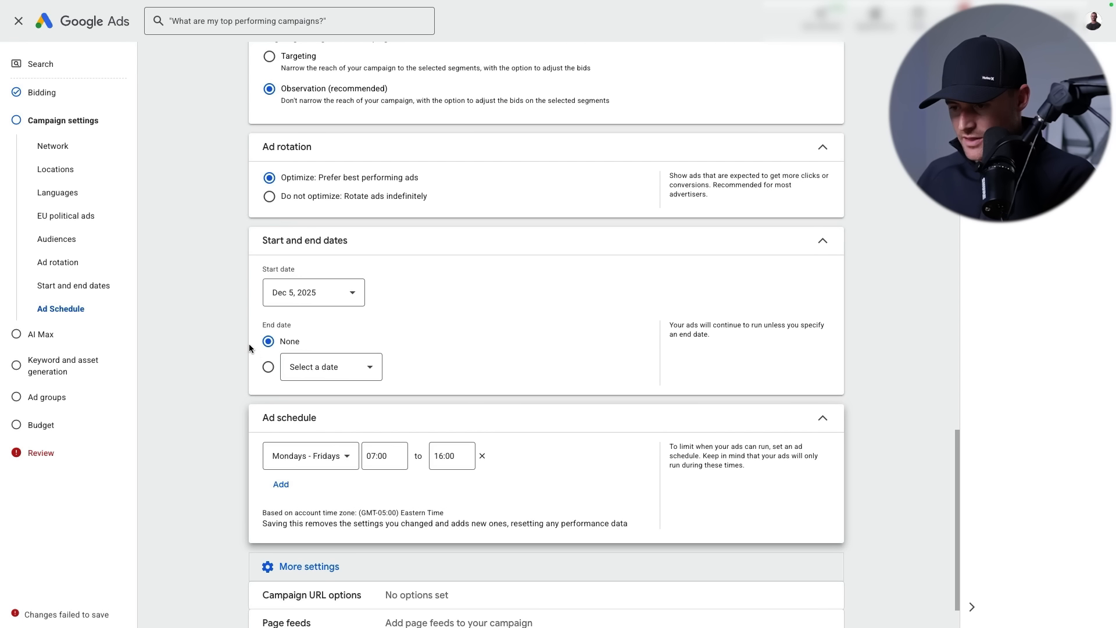
scroll(242, 329, down, 1)
click(368, 548)
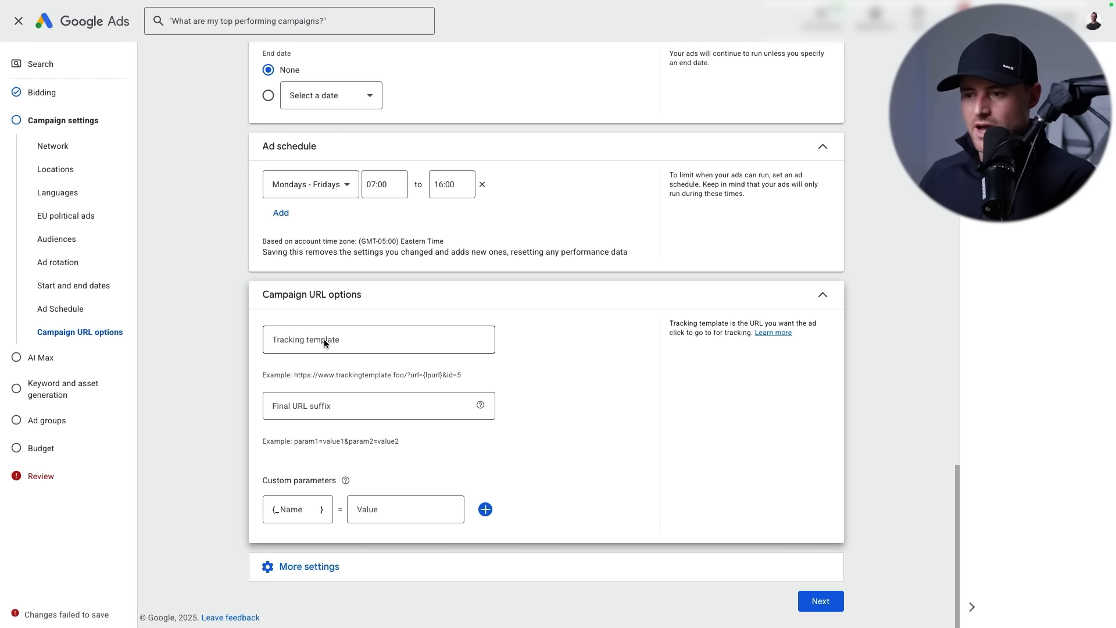
click(361, 339)
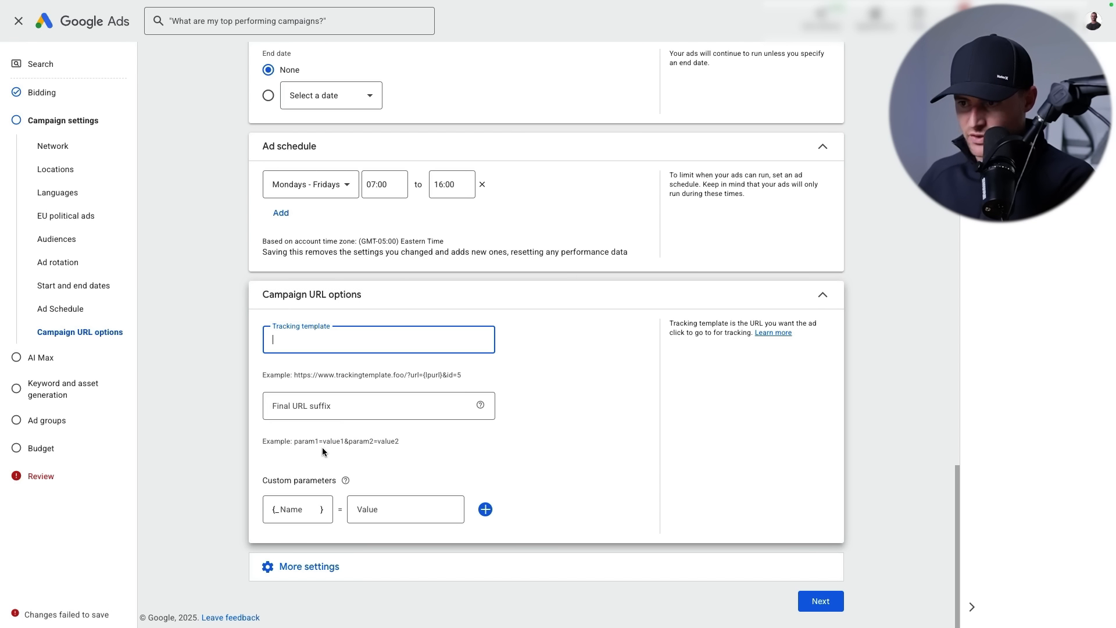
Open the Page feeds section and continue to the AI Max stage of the campaign setup
click(349, 569)
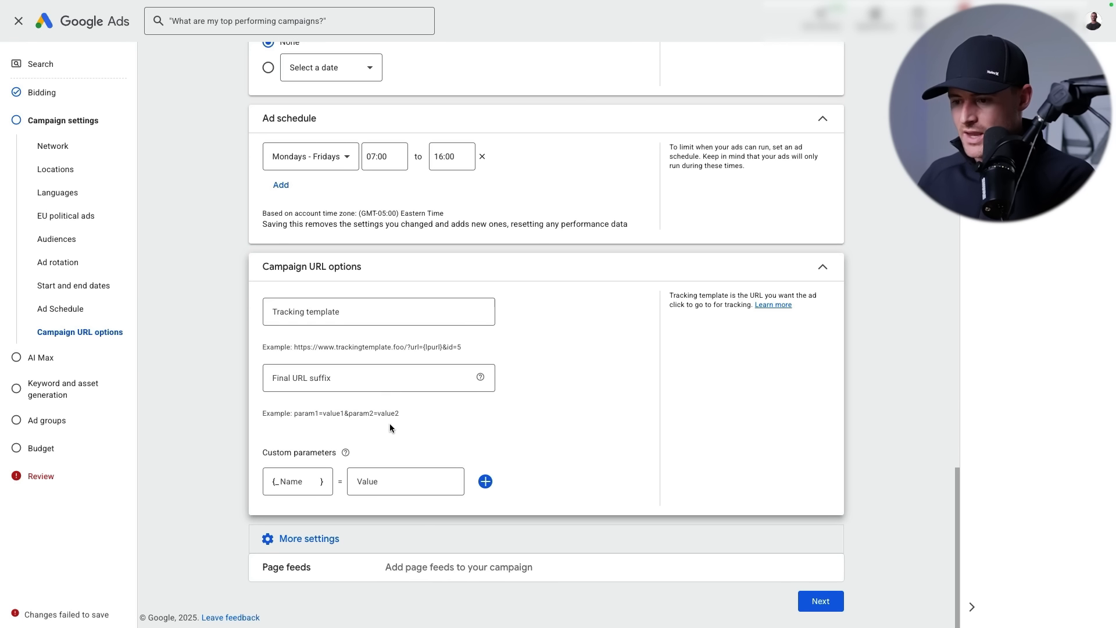
click(410, 567)
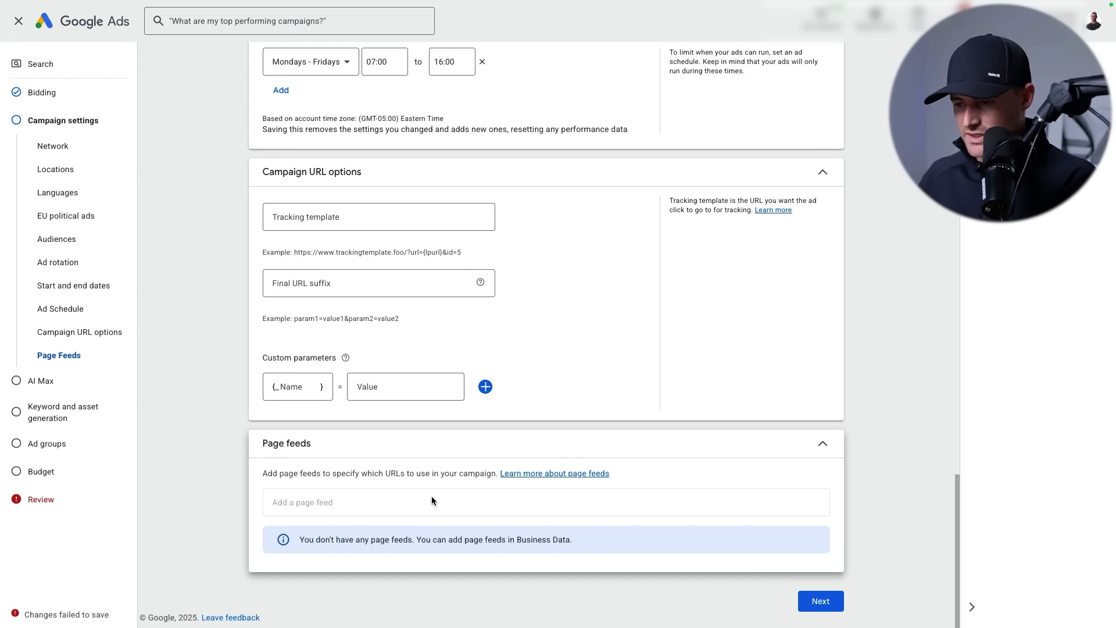
click(837, 604)
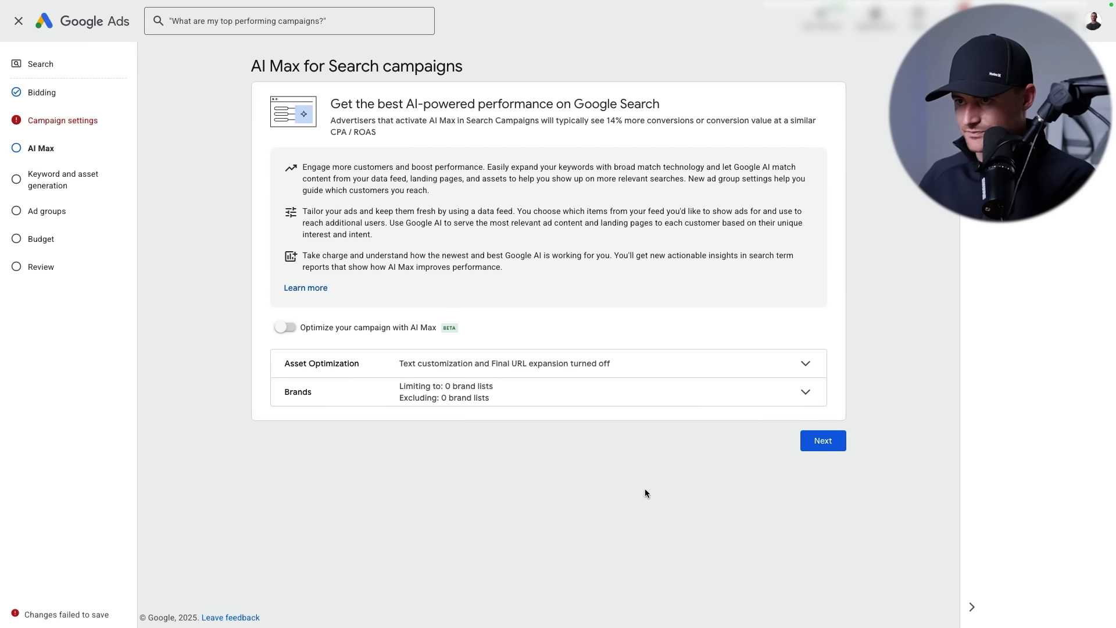
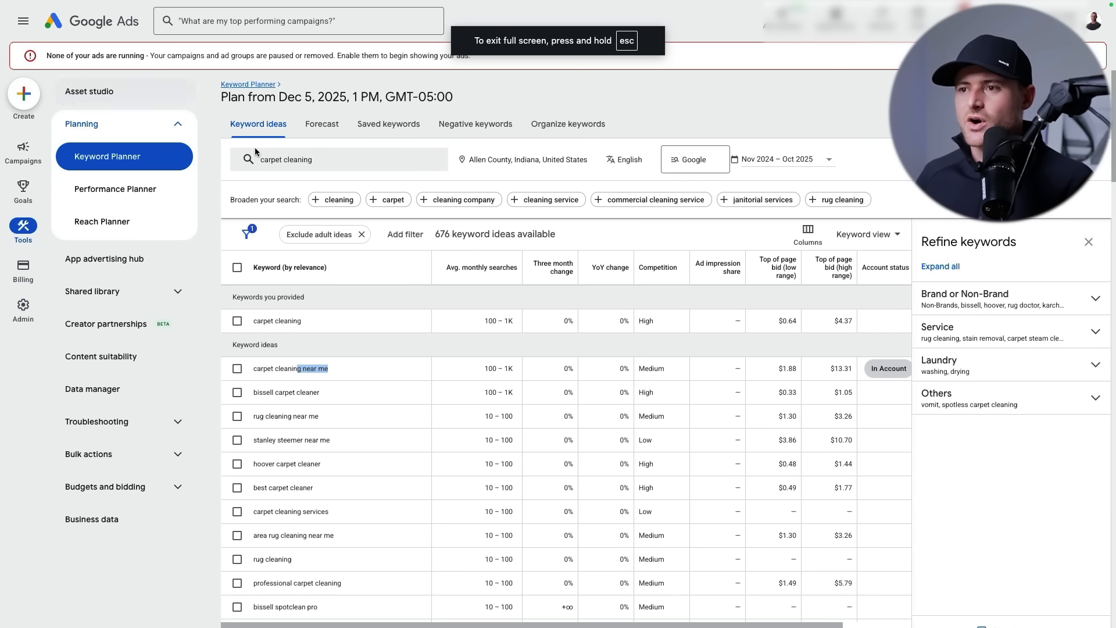
Return to the Search campaign draft and paste the Fort Wayne carpet cleaning keyword list into the Carpet Cleaning ad group
click(123, 27)
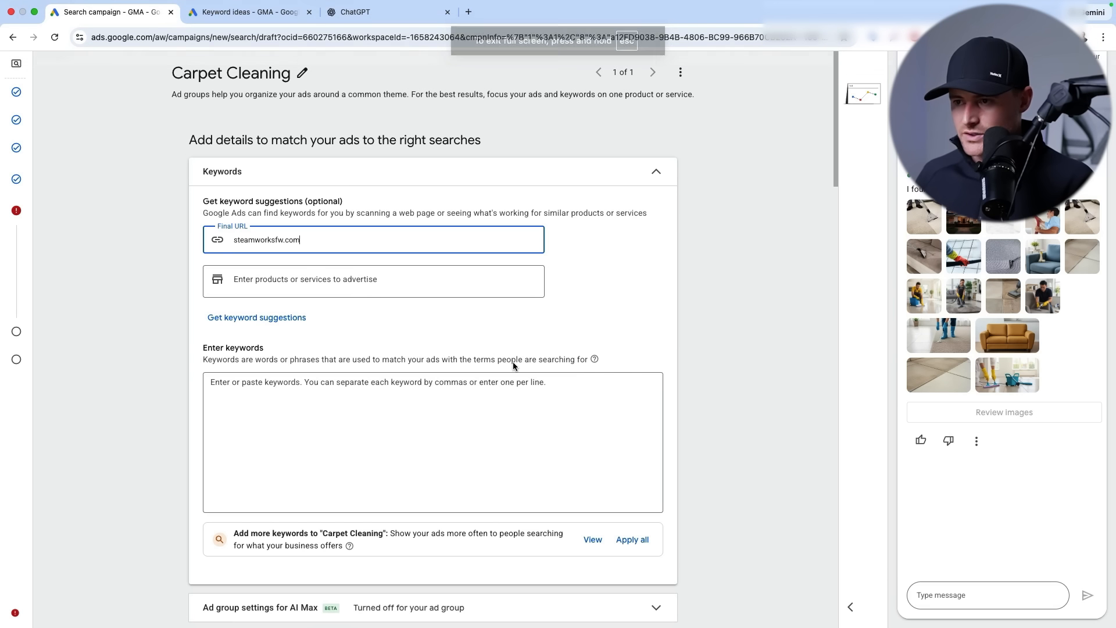
click(360, 431)
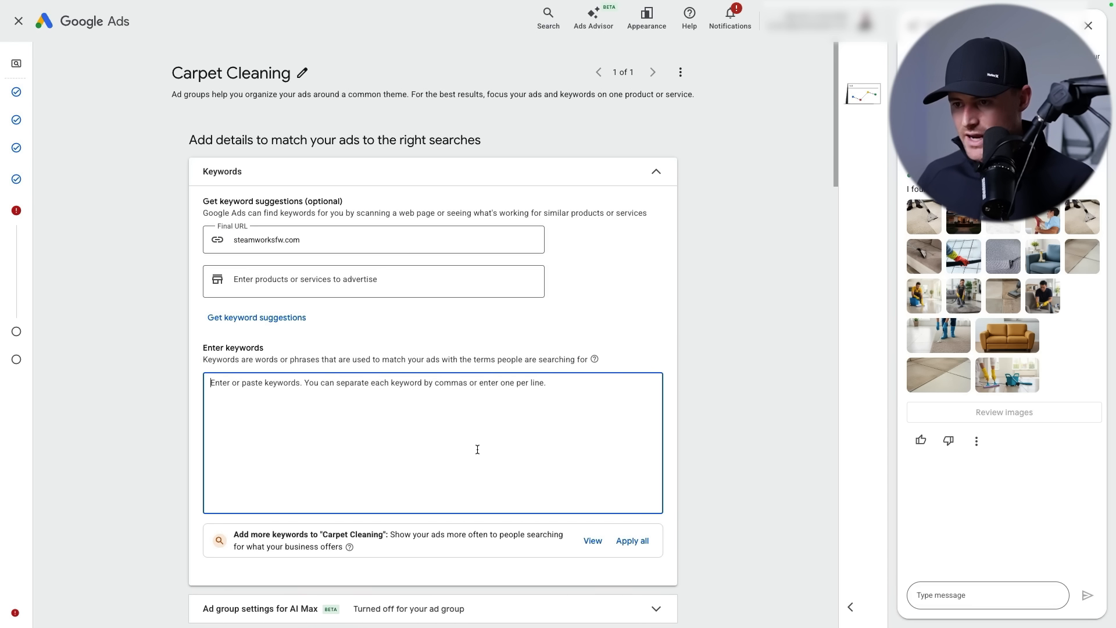
key(ctrl+v)
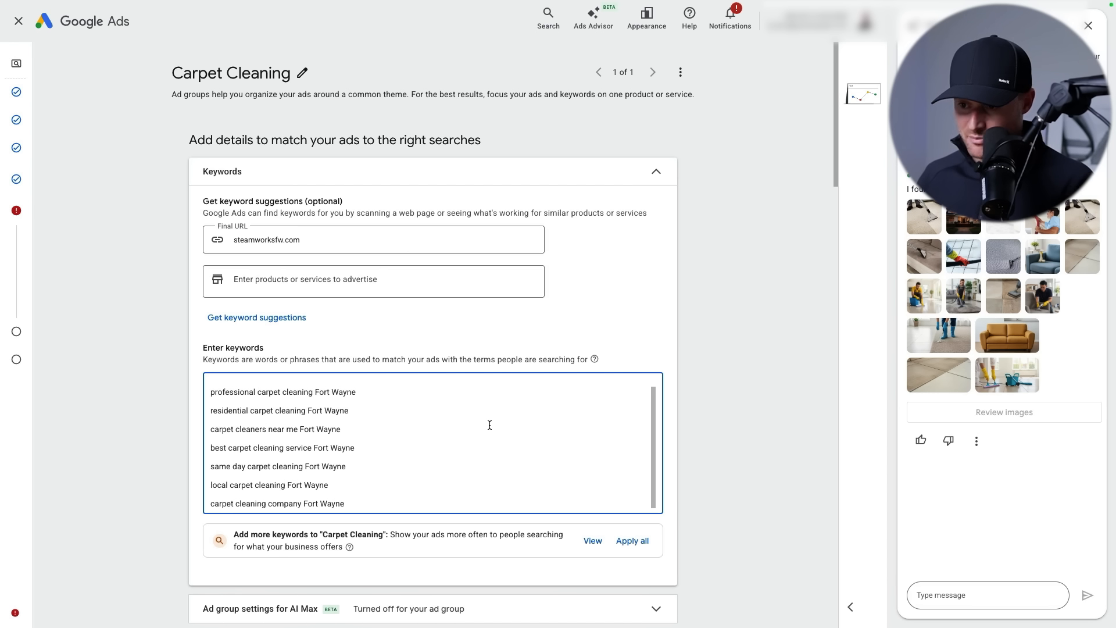
Remove the blank lines between the pasted keywords so that each keyword sits on its own consecutive line
scroll(254, 393, up, 1)
click(384, 391)
key(BackSpace)
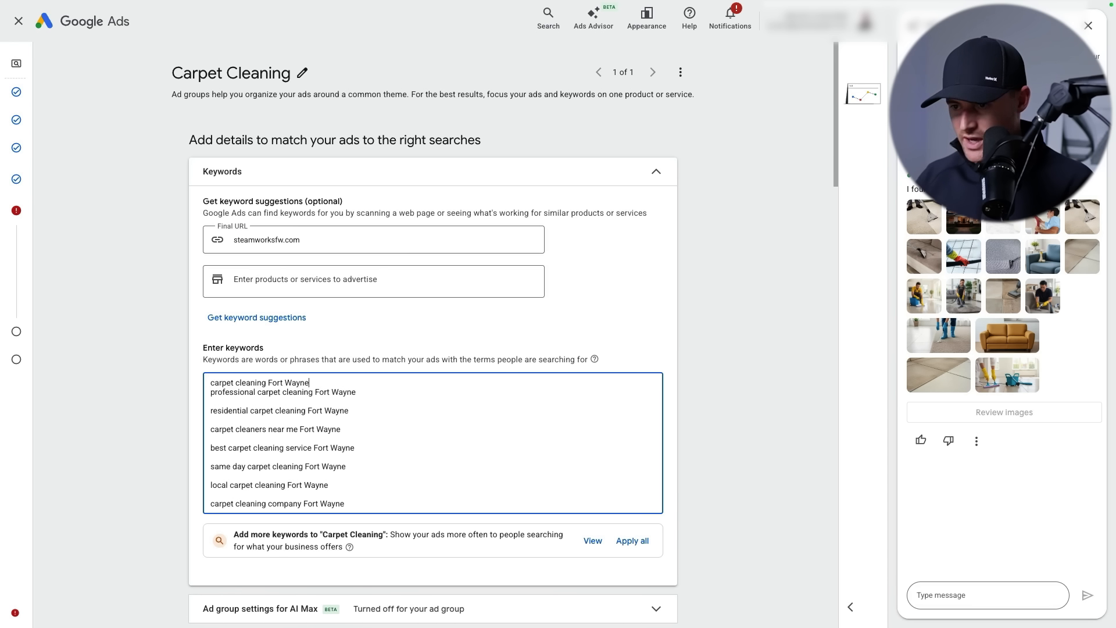
key(BackSpace)
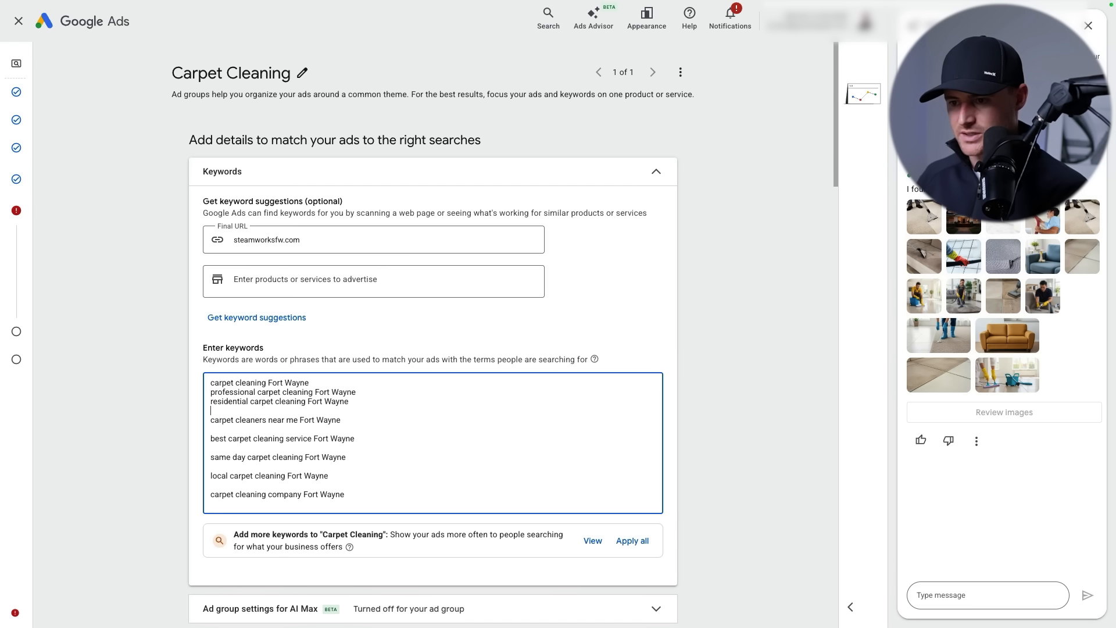
key(BackSpace)
key(Down)
key(Down)
key(BackSpace)
key(BackSpace)
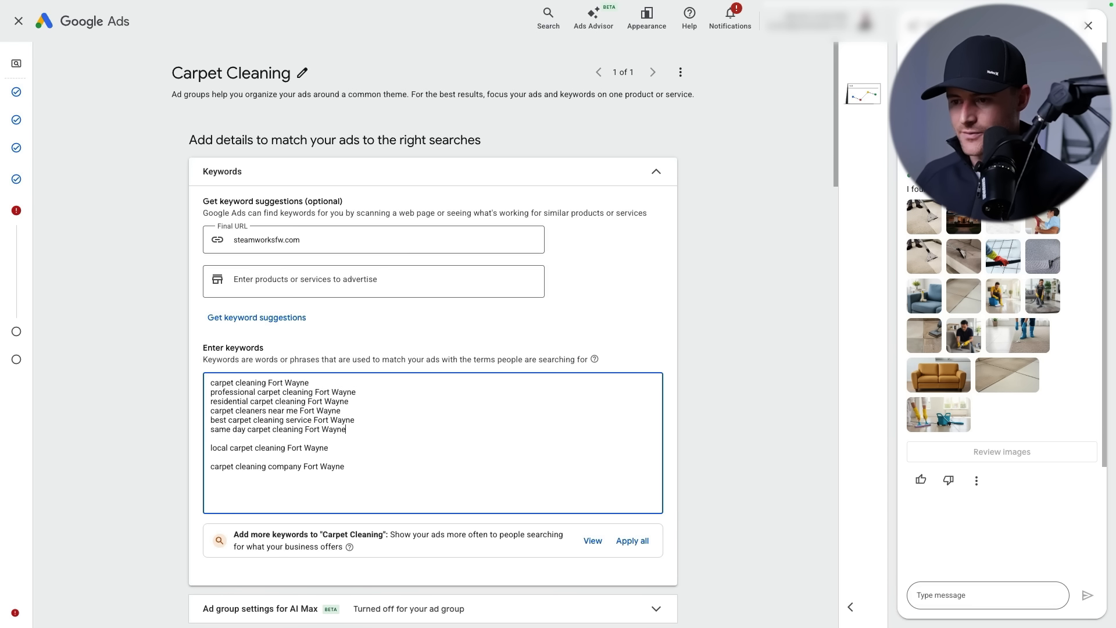
key(Down)
key(Down)
key(BackSpace)
key(BackSpace)
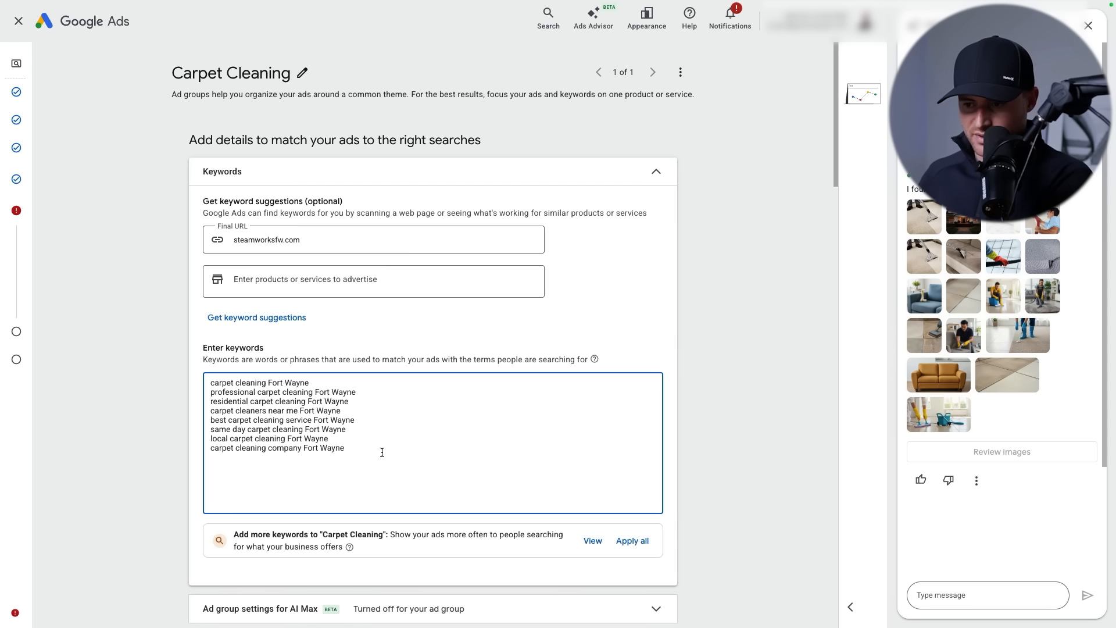
drag(381, 452, 208, 385)
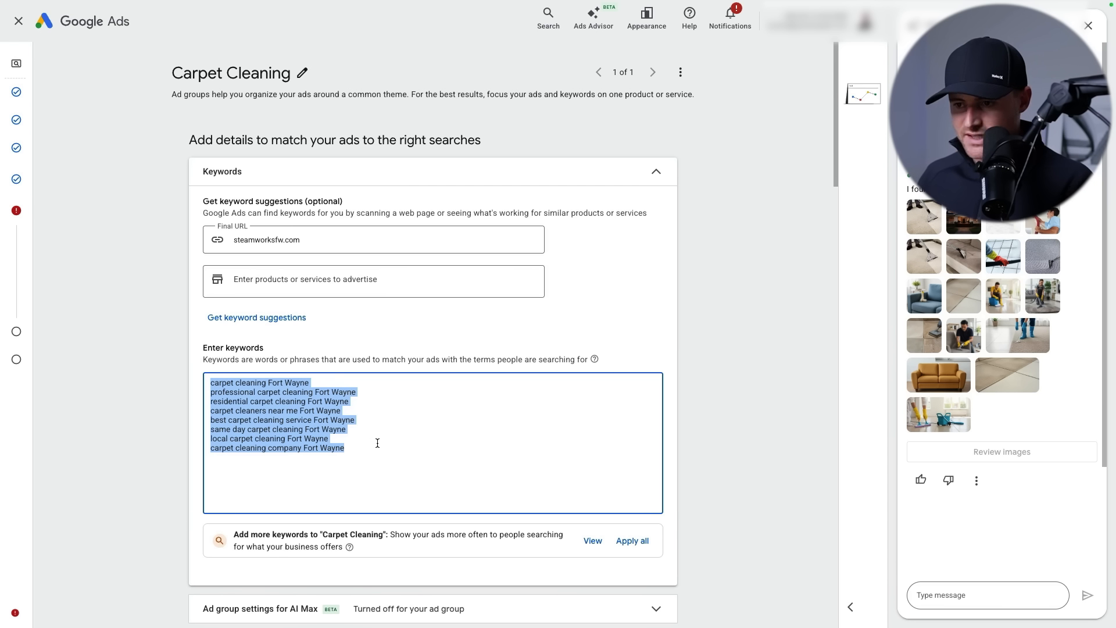
click(405, 460)
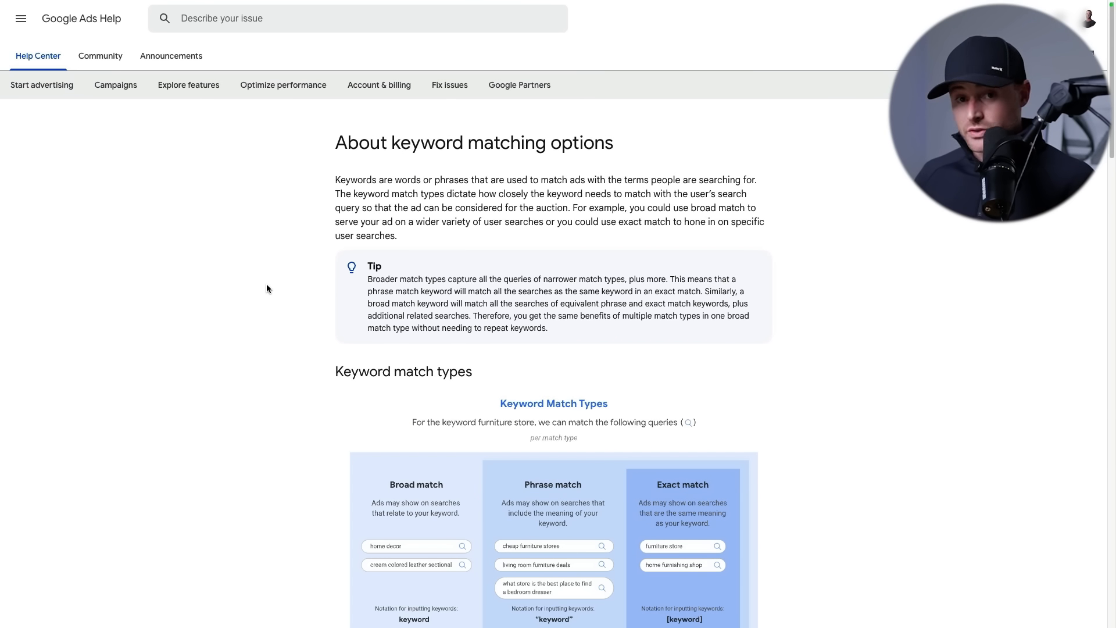
Examine the Keyword match types chart in the Google Ads Help article, comparing broad, phrase and exact match
triple_click(522, 136)
scroll(452, 230, down, 5)
right_click(468, 201)
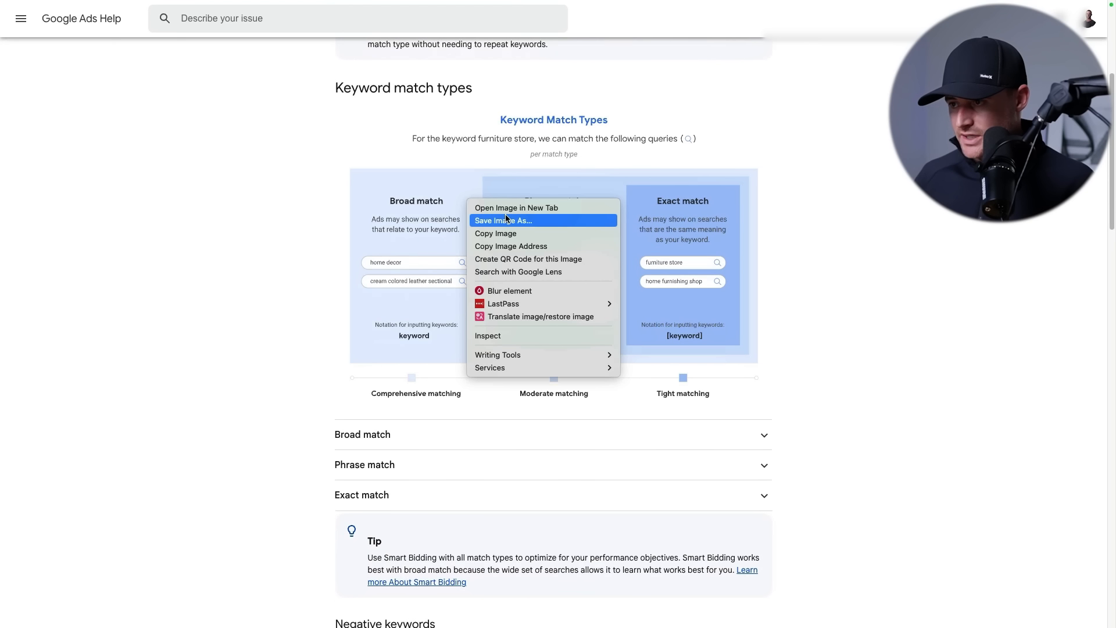
drag(514, 121, 621, 134)
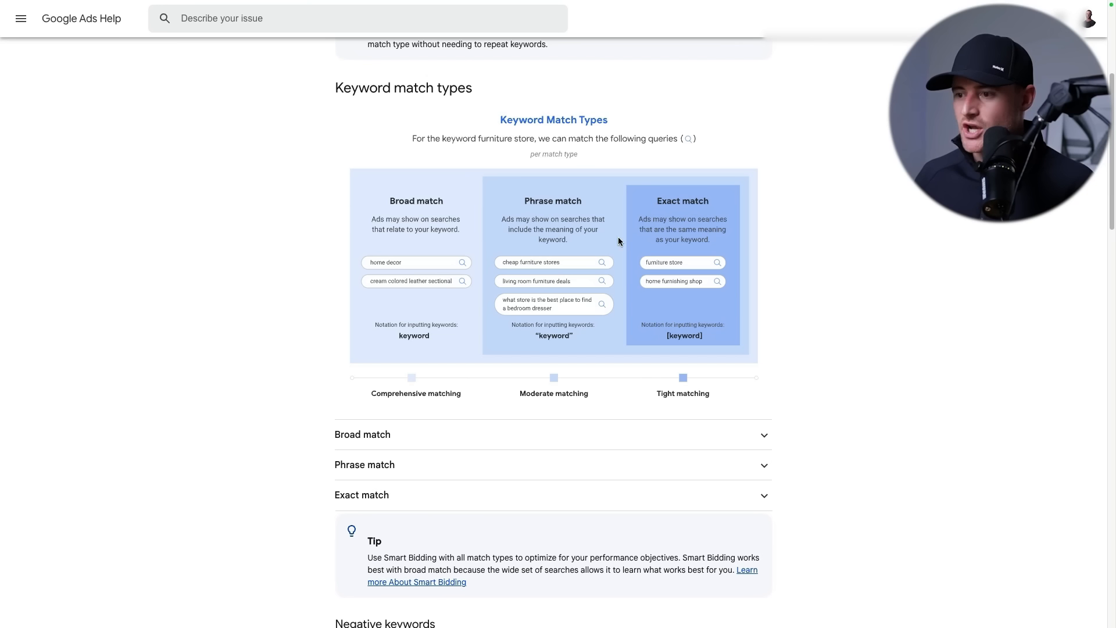
drag(375, 393, 429, 394)
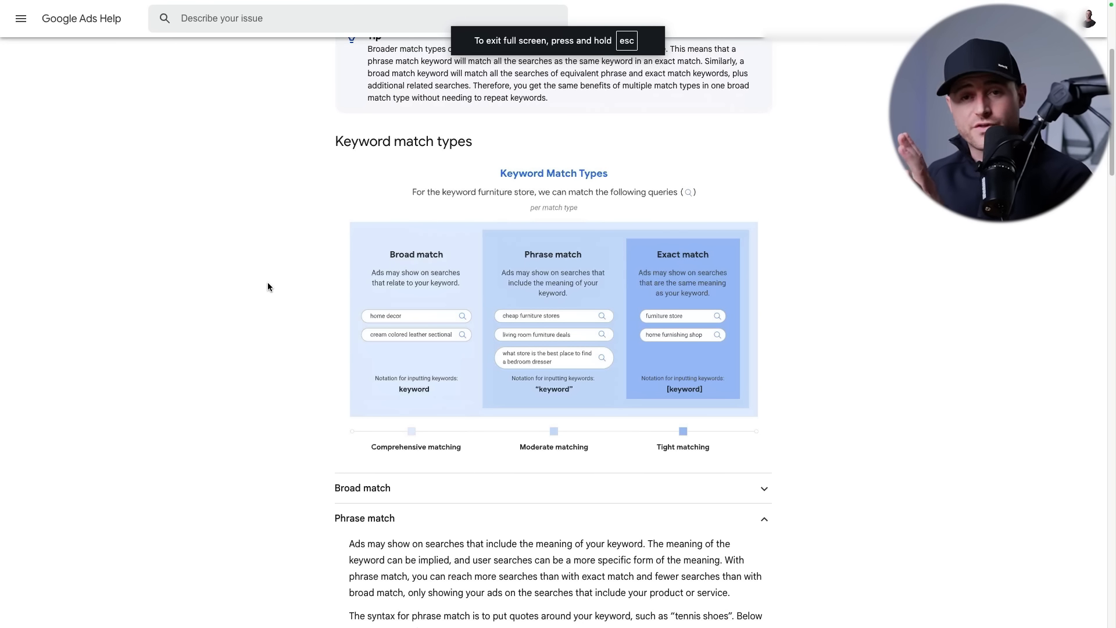
Read the Phrase match and Exact match sections of the help article, including their syntax and example searches
scroll(267, 287, down, 5)
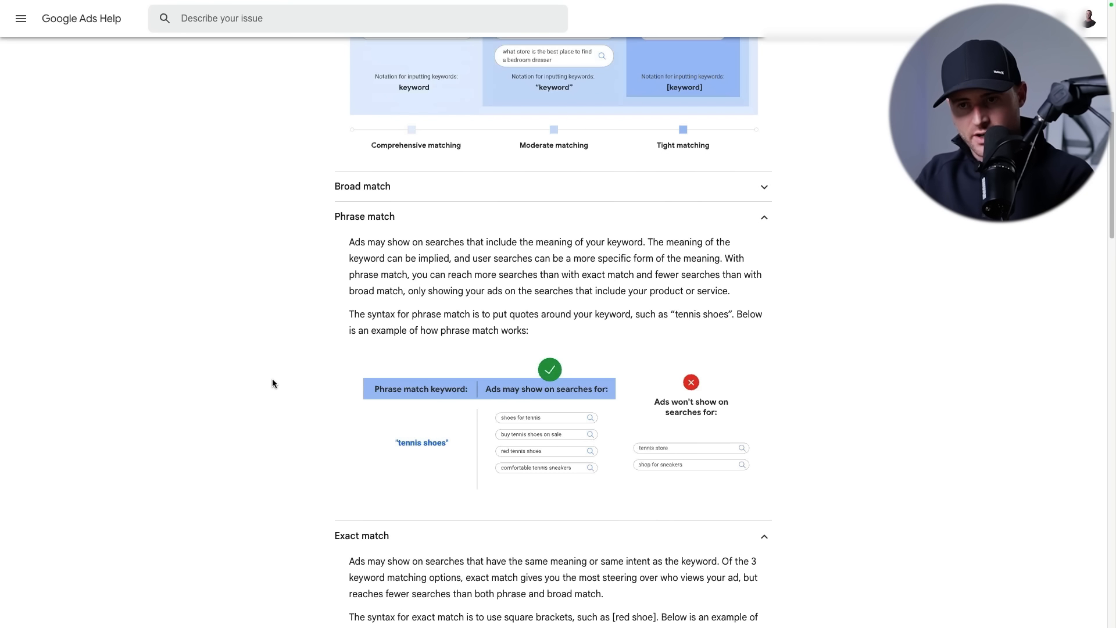
scroll(280, 390, down, 1)
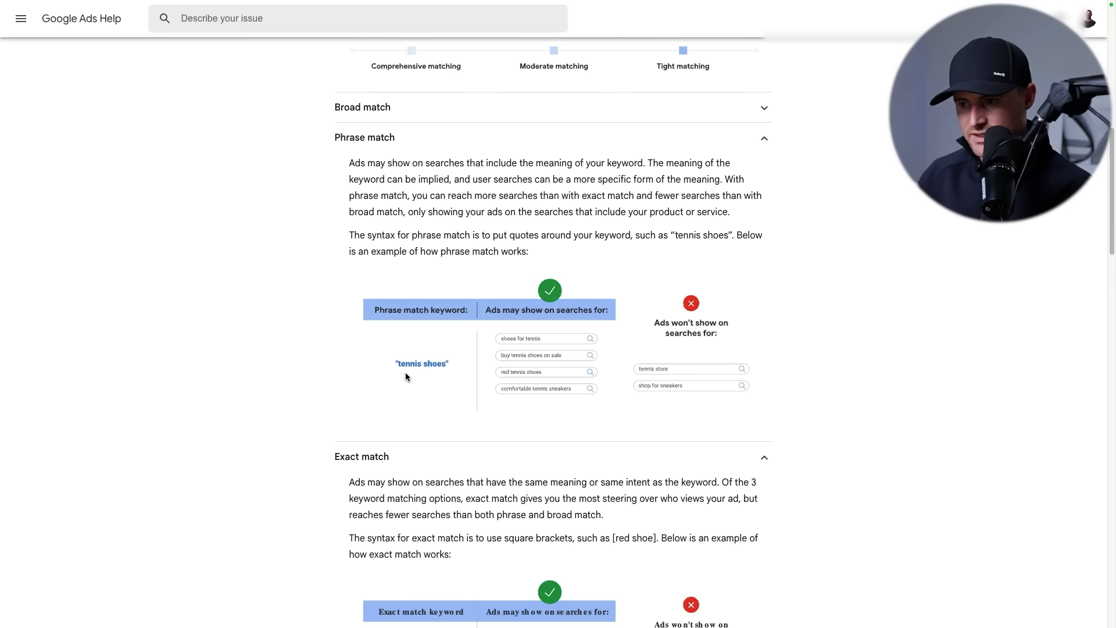
scroll(414, 395, down, 3)
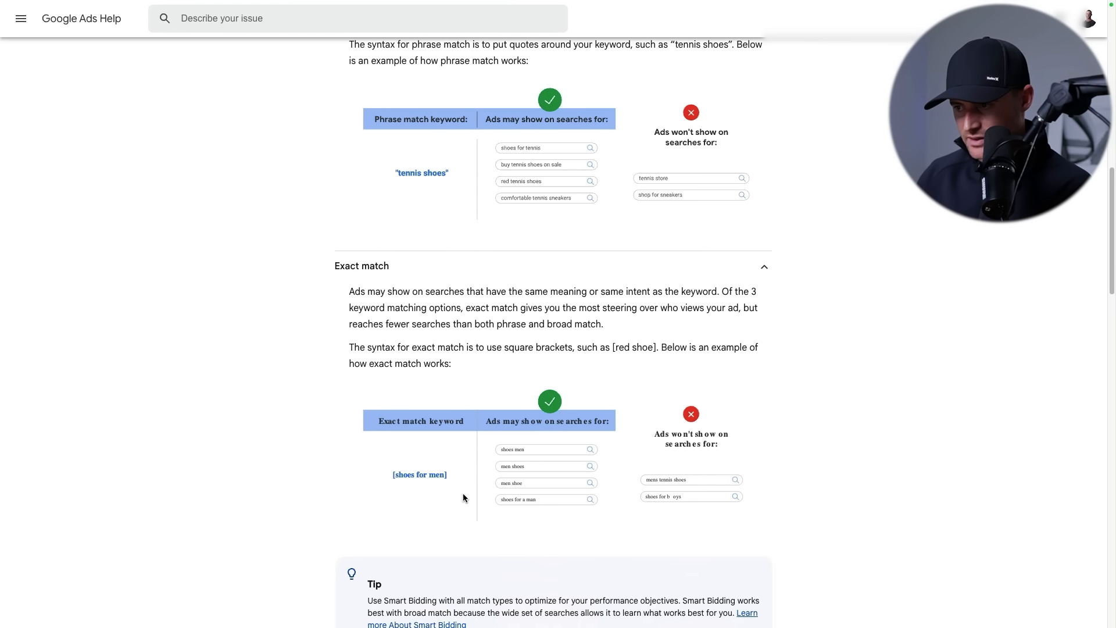
drag(502, 349, 454, 364)
click(380, 429)
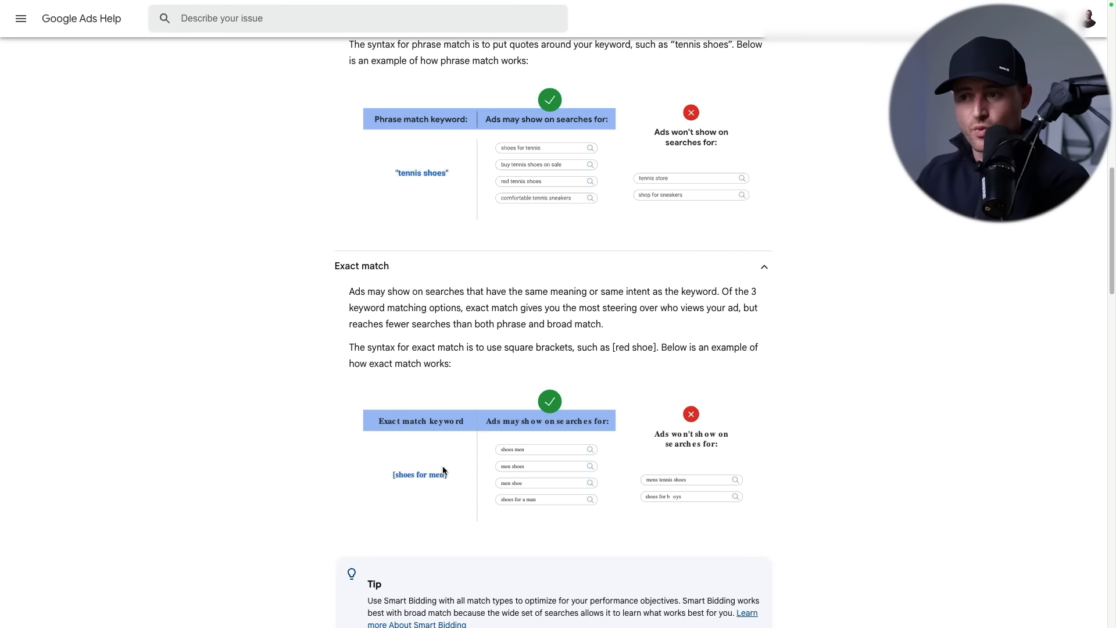
Return to the Search campaign draft and enclose the keyword carpet cleaning Fort Wayne in square brackets for exact match
mouse_move(165, 3)
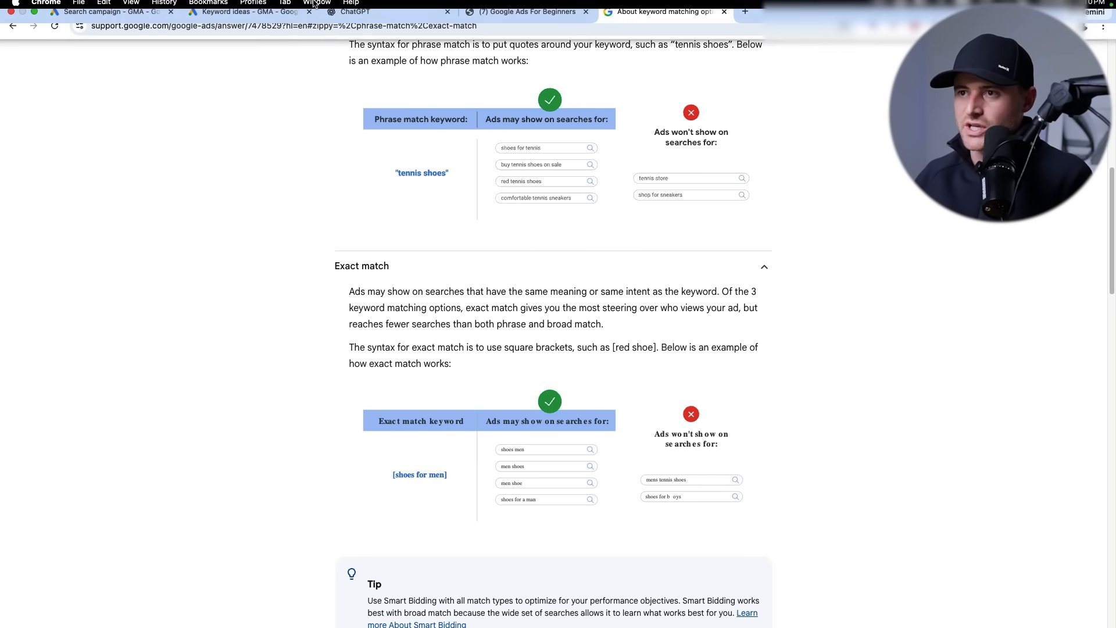
click(165, 26)
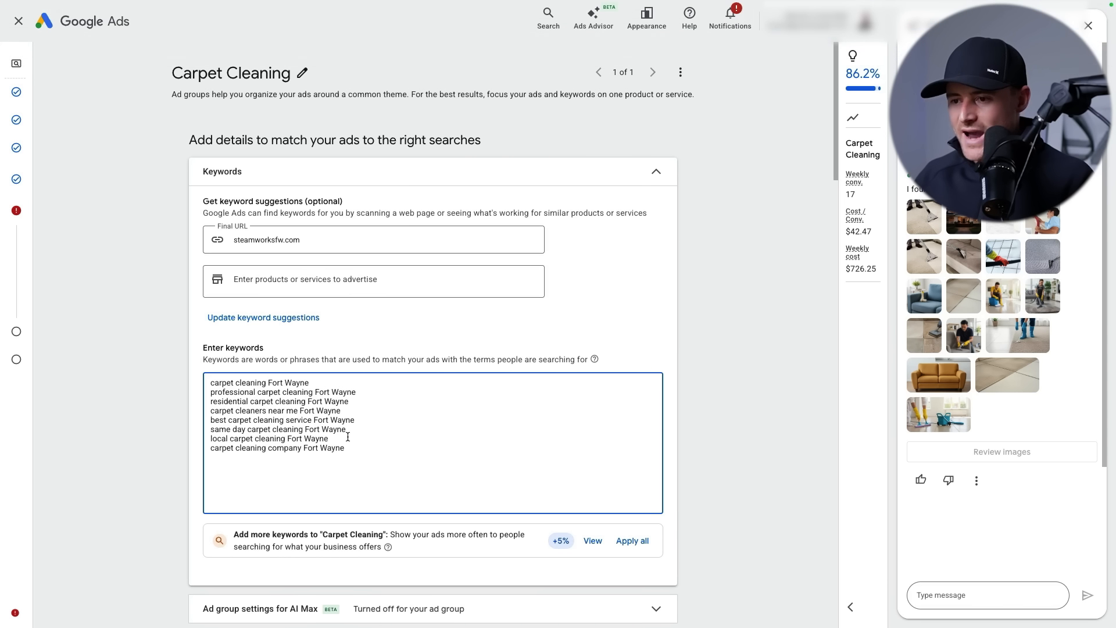
scroll(293, 361, down, 1)
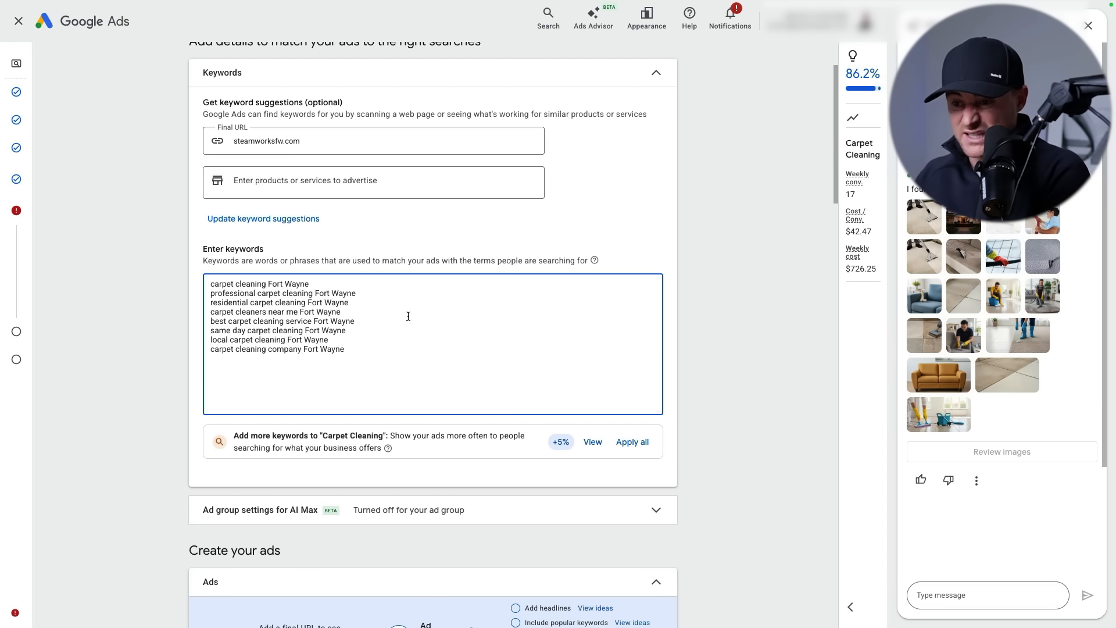
drag(364, 285, 193, 286)
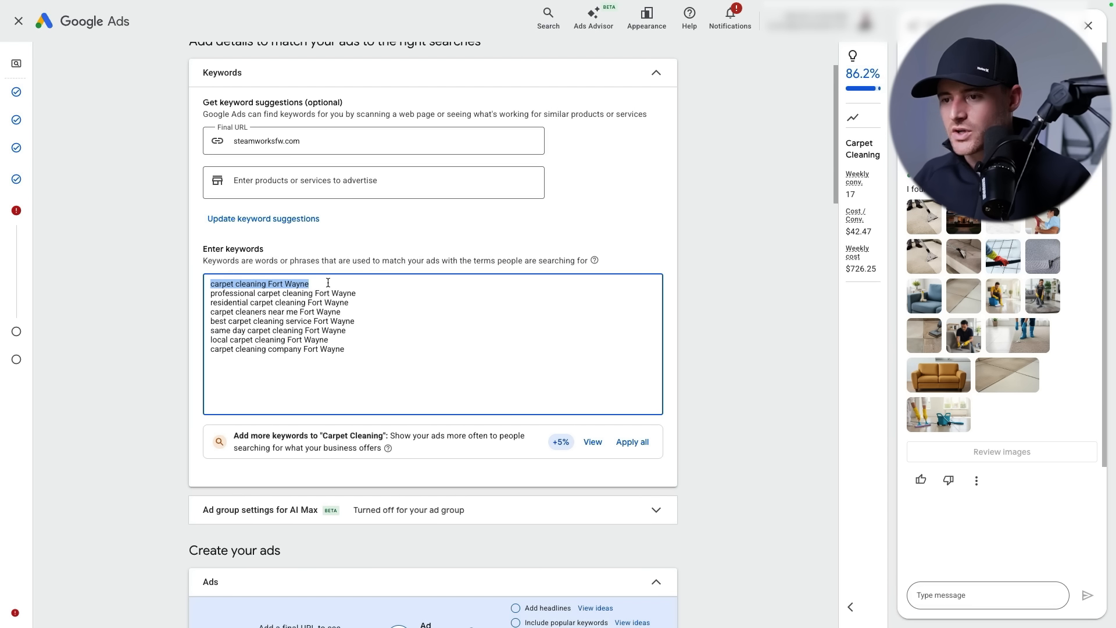
click(351, 284)
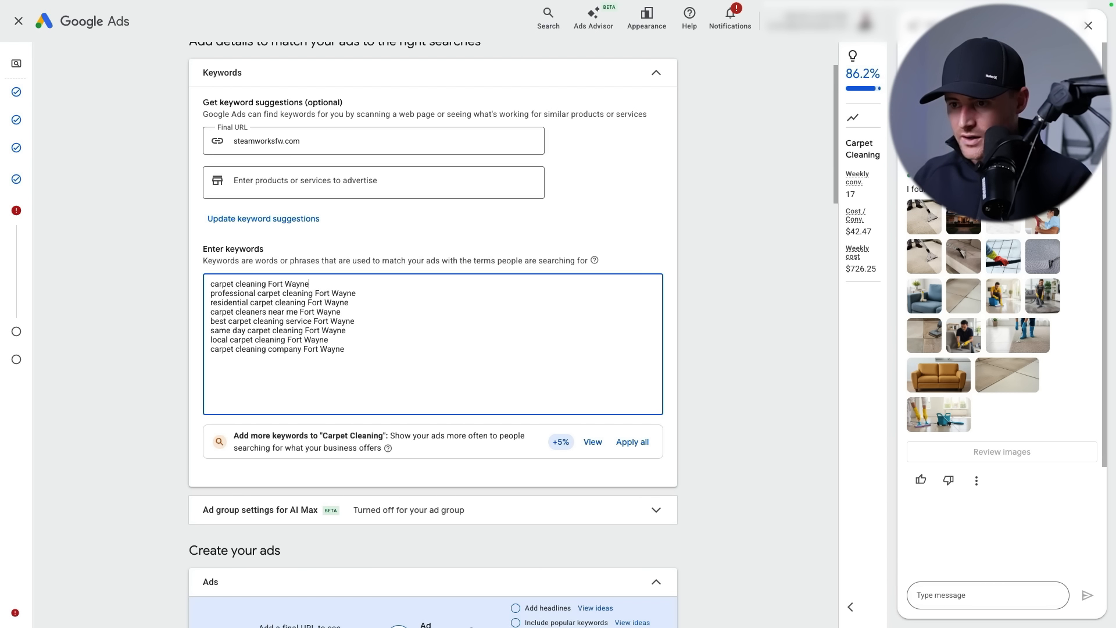
text(])
key(Home)
text([)
Add a phrase match copy, "carpet cleaning Fort Wayne" in quotation marks, on a new line below the exact match keyword
drag(311, 285, 216, 283)
key(ctrl+c)
click(389, 286)
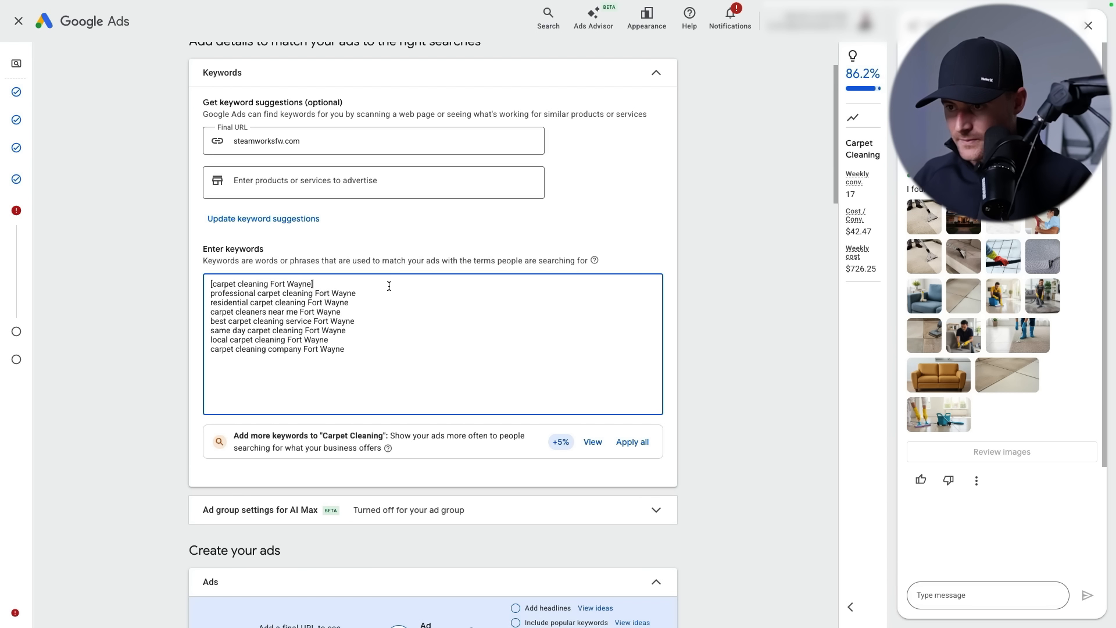
key(Return)
text(")
key(ctrl+v)
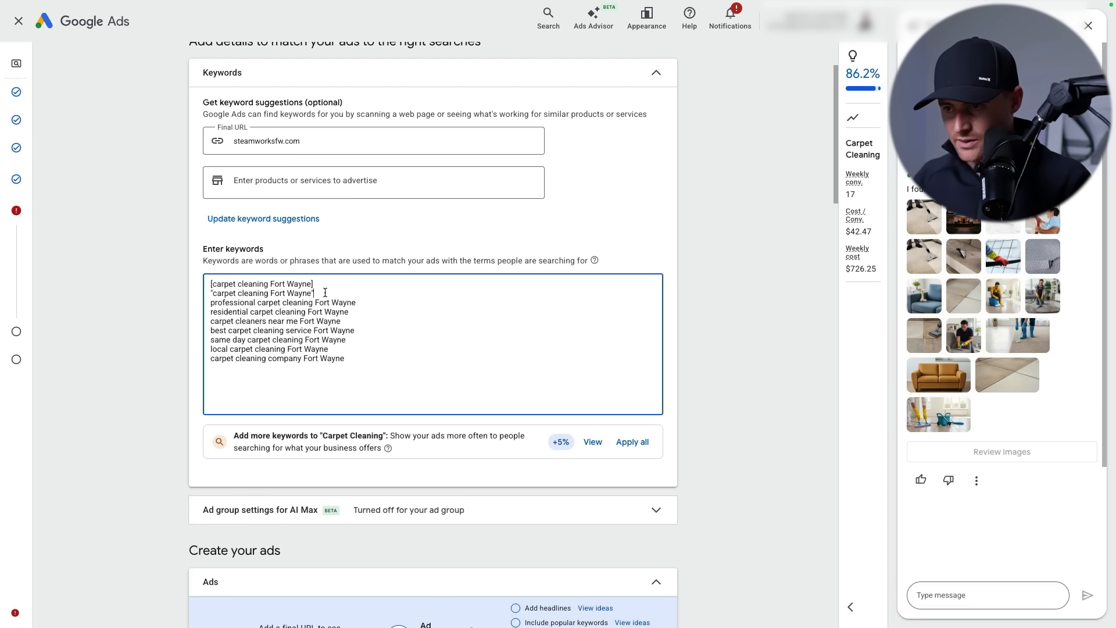
drag(315, 293, 307, 290)
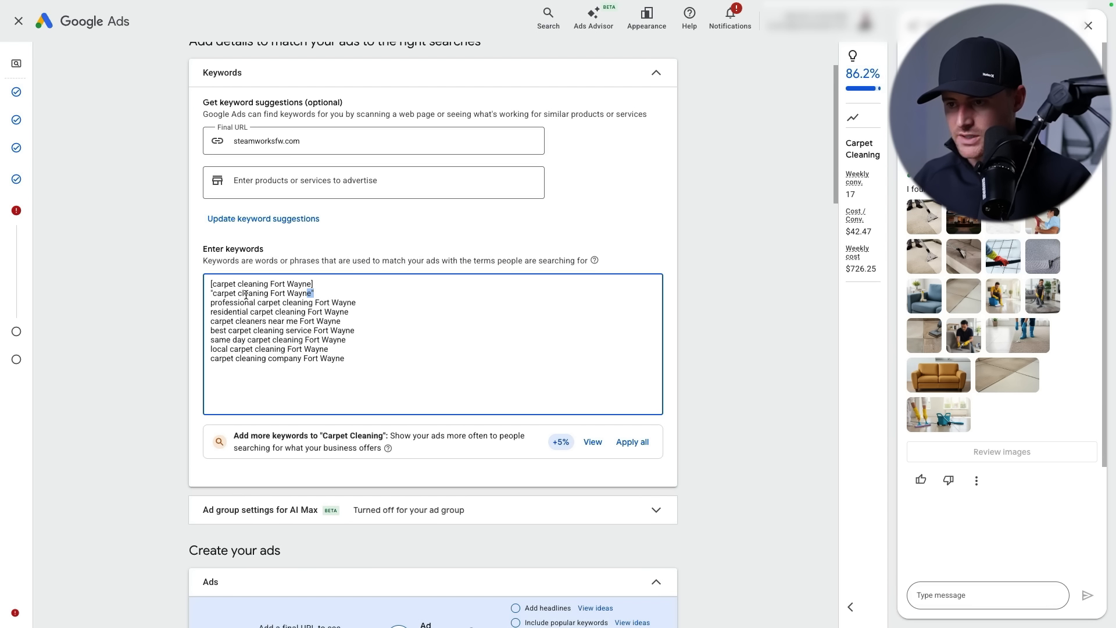
mouse_move(211, 293)
mouse_down()
mouse_move(339, 295)
mouse_move(202, 282)
mouse_up()
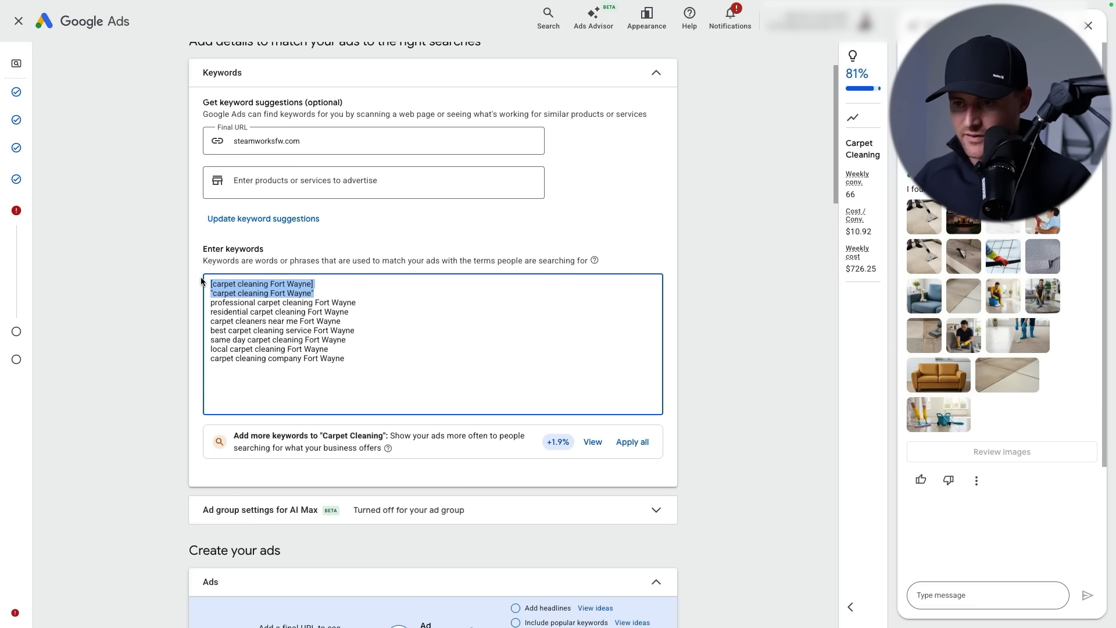
click(244, 291)
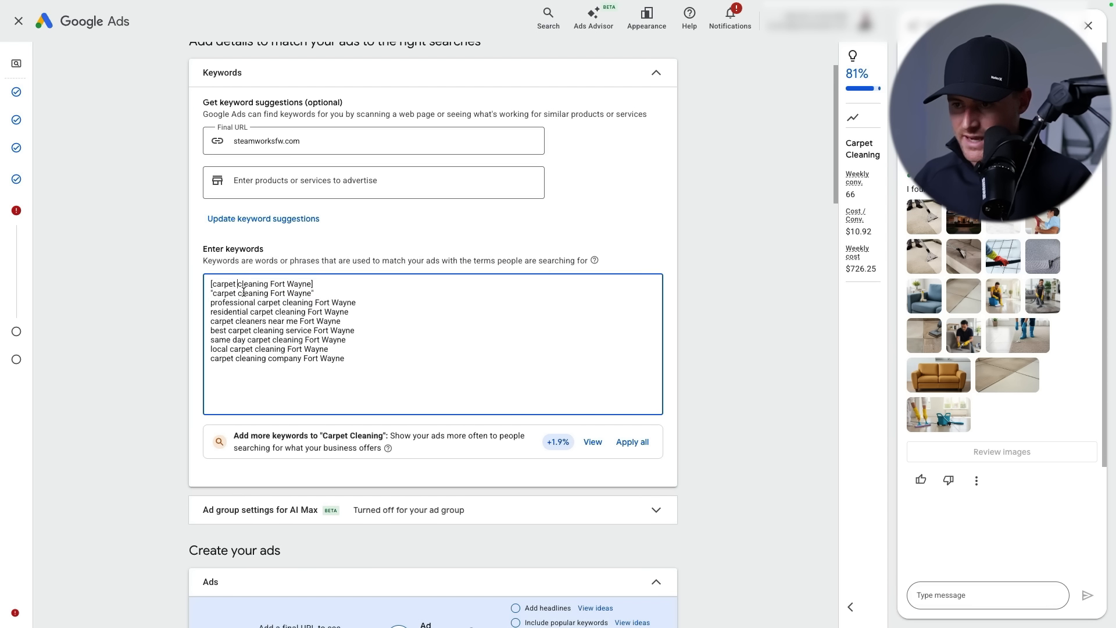
Duplicate the professional carpet cleaning Fort Wayne keyword, putting one copy in square brackets and the other in quotation marks
drag(356, 302, 199, 305)
click(386, 302)
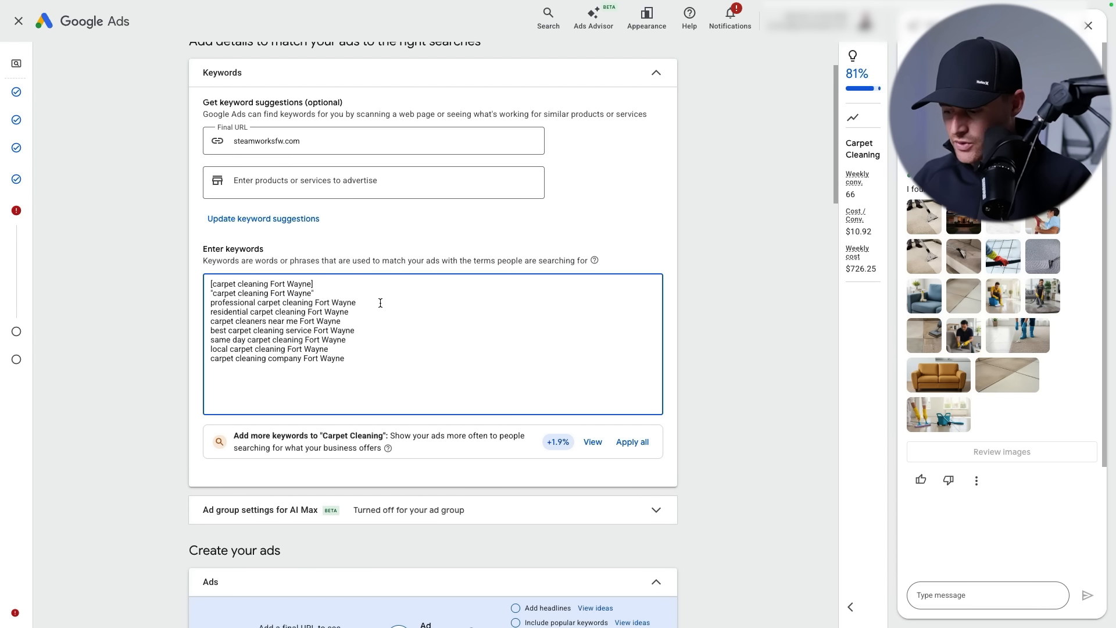
key(Return)
key(ctrl+v)
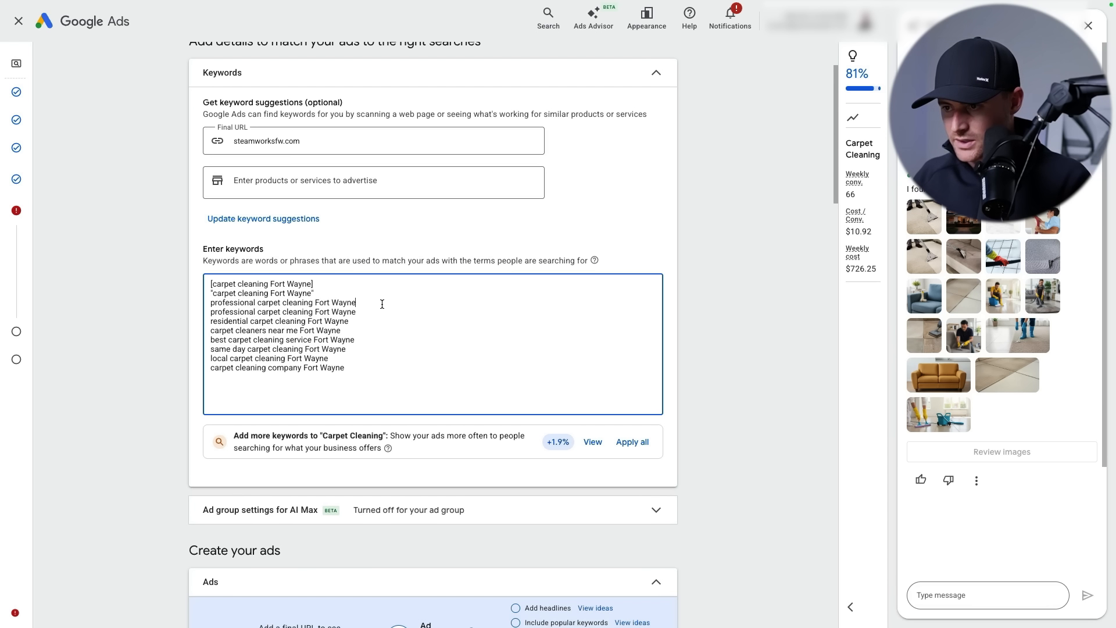
text(])
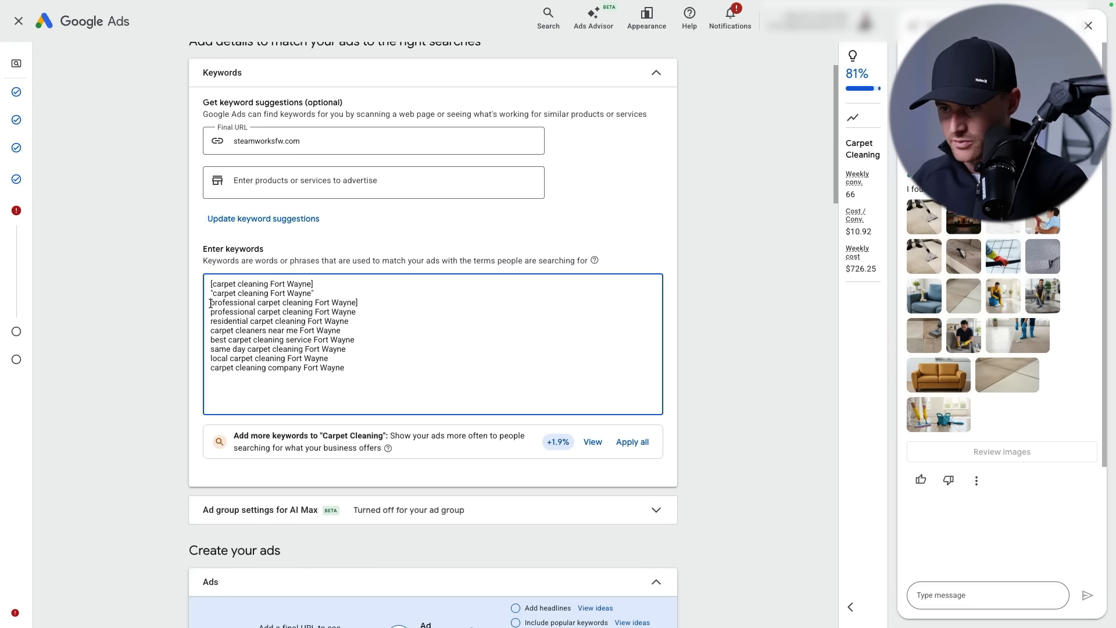
click(211, 303)
text([)
click(401, 310)
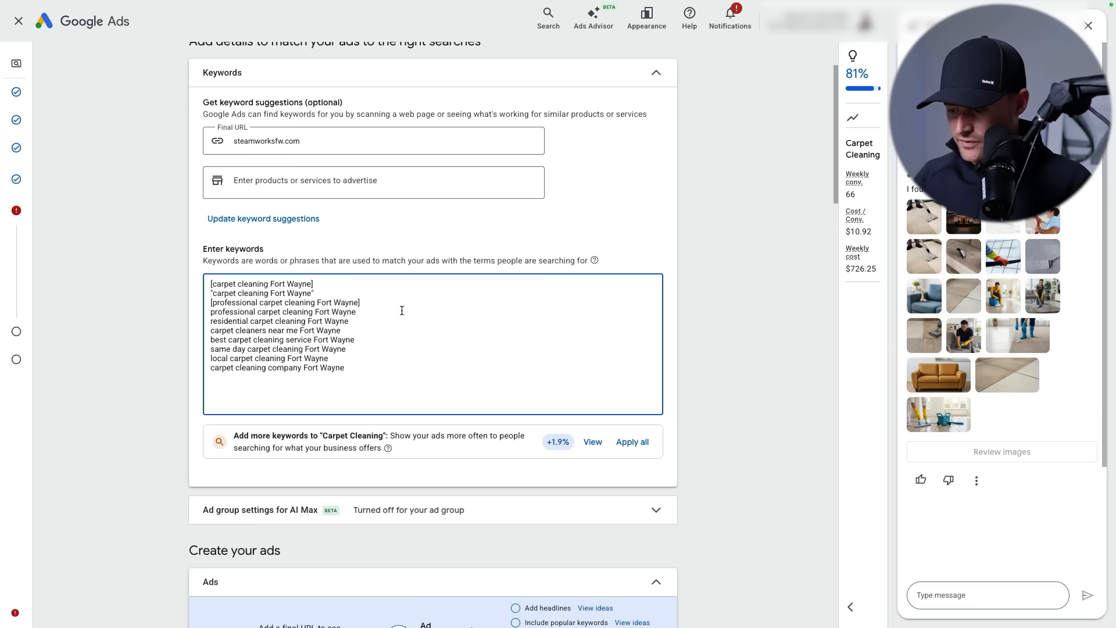
click(211, 312)
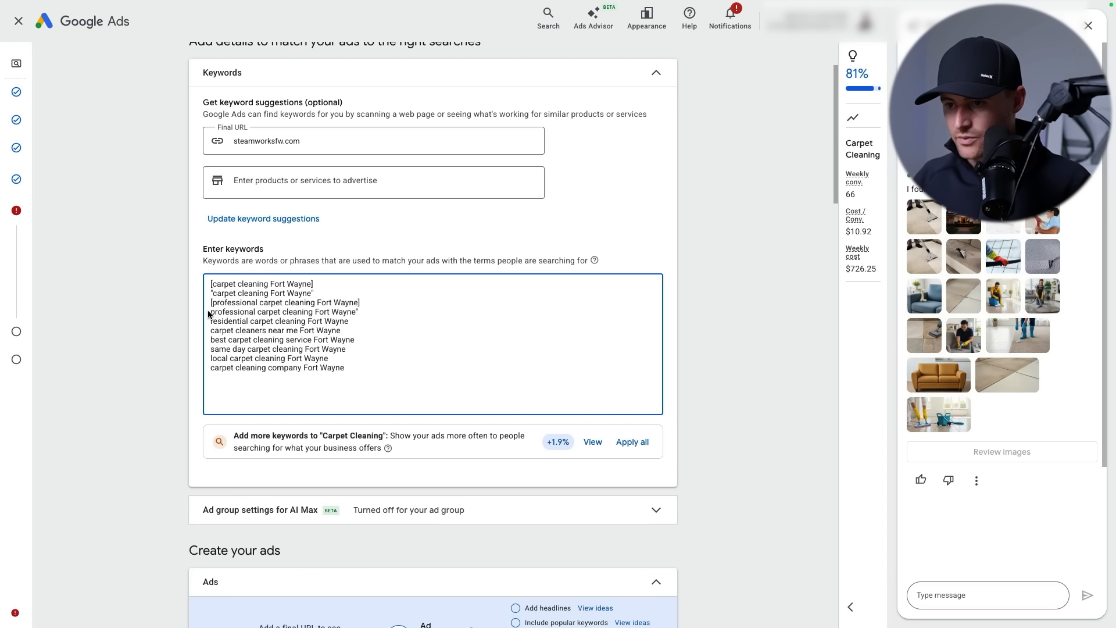
text(")
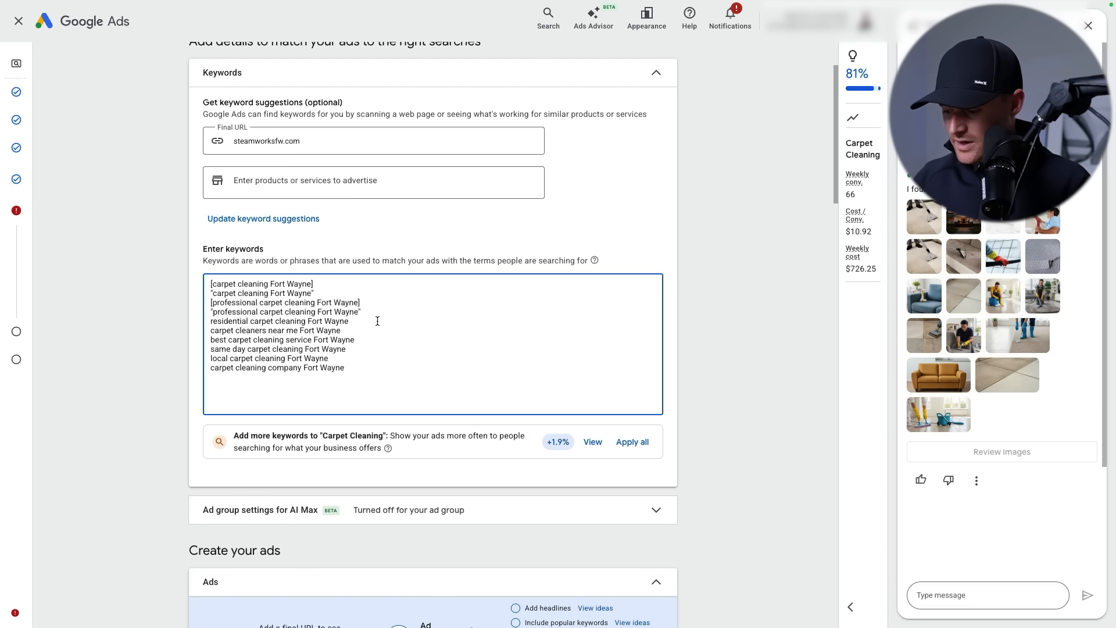
Put residential carpet cleaning Fort Wayne in square brackets and add a copy in quotation marks on the line below
click(211, 321)
text([)
drag(348, 321, 211, 322)
click(417, 319)
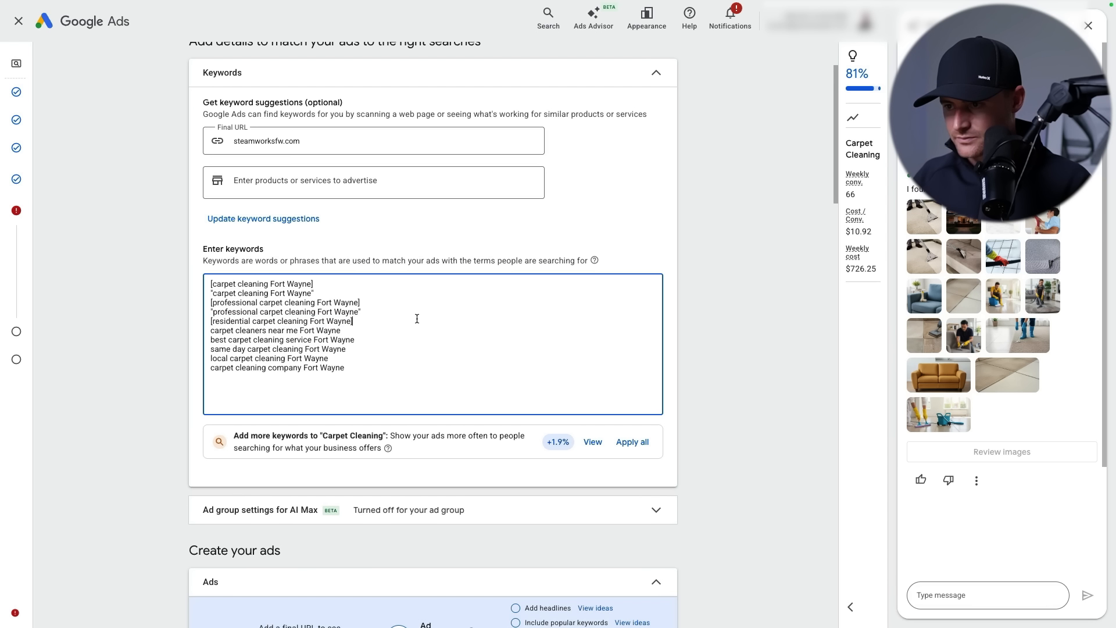
key(Return)
key(ctrl+v)
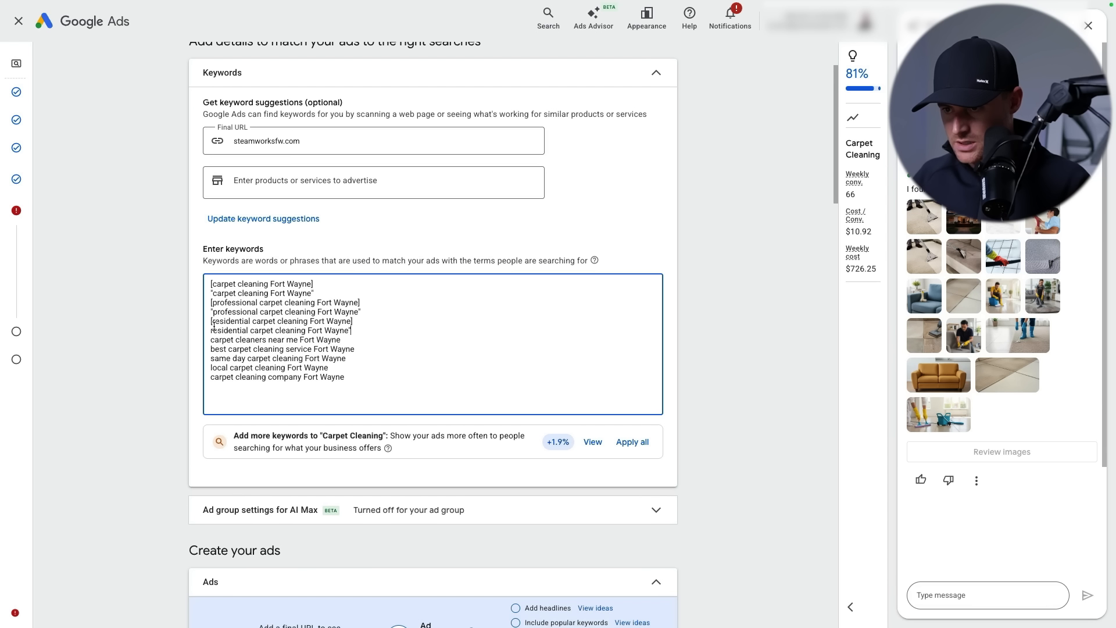
text(")
key(Home)
text(")
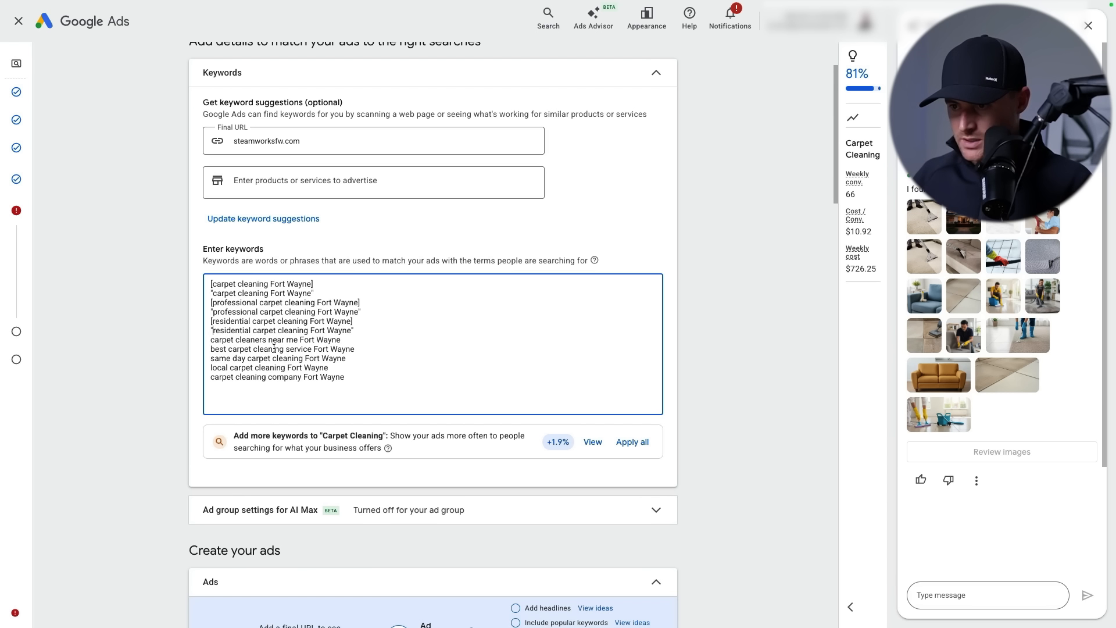
Remove "Fort Wayne" from the carpet cleaners near me keyword and enclose the keyword in square brackets
drag(343, 339, 300, 340)
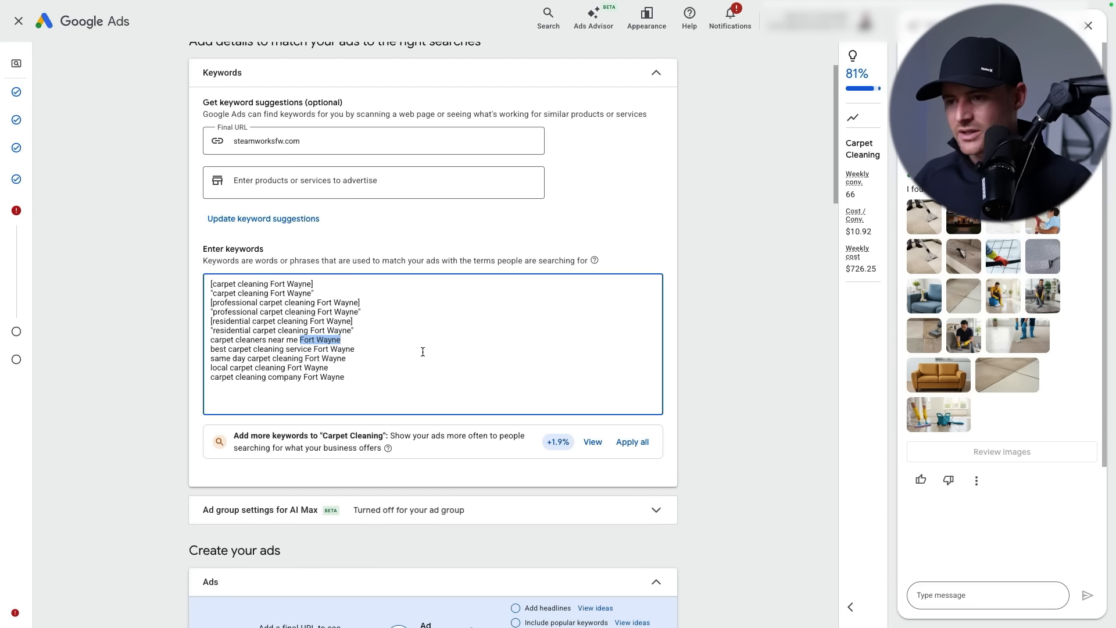
key(BackSpace)
key(BackSpace)
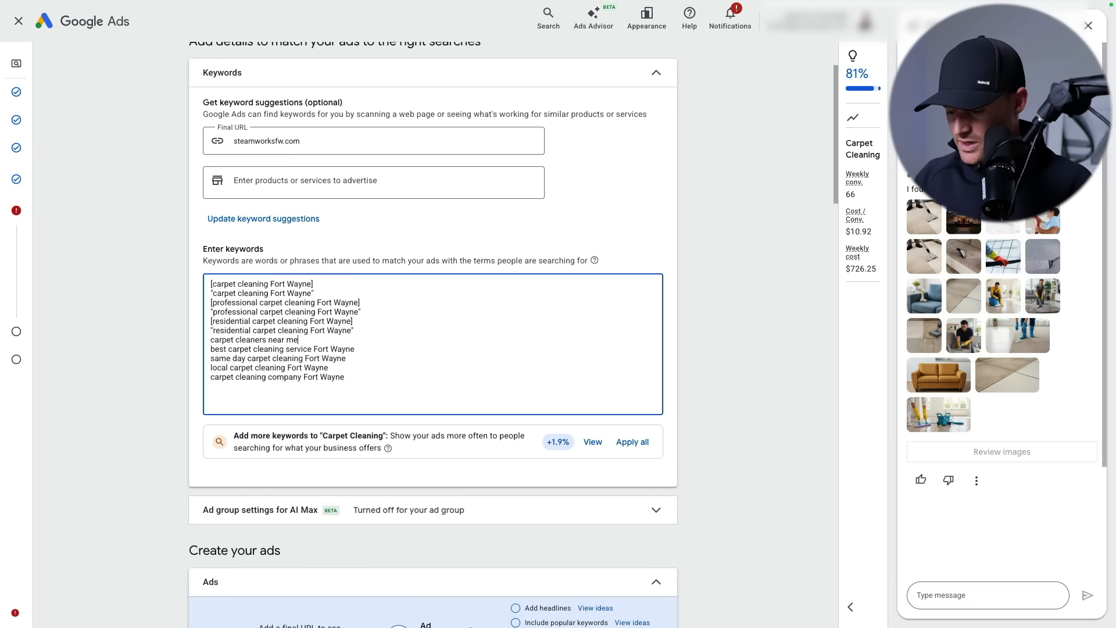
text(])
click(215, 338)
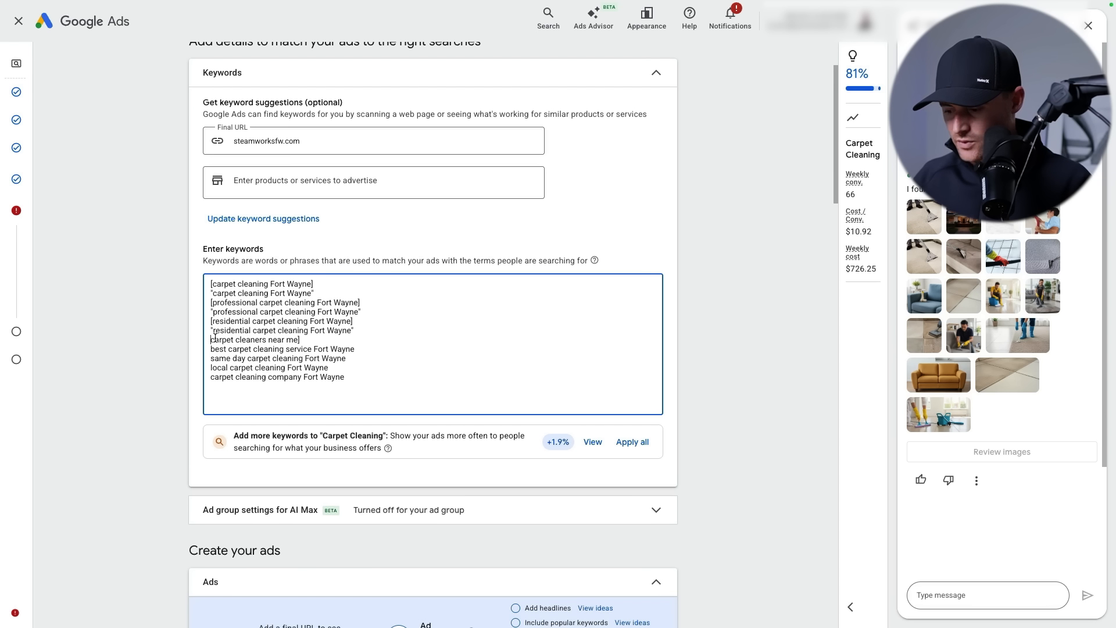
text([)
Add a phrase match copy, "carpet cleaners near me" in quotation marks, on a new line below its exact match version
drag(299, 339, 214, 339)
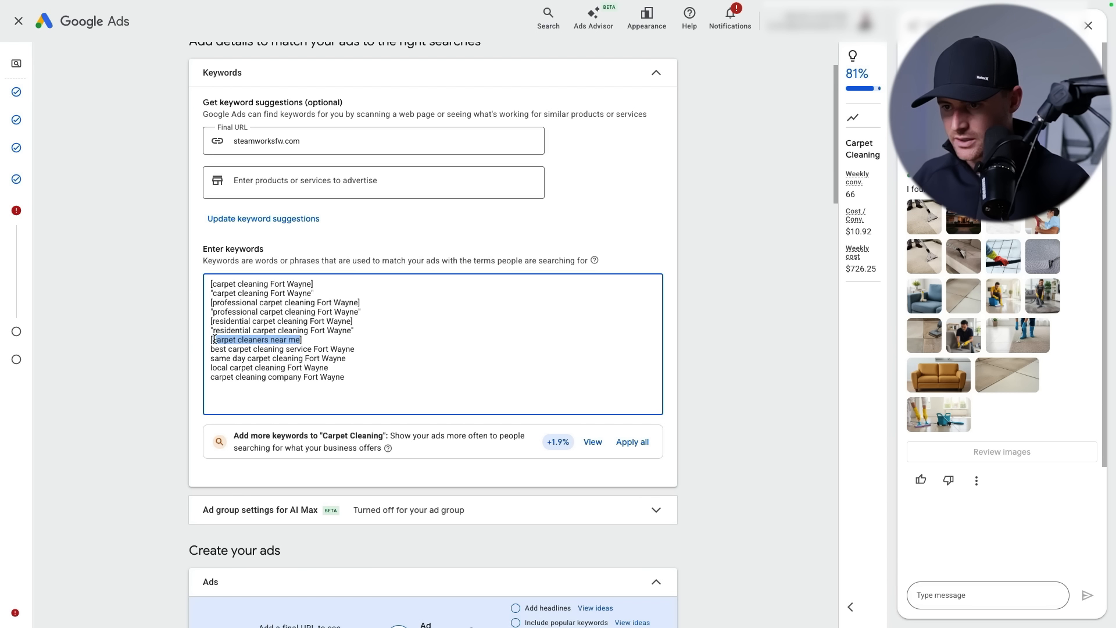
click(314, 340)
key(Return)
text(")
key(ctrl+v)
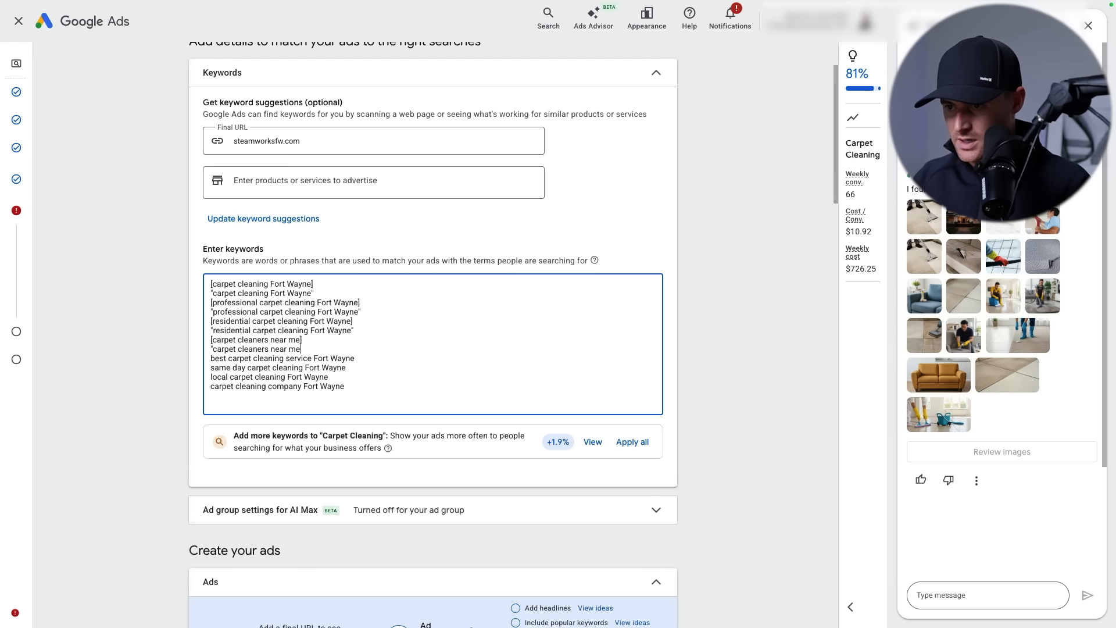
Delete the four remaining keywords without match type symbols, from best carpet cleaning service Fort Wayne to carpet cleaning company Fort Wayne
drag(355, 367, 206, 360)
drag(343, 397, 207, 361)
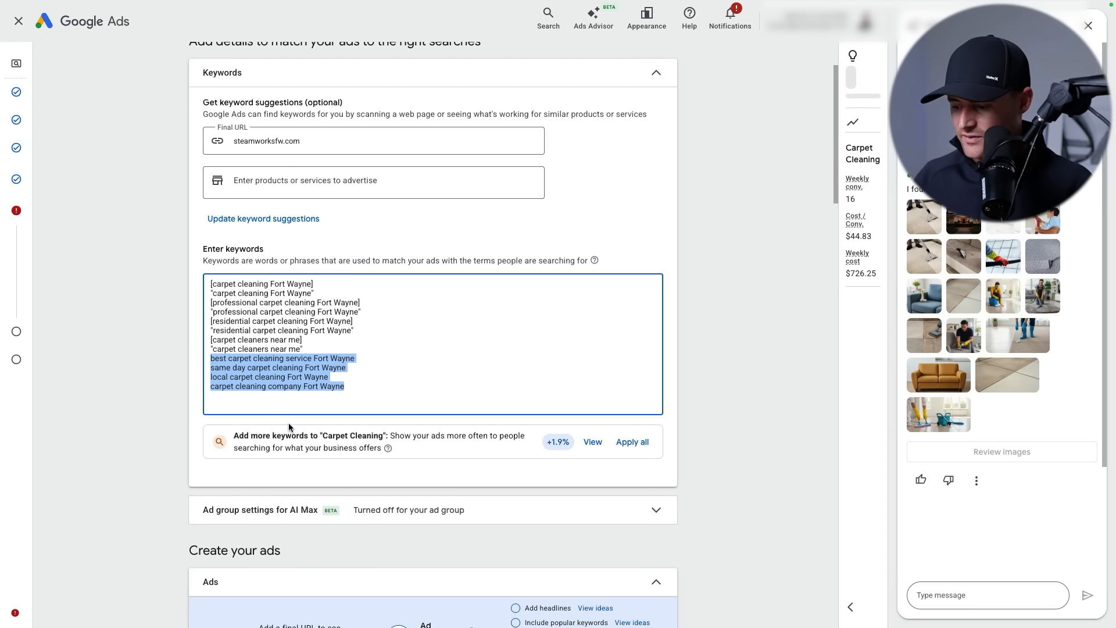
key(BackSpace)
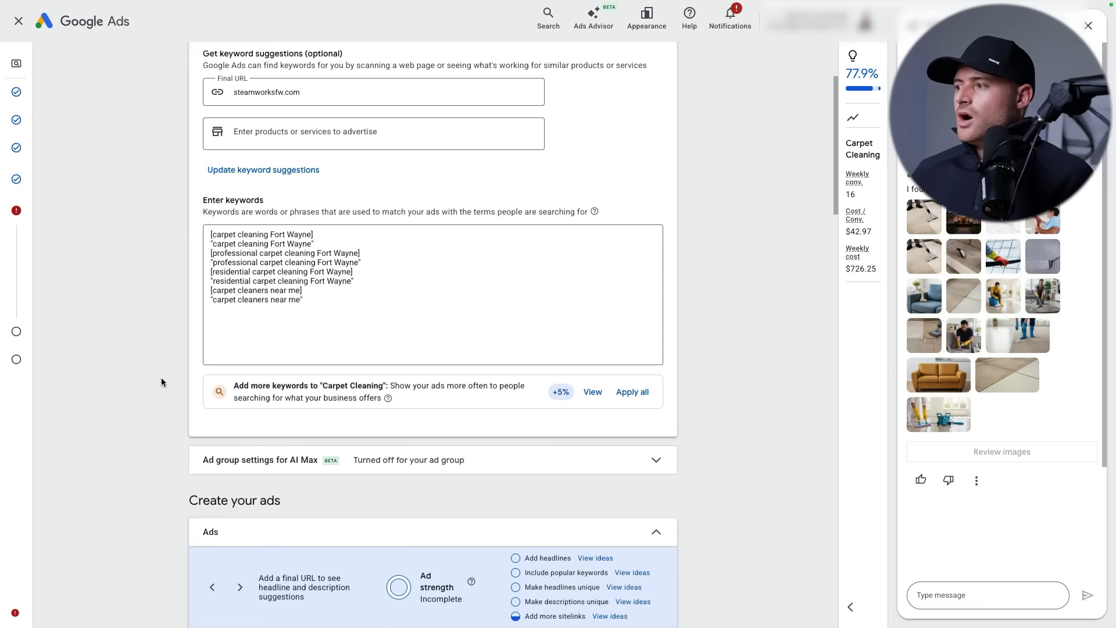
Expand the Ad group settings for AI Max section below the keywords
scroll(162, 382, down, 3)
scroll(163, 366, down, 4)
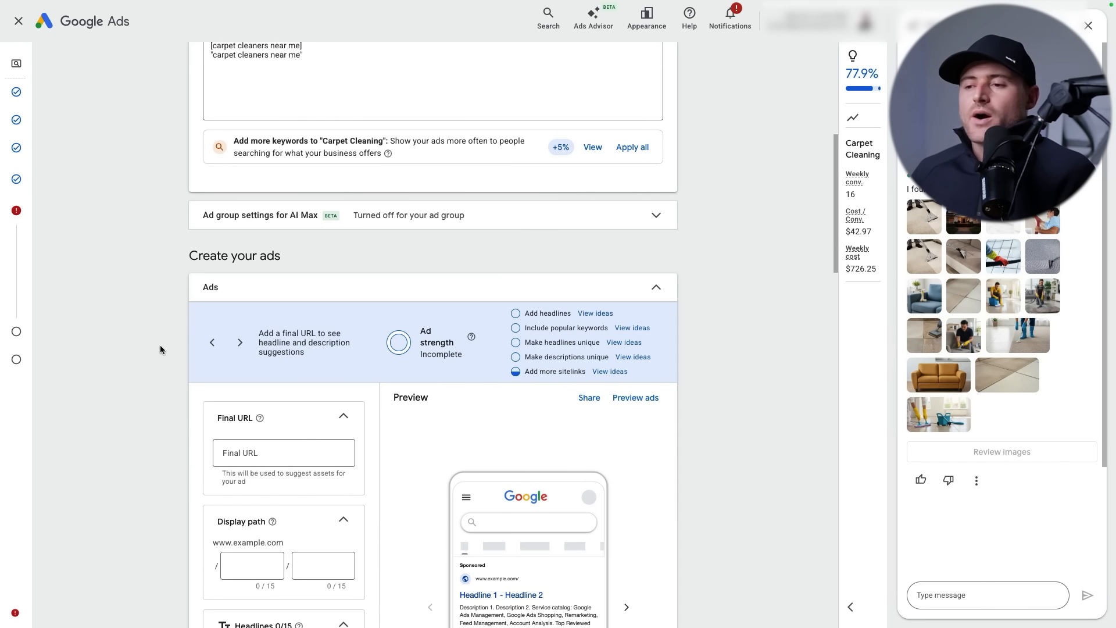
click(216, 221)
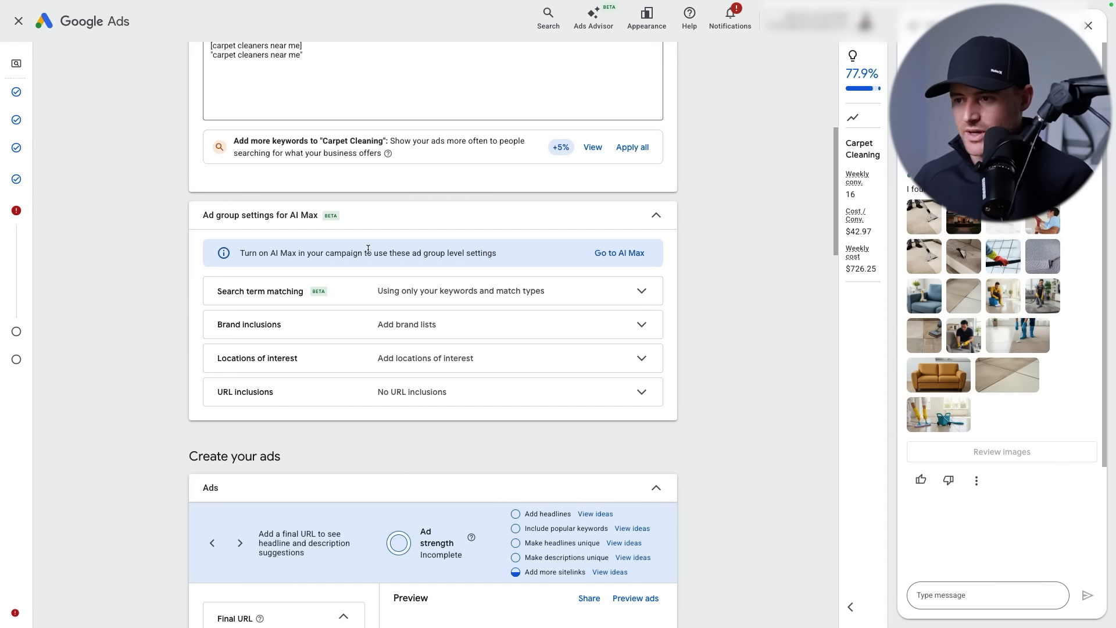
Collapse the Ad group settings for AI Max section and look over the ad's Final URL, Display path and Headlines fields
click(657, 215)
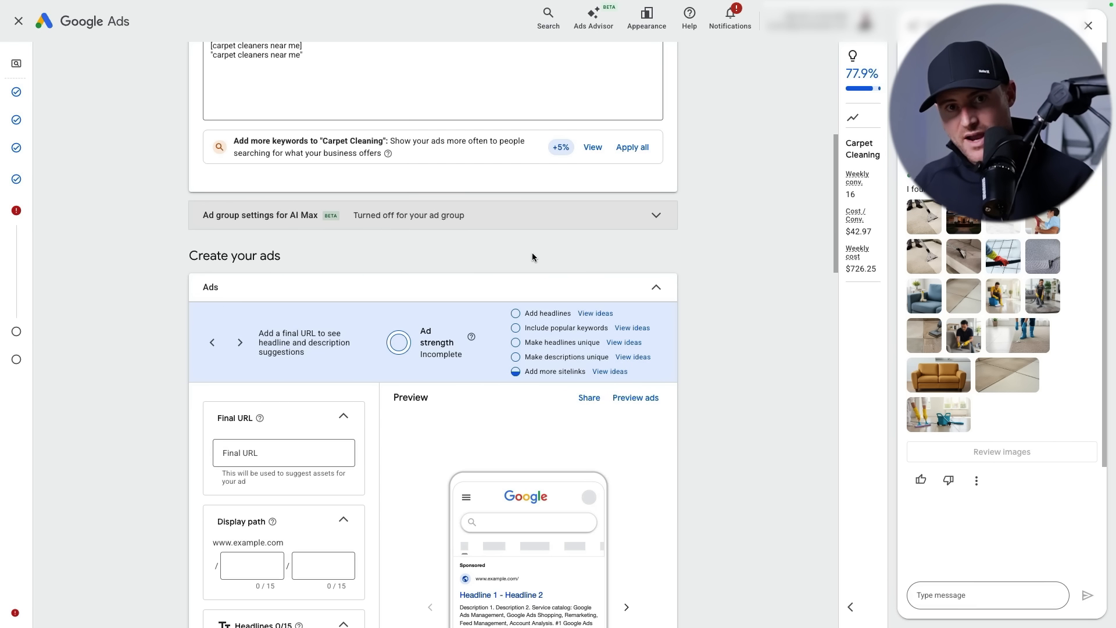
scroll(181, 313, down, 2)
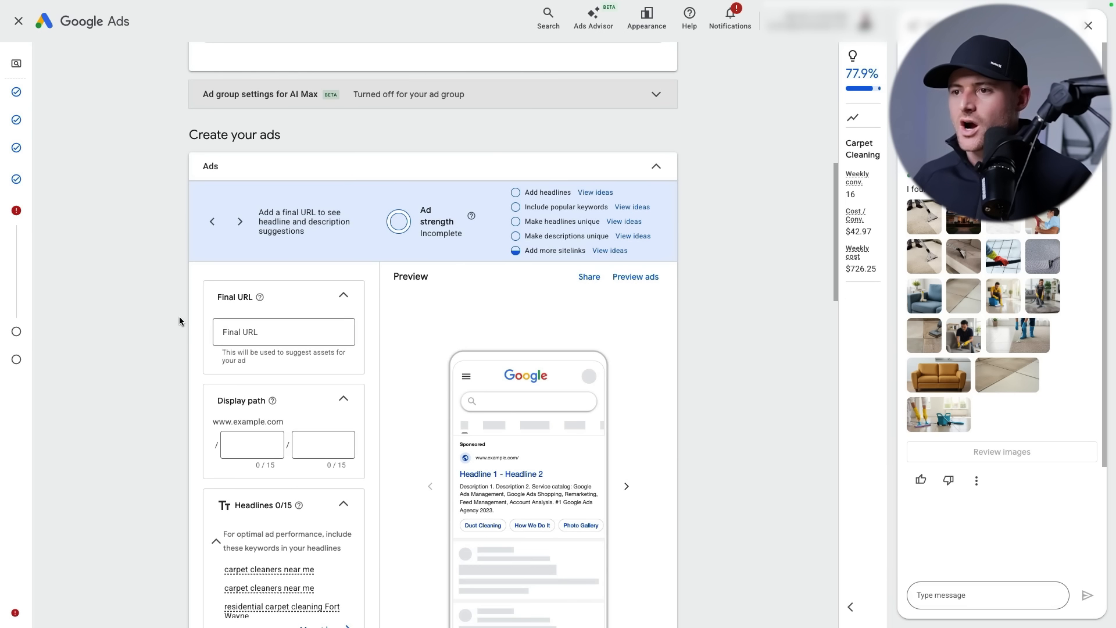
scroll(180, 328, down, 1)
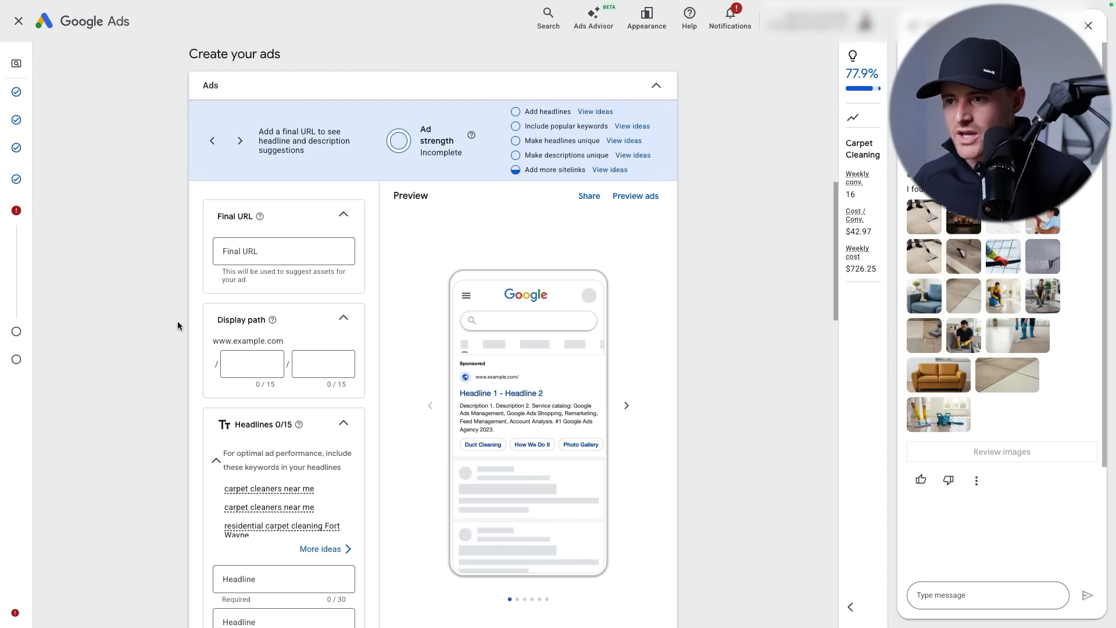
scroll(165, 302, down, 15)
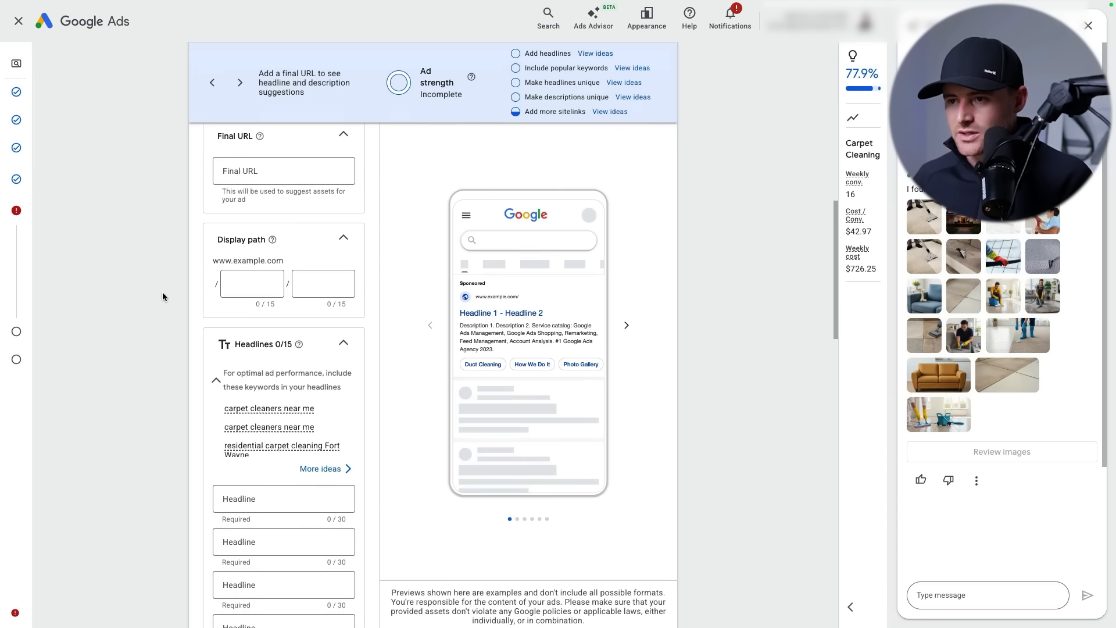
scroll(165, 316, up, 20)
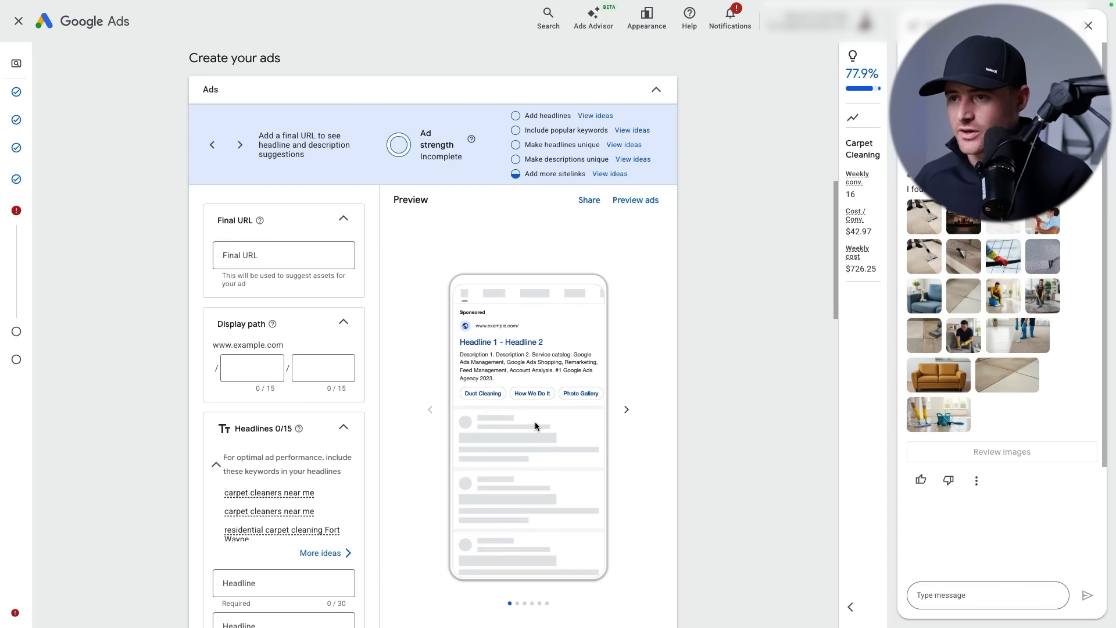
scroll(364, 192, up, 6)
scroll(338, 373, down, 8)
scroll(337, 373, down, 2)
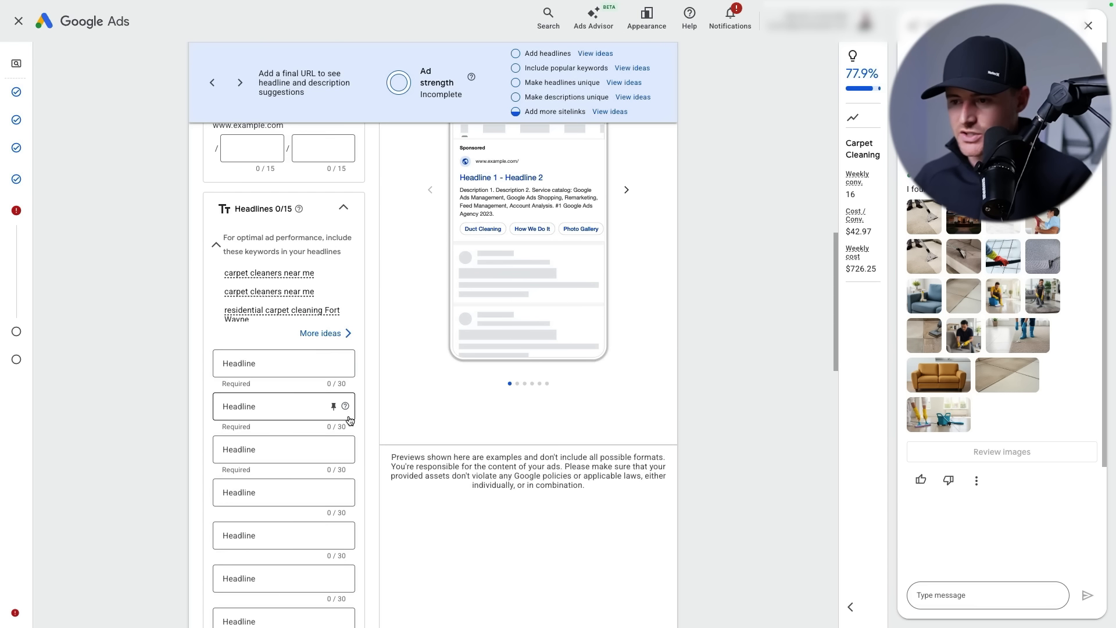
scroll(339, 401, up, 2)
scroll(204, 368, up, 2)
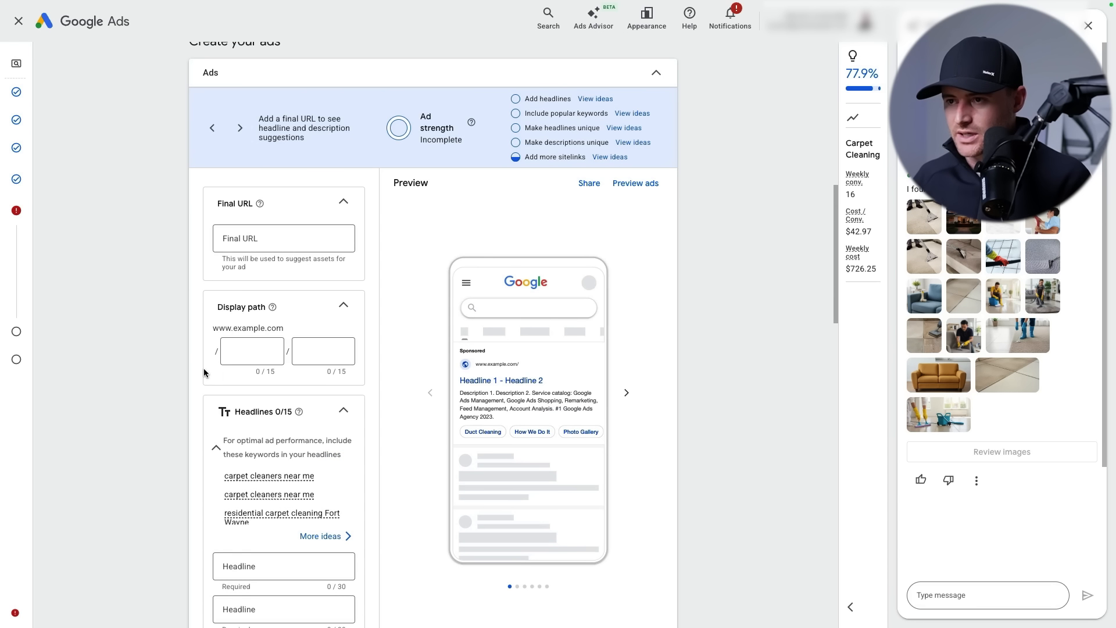
scroll(325, 434, down, 3)
scroll(134, 194, up, 1)
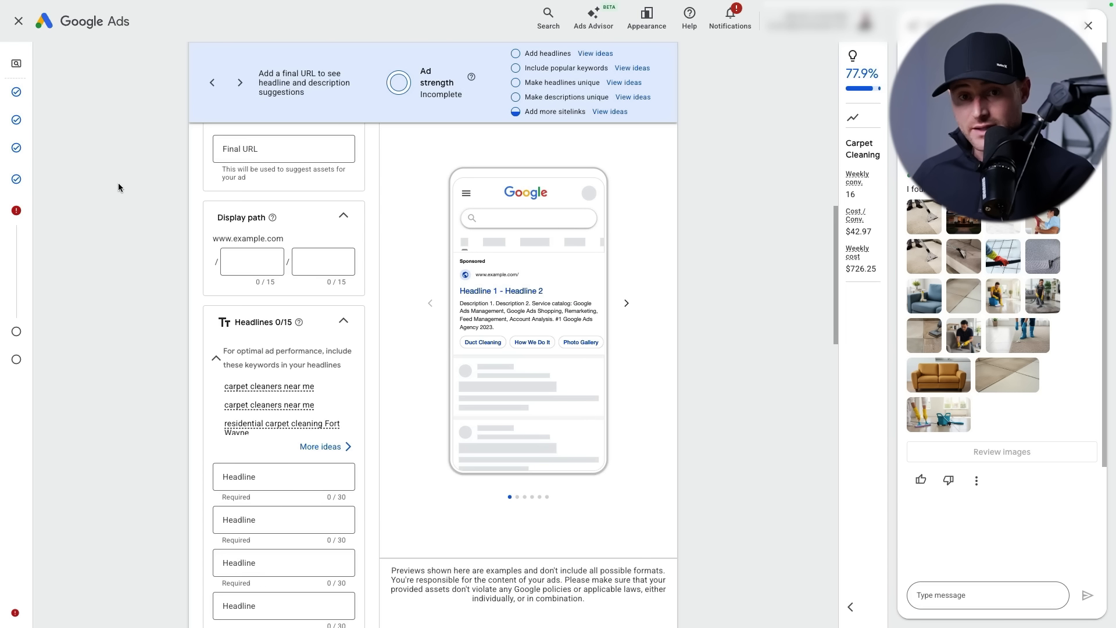
Switch to the Carpet Cleaning GMA_RSA_Builder_Final spreadsheet containing the prepared ad copy
mouse_move(104, 3)
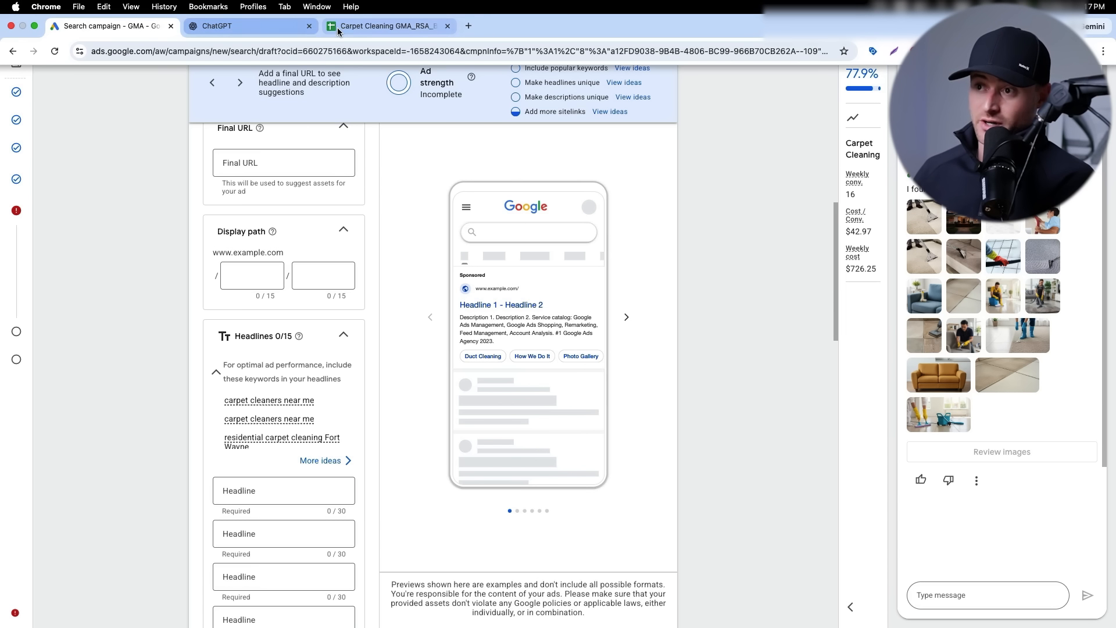
click(346, 26)
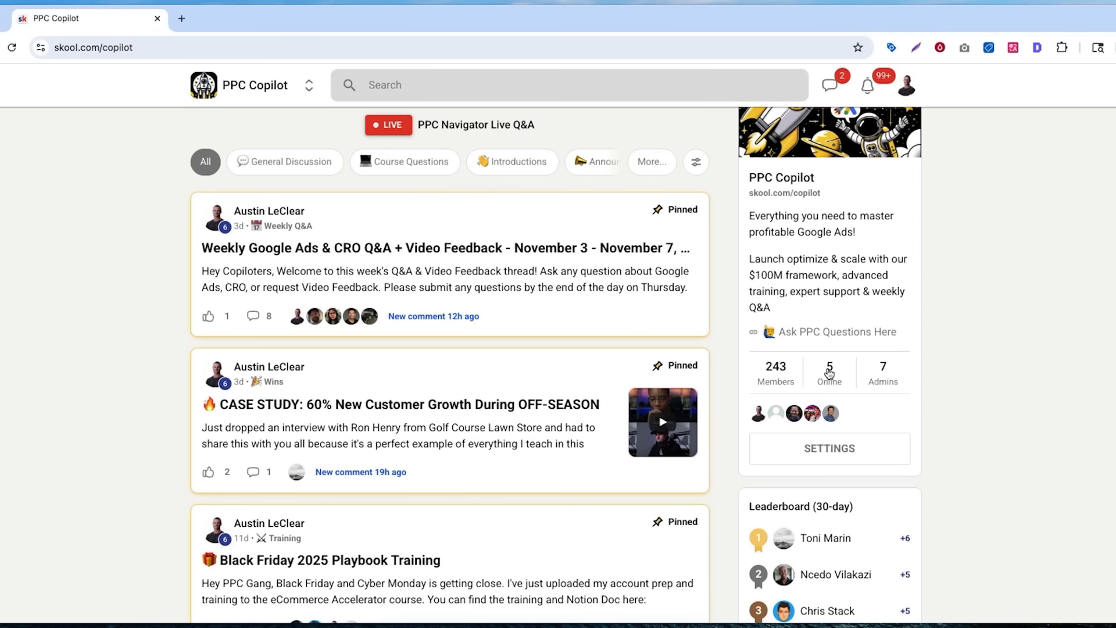
Browse the training courses in the PPC Copilot community's Classroom on Skool
scroll(599, 296, up, 2)
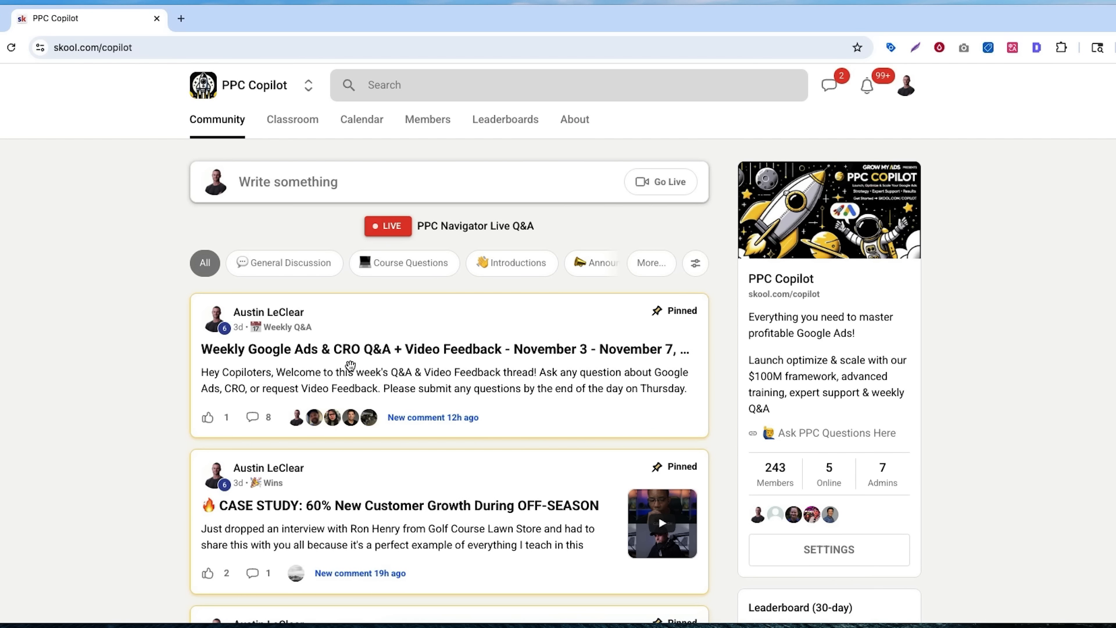
click(313, 127)
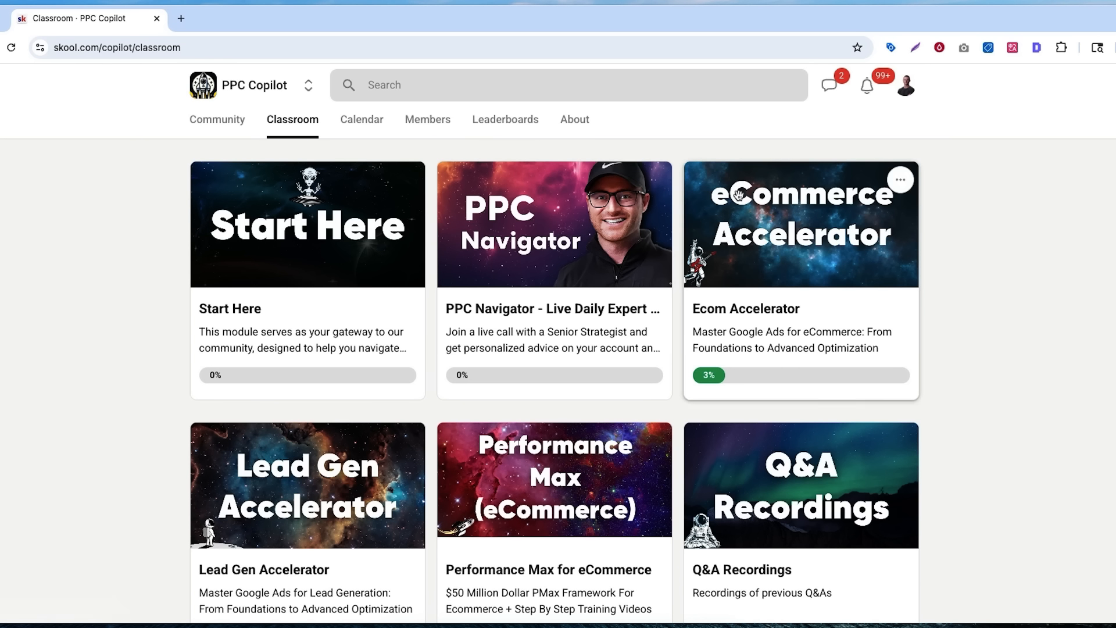
scroll(810, 286, down, 5)
scroll(845, 277, up, 5)
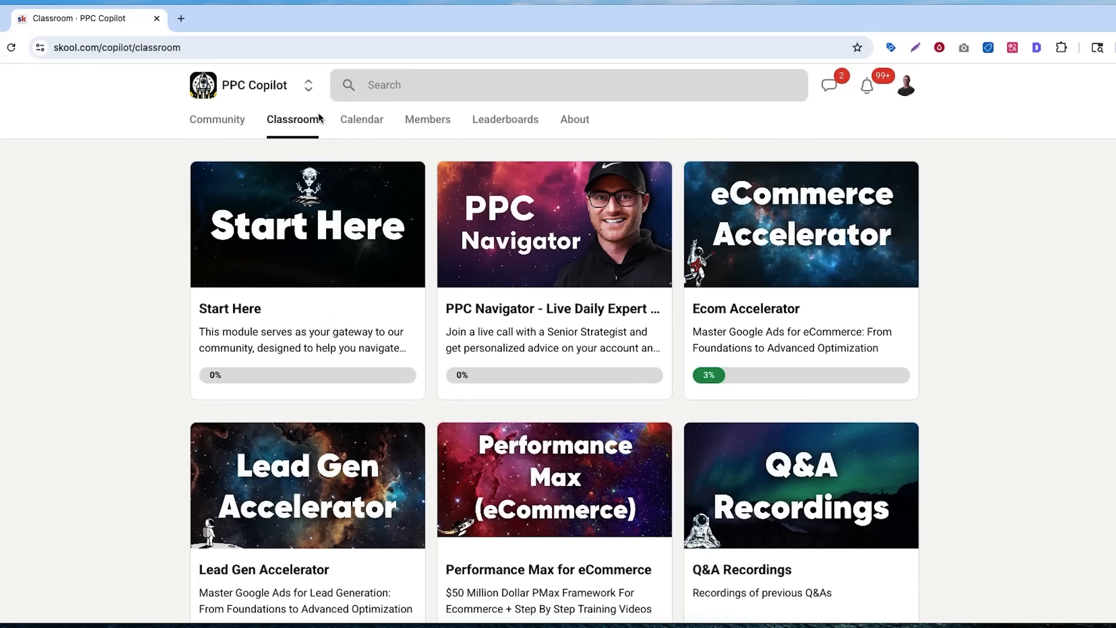
scroll(775, 411, down, 5)
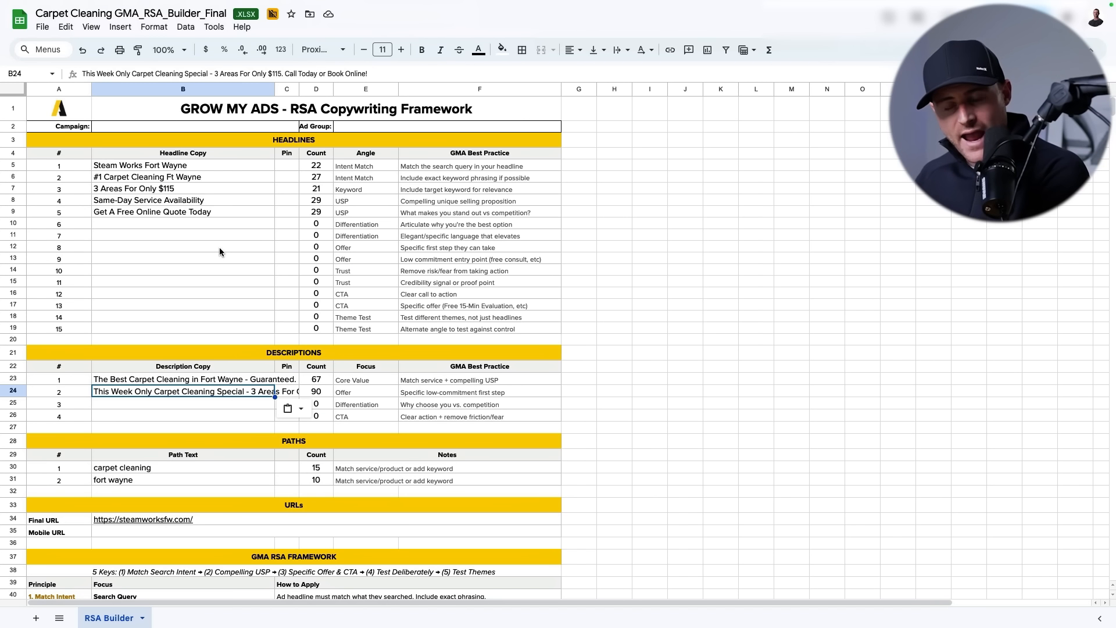
Review the RSA copywriting framework sheet, including the best practice notes beside the headline copy
scroll(220, 249, down, 3)
scroll(225, 256, up, 3)
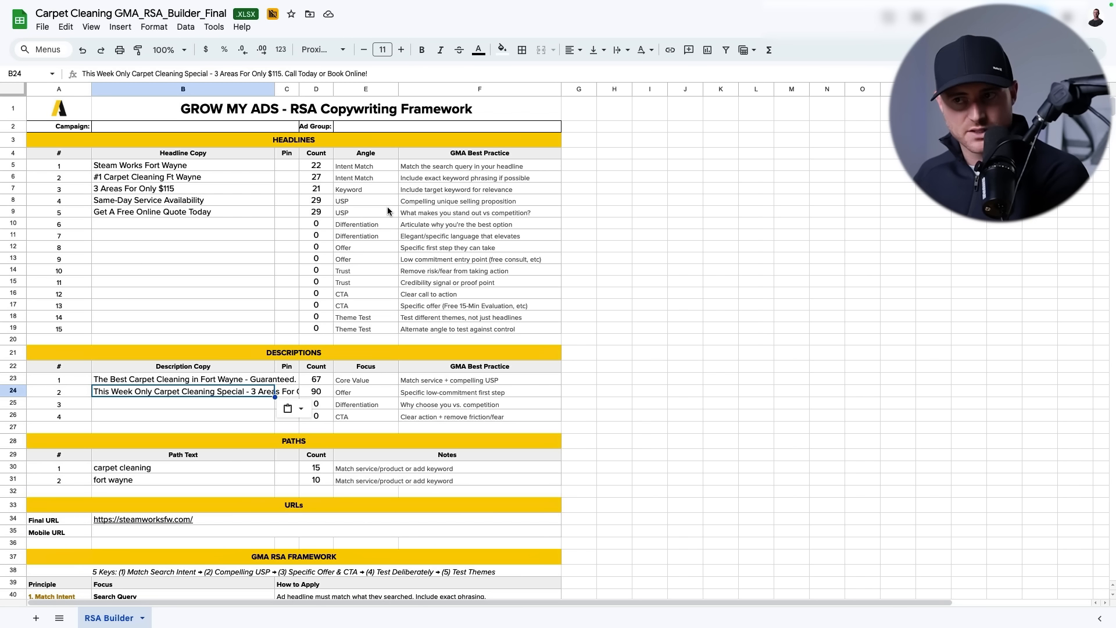
click(417, 232)
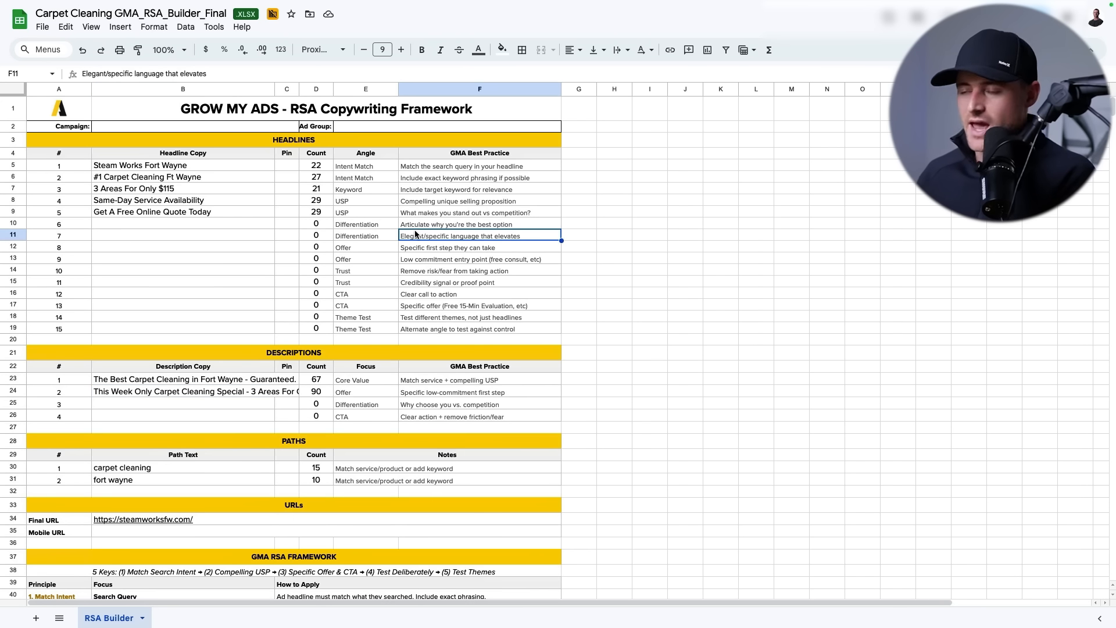
click(435, 168)
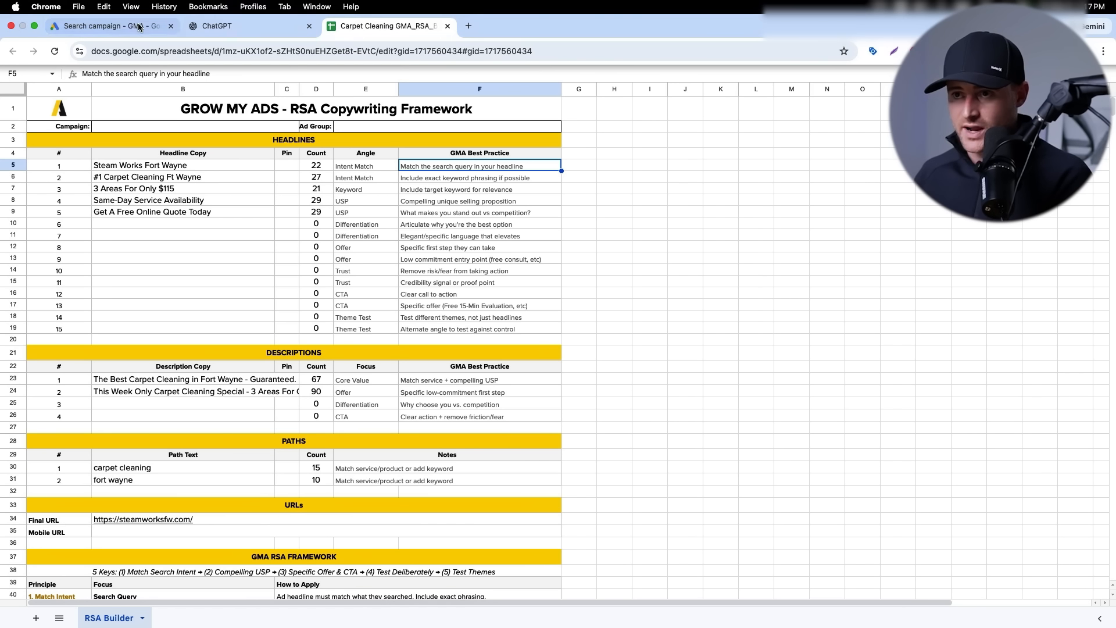
click(129, 31)
scroll(250, 278, down, 5)
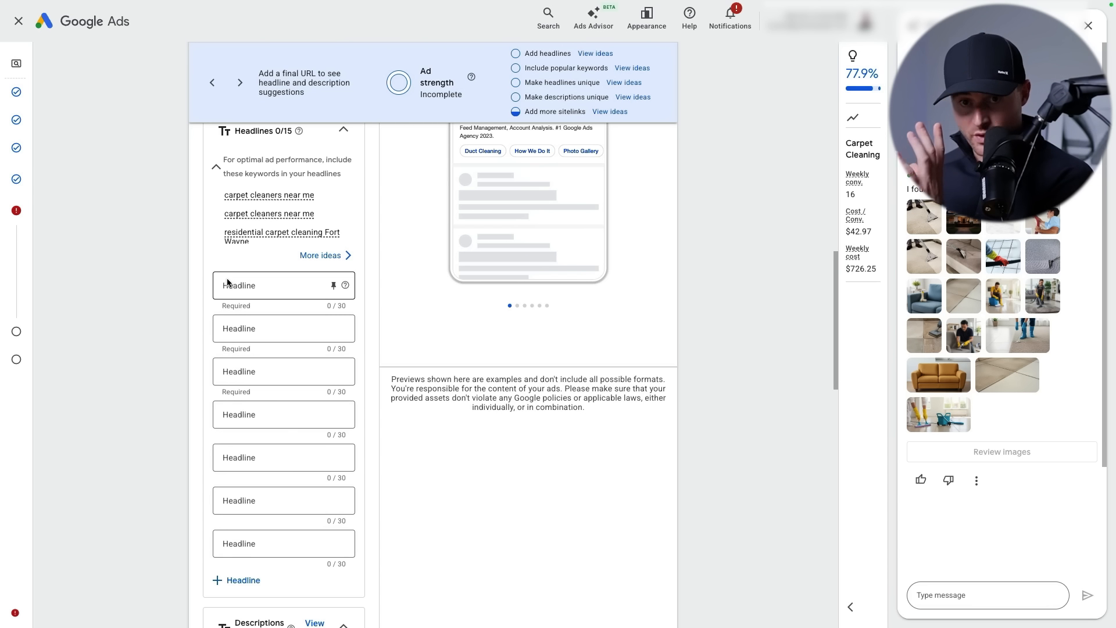
scroll(227, 283, up, 5)
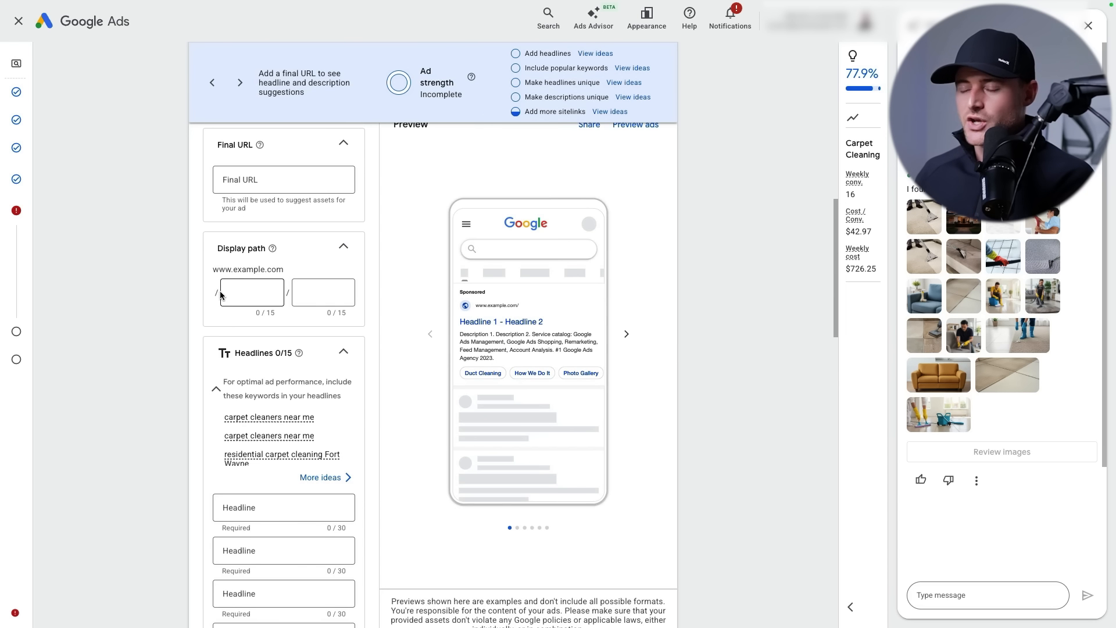
click(254, 181)
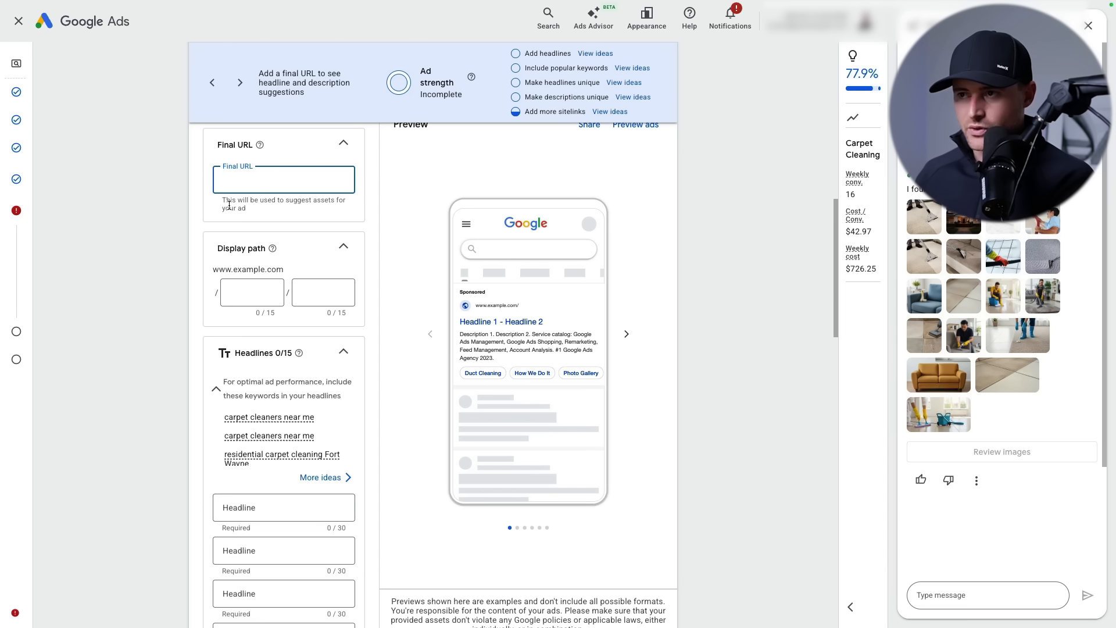
click(383, 11)
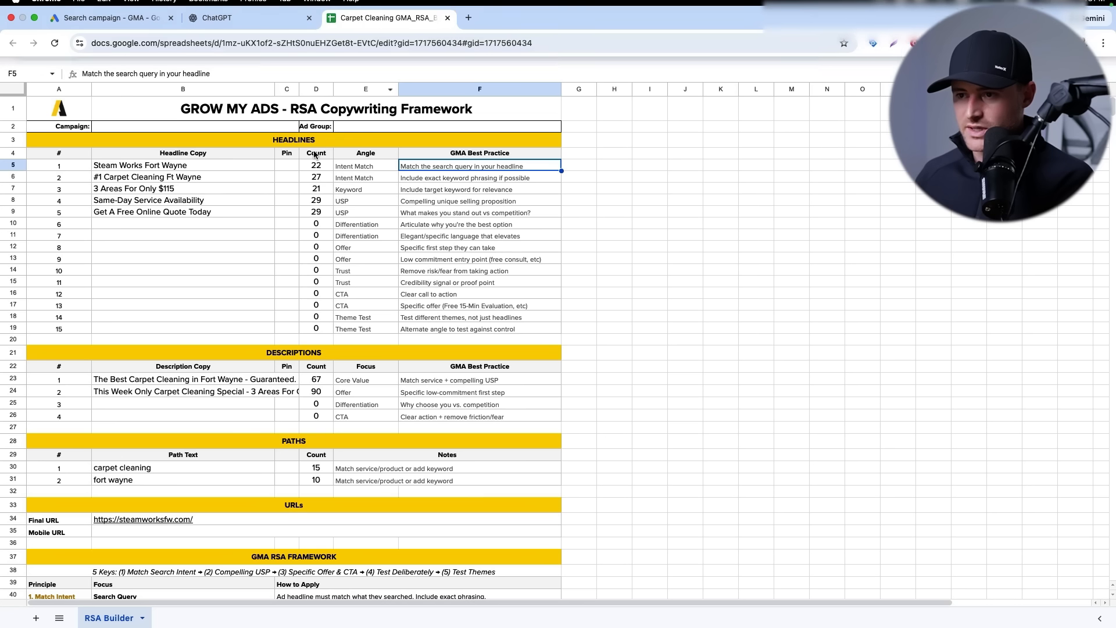
scroll(173, 348, down, 1)
click(222, 496)
key(ctrl+c)
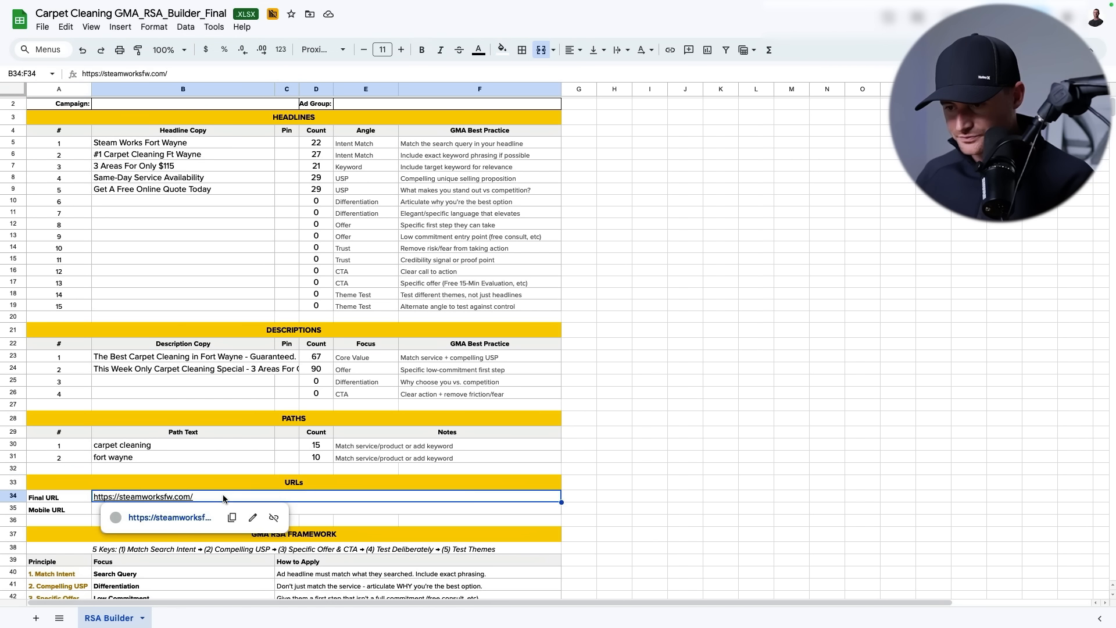
click(110, 11)
key(ctrl+v)
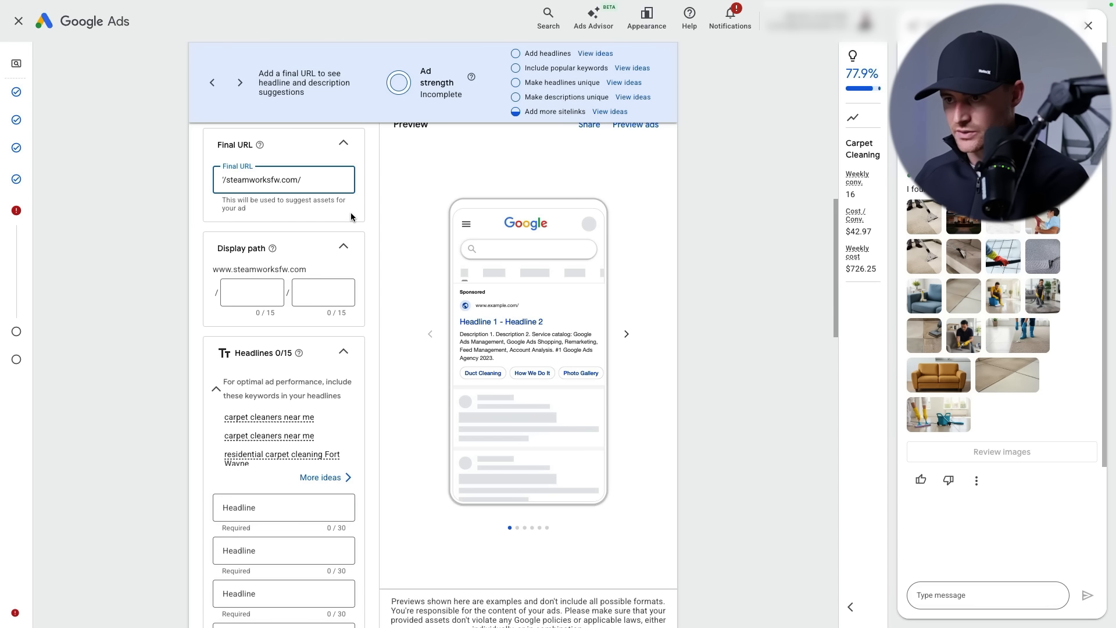
key(BackSpace)
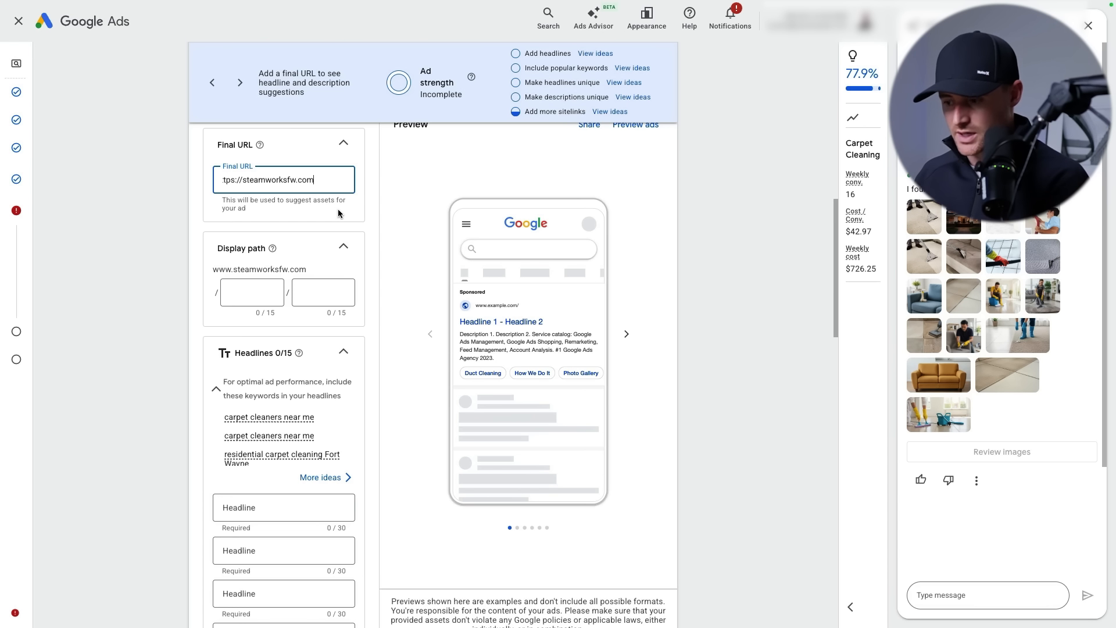
click(184, 181)
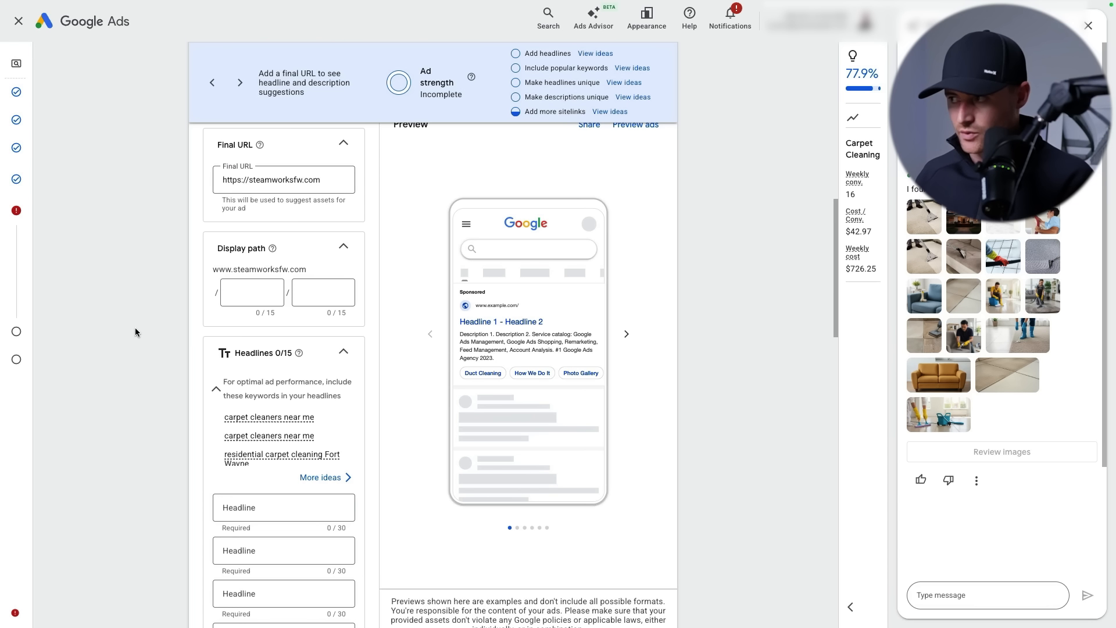
Fill the ad's two display path fields with "carpet cleaning" and "fort wayne" from the spreadsheet's path texts
scroll(139, 328, down, 2)
scroll(232, 209, up, 1)
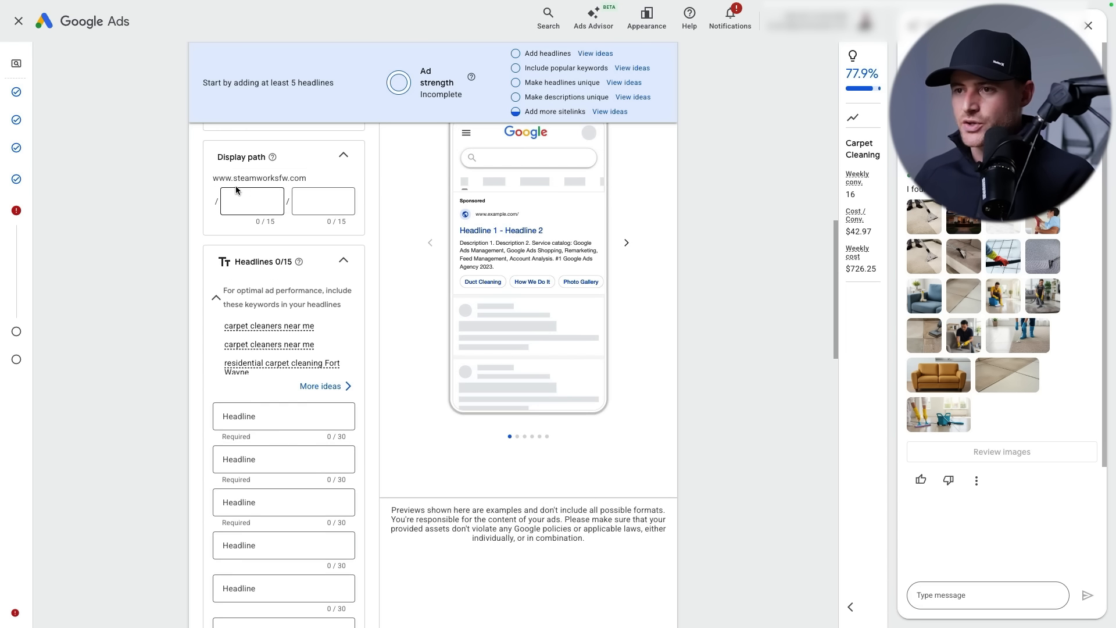
click(236, 200)
mouse_move(247, 12)
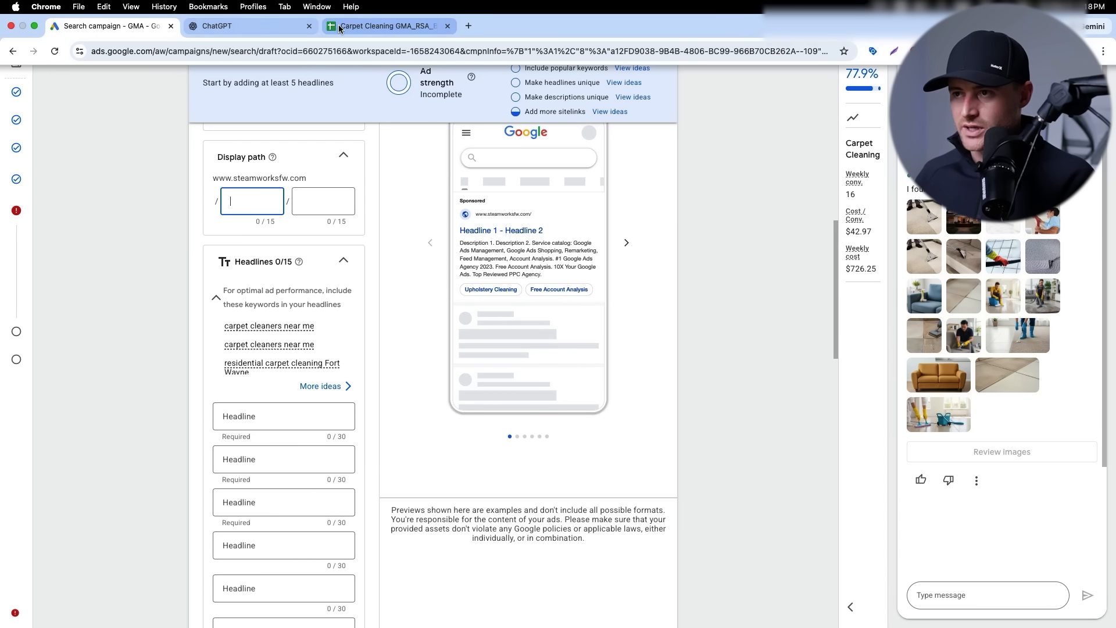
click(384, 14)
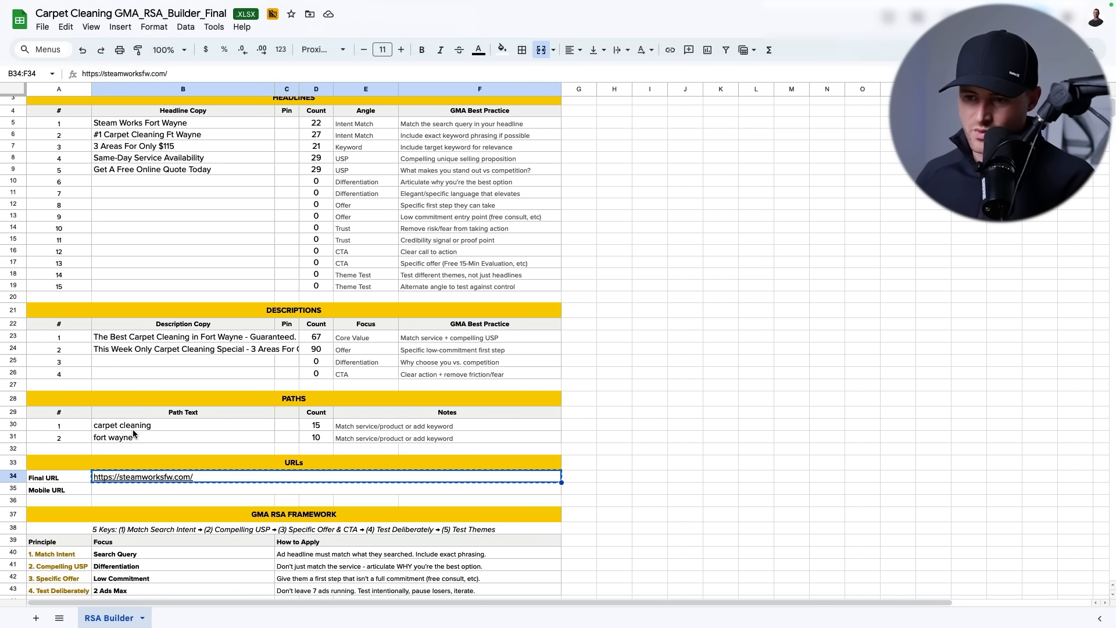
click(133, 429)
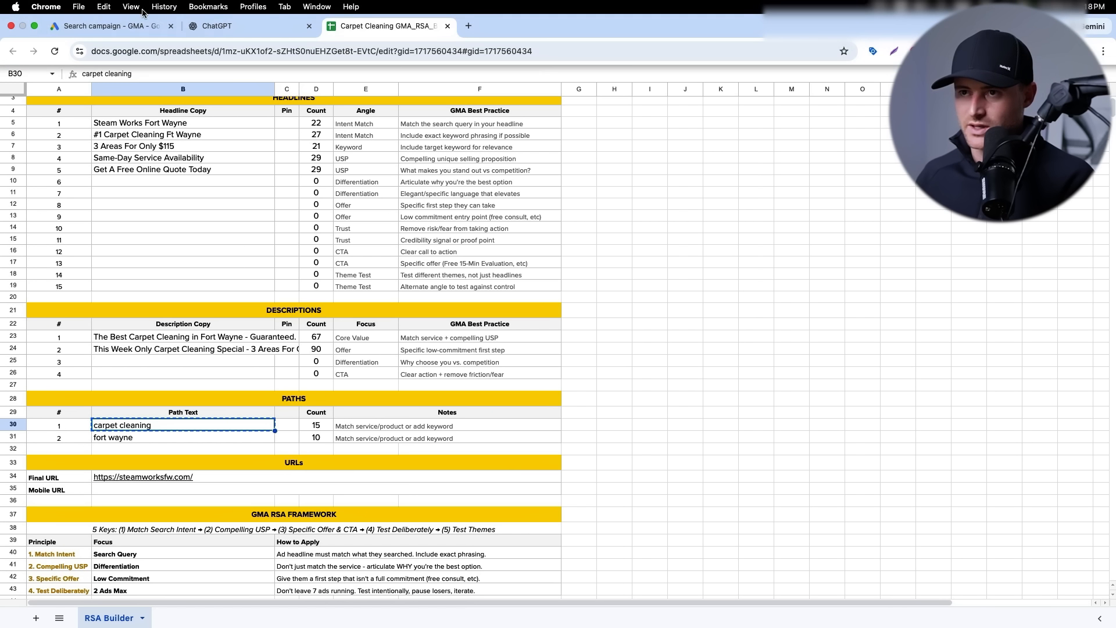
click(175, 11)
key(ctrl+v)
click(338, 200)
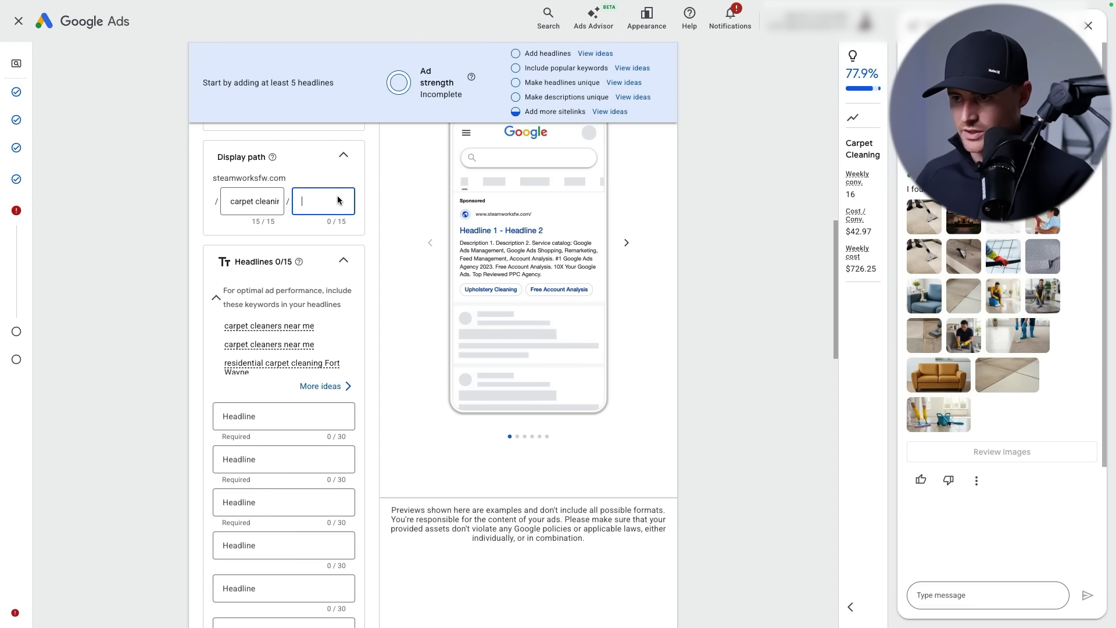
click(135, 370)
scroll(152, 293, up, 1)
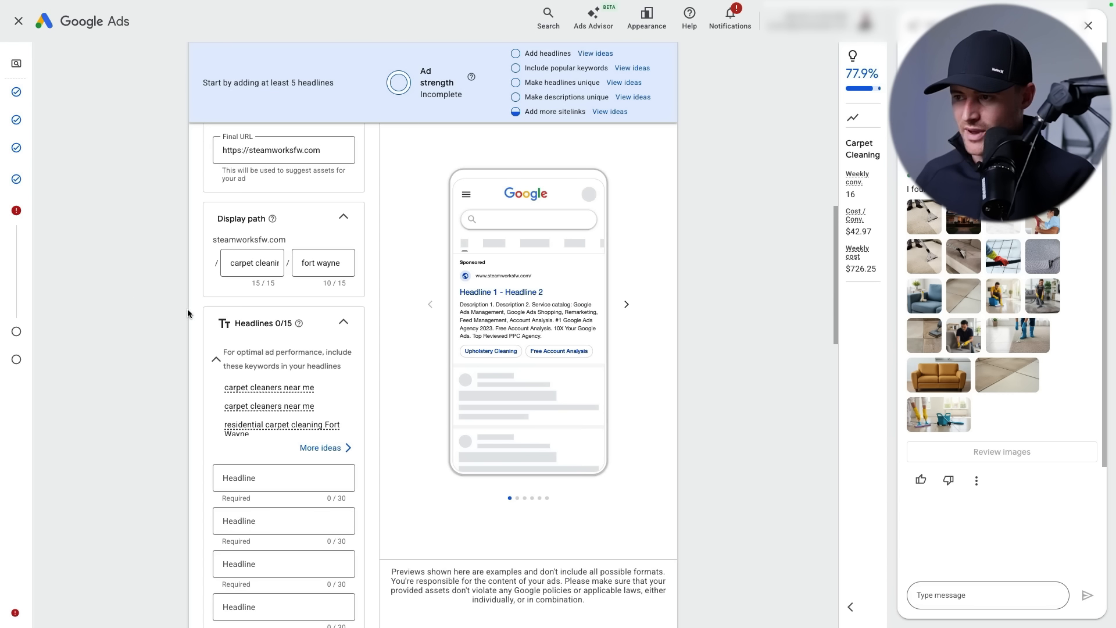
Check the display path entries, the empty headline fields and the Ad strength indicator
click(257, 263)
drag(310, 263, 365, 267)
click(269, 264)
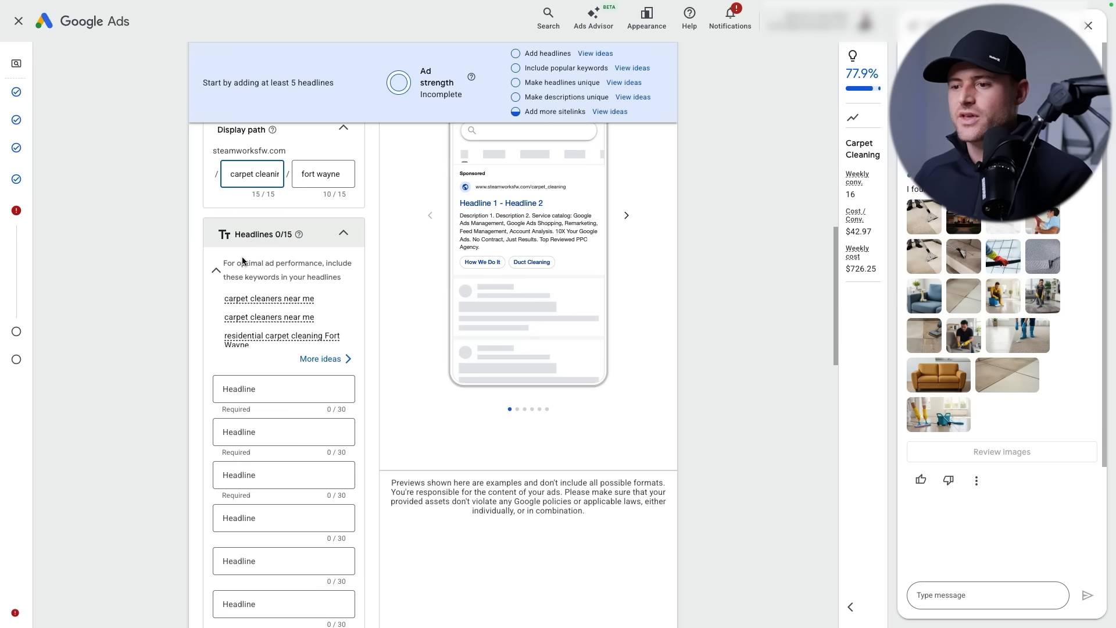
scroll(201, 267, down, 2)
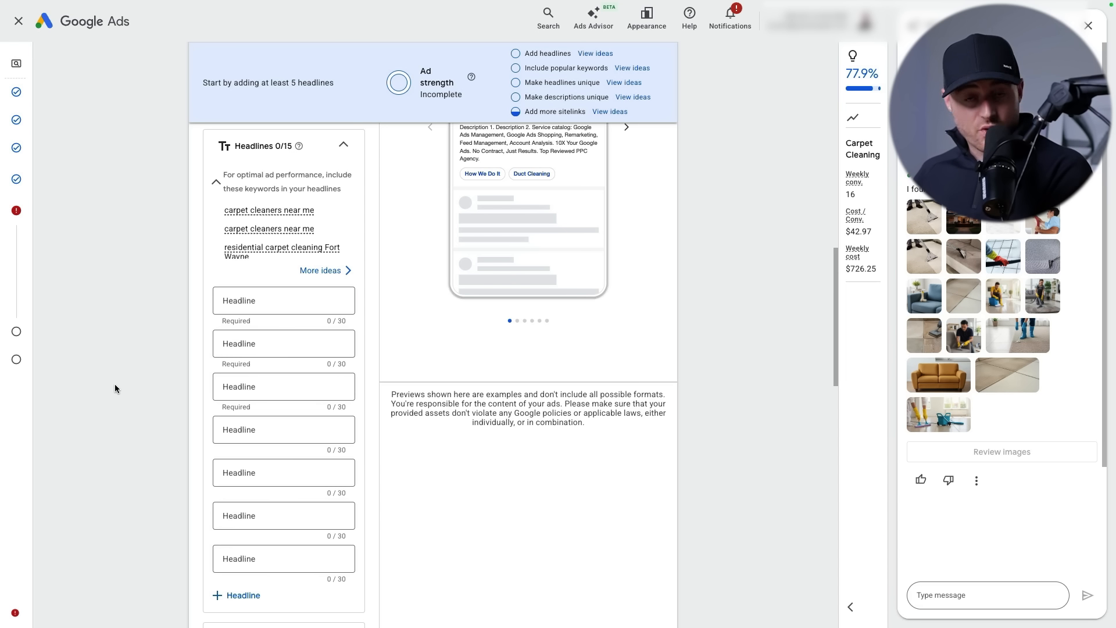
scroll(117, 383, up, 5)
scroll(128, 383, down, 2)
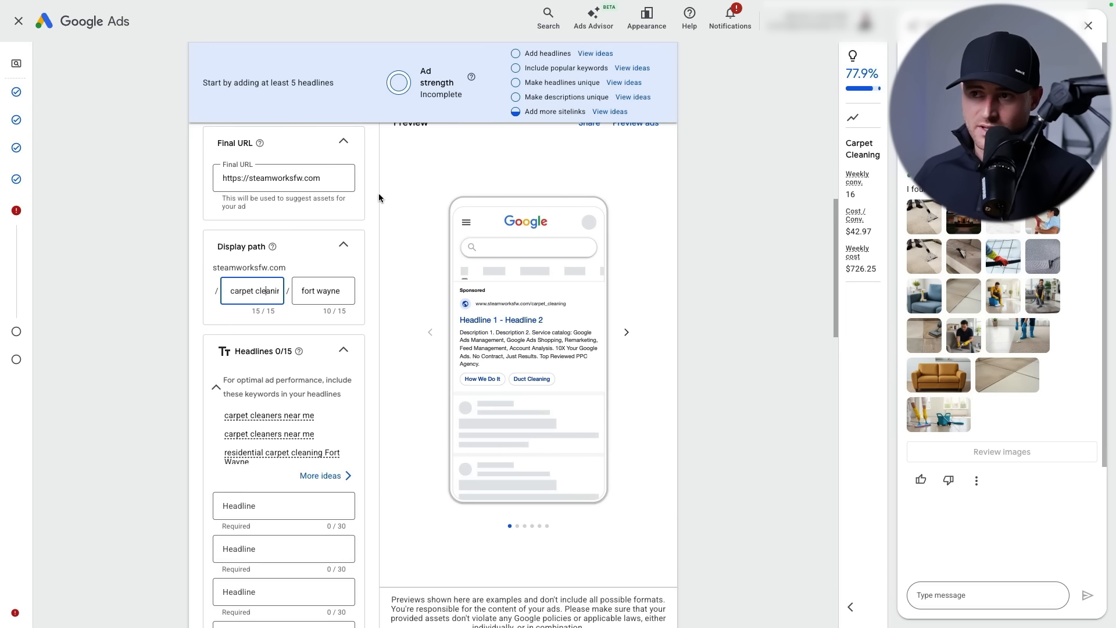
drag(415, 67, 468, 122)
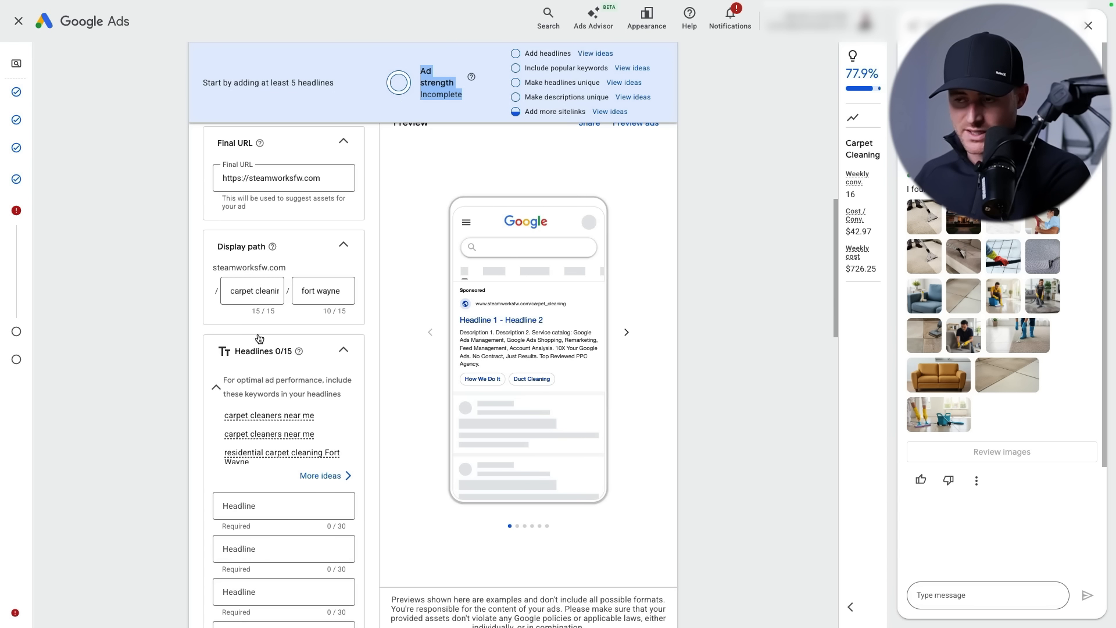
Check the empty headline fields, then switch to the RSA spreadsheet and review its prepared headline copy
scroll(169, 361, down, 3)
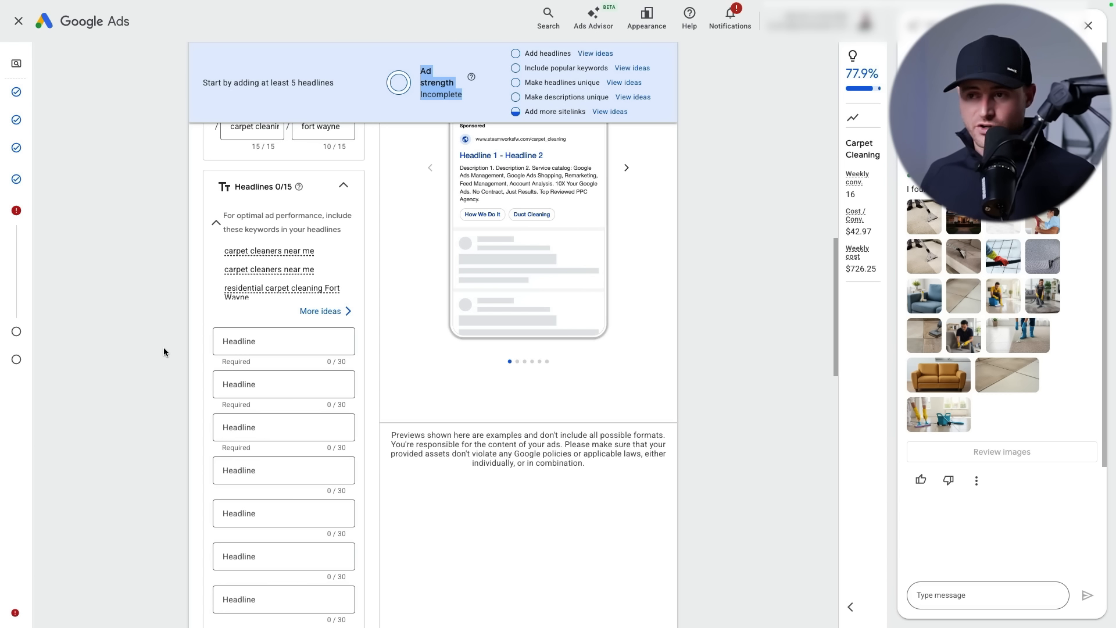
click(401, 12)
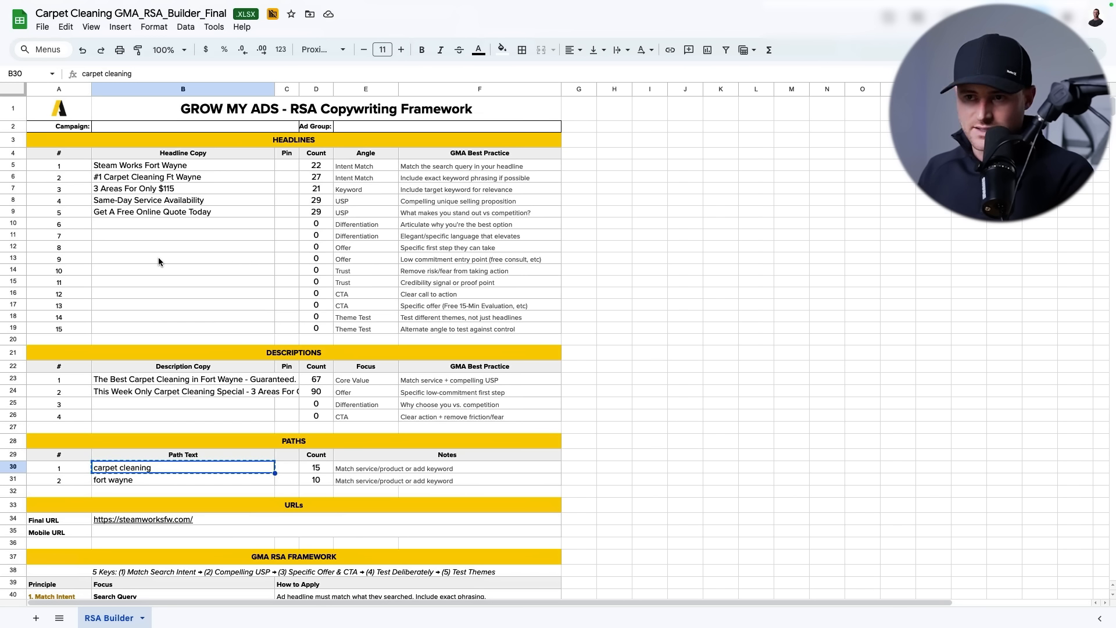
click(138, 179)
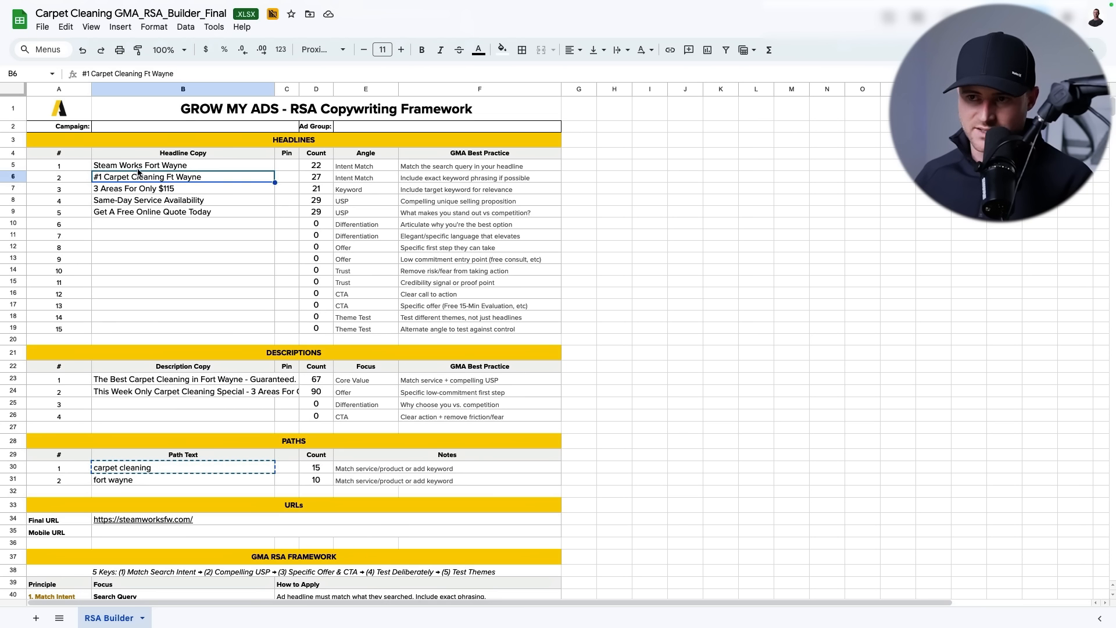
click(124, 212)
click(153, 227)
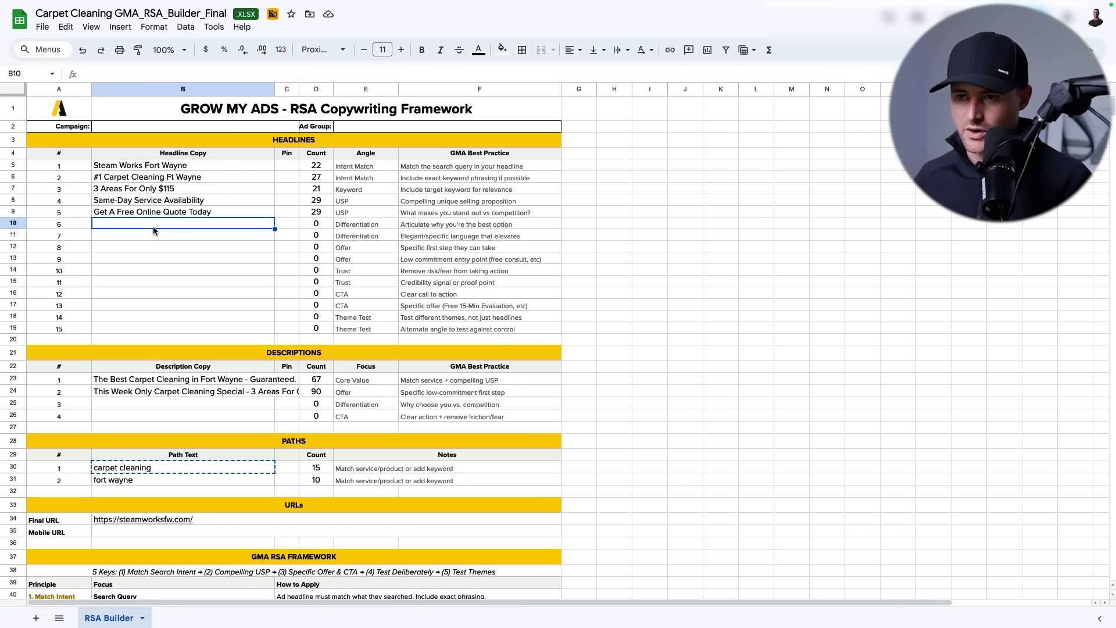
text(Get A fFree)
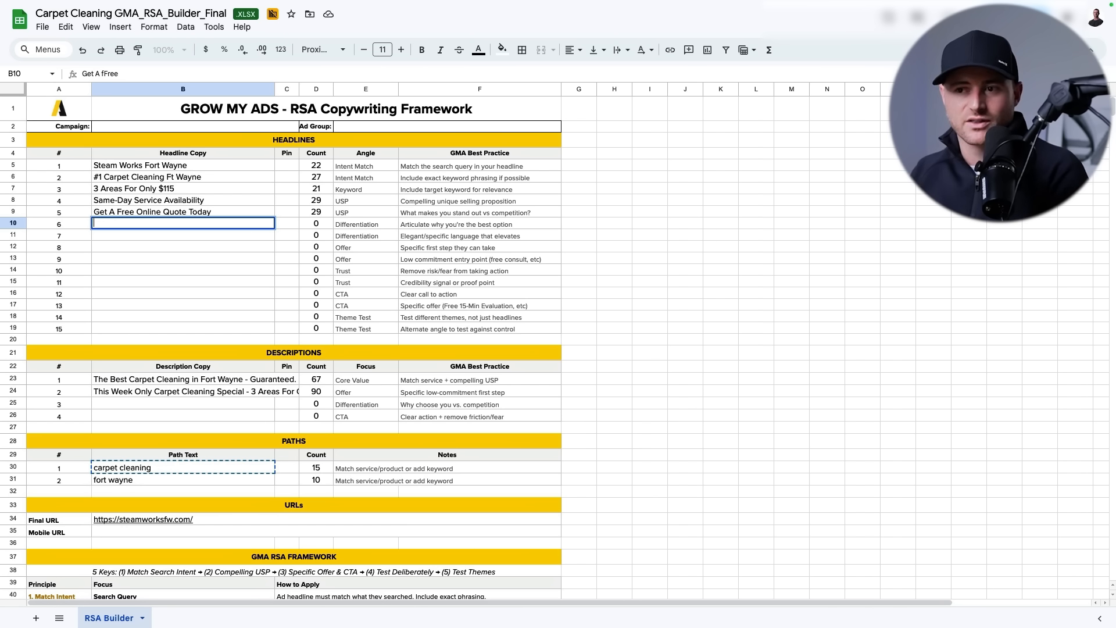
key(Up)
key(Down)
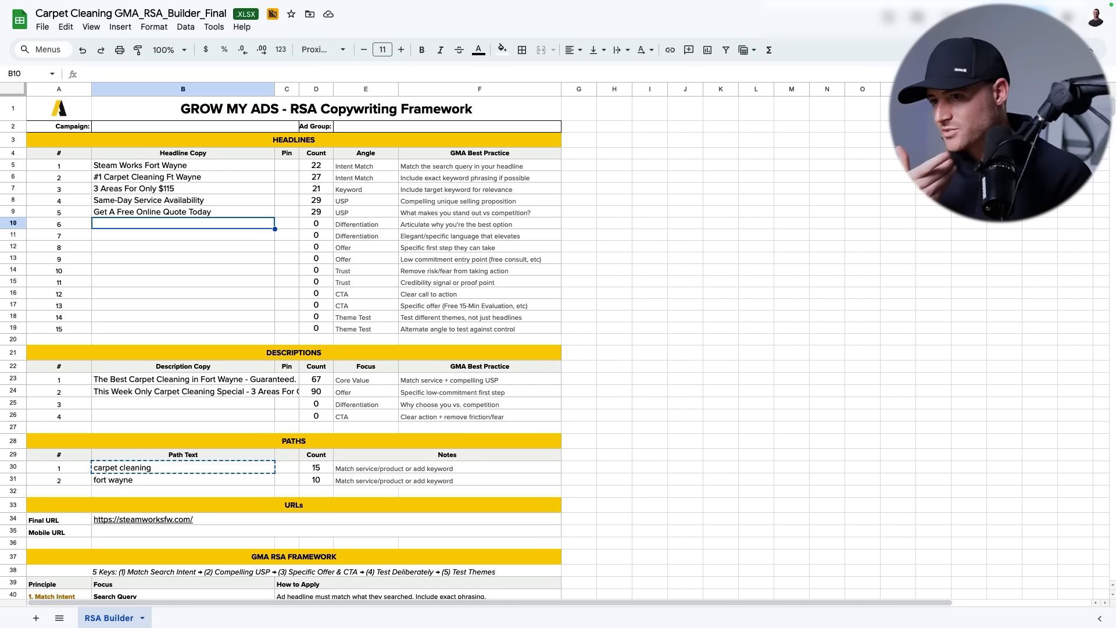
Examine the angles and best practice notes for the intent match, USP and differentiation headlines in the spreadsheet
drag(360, 173, 355, 328)
click(374, 211)
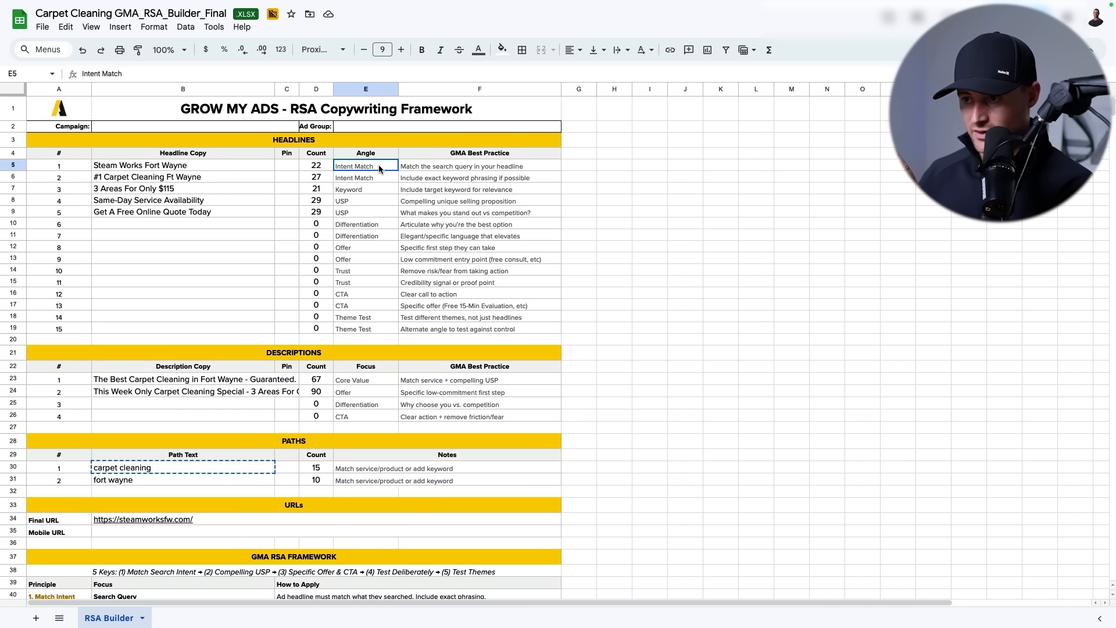
click(404, 167)
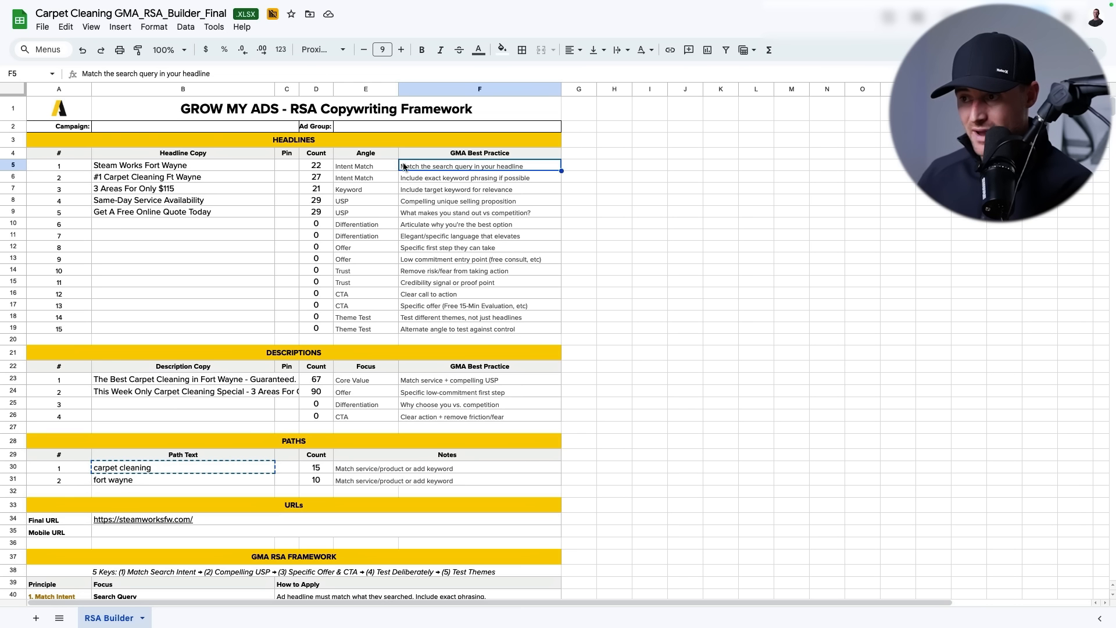
click(435, 182)
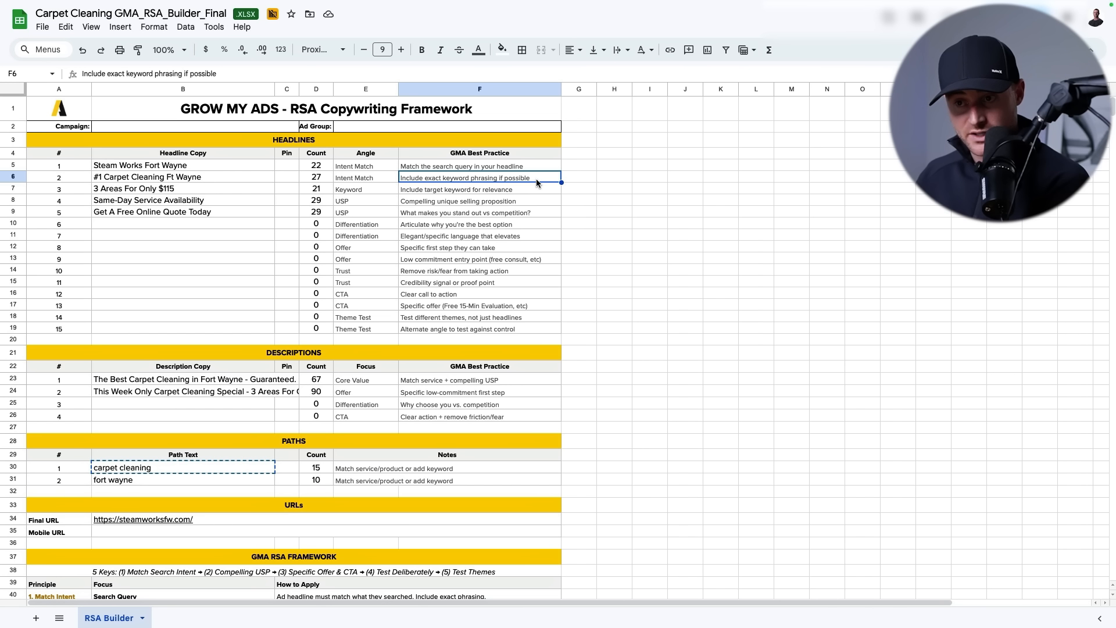
click(141, 179)
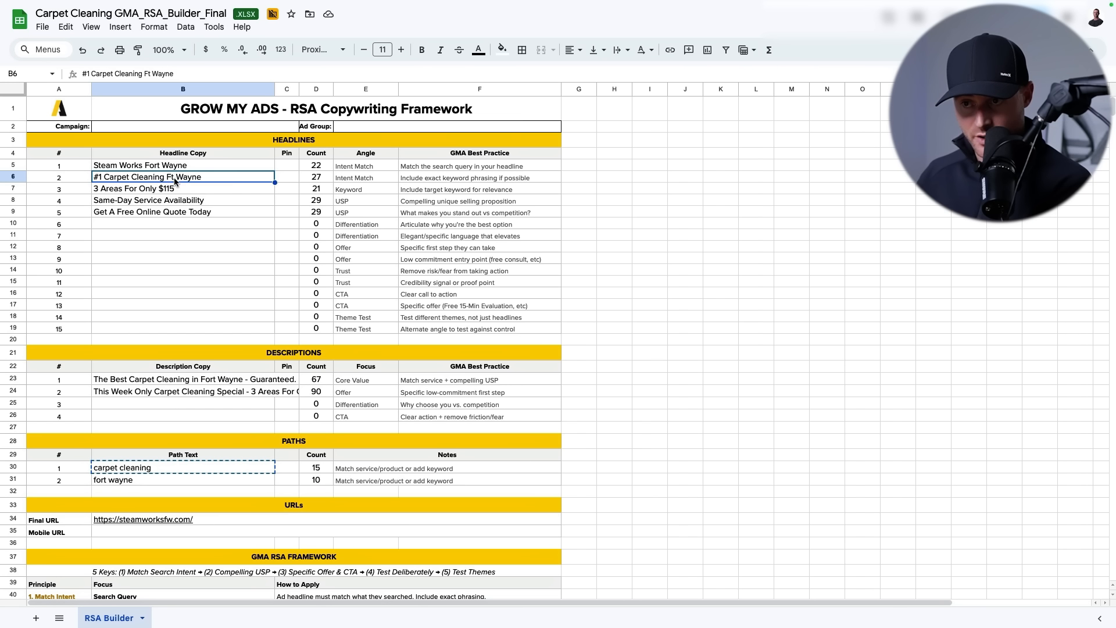
click(436, 201)
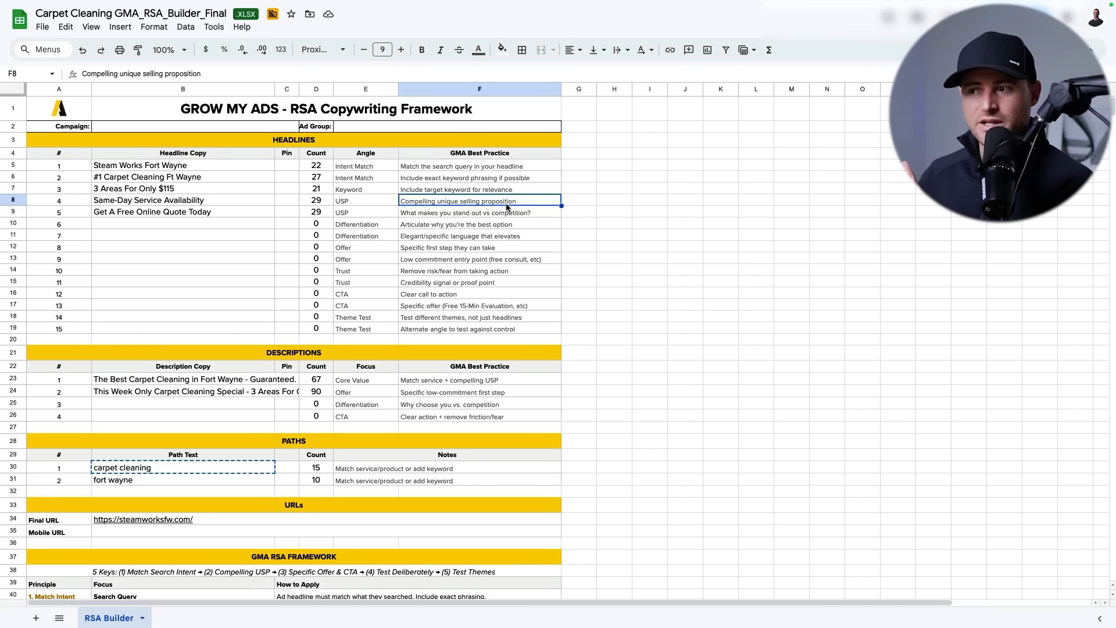
click(460, 217)
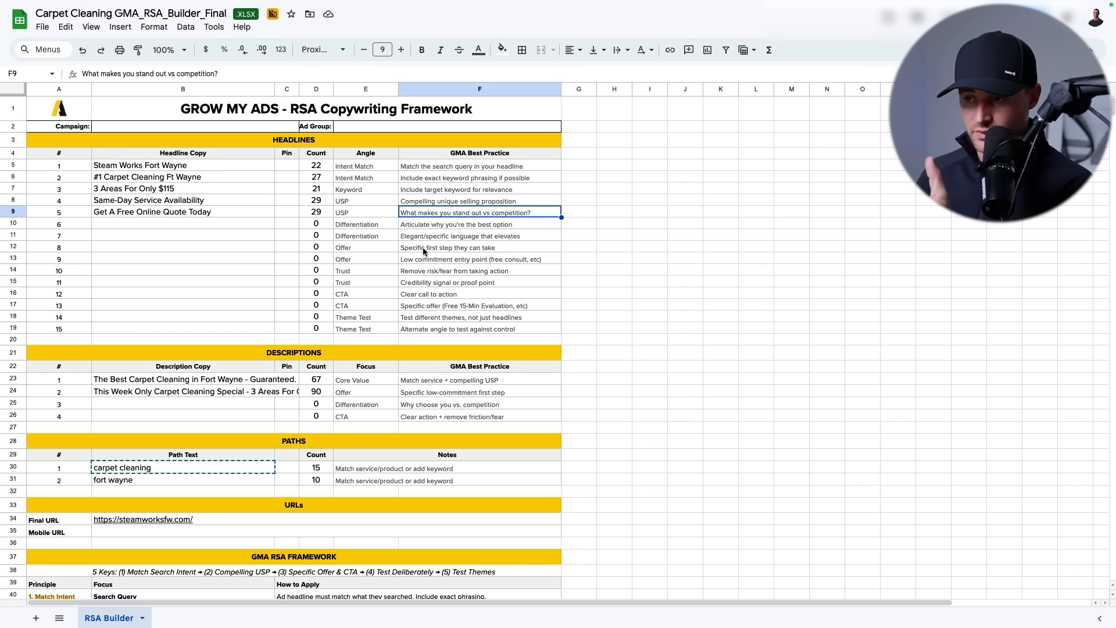
key(Down)
key(Down)
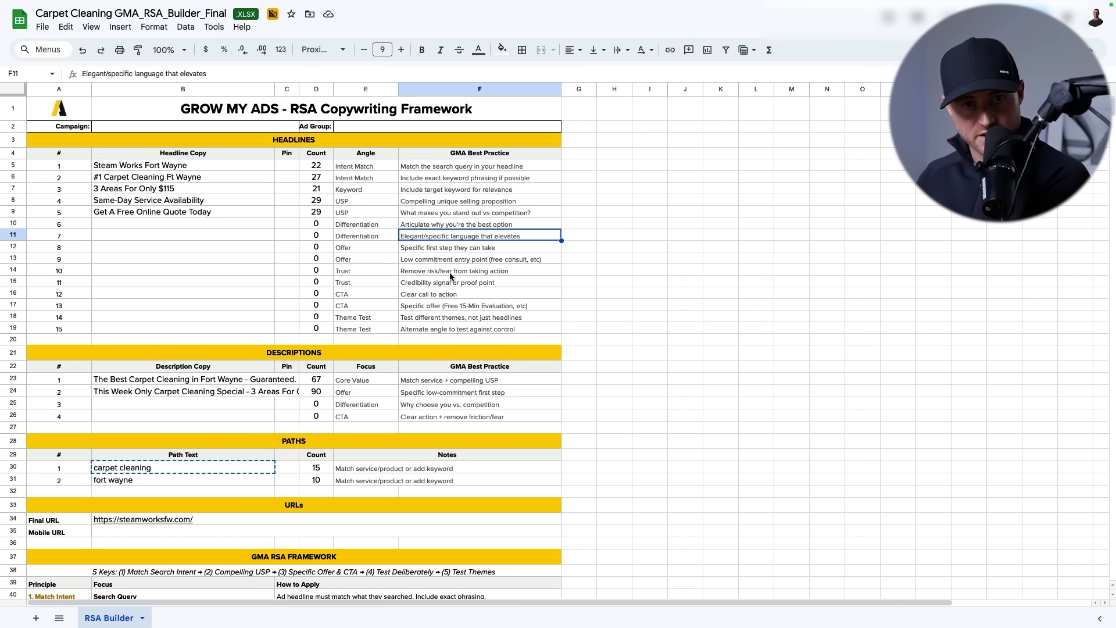
Examine the best practice notes for the offer and trust headline angles
click(453, 274)
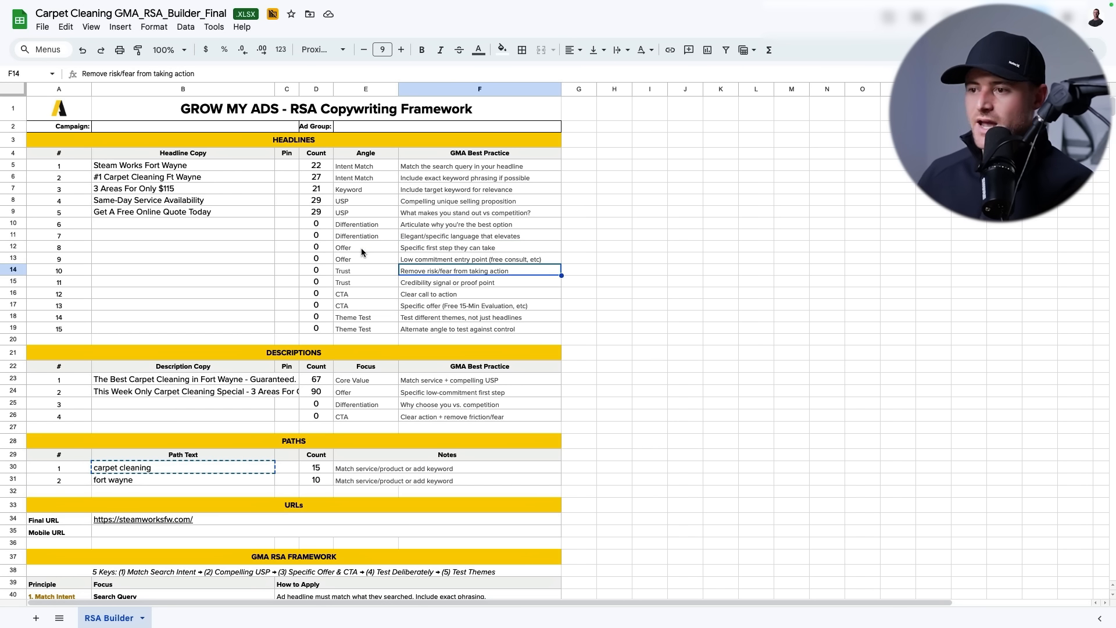
mouse_move(361, 248)
mouse_down()
mouse_move(358, 277)
mouse_move(358, 263)
mouse_up()
click(424, 256)
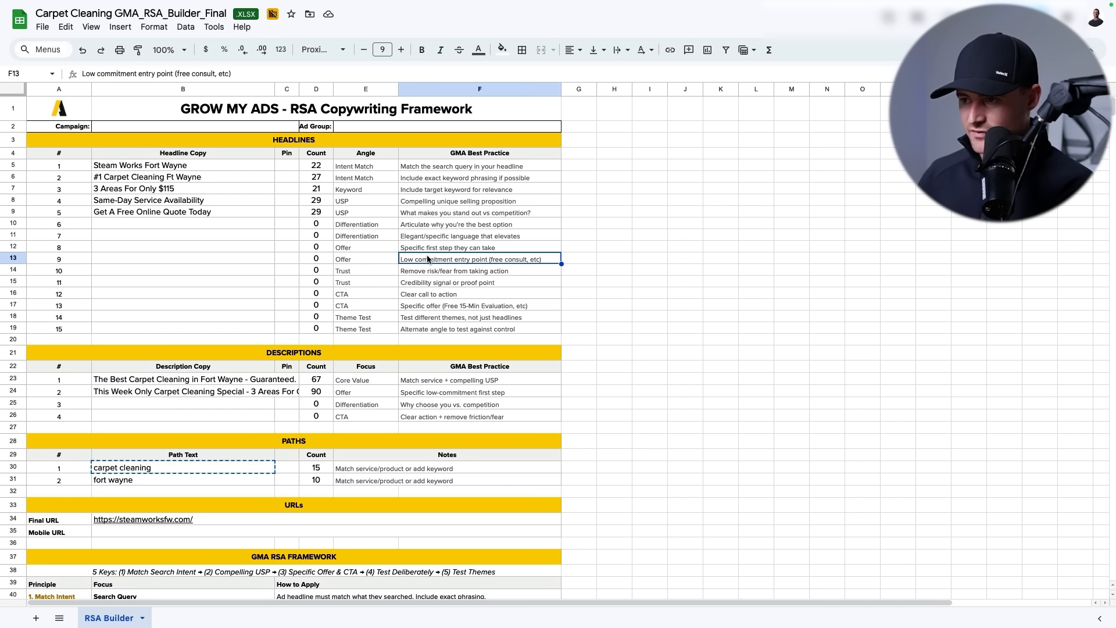
click(437, 248)
click(420, 259)
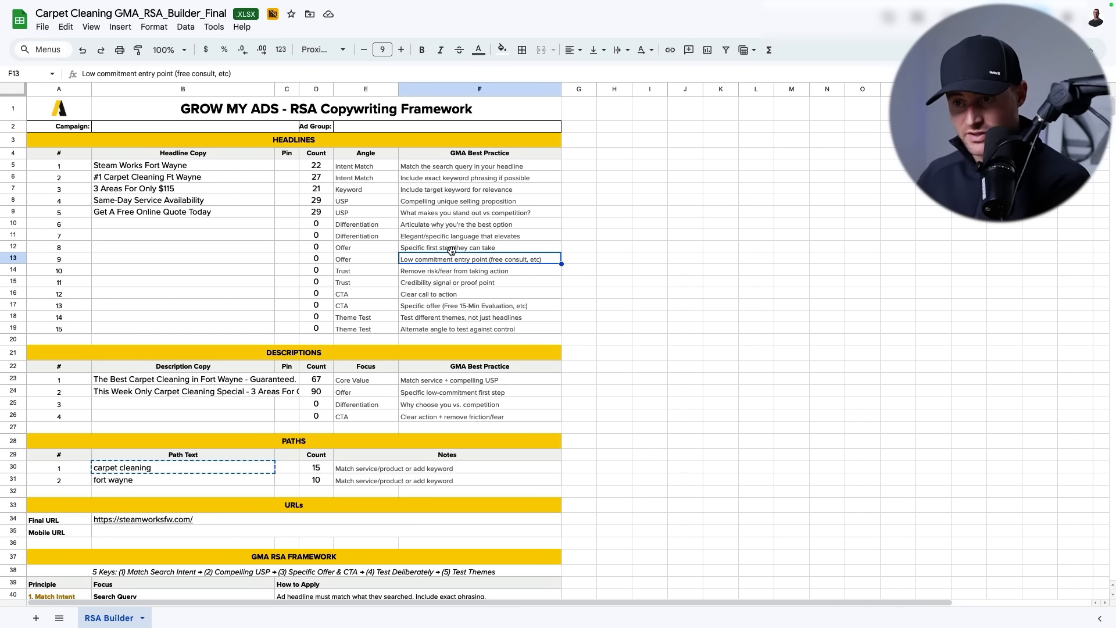
scroll(519, 263, down, 1)
click(348, 258)
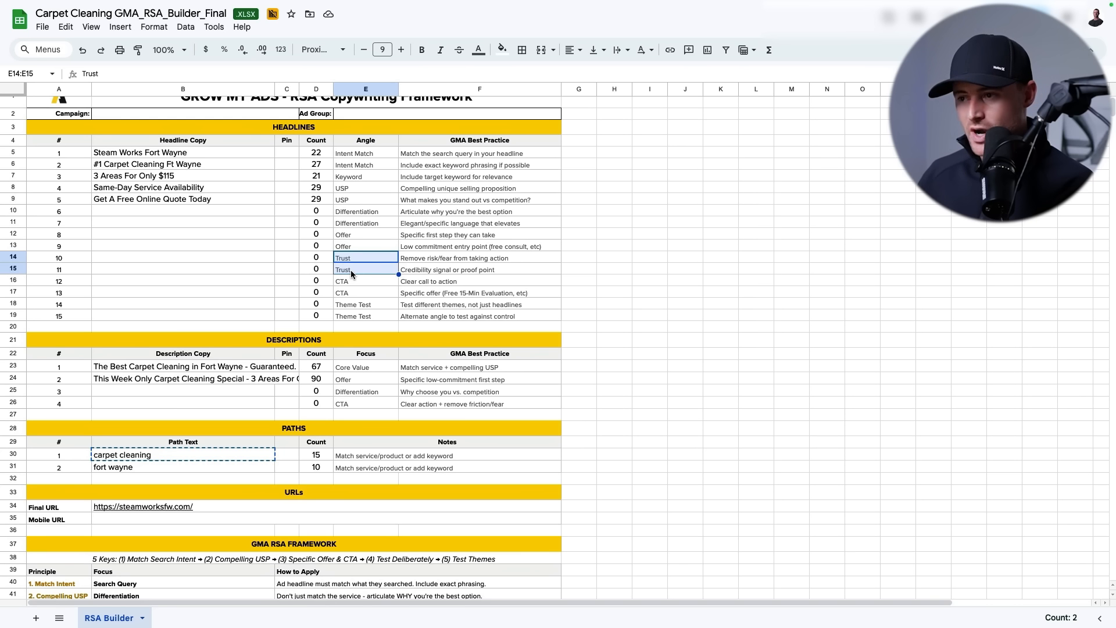
click(430, 262)
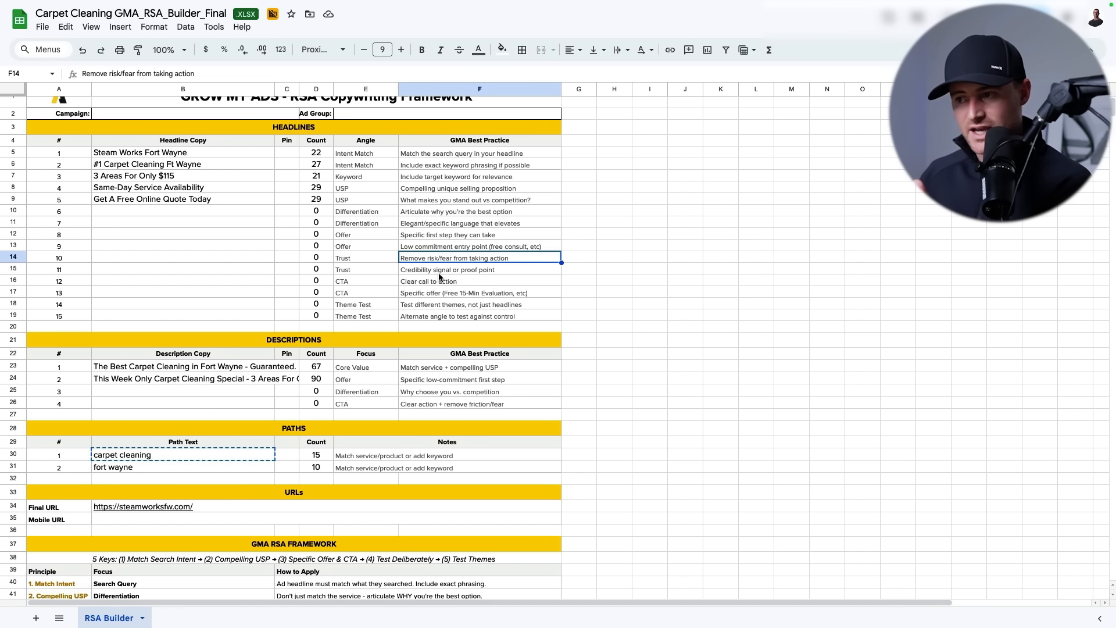
click(375, 257)
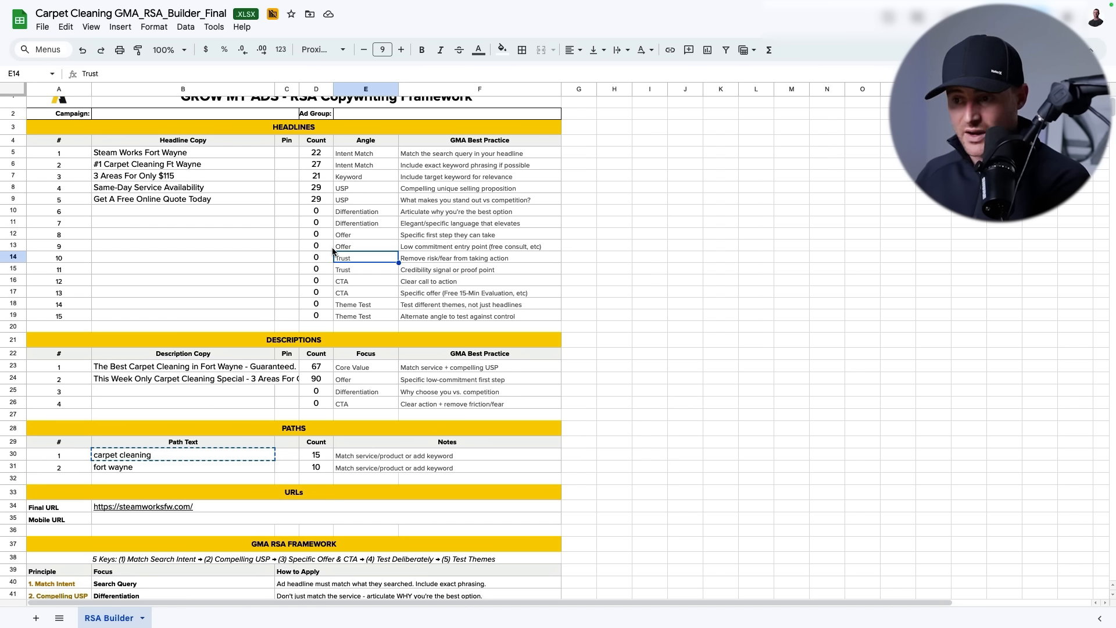
click(426, 273)
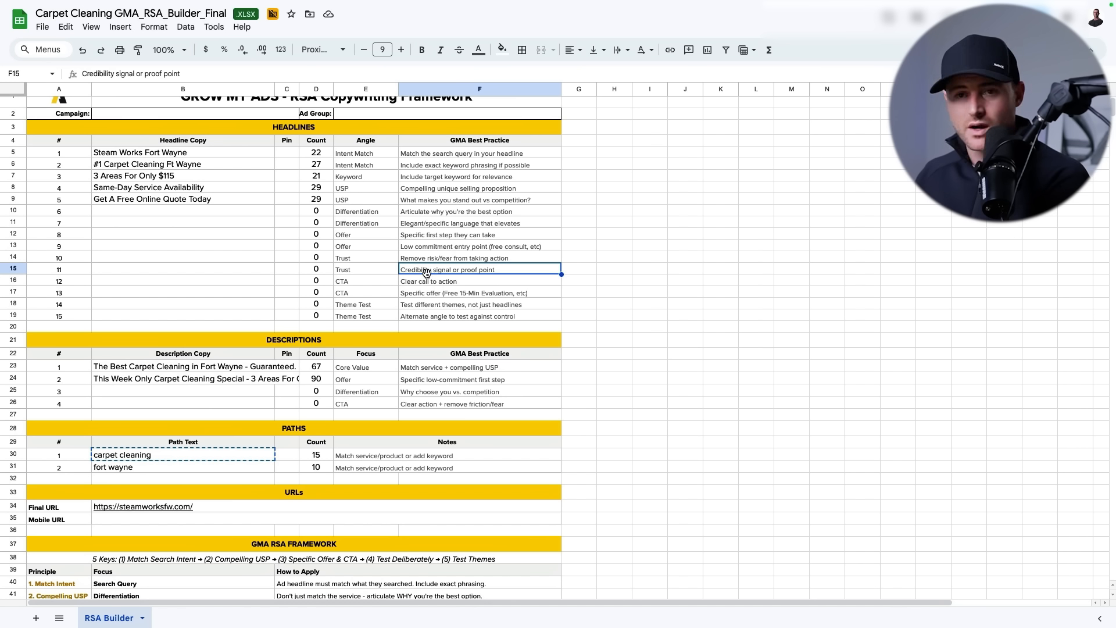
Read the best practice notes for the CTA and theme test headline angles
drag(365, 285, 448, 287)
click(445, 294)
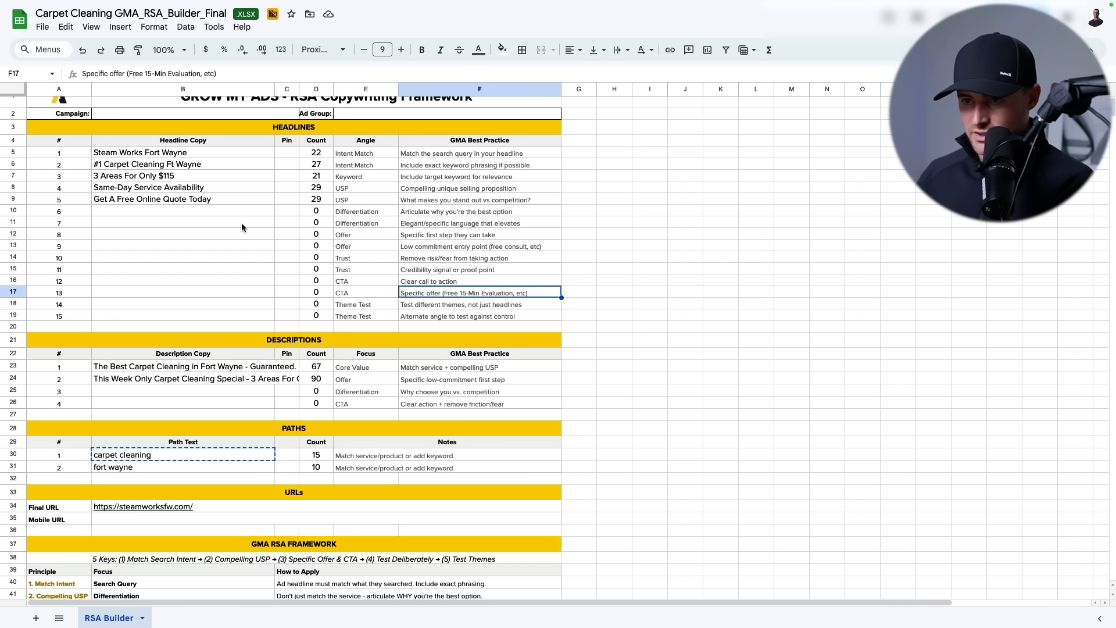
click(145, 201)
click(435, 298)
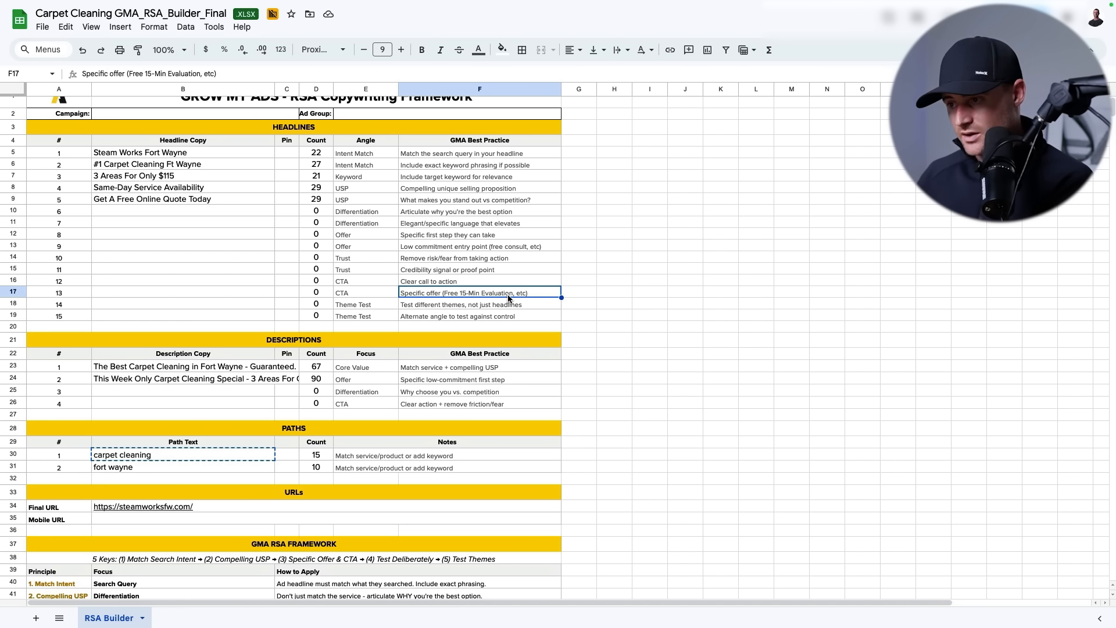
click(376, 305)
click(457, 308)
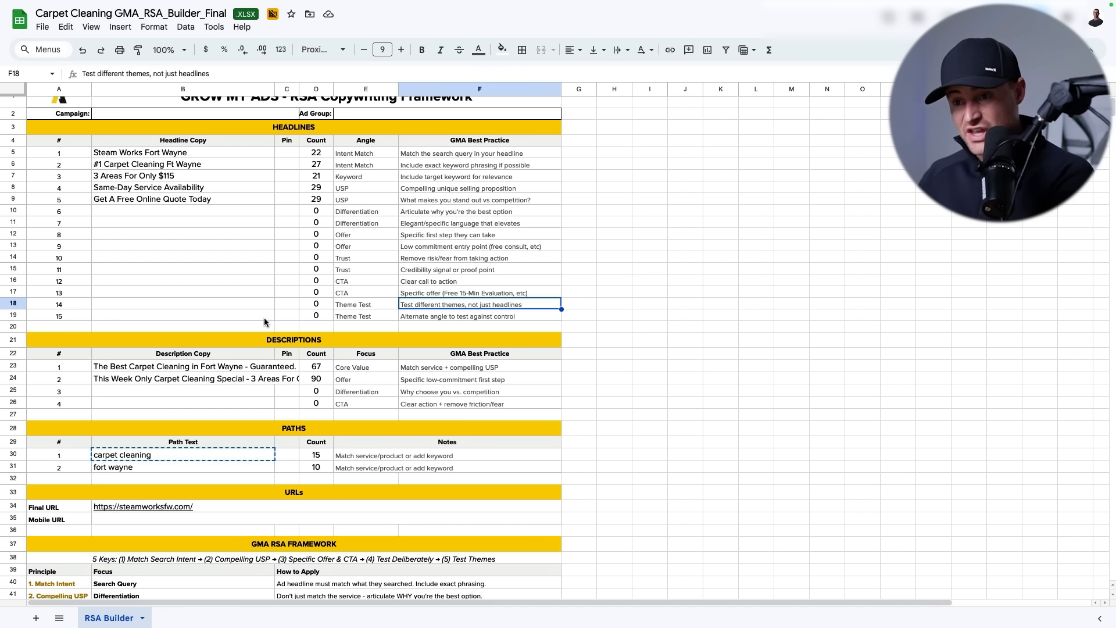
Review the five written headlines in the Headline Copy column against their listed angles
click(152, 214)
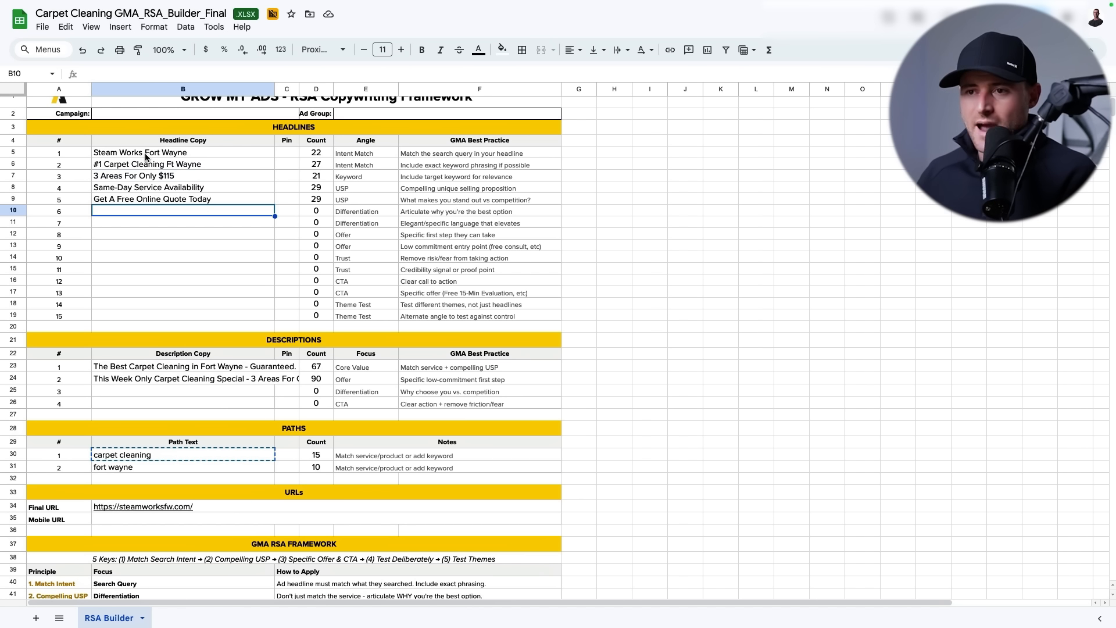
drag(145, 156, 148, 203)
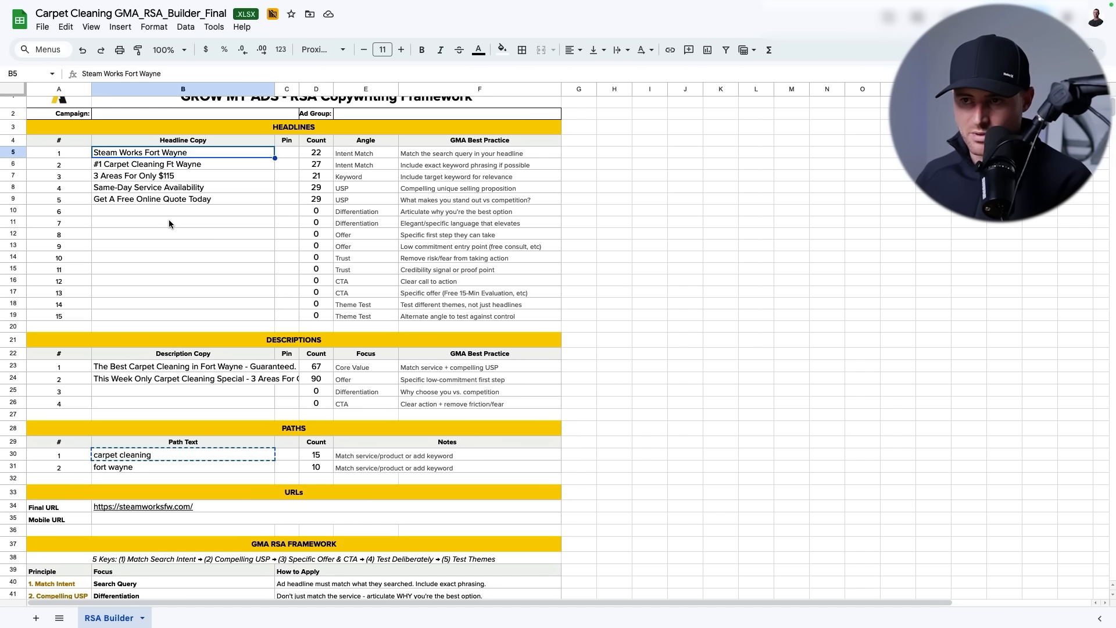
click(164, 166)
click(340, 148)
click(145, 166)
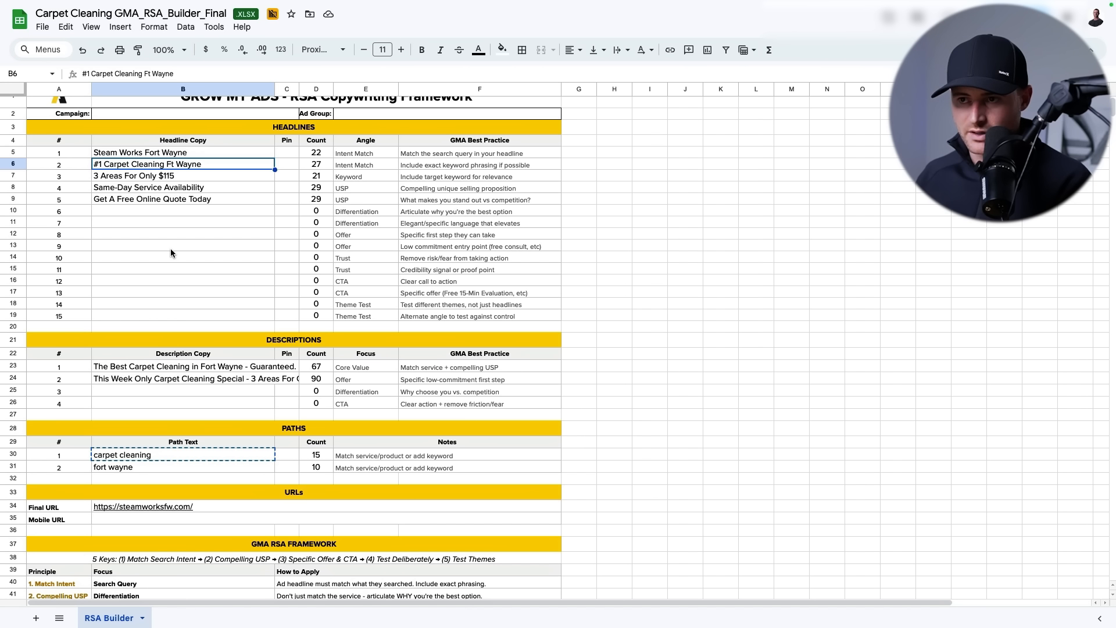
click(122, 177)
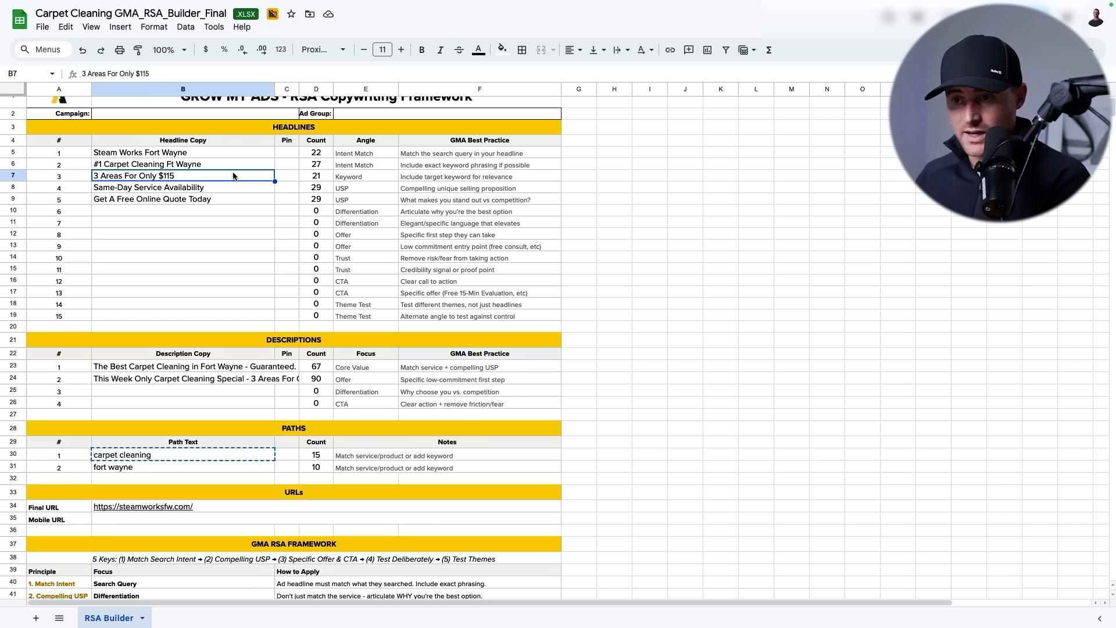
click(203, 200)
click(158, 190)
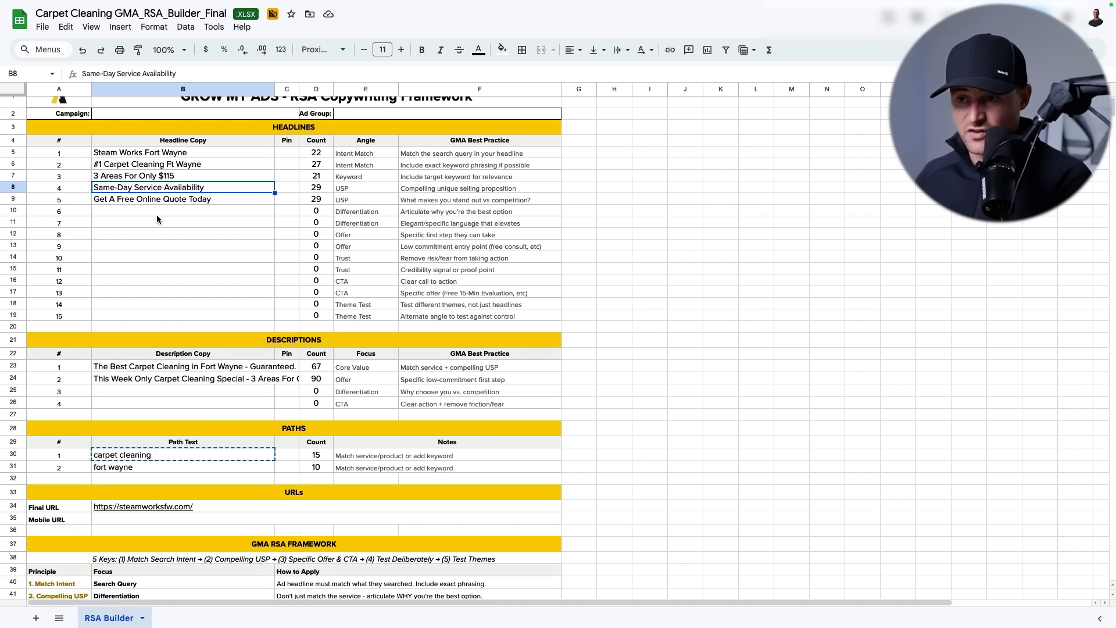
click(345, 187)
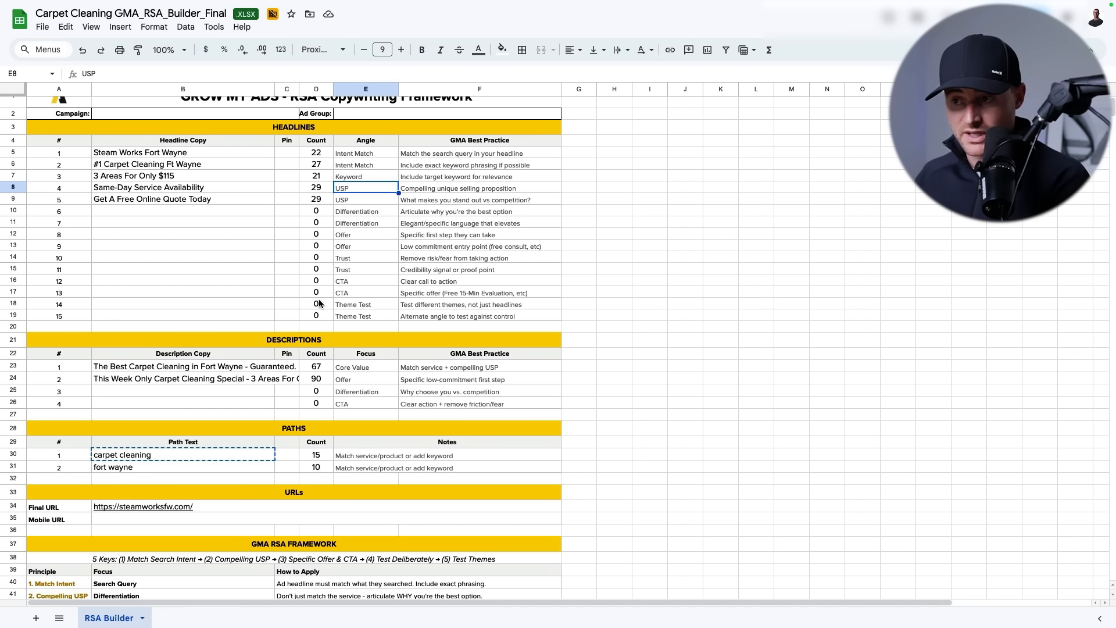
click(157, 232)
click(137, 199)
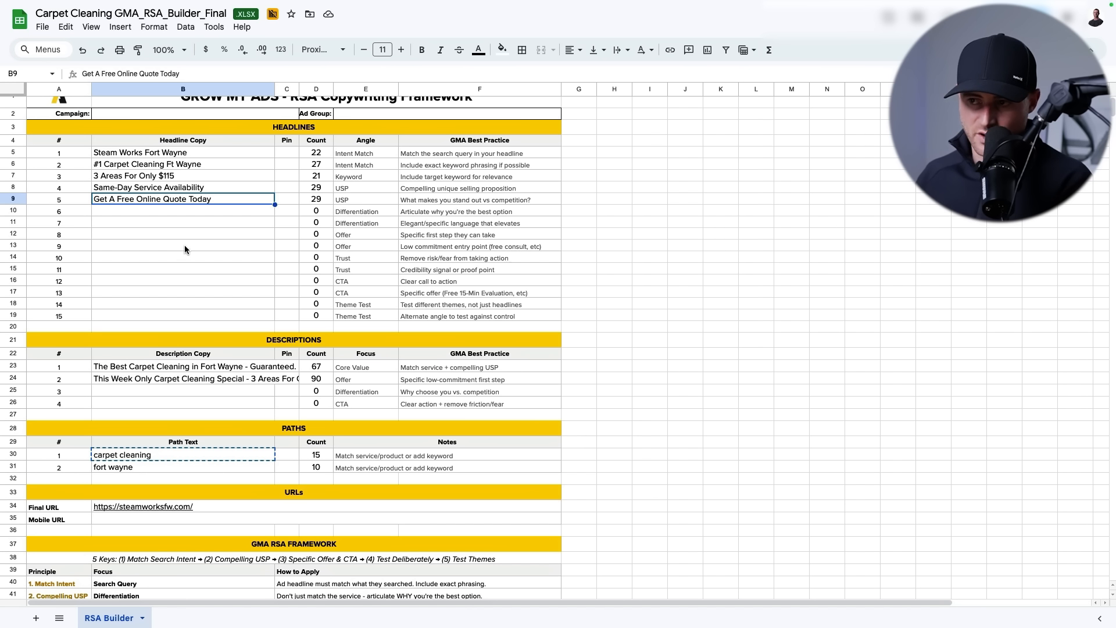
drag(169, 150, 172, 192)
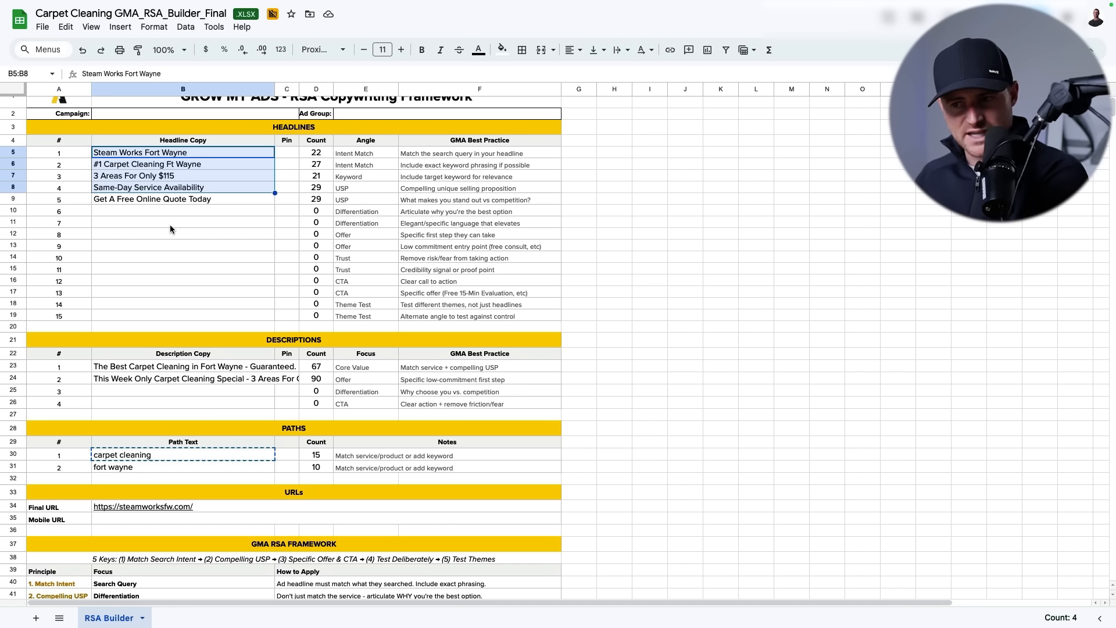
click(165, 257)
Copy "Steam Works Fort Wayne" from the spreadsheet into the Google Ads ad's first headline field
click(157, 154)
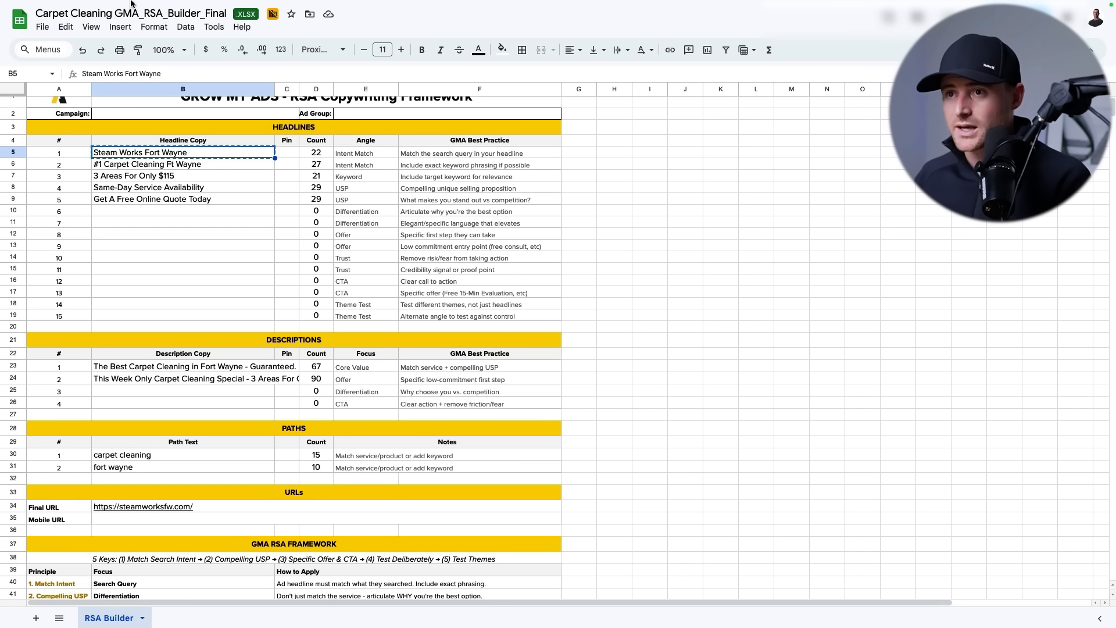
click(110, 26)
click(247, 342)
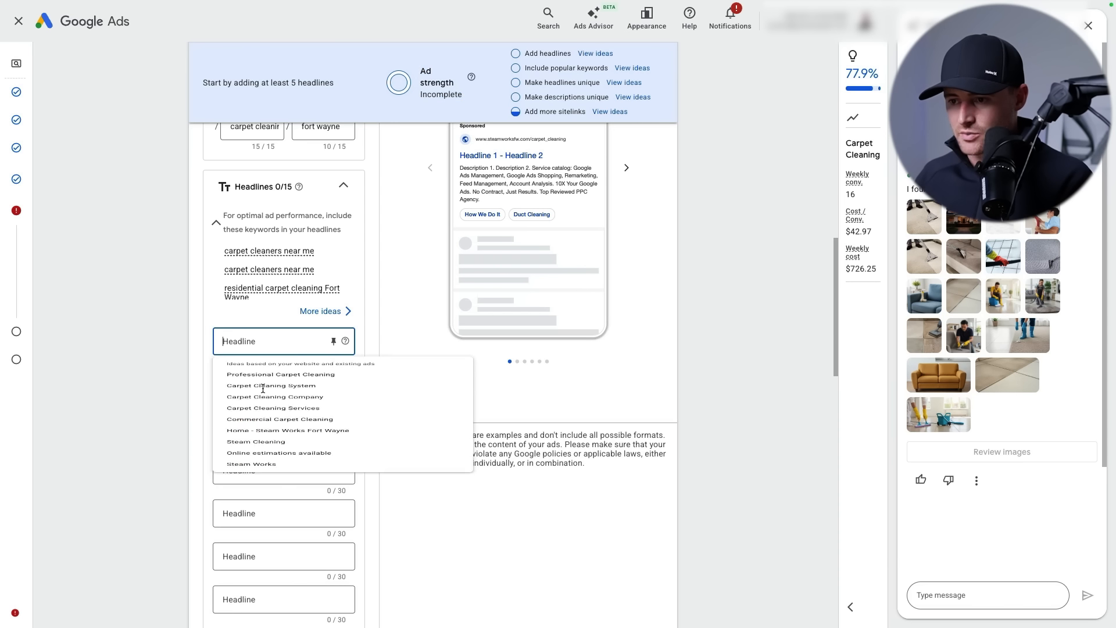
text(Steam Works Fort Wayne)
key(Tab)
Copy "#1 Carpet Cleaning Ft Wayne" from the spreadsheet into the Google Ads ad's second headline field
key(super+3)
click(171, 164)
key(super+c)
click(110, 26)
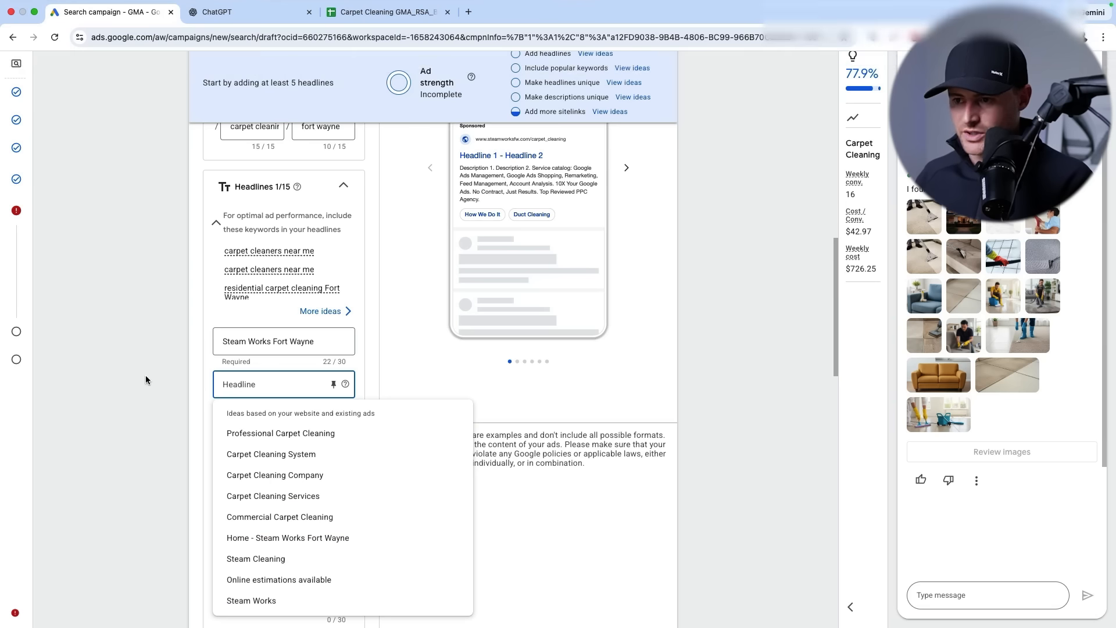
key(super+v)
Copy "3 Areas For Only $115" from the spreadsheet into the Google Ads ad's third headline field
click(387, 26)
click(165, 175)
click(110, 26)
click(386, 26)
click(110, 26)
key(super+v)
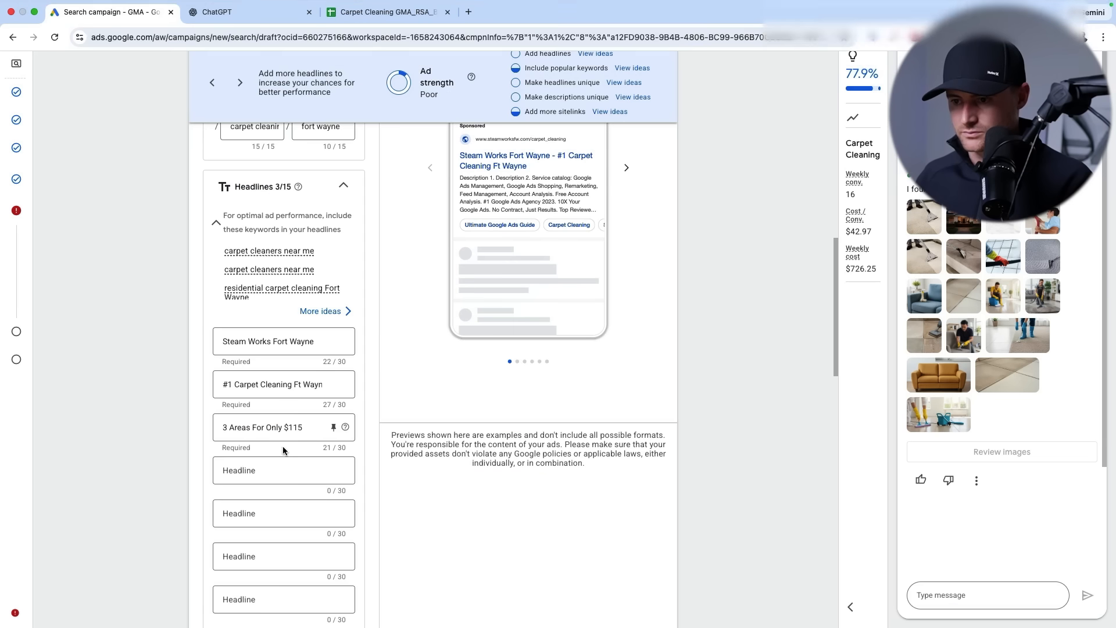
Copy "Same-Day Service Availability" and "Get A Free Online Quote Today" from the spreadsheet into the Google Ads ad's fourth and fifth headline fields
key(super+v)
click(379, 26)
click(164, 199)
key(super+c)
click(99, 26)
key(super+v)
Copy "The Best Carpet Cleaning in Fort Wayne - Guaranteed. Call Us Today!" from the spreadsheet into the Google Ads ad's first description field
key(super+3)
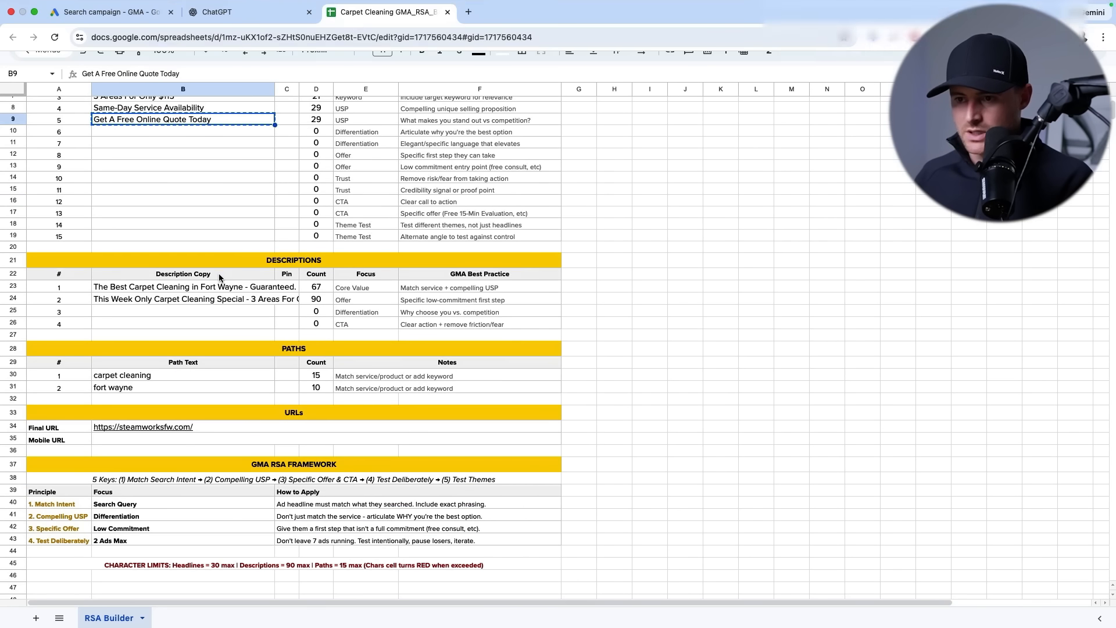
click(192, 284)
key(super+c)
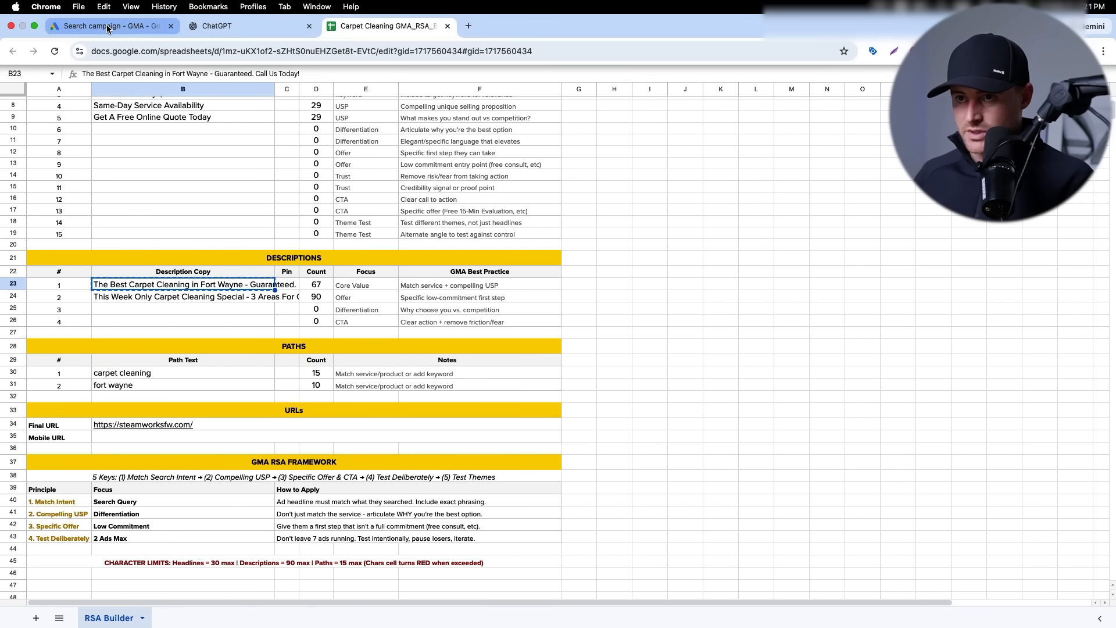
click(166, 23)
scroll(242, 360, down, 3)
click(246, 381)
key(super+v)
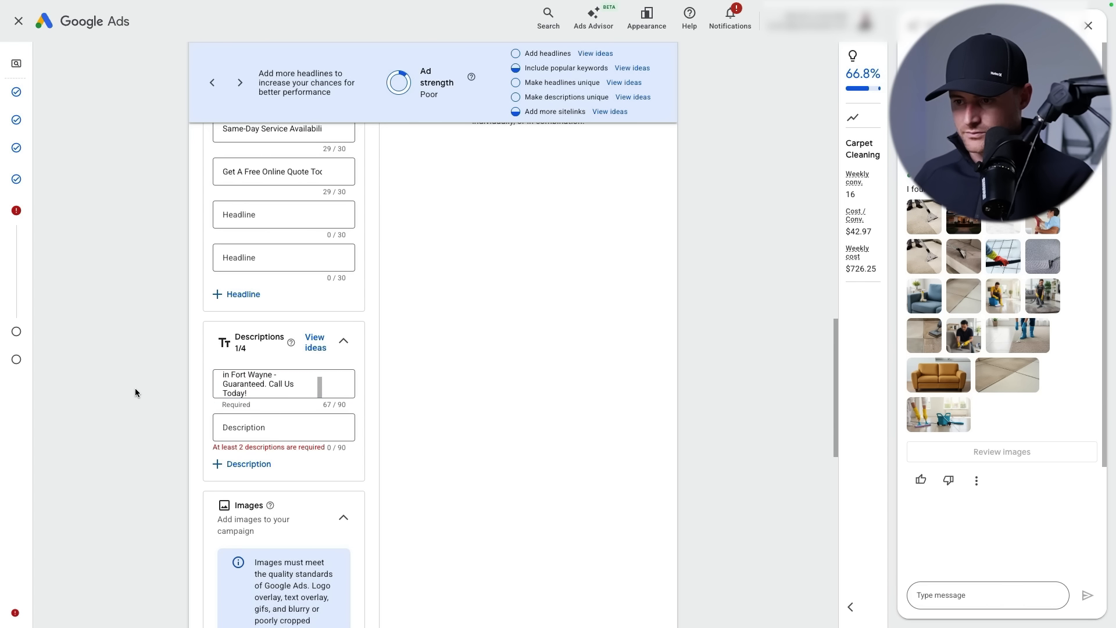
Copy "This Week Only Carpet Cleaning Special - 3 Areas For Only $115. Call Today or Book Online!" from the spreadsheet into the ad's second description
key(super+3)
click(225, 299)
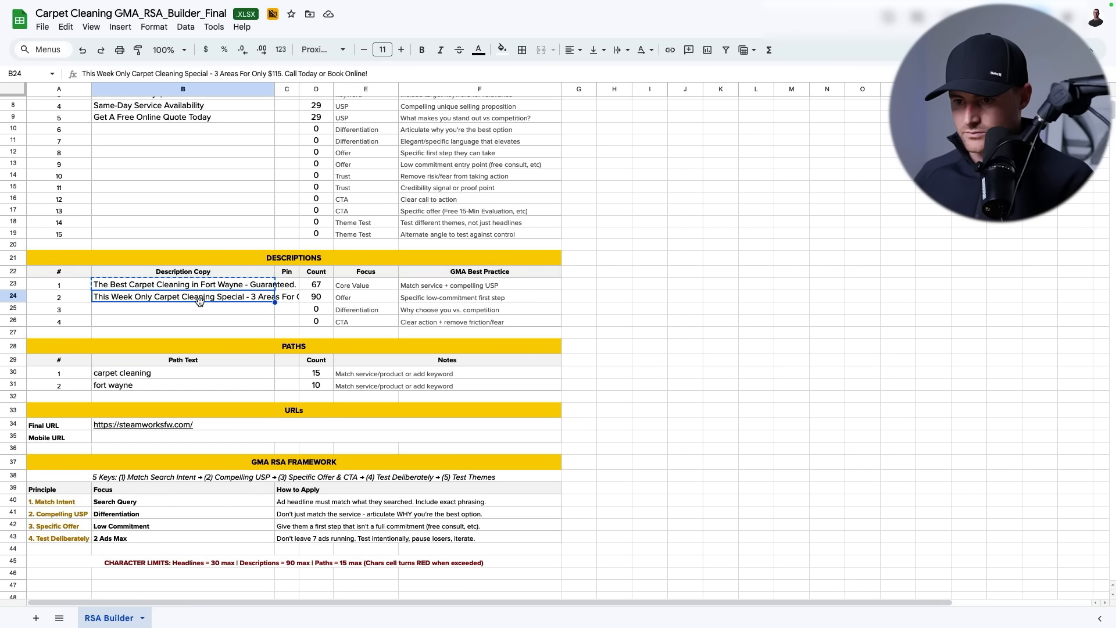
key(super+c)
click(110, 12)
click(260, 435)
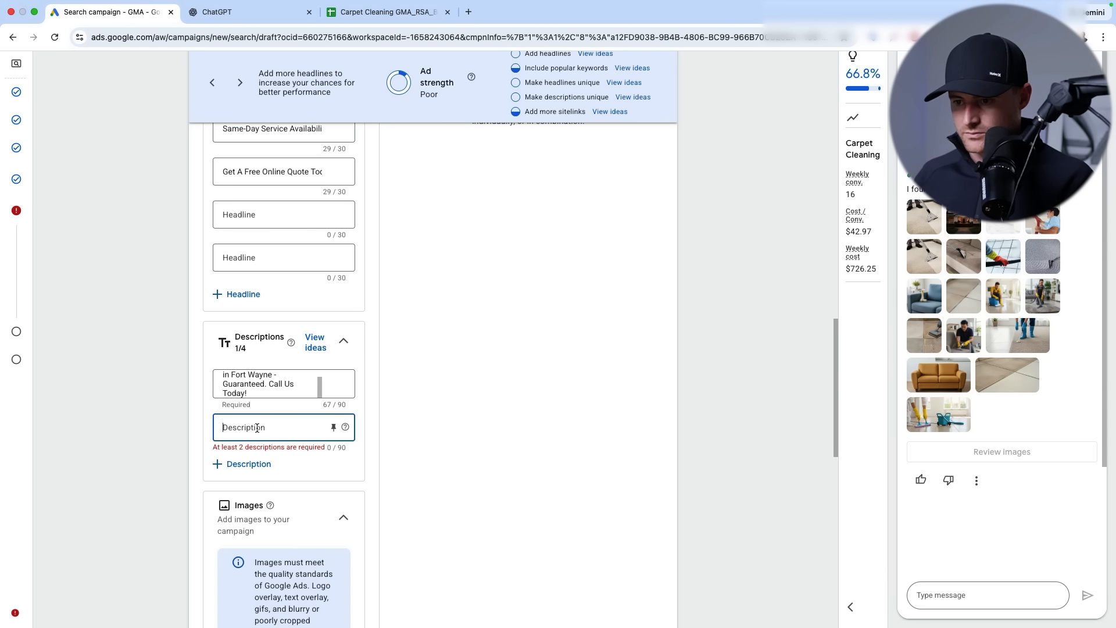
key(super+v)
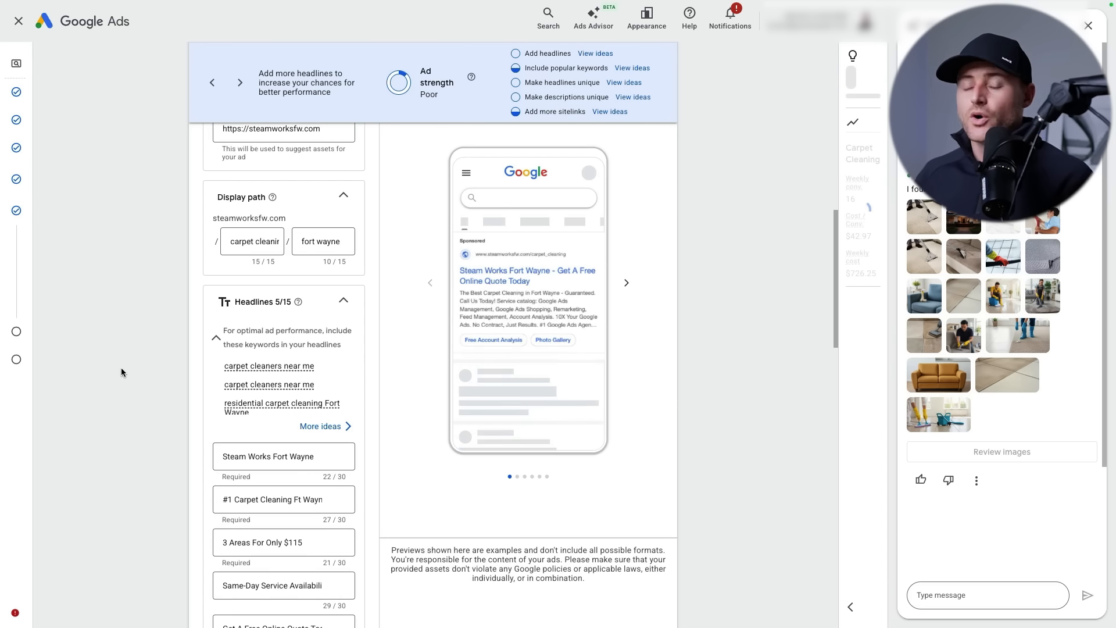
Browse the image sources and add the first square carpet-cleaning website image from the asset library to the campaign
scroll(120, 369, down, 4)
scroll(119, 368, down, 8)
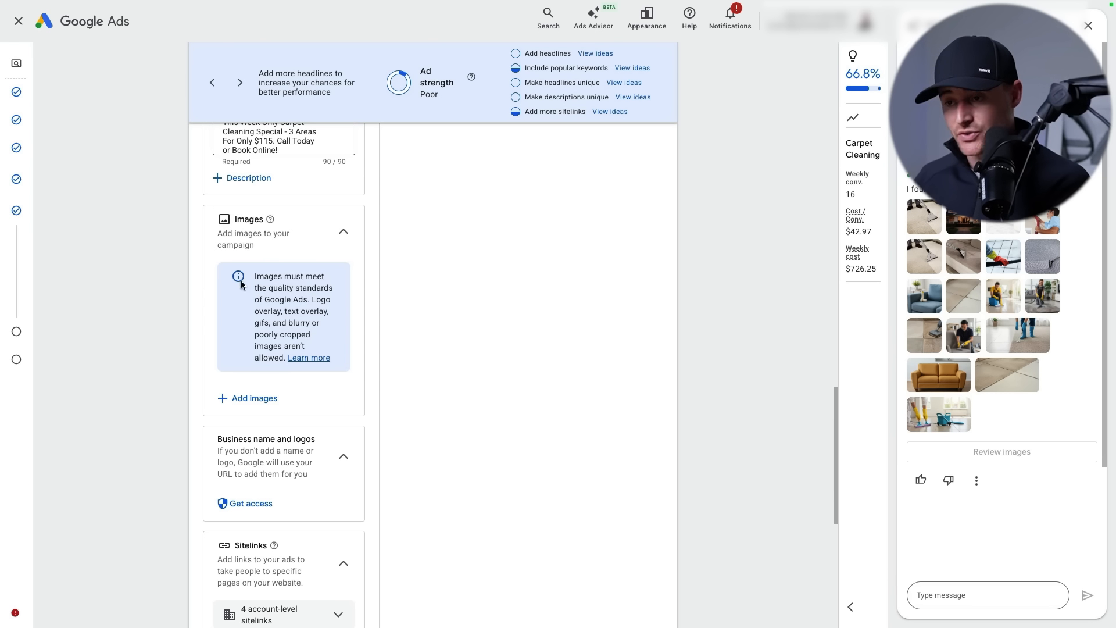
click(258, 400)
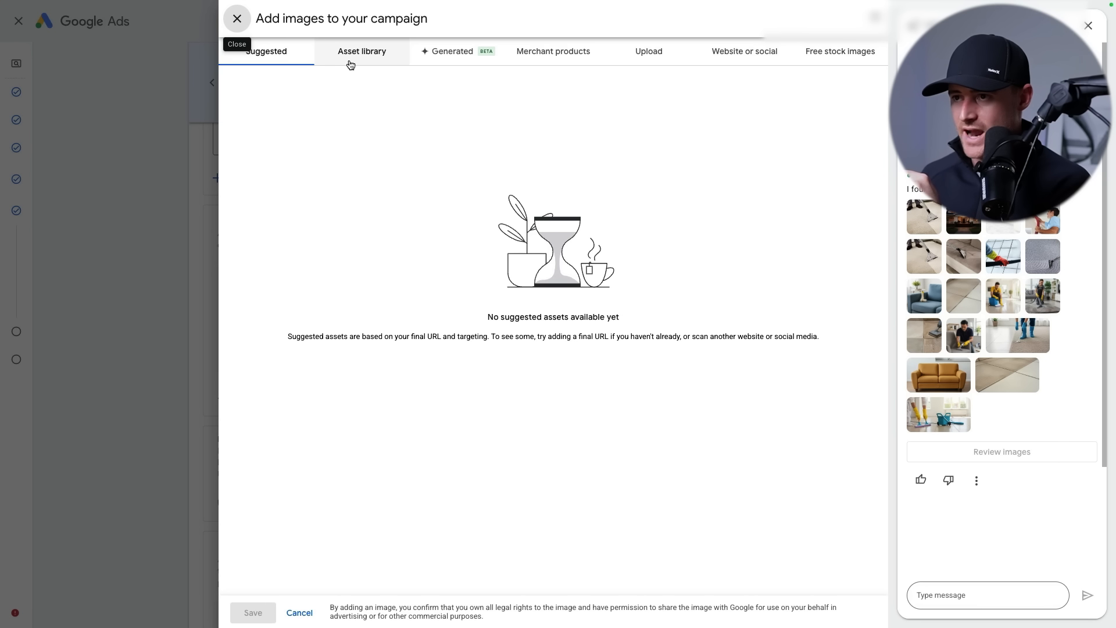
click(448, 58)
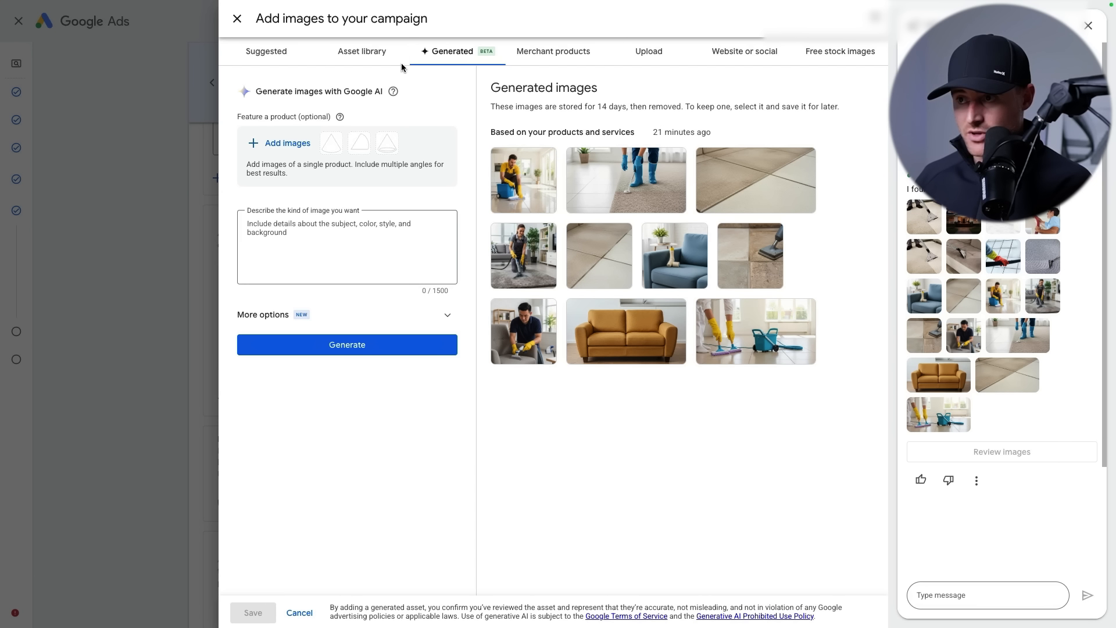
click(362, 56)
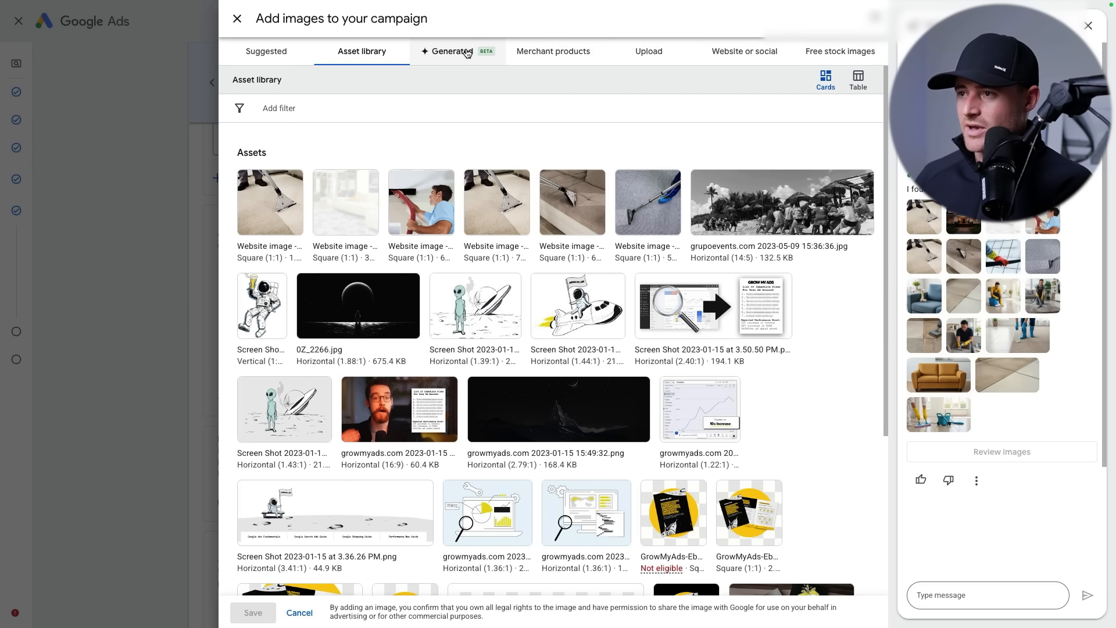
click(758, 51)
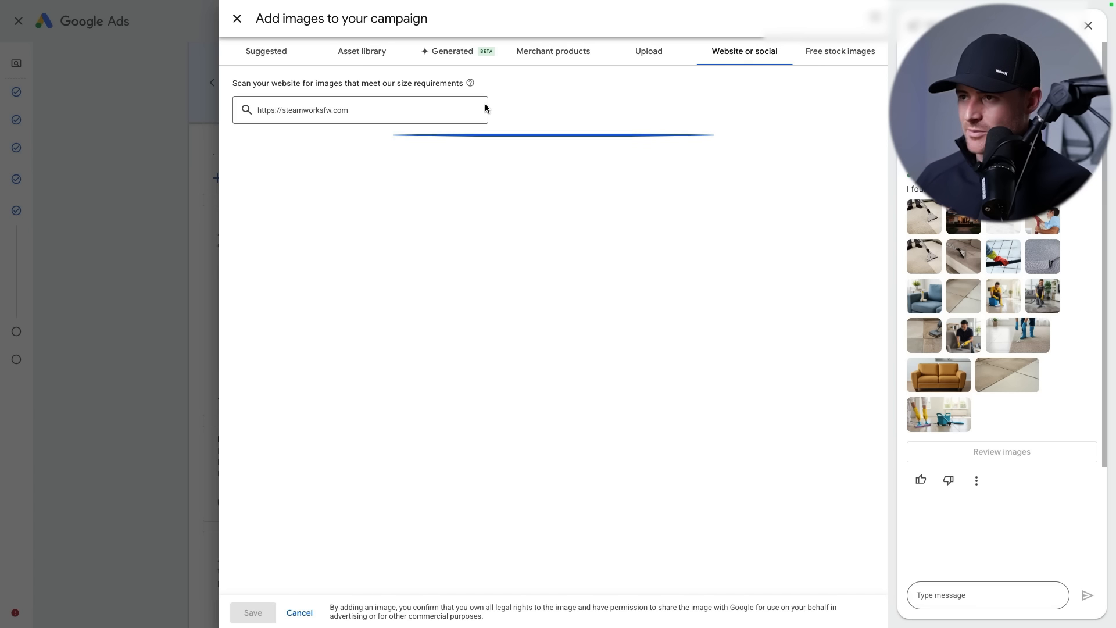
click(365, 53)
click(271, 202)
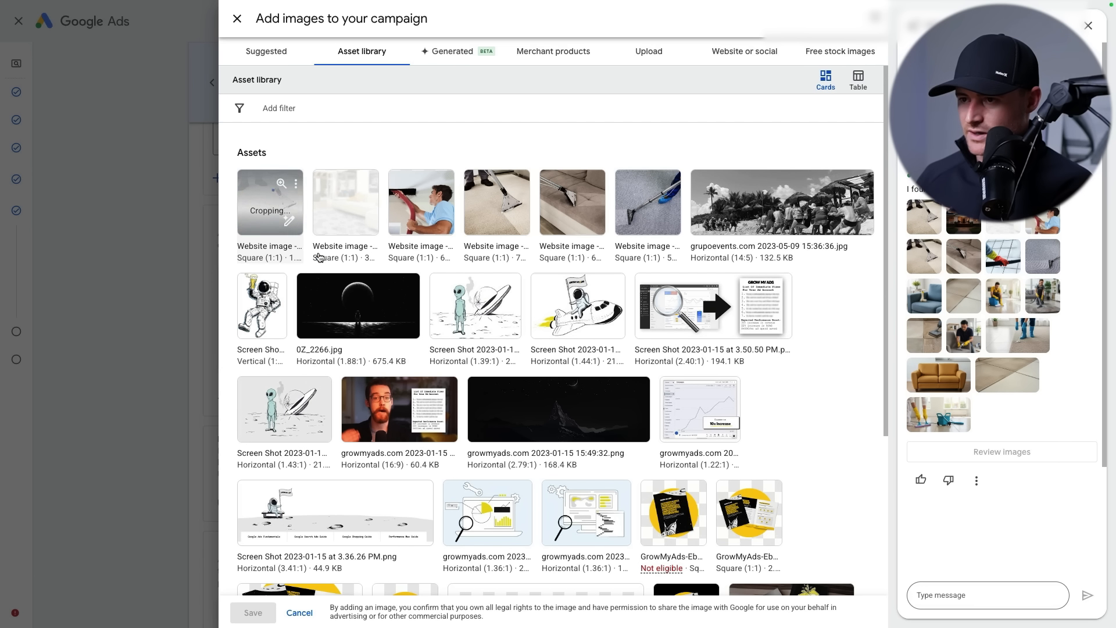
click(253, 612)
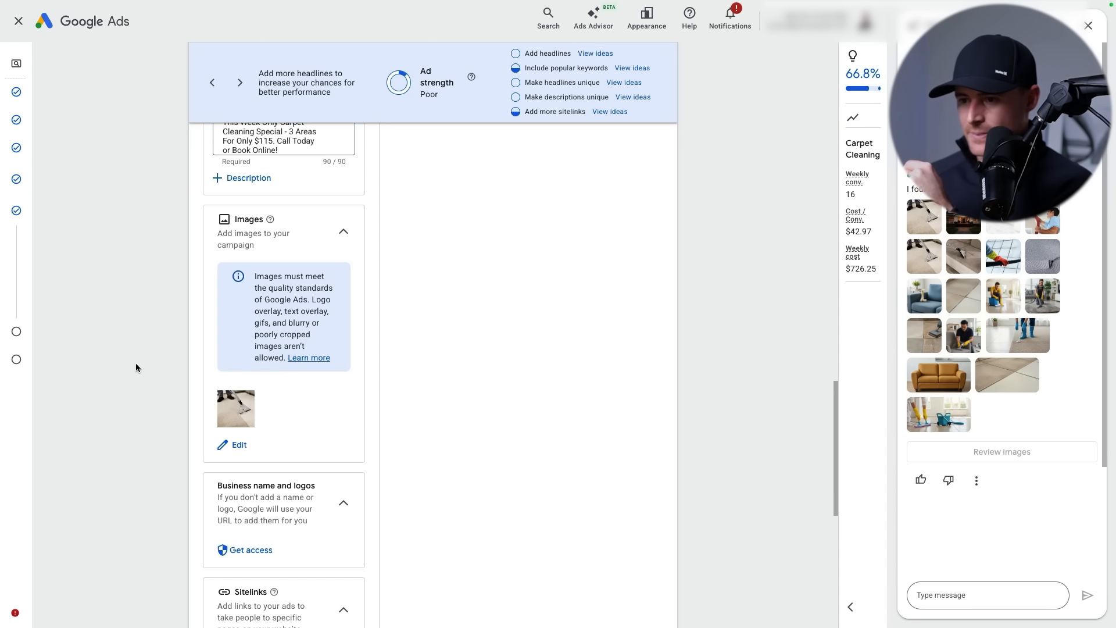
Review the advertiser verification tasks behind the business name and logos access, and collapse that section of the ad
scroll(133, 372, down, 4)
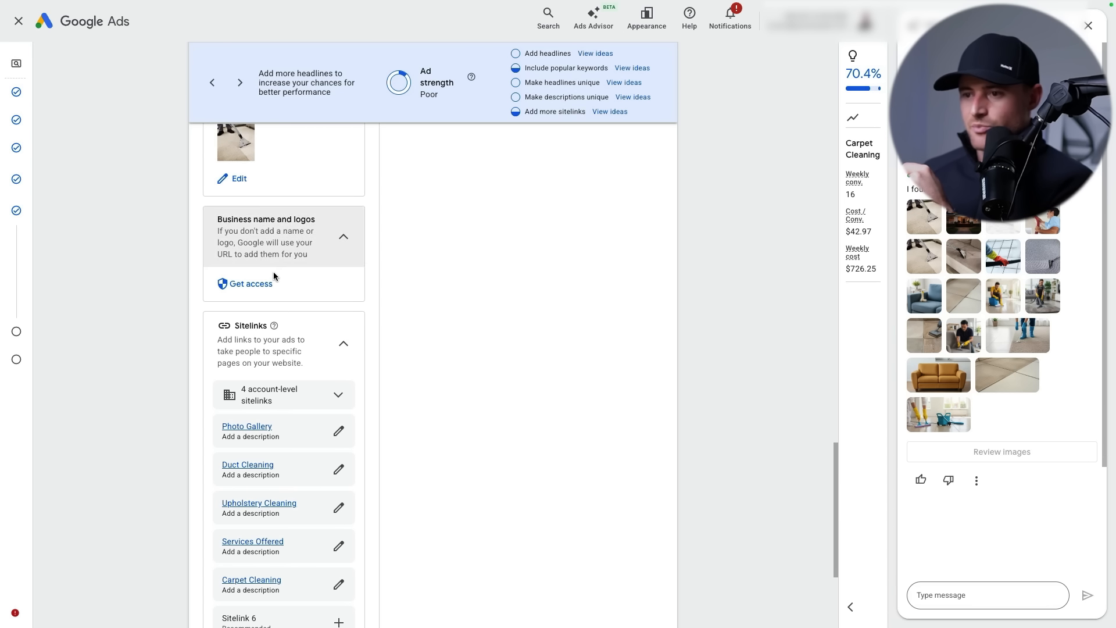
scroll(264, 282, down, 1)
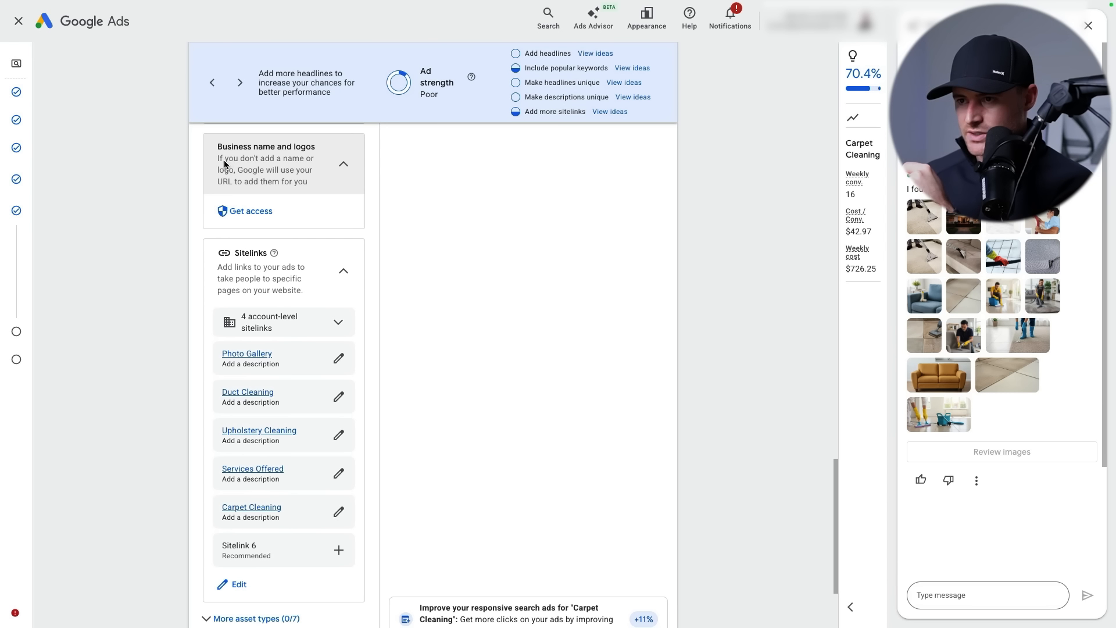
drag(225, 161, 312, 189)
click(312, 189)
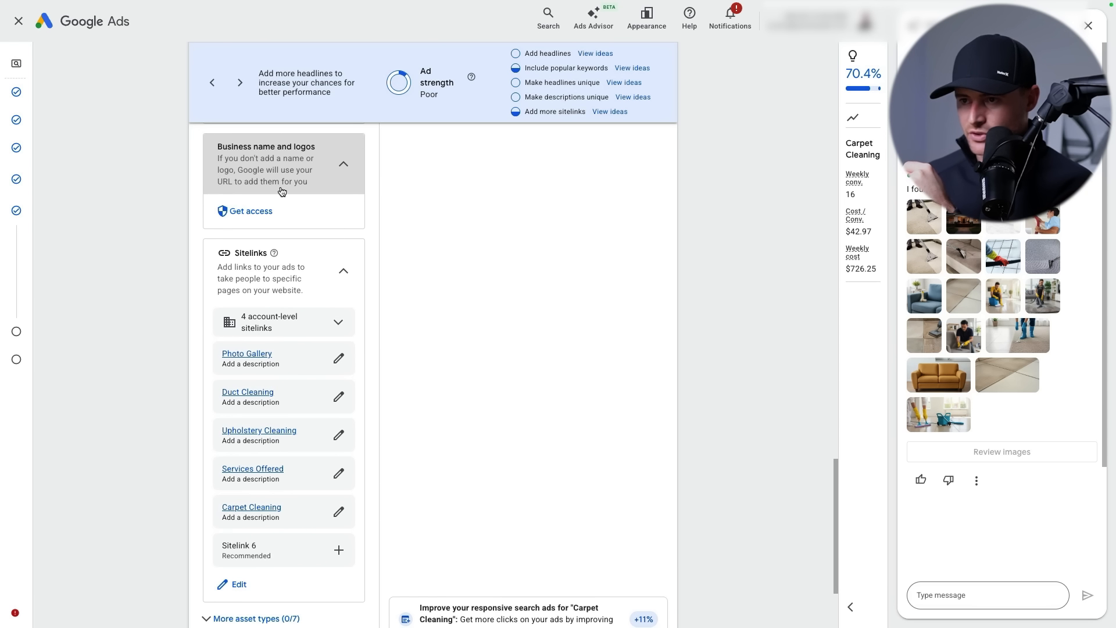
click(240, 212)
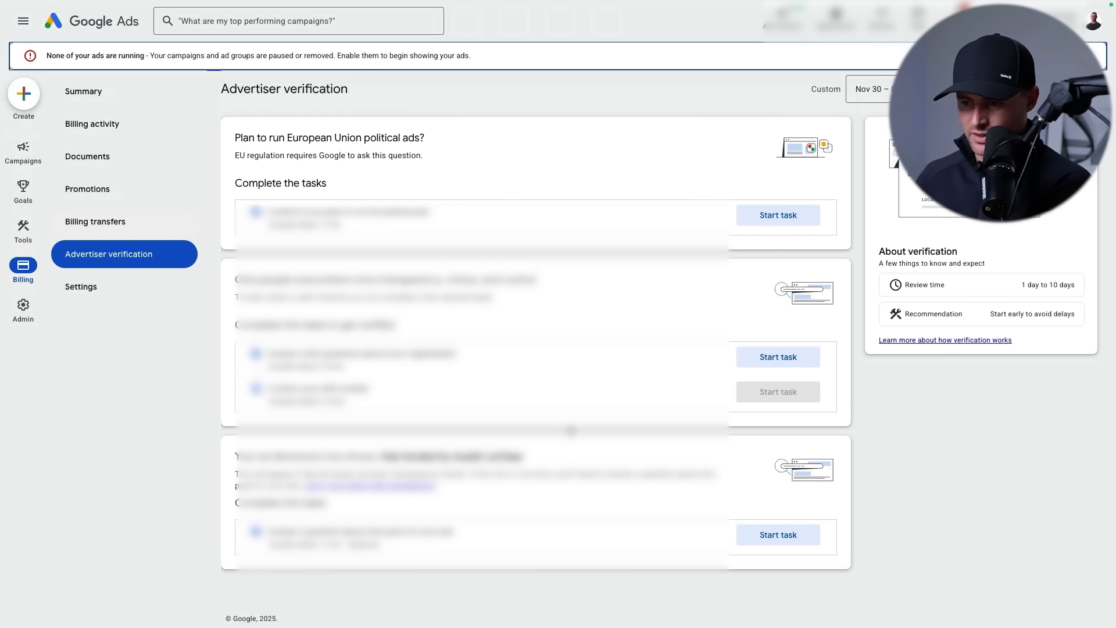
mouse_move(205, 7)
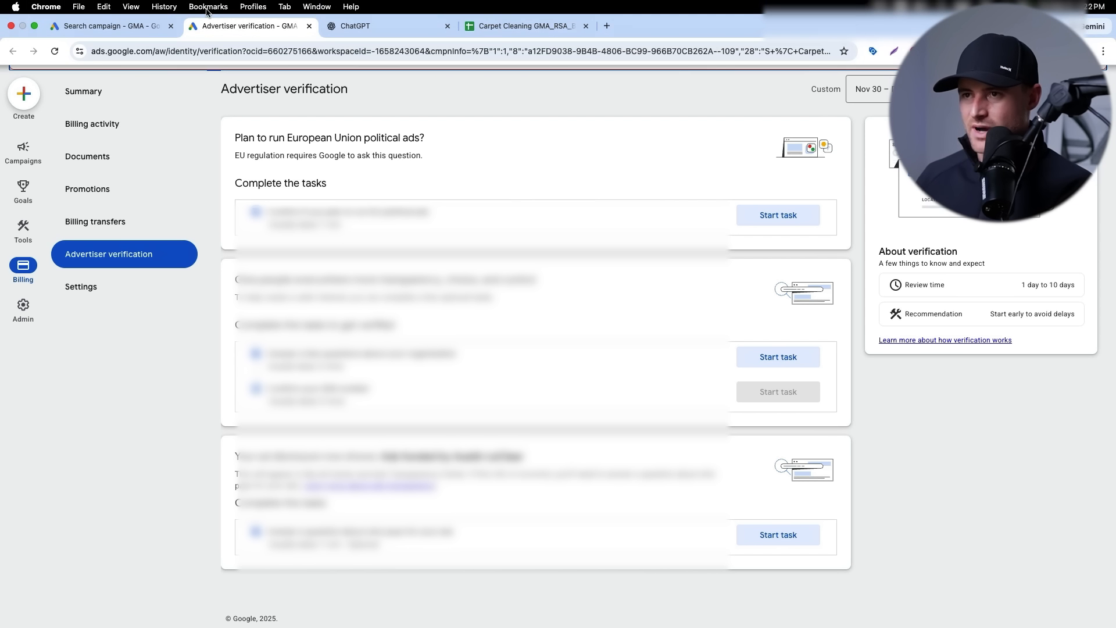
click(309, 26)
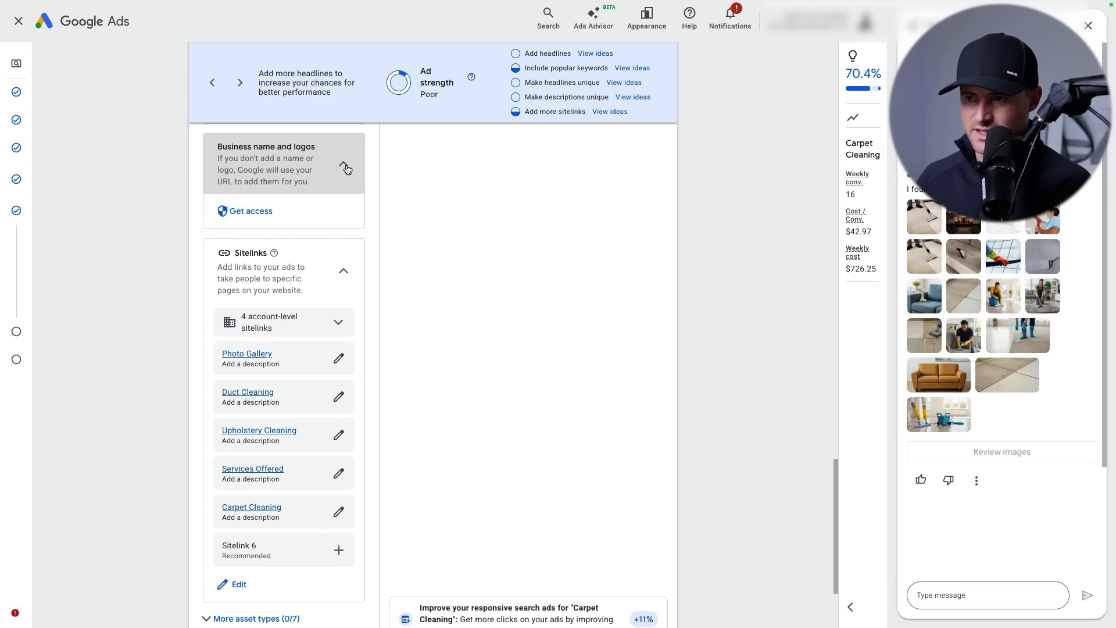
click(344, 165)
Expand the additional asset types below the ad's sitelinks
scroll(157, 227, down, 3)
scroll(157, 229, up, 2)
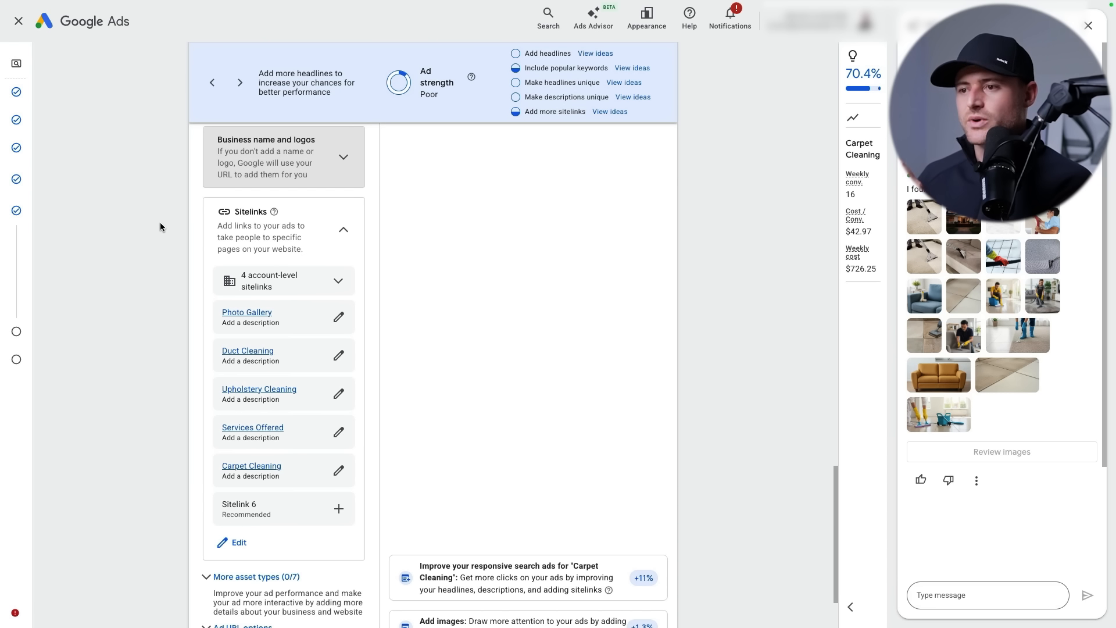
scroll(230, 221, down, 1)
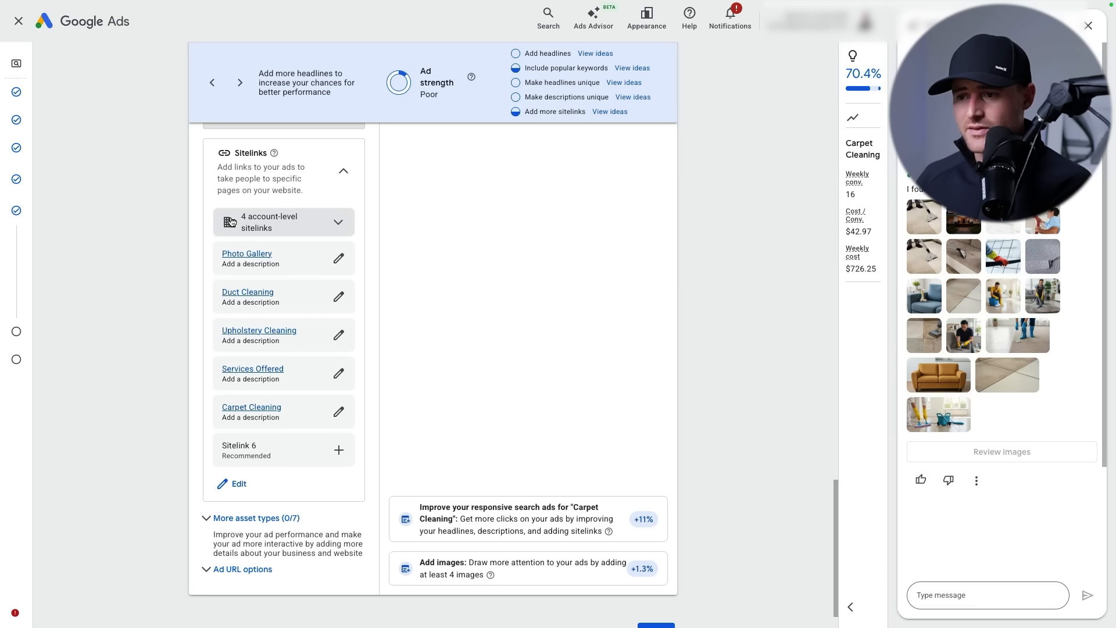
click(235, 519)
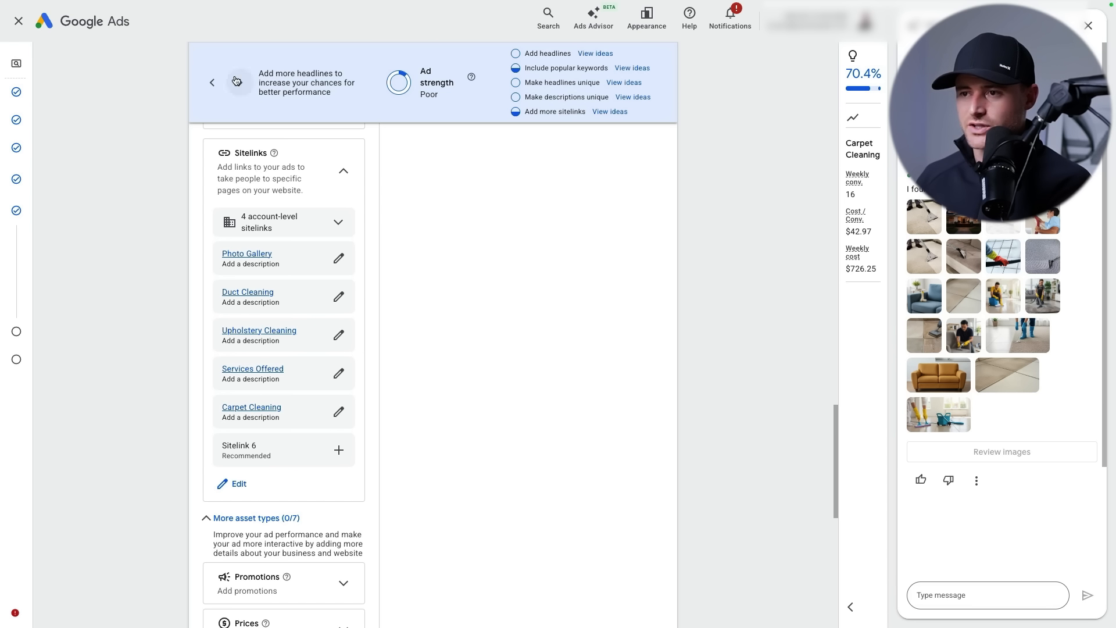
Examine the ad preview and its displayed sitelinks against the ad's headlines, descriptions, image and sitelink assets
scroll(293, 185, up, 8)
scroll(386, 273, up, 8)
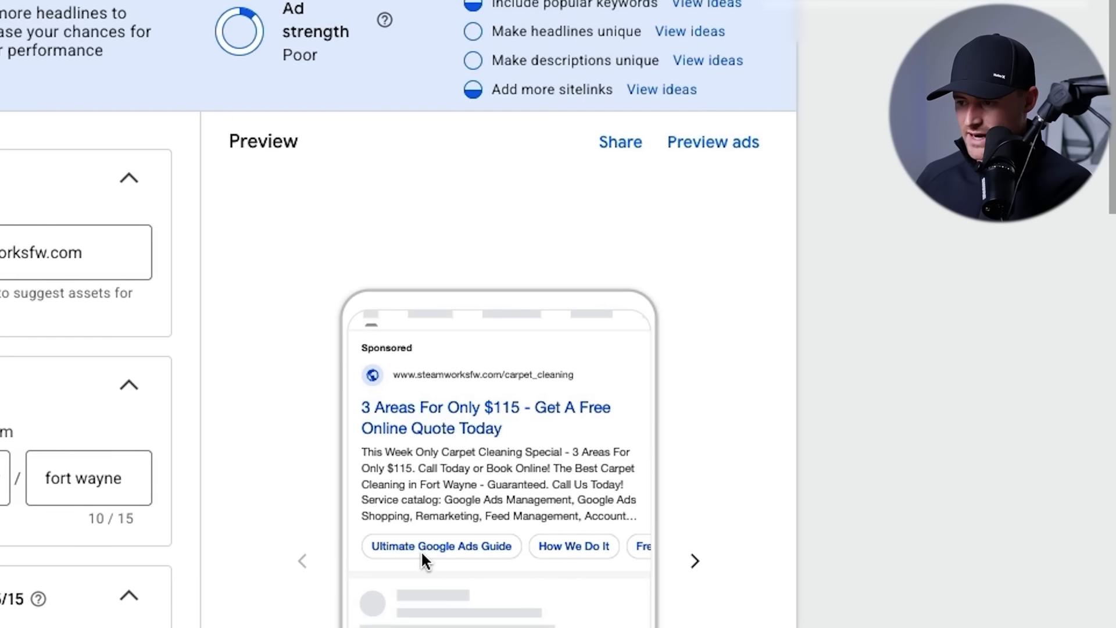
scroll(454, 547, down, 3)
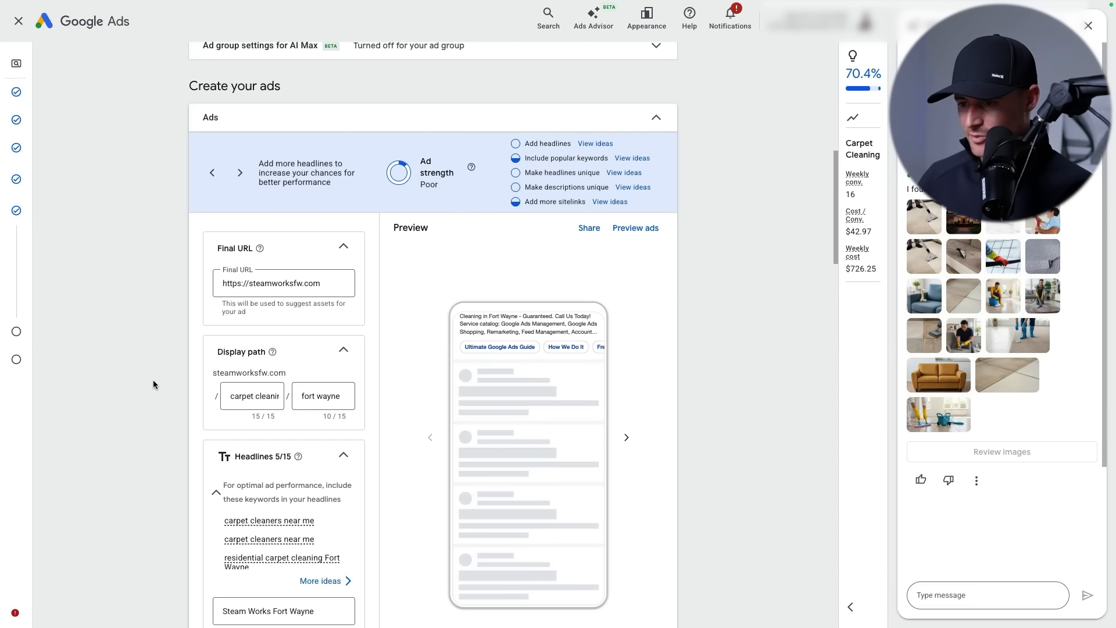
scroll(154, 380, down, 6)
scroll(154, 381, down, 14)
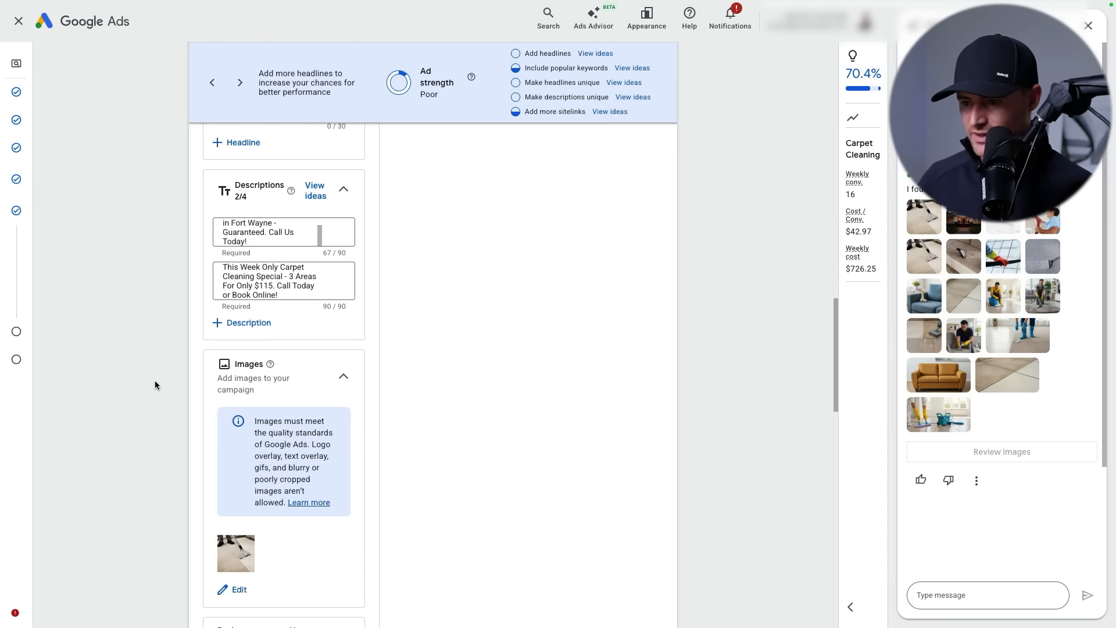
scroll(185, 372, down, 1)
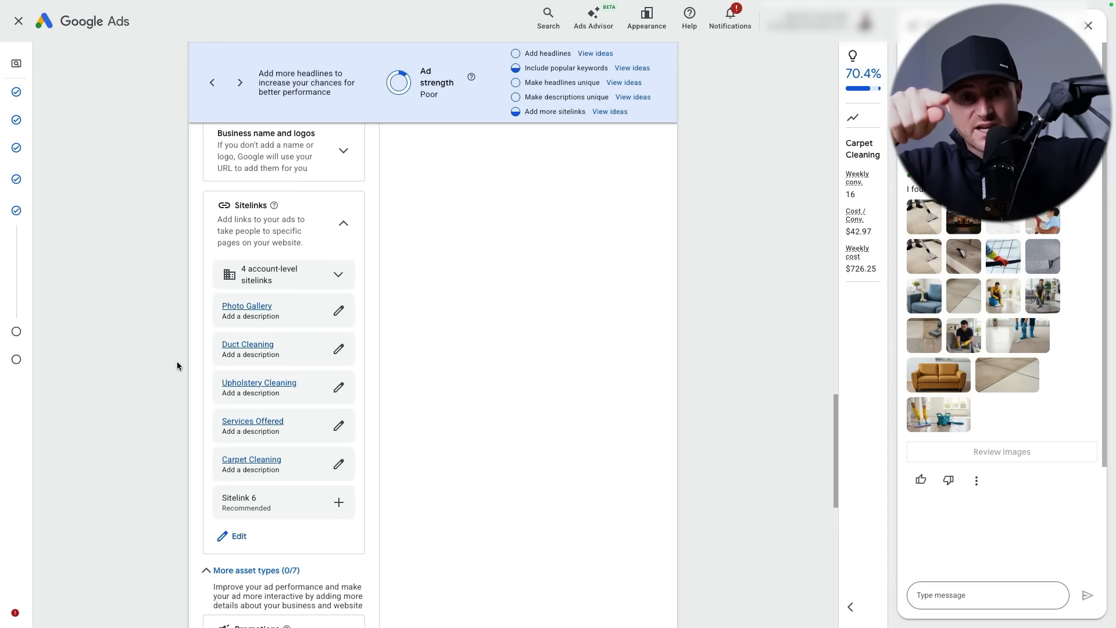
scroll(204, 236, up, 10)
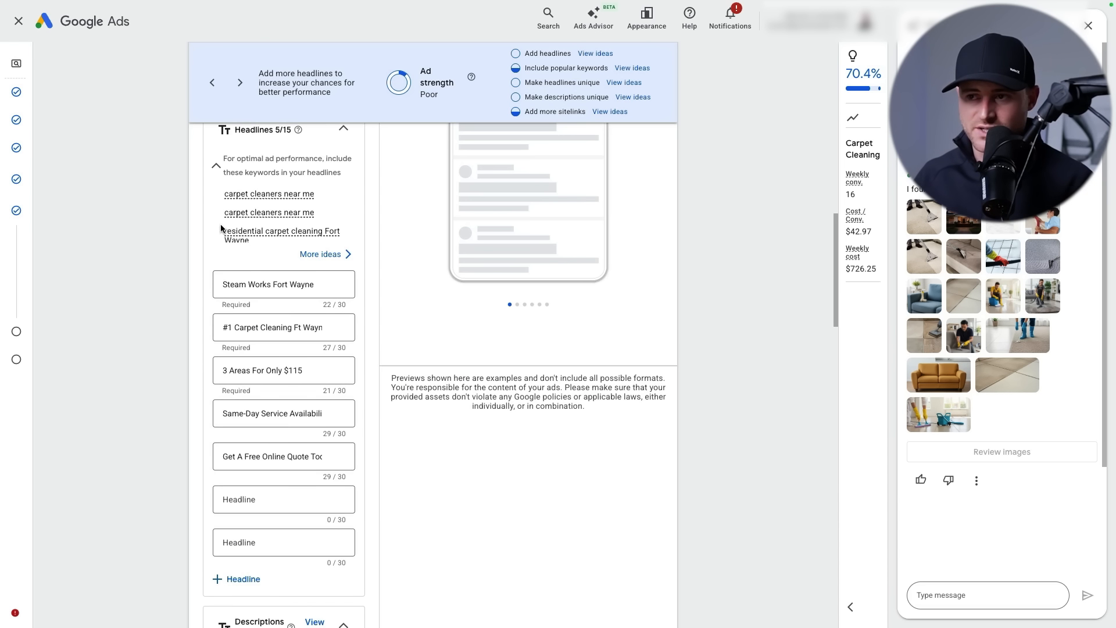
scroll(287, 494, down, 10)
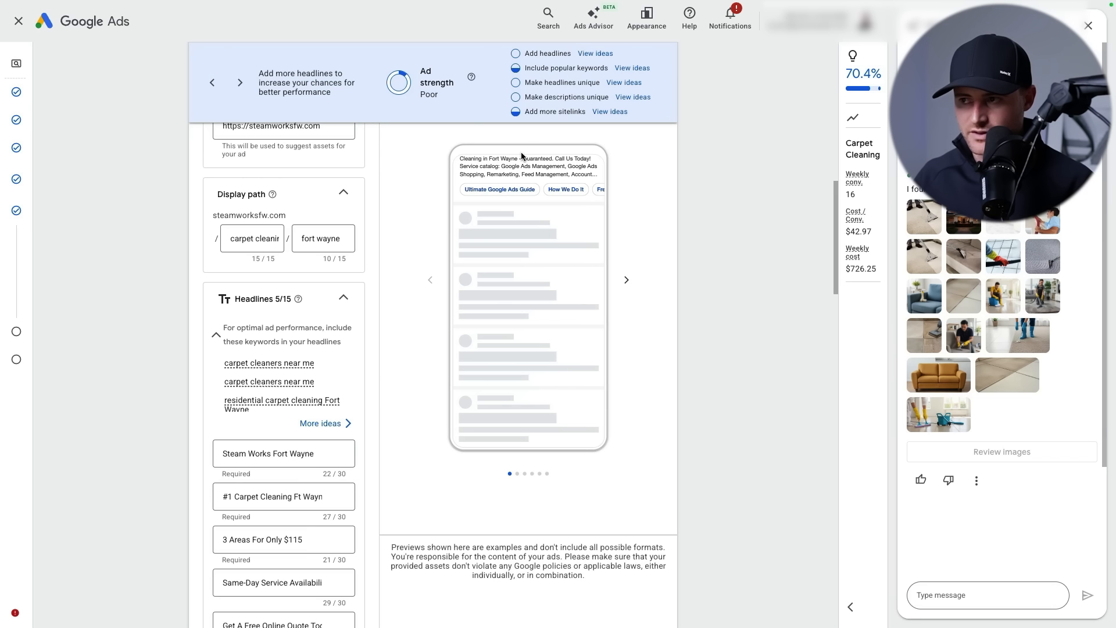
Remove the Photo Gallery and Services Offered sitelinks from the campaign's sitelink selection and save it
scroll(222, 326, down, 1)
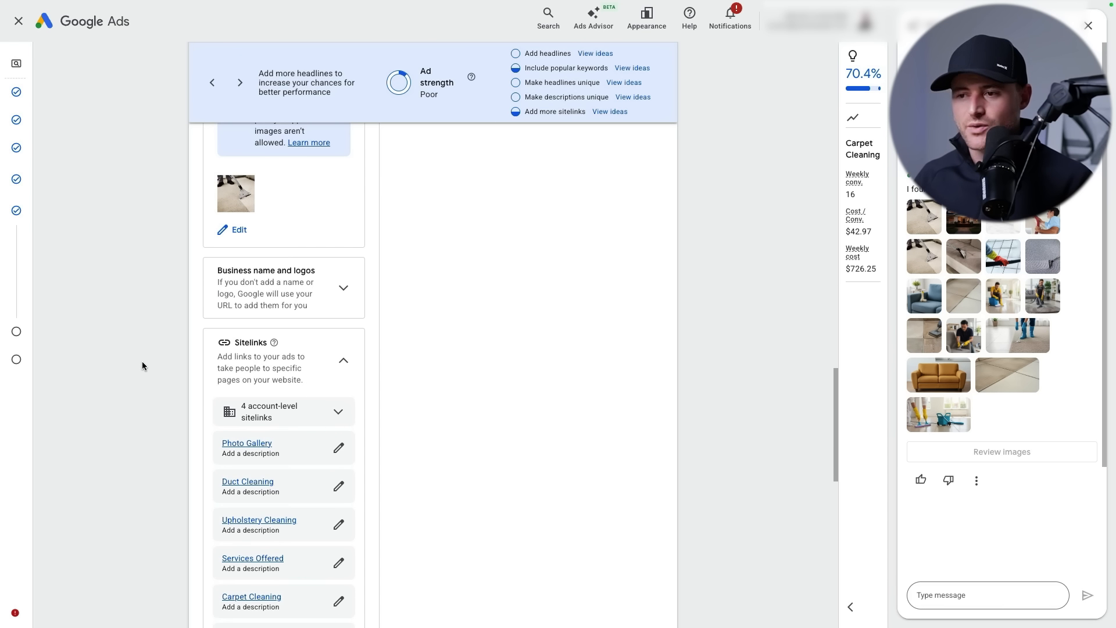
scroll(142, 361, down, 3)
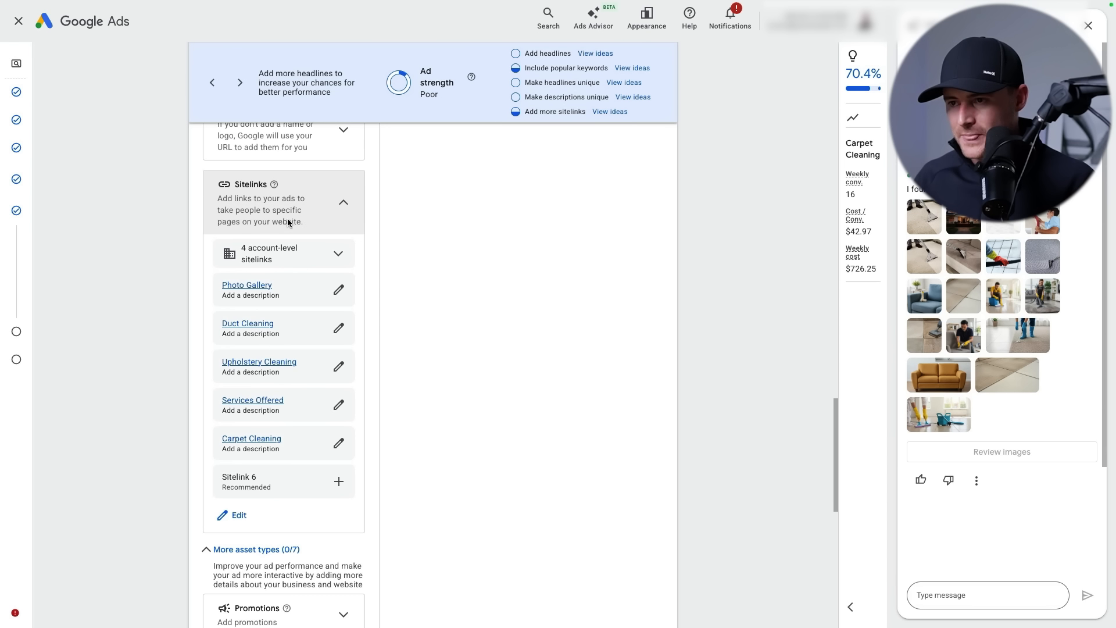
click(228, 515)
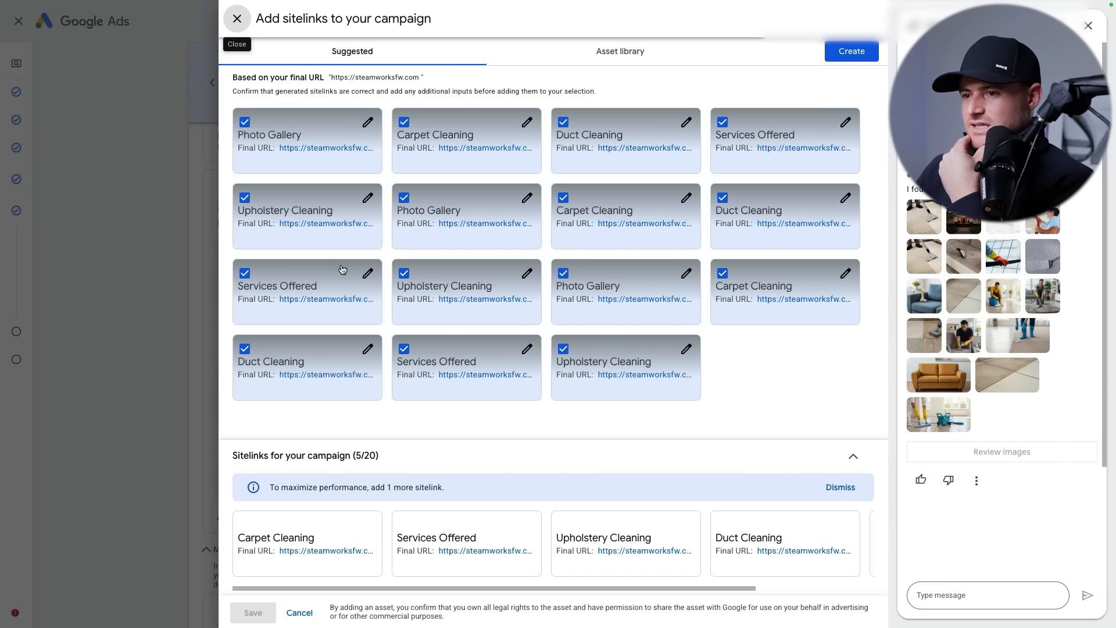
click(245, 122)
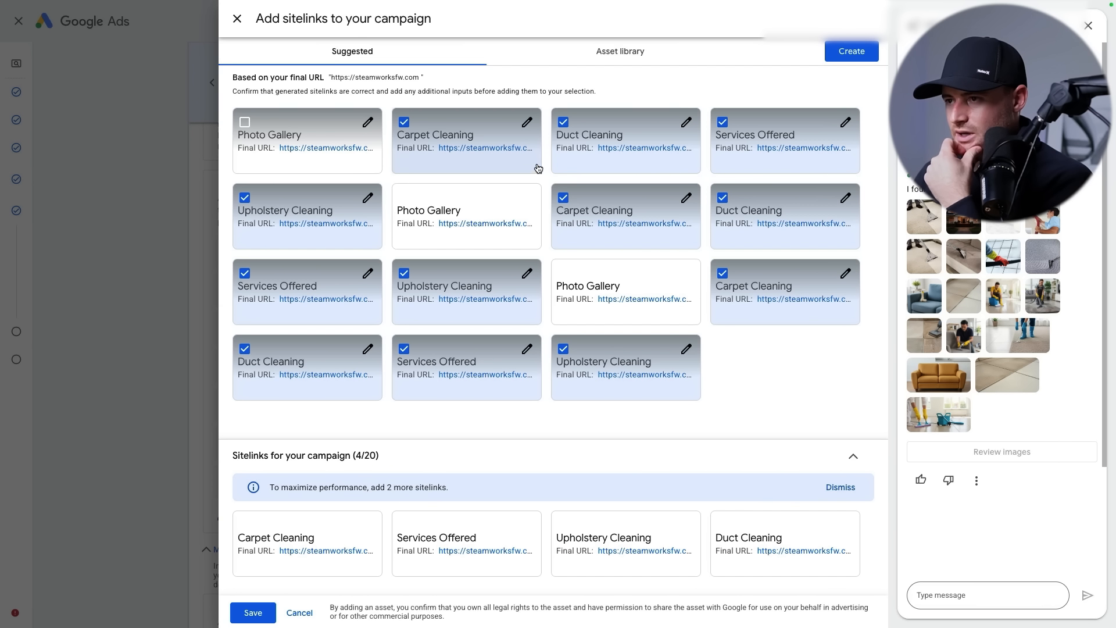
click(723, 123)
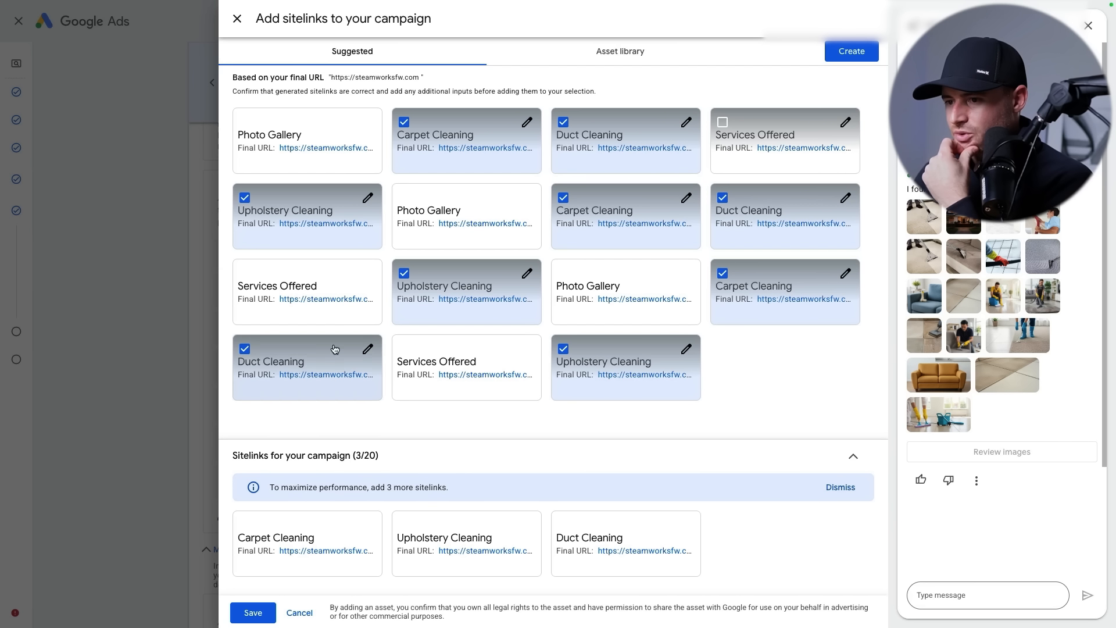
click(253, 612)
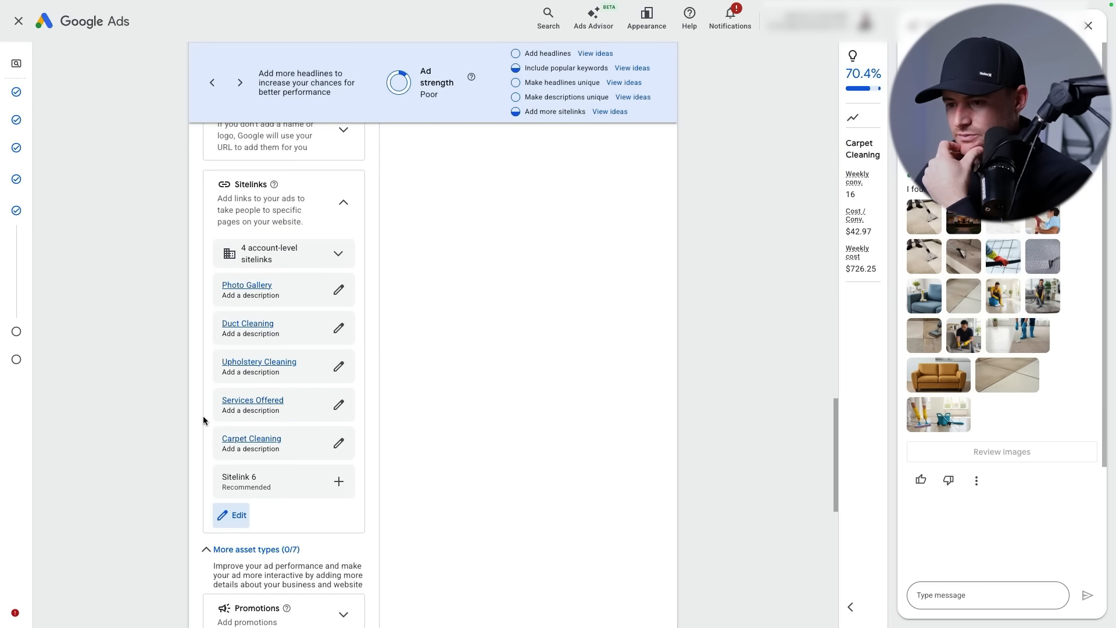
scroll(298, 317, down, 1)
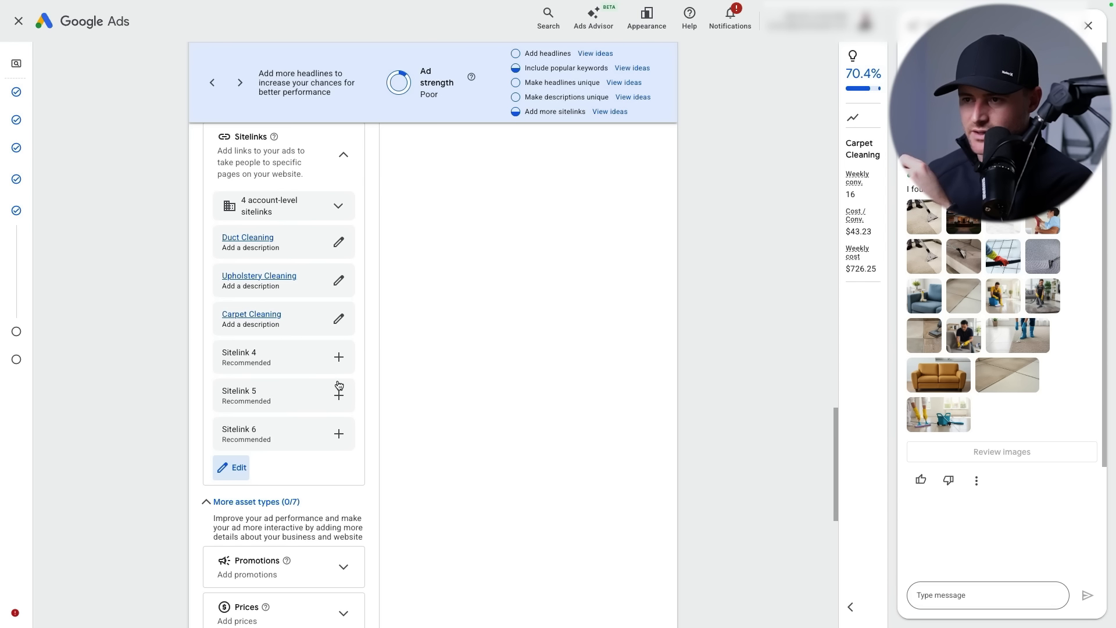
click(336, 357)
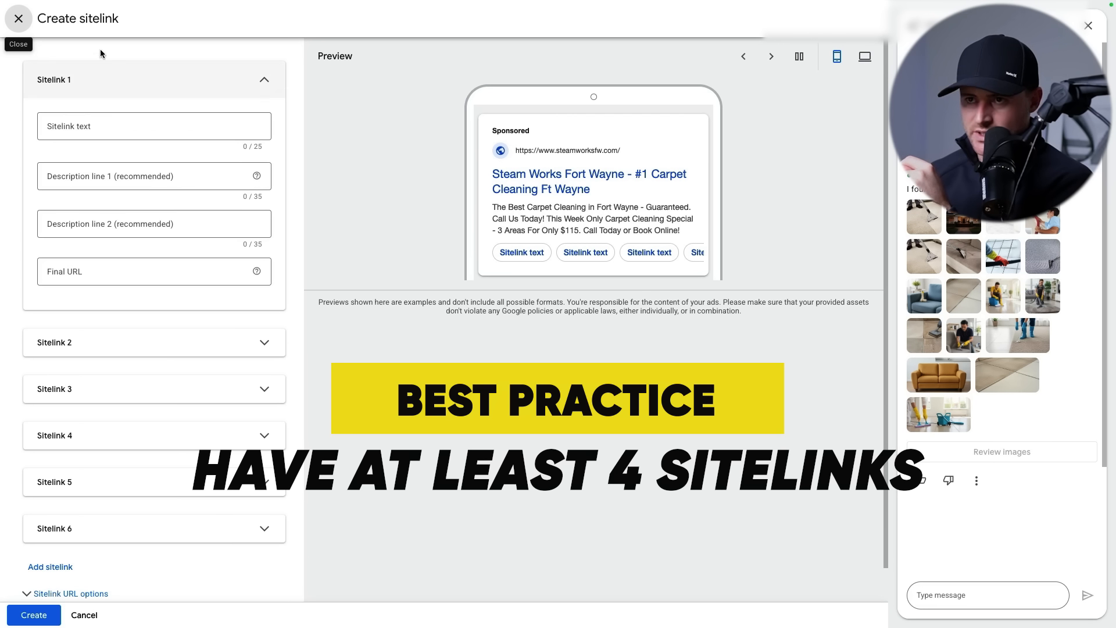
click(137, 114)
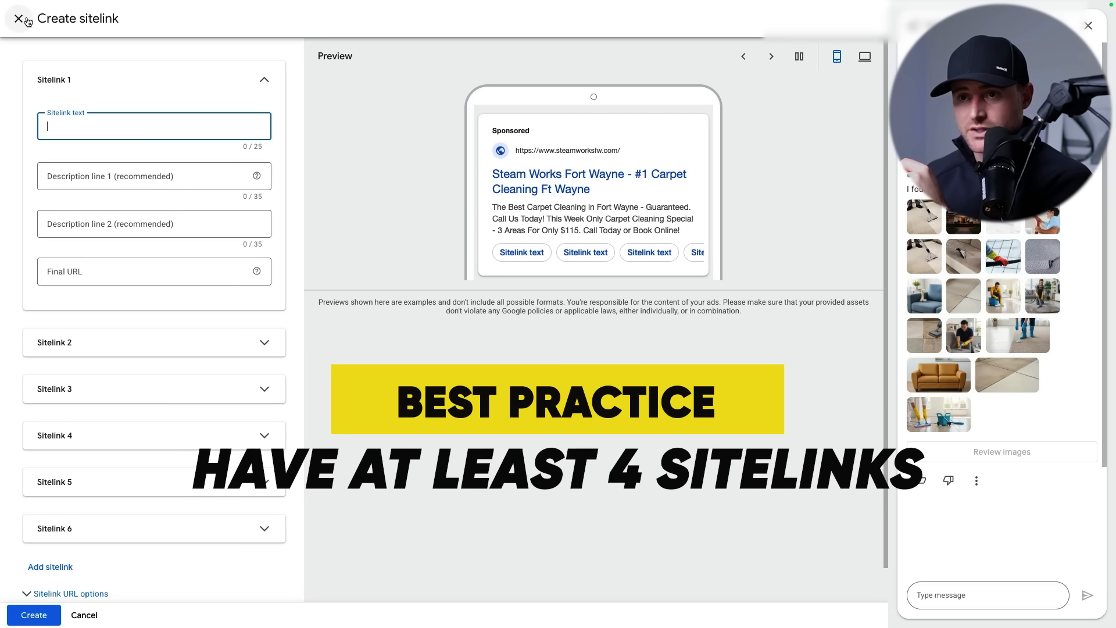
click(16, 17)
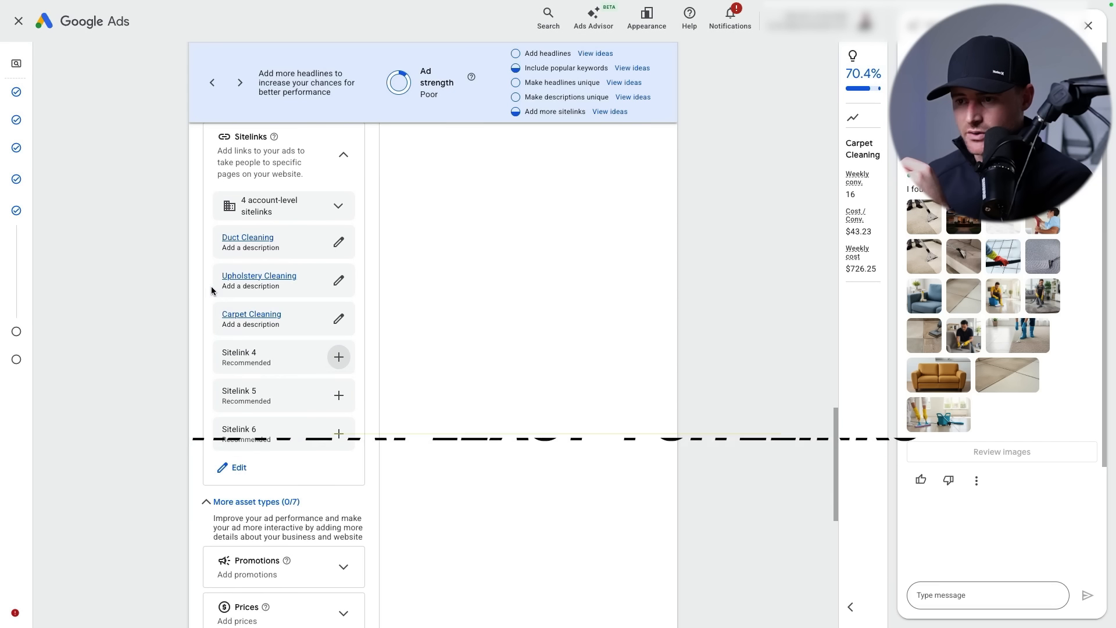
Start a new sitelink with the text "About us" and the first description line "Find out more about why we are the"
click(337, 357)
click(164, 137)
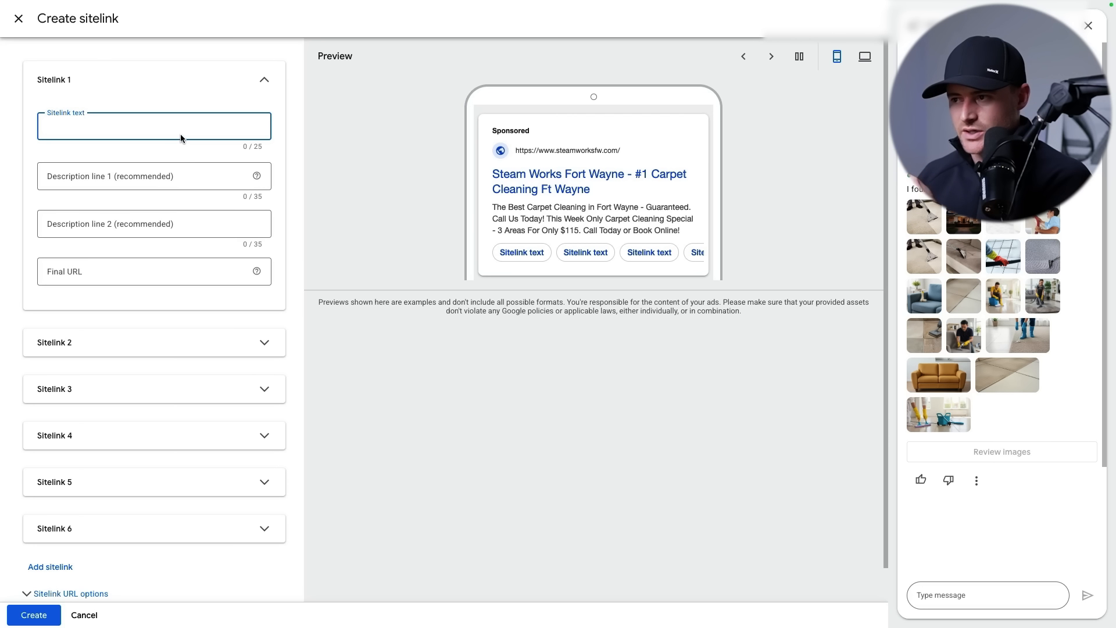
text(Ab)
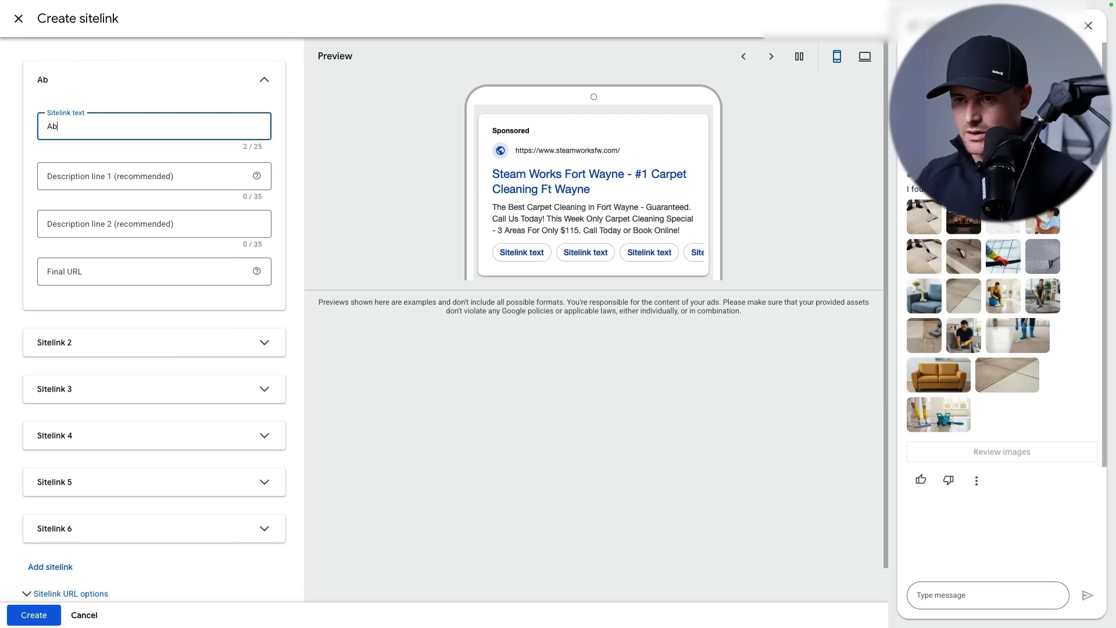
text(out us)
click(158, 180)
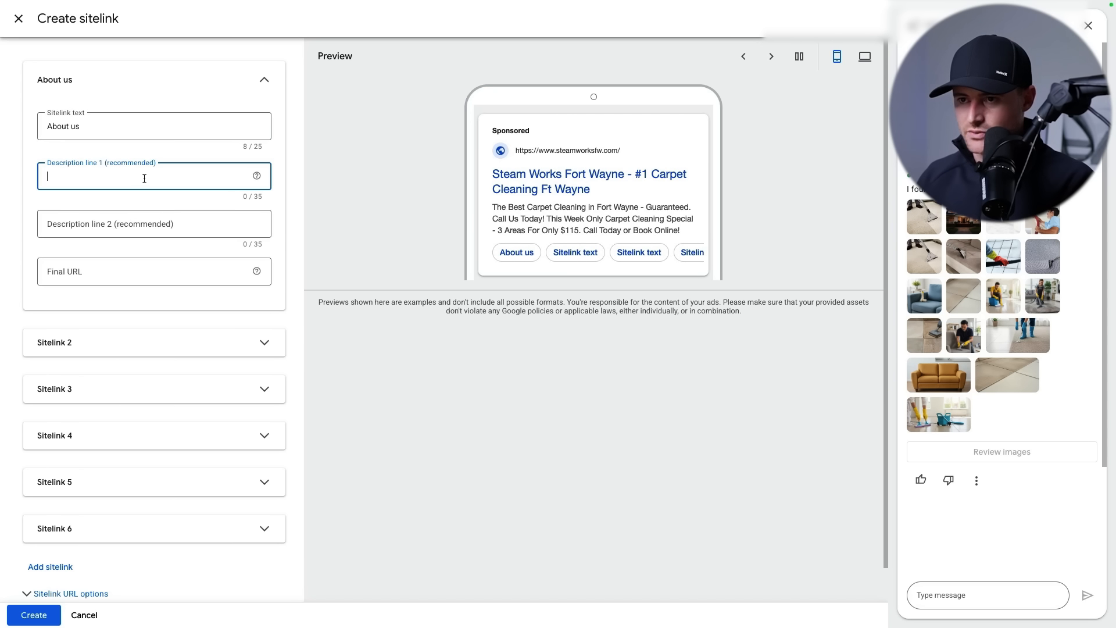
text(Find out more about )
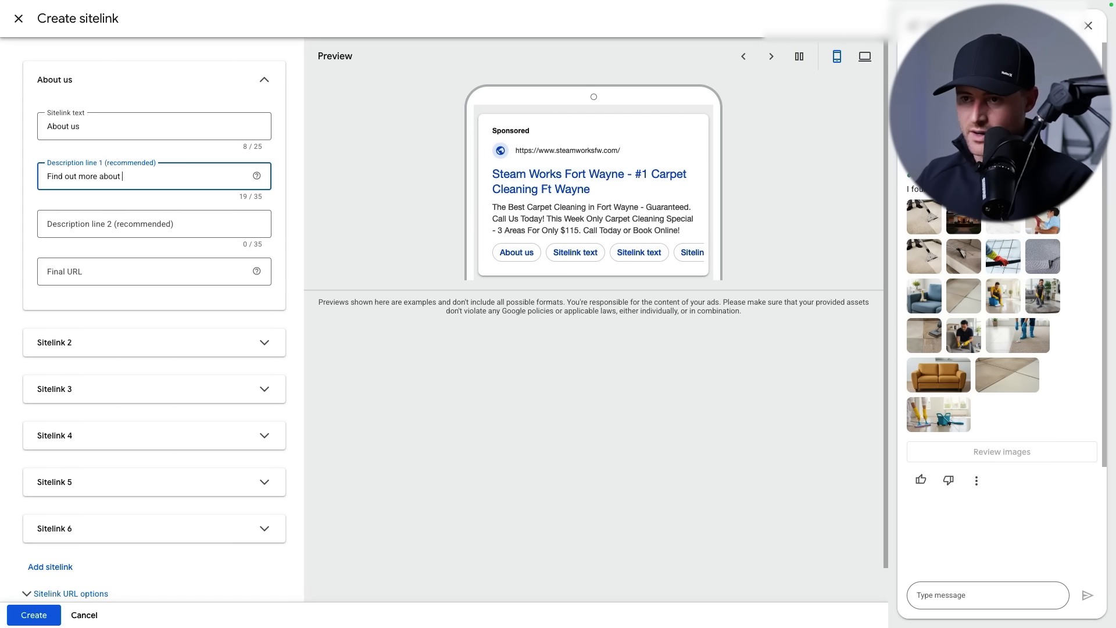
text(why we are )
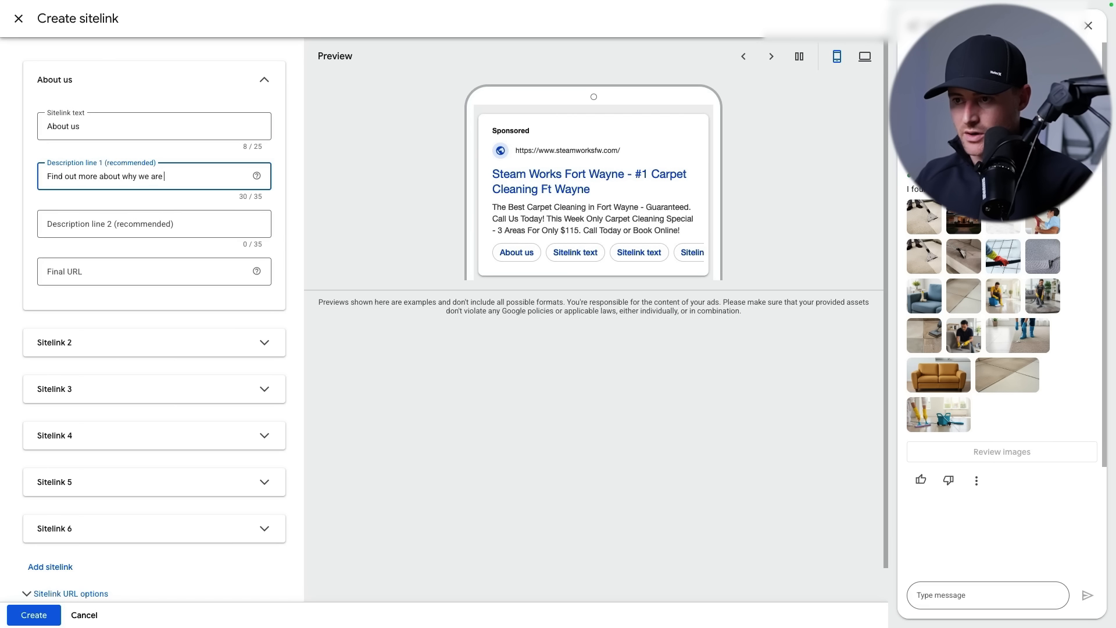
text(the)
Set the About us sitelink's second description line to "#1 carpet cleaning company in town" and go to its final URL
click(96, 233)
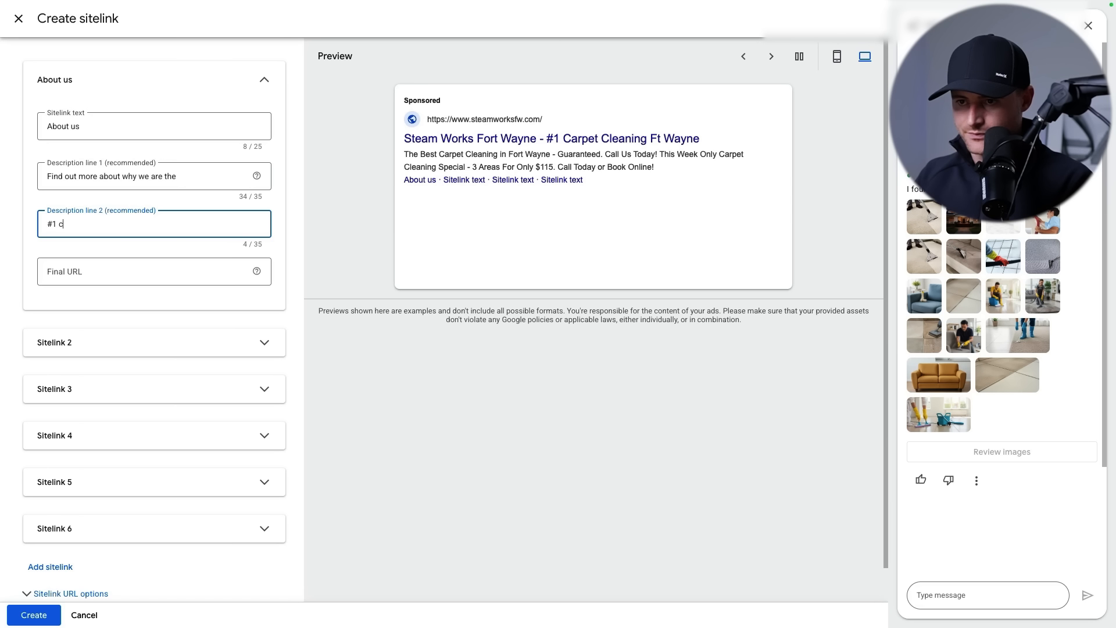
text(#1 carpet cleani)
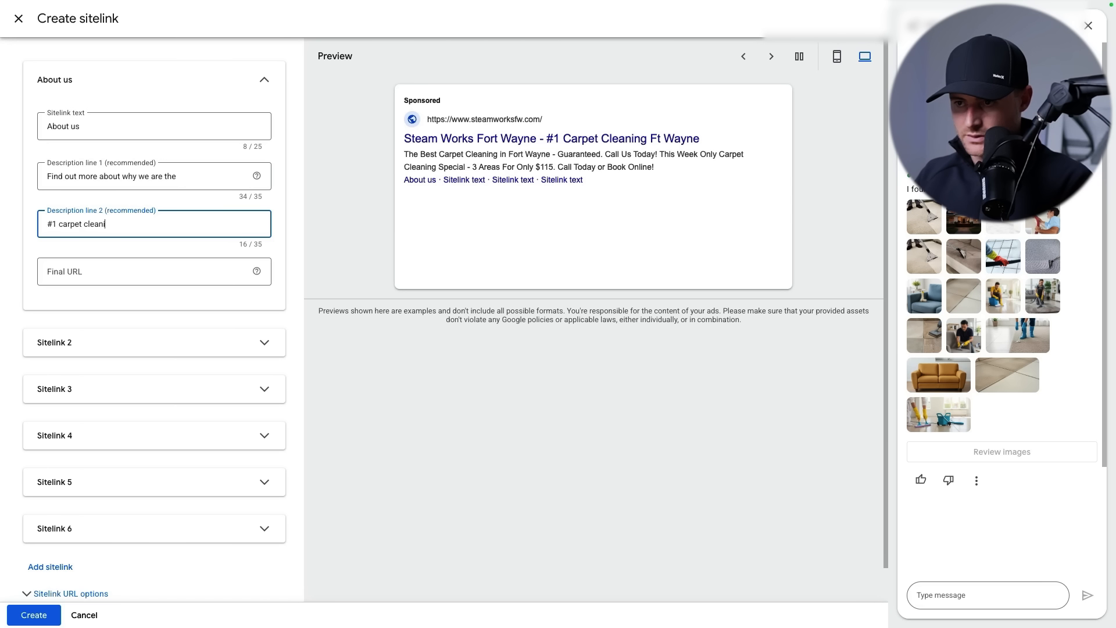
text(ng company in town)
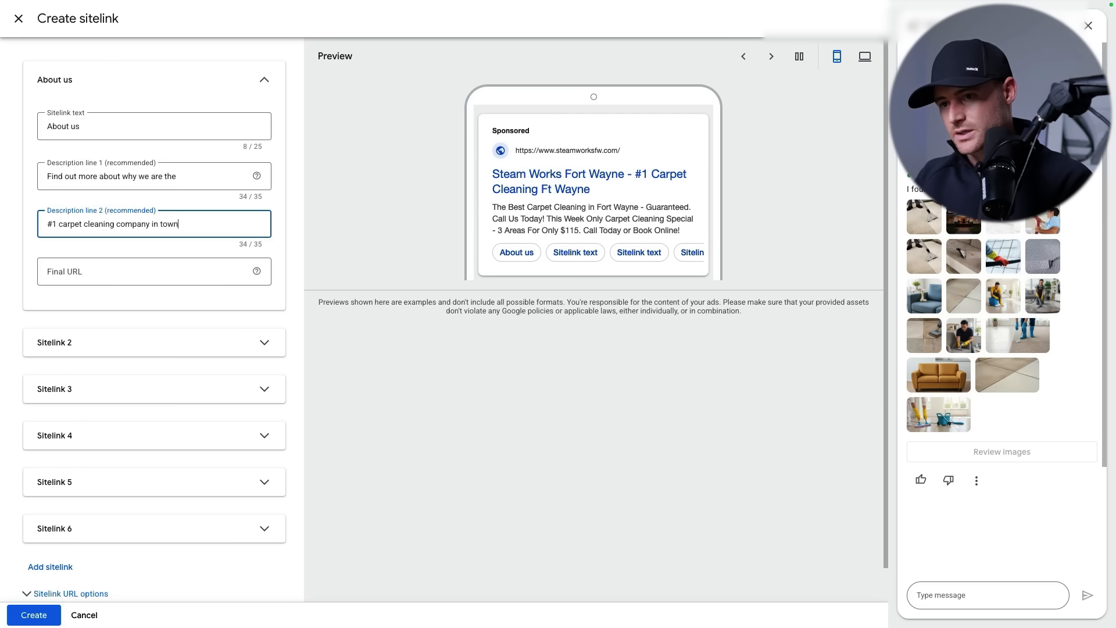
click(87, 274)
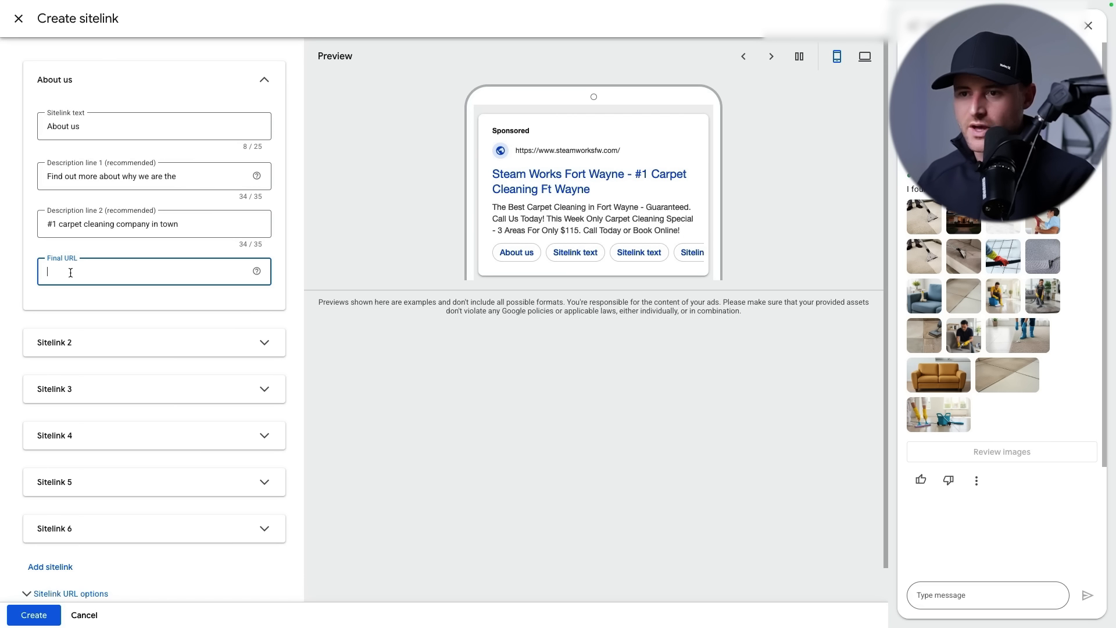
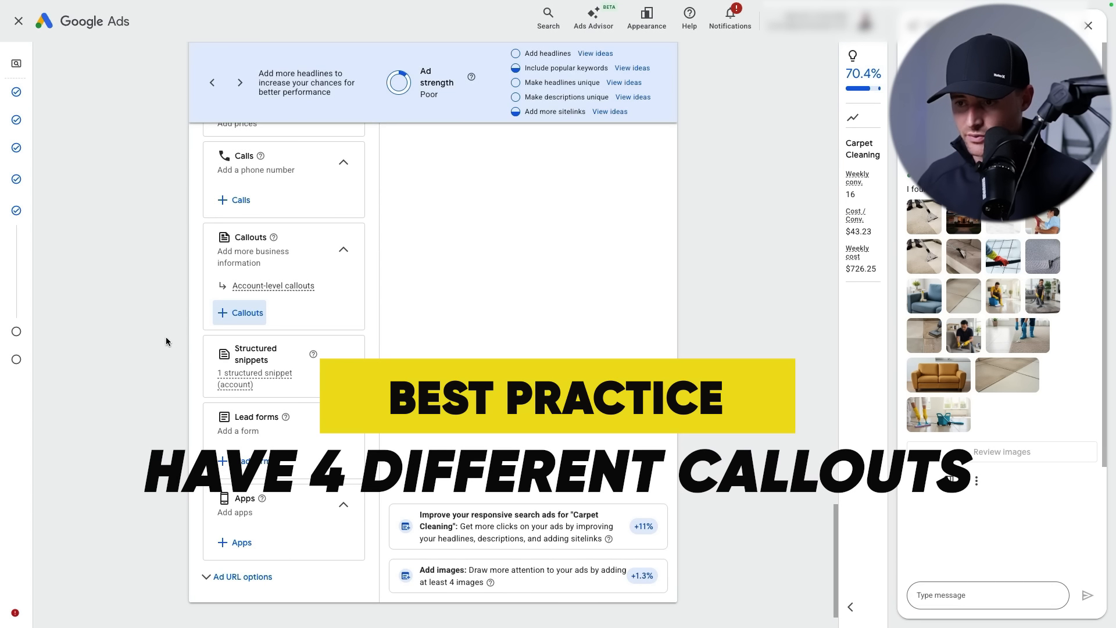
Examine the header types and value fields offered for a new structured snippet, and leave without creating one
scroll(160, 349, down, 1)
click(310, 323)
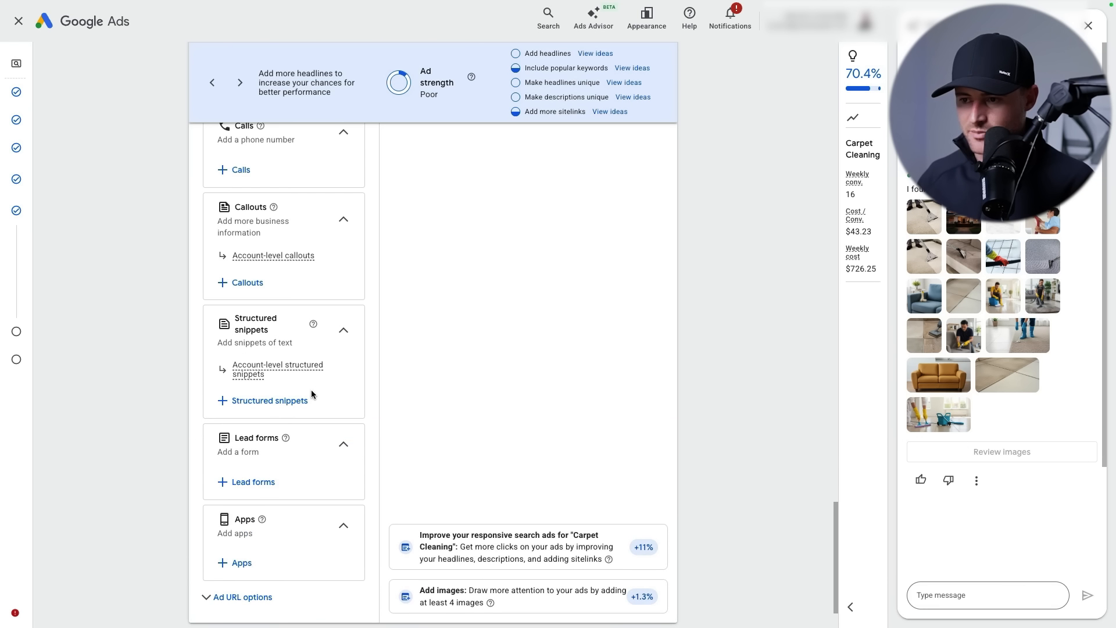
click(259, 400)
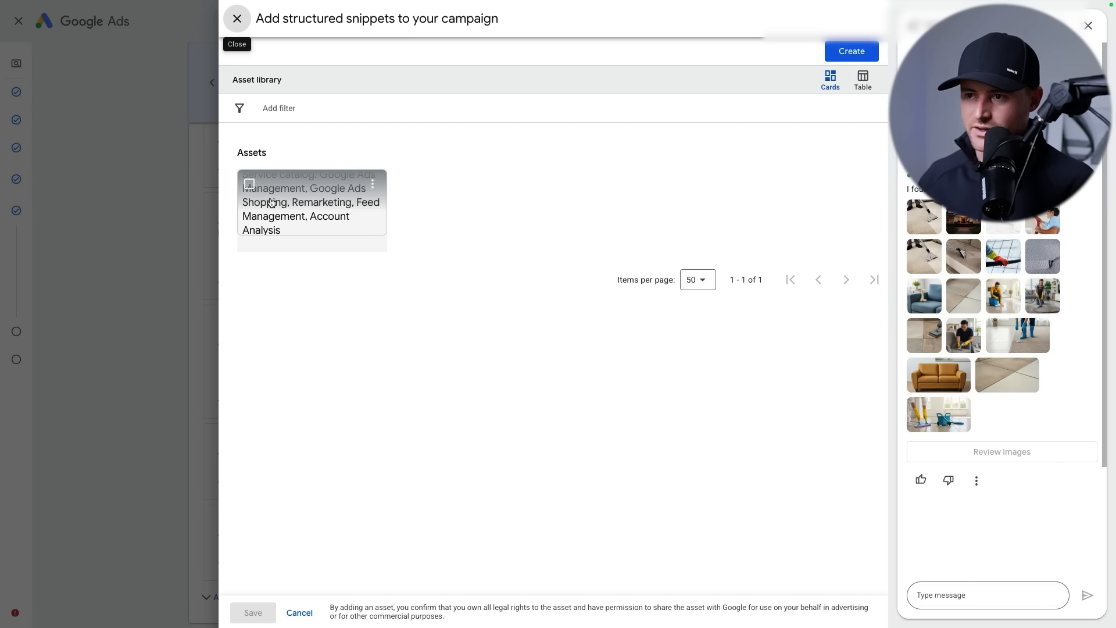
click(845, 59)
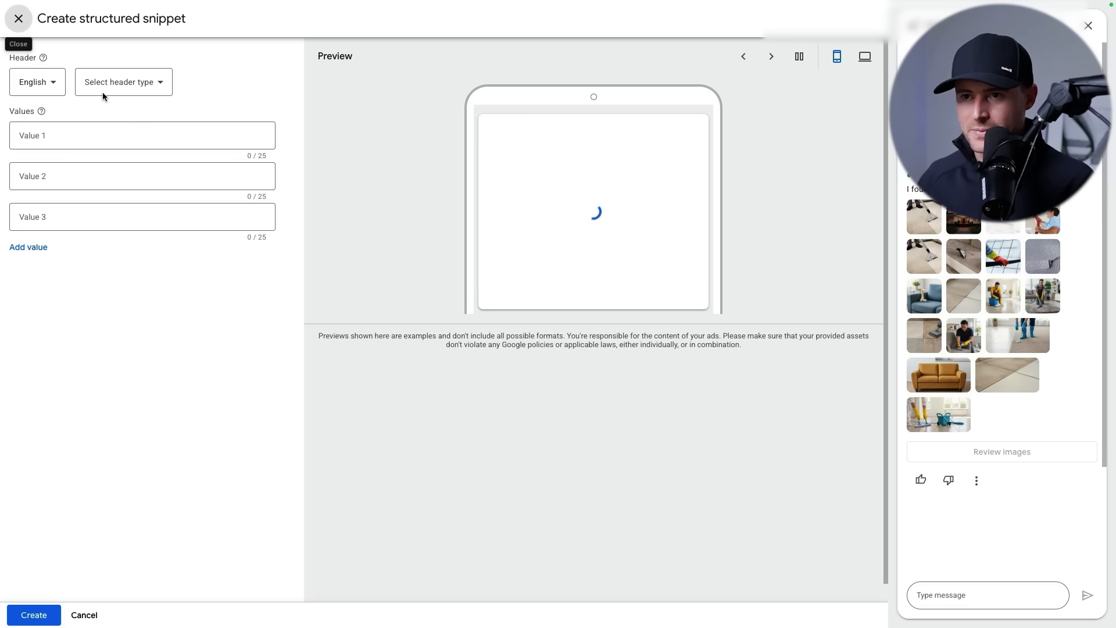
click(52, 82)
click(151, 82)
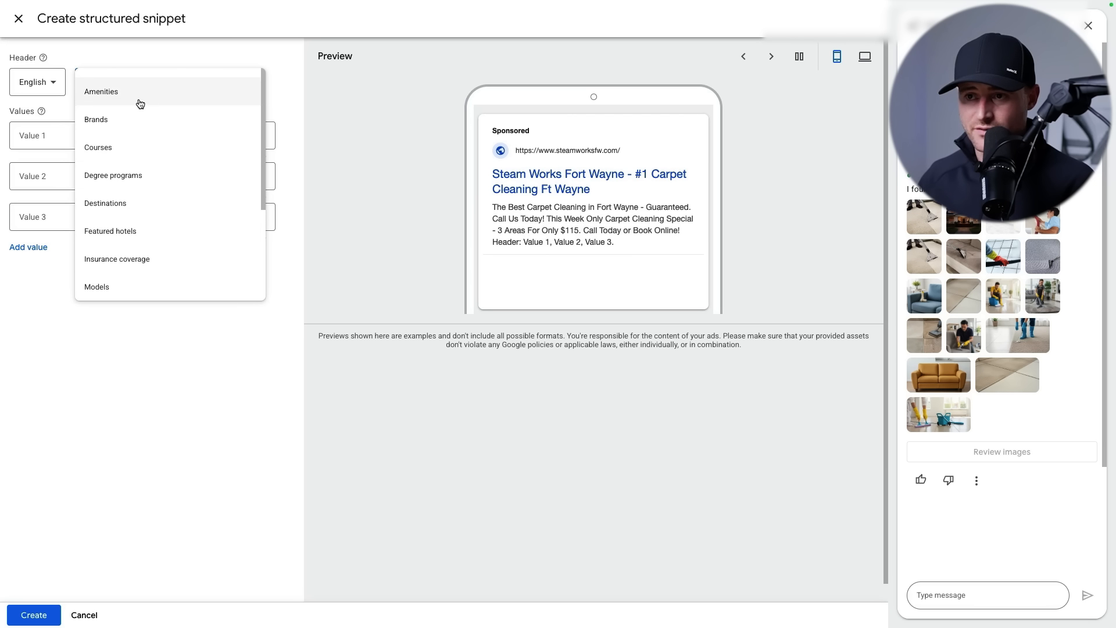
scroll(154, 175, down, 3)
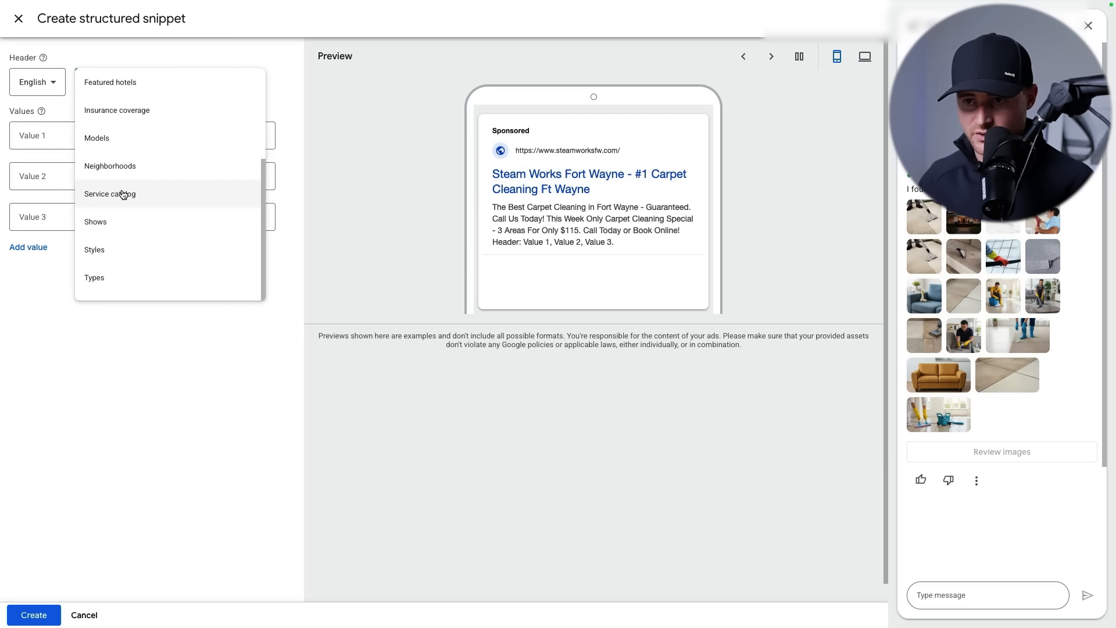
scroll(124, 227, up, 3)
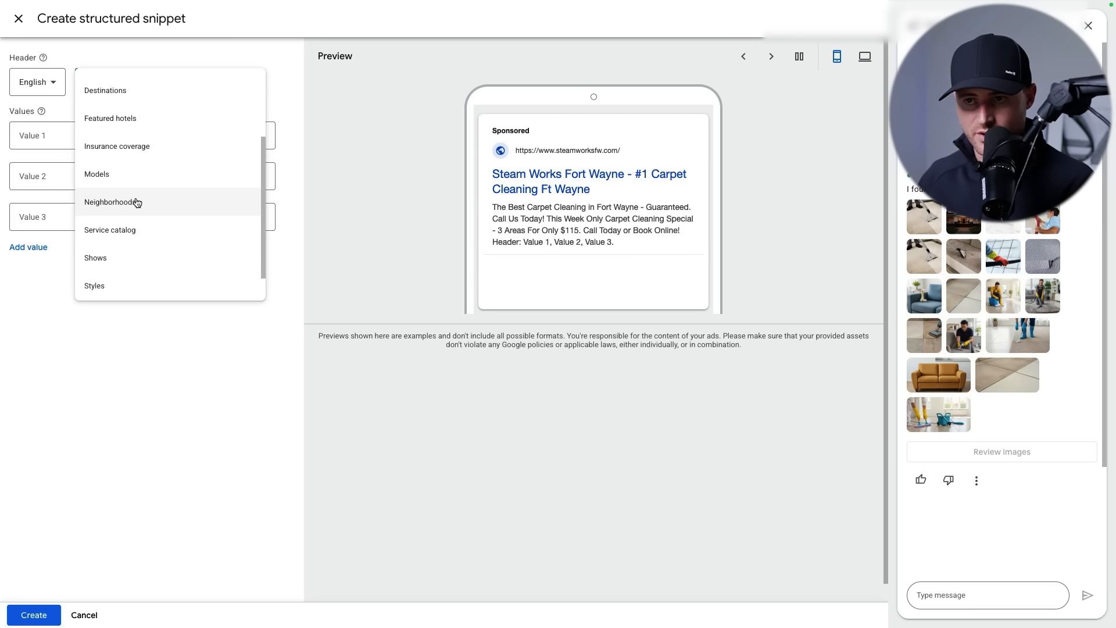
scroll(164, 266, down, 3)
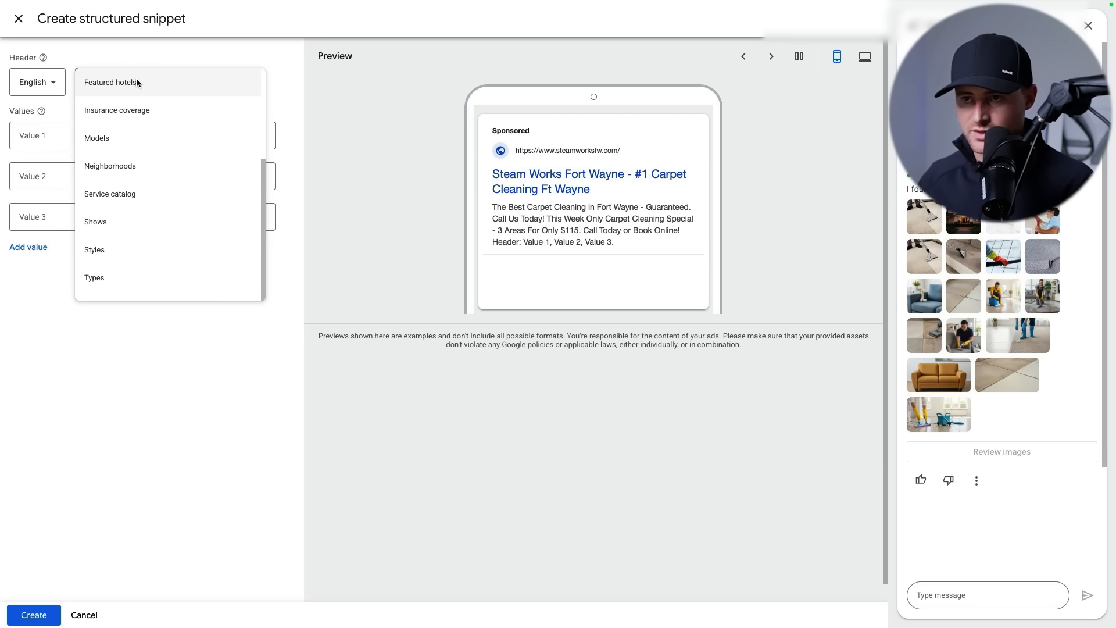
scroll(148, 145, up, 3)
click(42, 142)
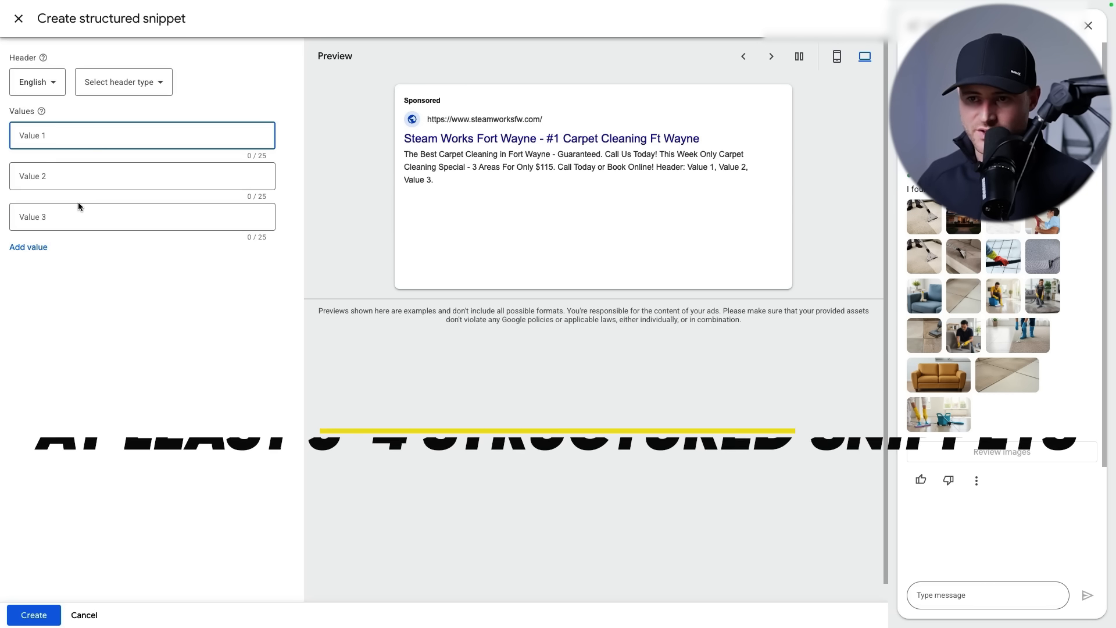
click(77, 206)
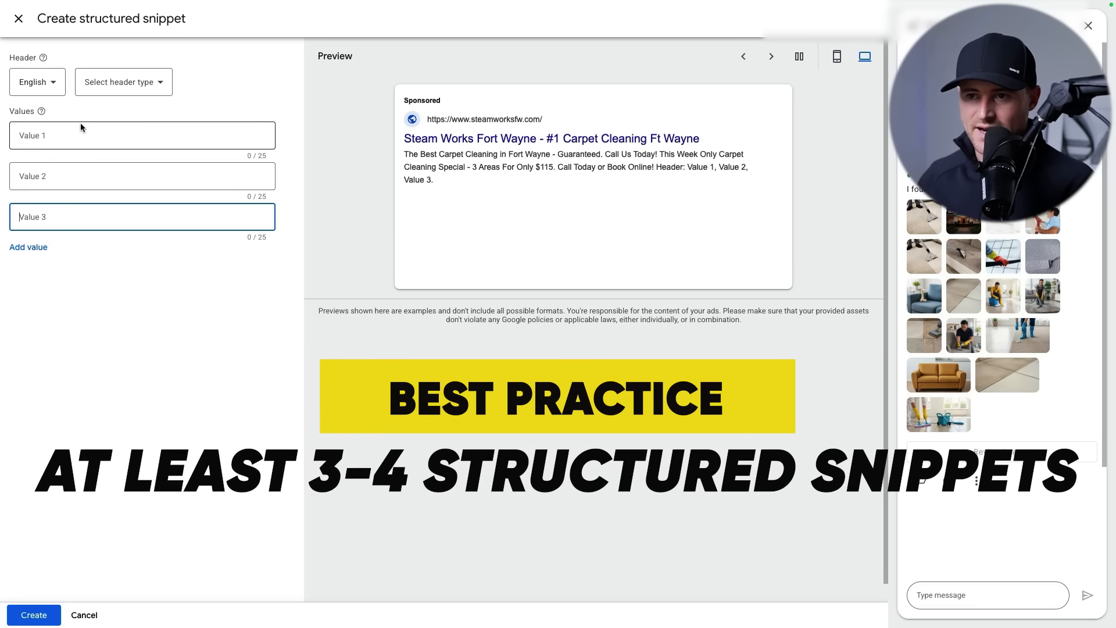
click(84, 614)
click(235, 15)
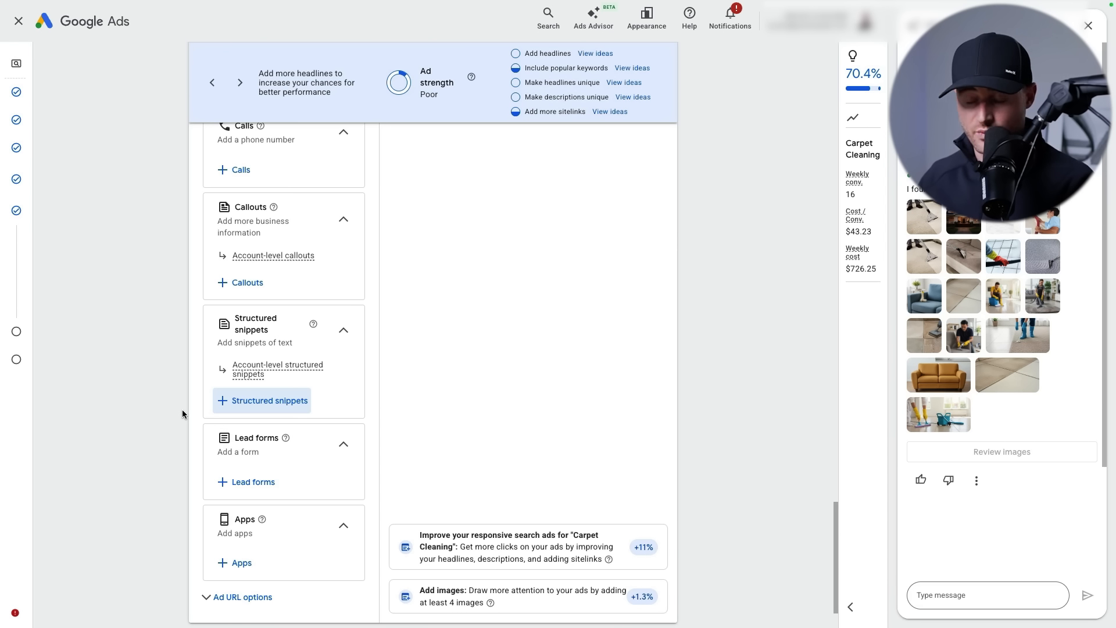
Review the ad's URL options, including the tracking template, final URL suffix and custom parameter, and collapse them again
scroll(179, 412, down, 2)
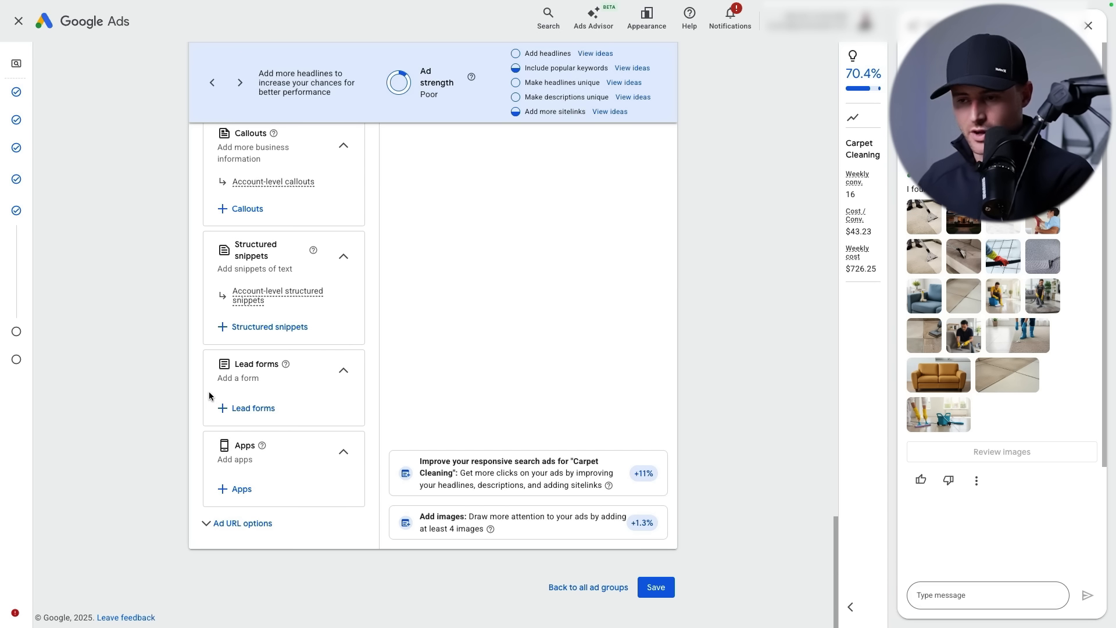
click(243, 524)
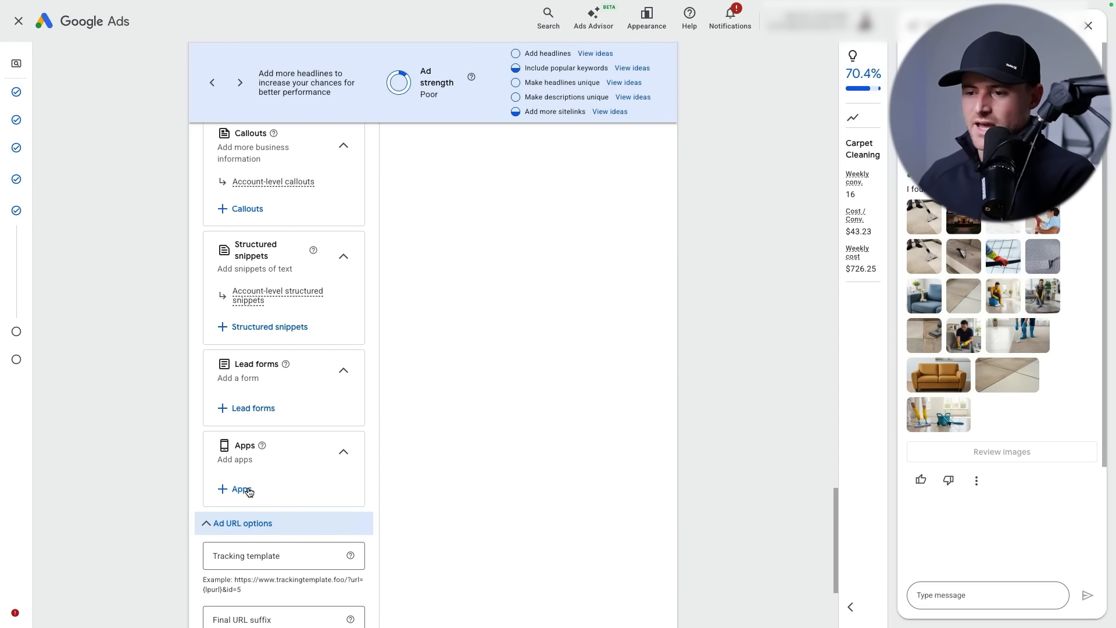
scroll(192, 447, down, 3)
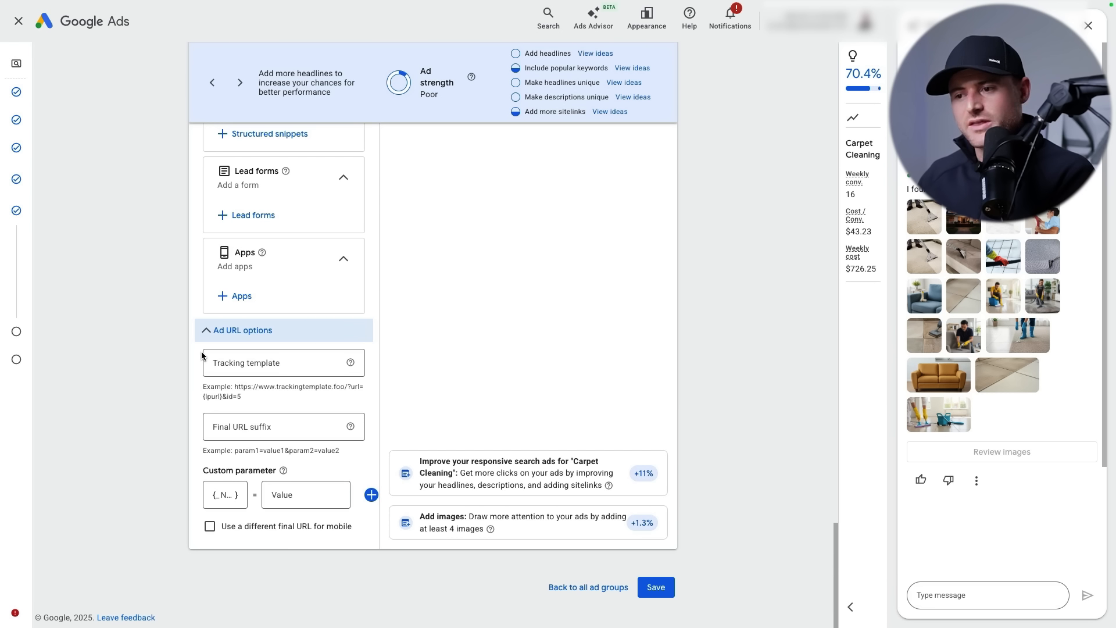
click(226, 497)
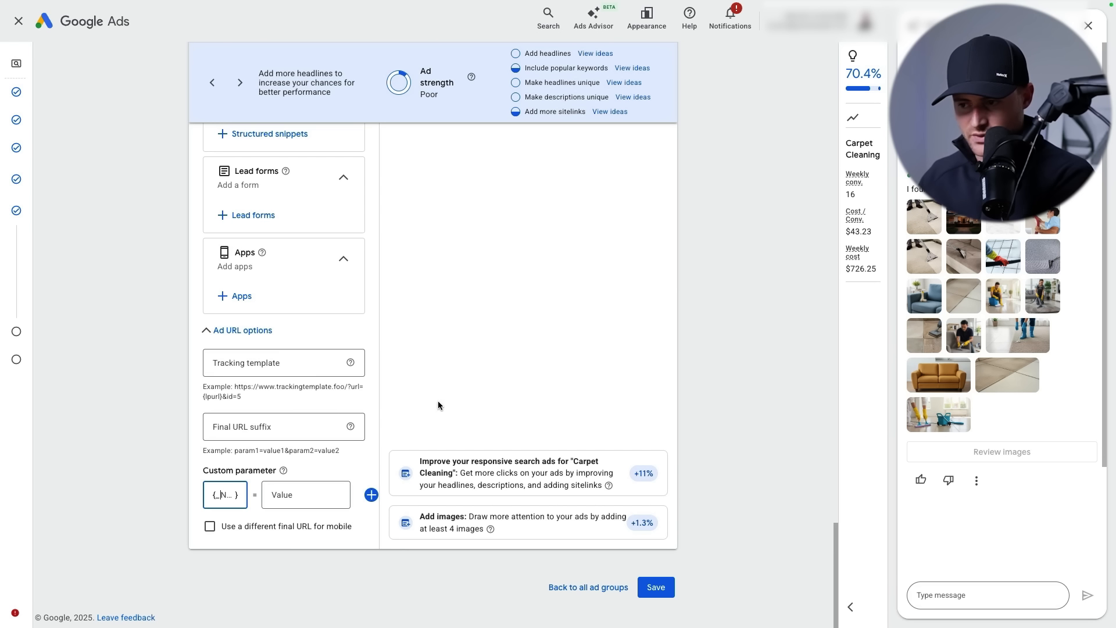
click(222, 335)
Save the Carpet Cleaning ad group after a last look through its keywords and assets, and continue past the ad groups overview
scroll(176, 441, up, 15)
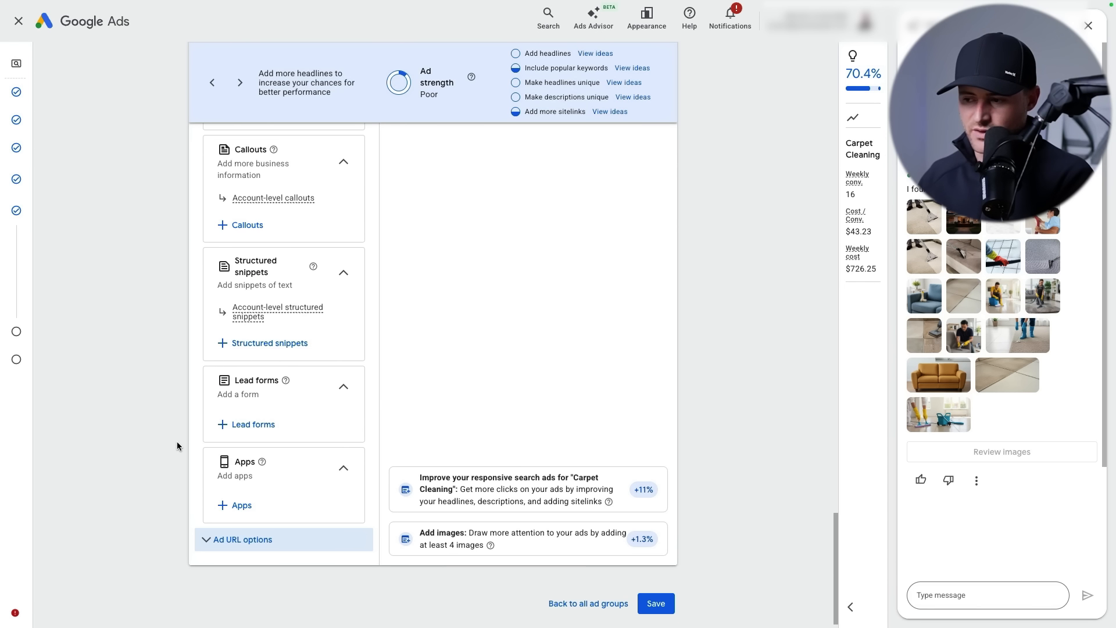
scroll(176, 441, up, 10)
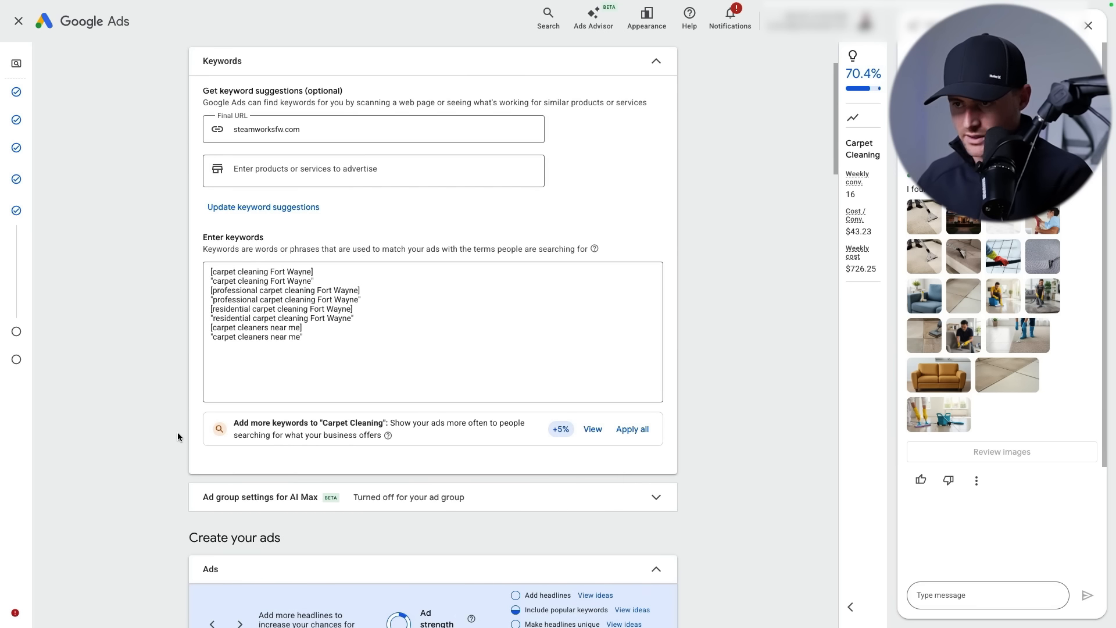
scroll(181, 432, down, 20)
scroll(183, 444, down, 10)
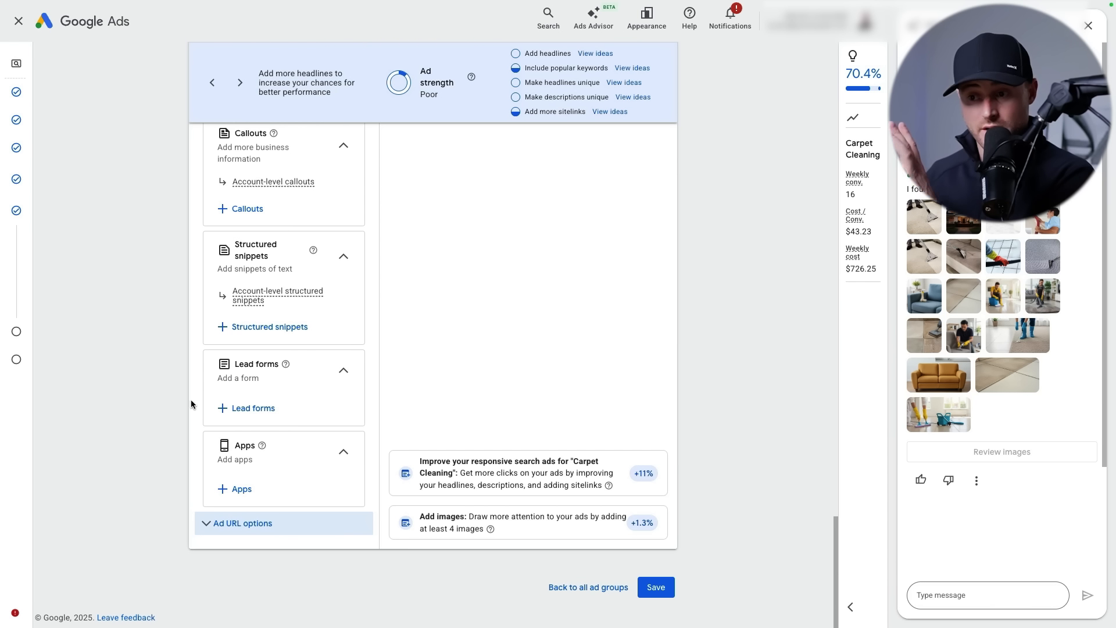
click(655, 587)
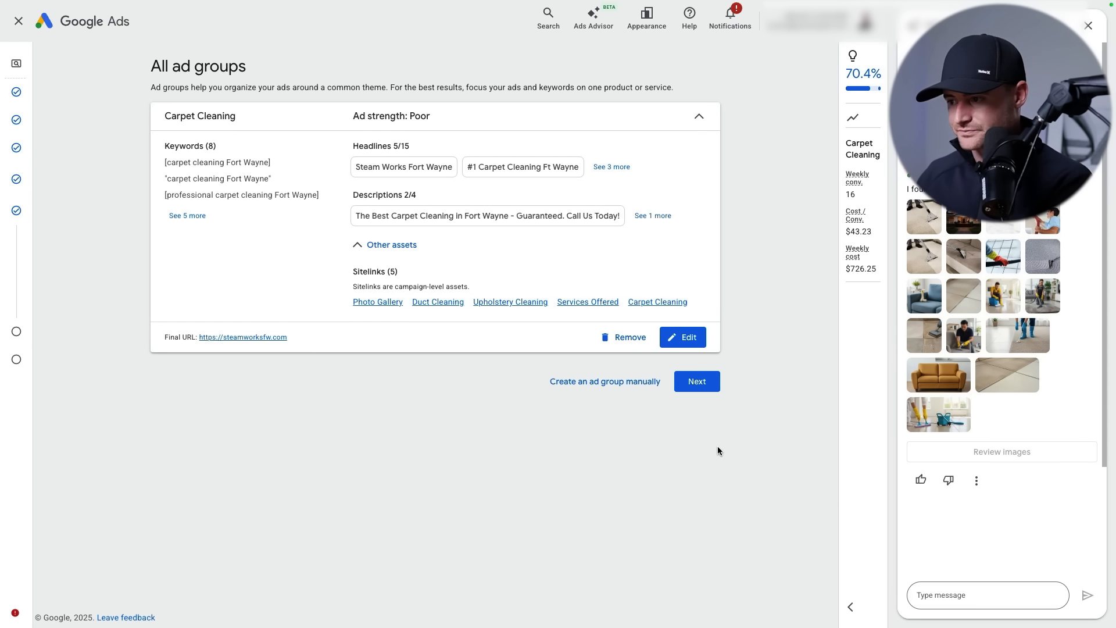
mouse_move(16, 64)
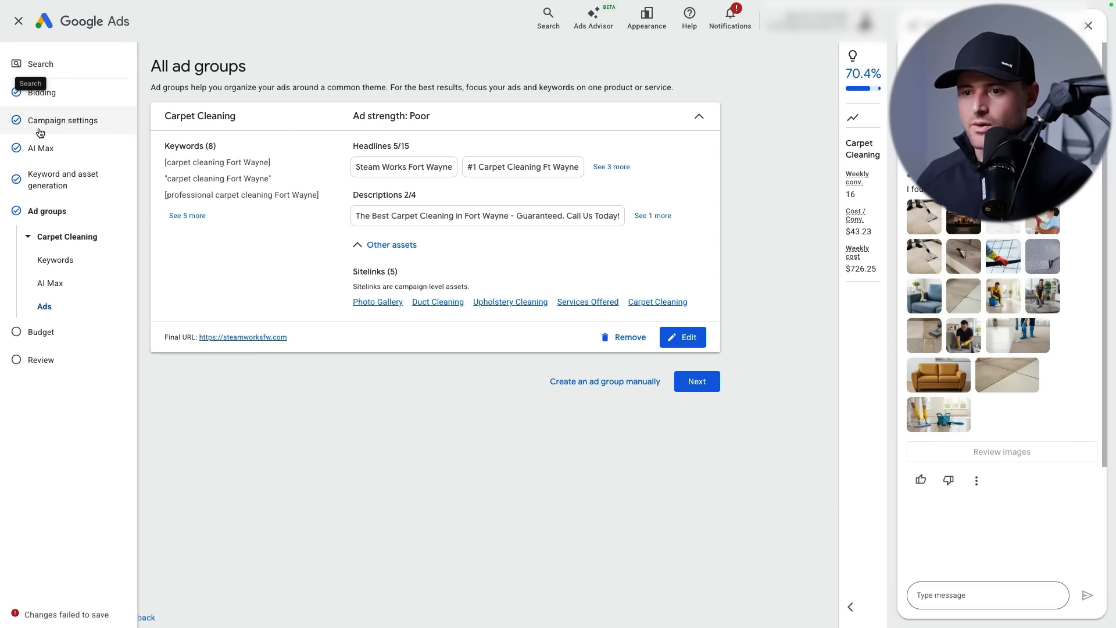
click(693, 383)
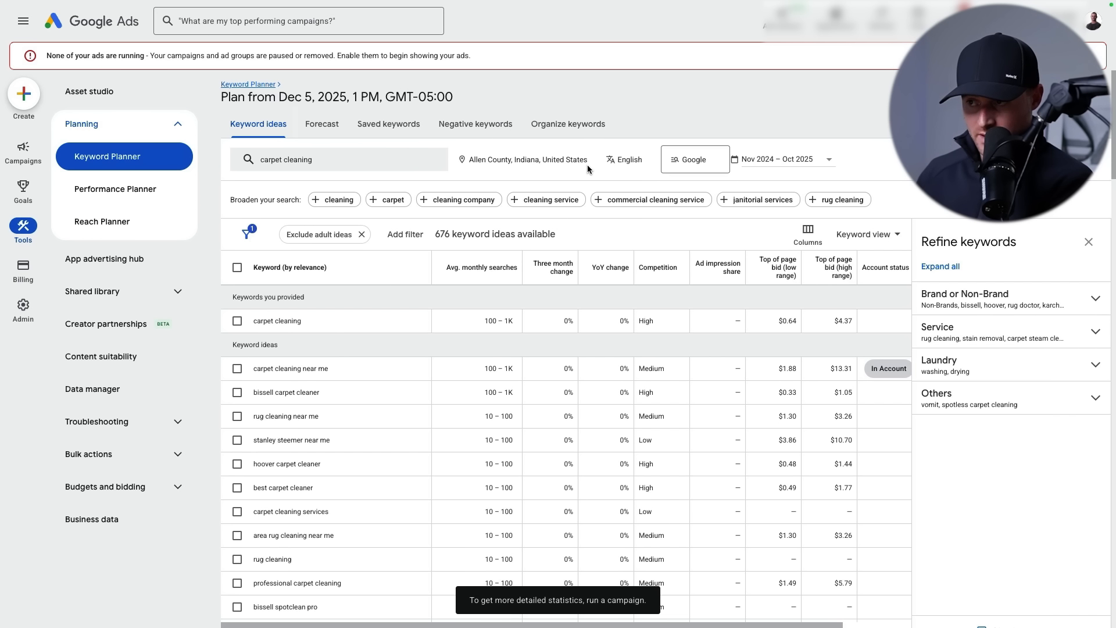
Look through the keyword ideas for Allen County, paying attention to "carpet cleaning" and "carpet cleaning near me"
drag(254, 322, 339, 333)
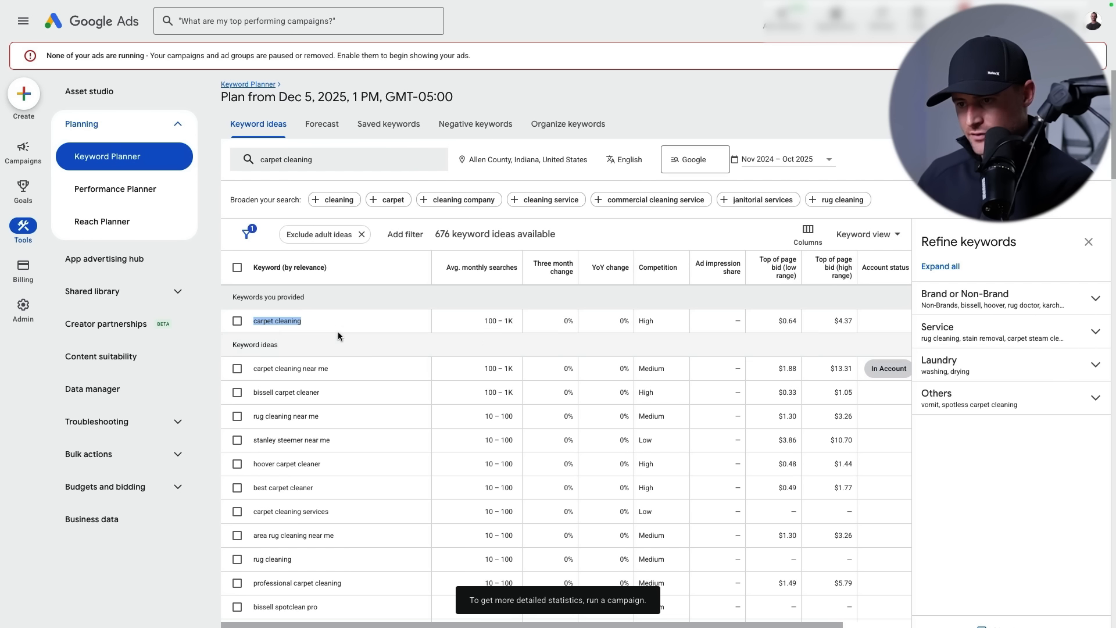
drag(361, 370, 242, 380)
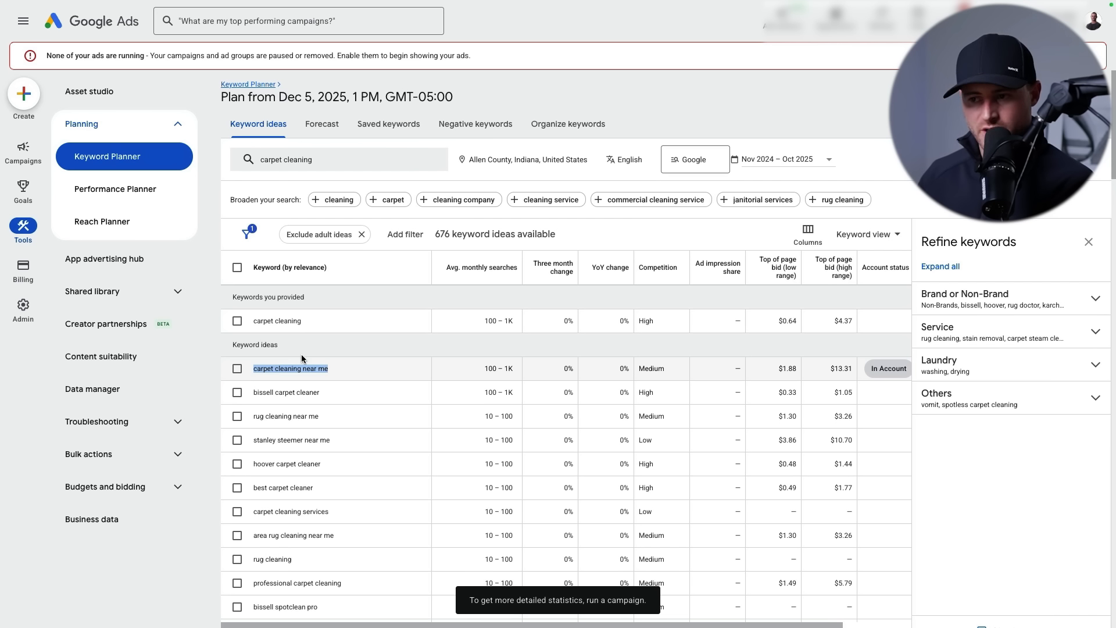
double_click(293, 321)
triple_click(290, 365)
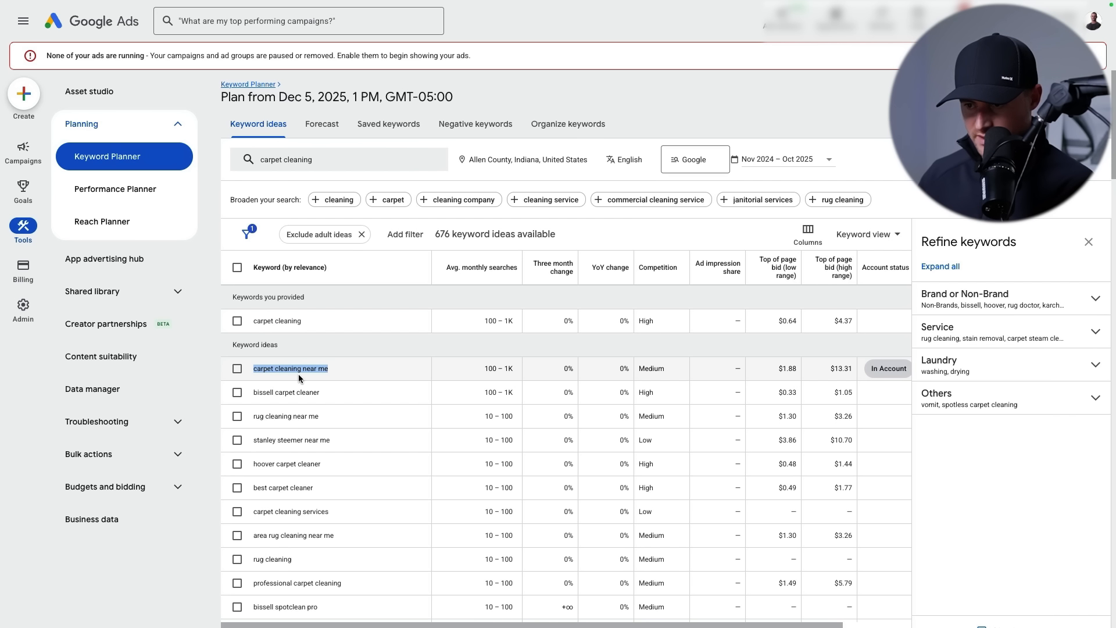
scroll(365, 361, down, 10)
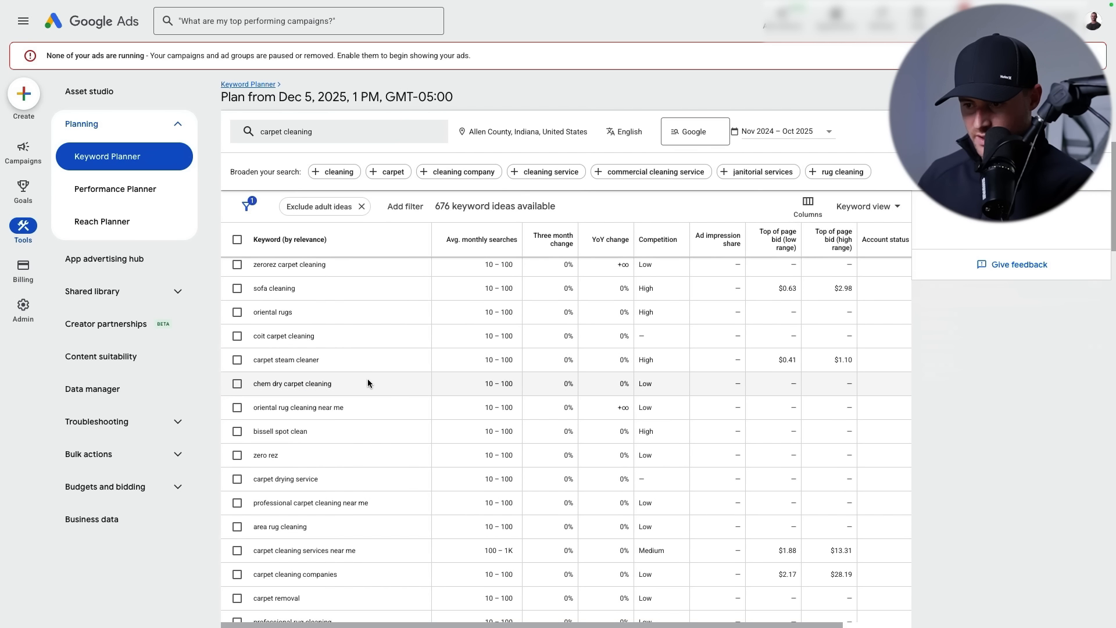
scroll(371, 383, up, 10)
Add "carpet cleaning fort wayne" to the Keyword Planner search alongside "carpet cleaning" and get the results
click(357, 166)
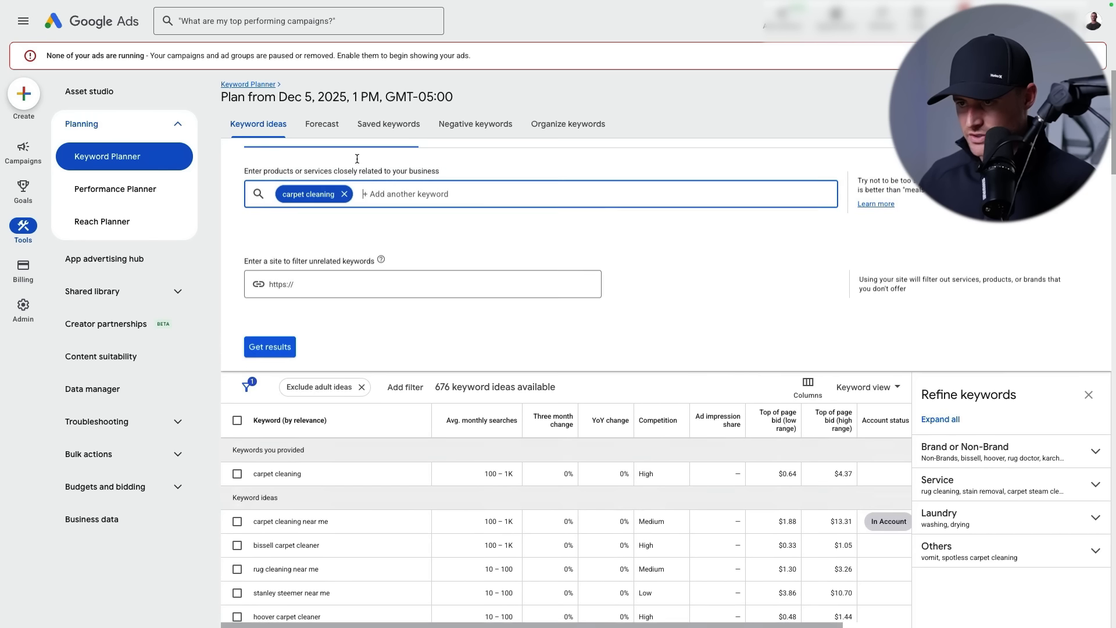
text(carpet clea)
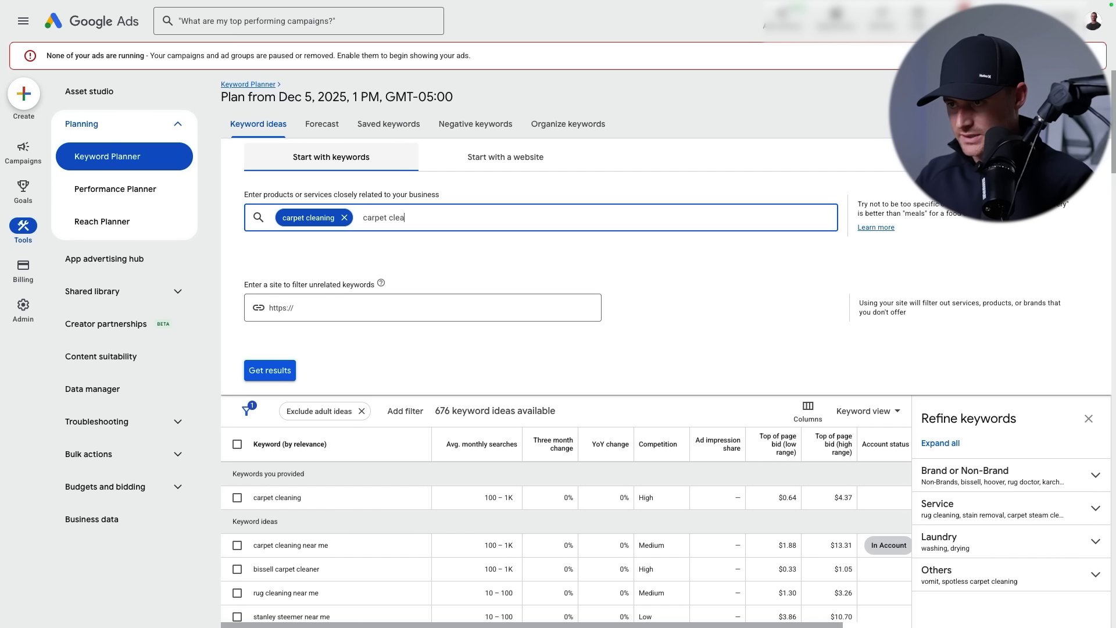
text(ning fort wayne)
key(Return)
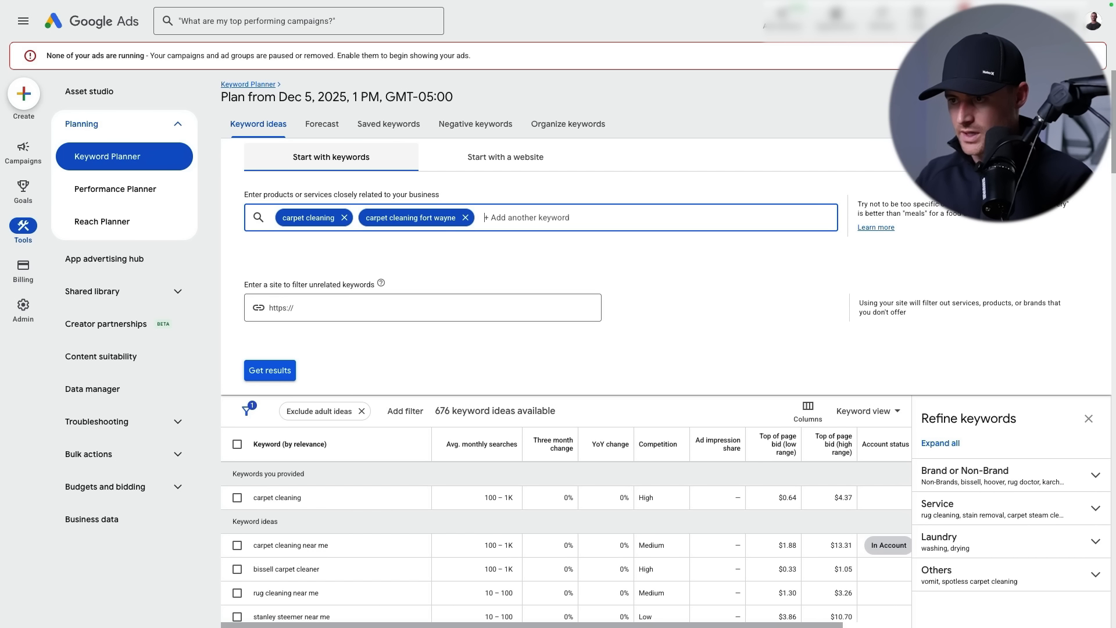
click(288, 371)
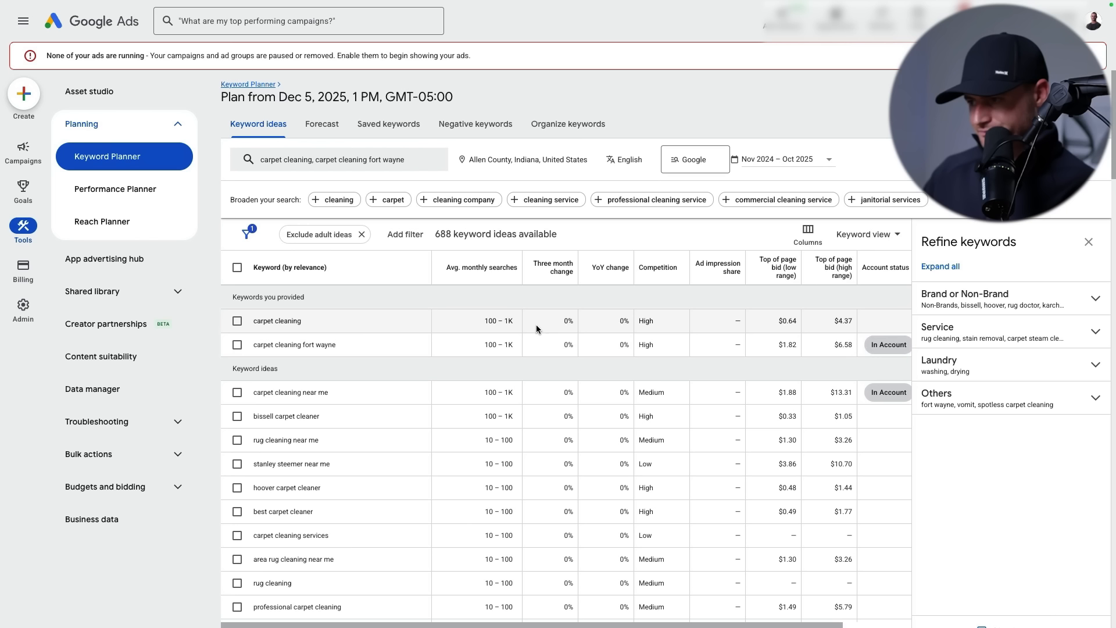
Compare the low-range and high-range top of page bids, focusing on the "carpet cleaning" keyword
mouse_move(790, 281)
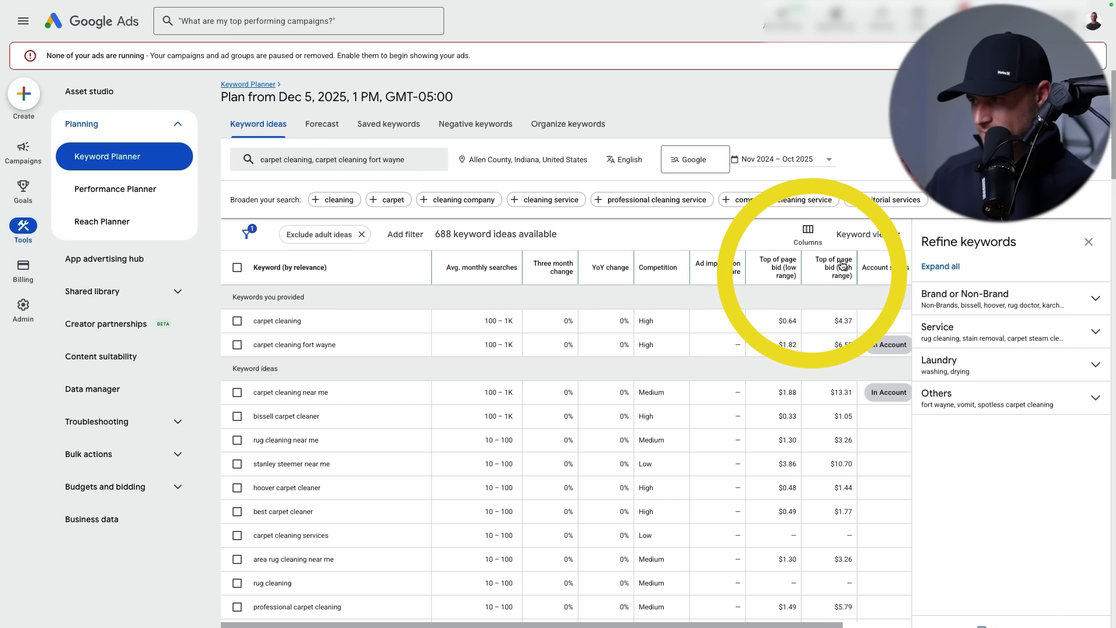
mouse_move(843, 266)
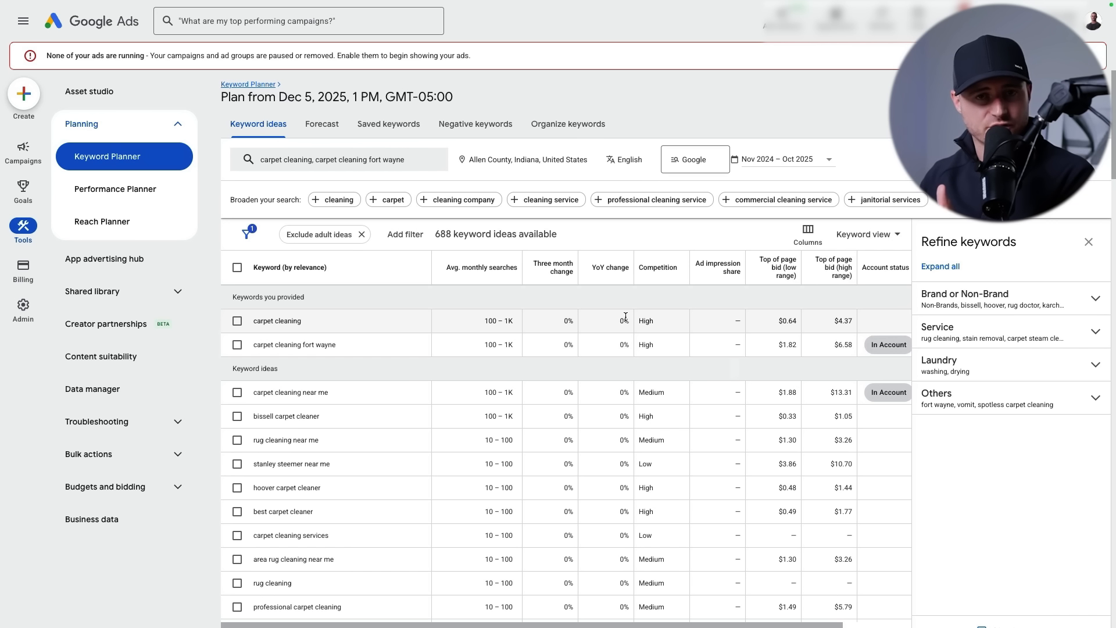
drag(776, 320, 849, 327)
drag(777, 344, 811, 331)
click(853, 344)
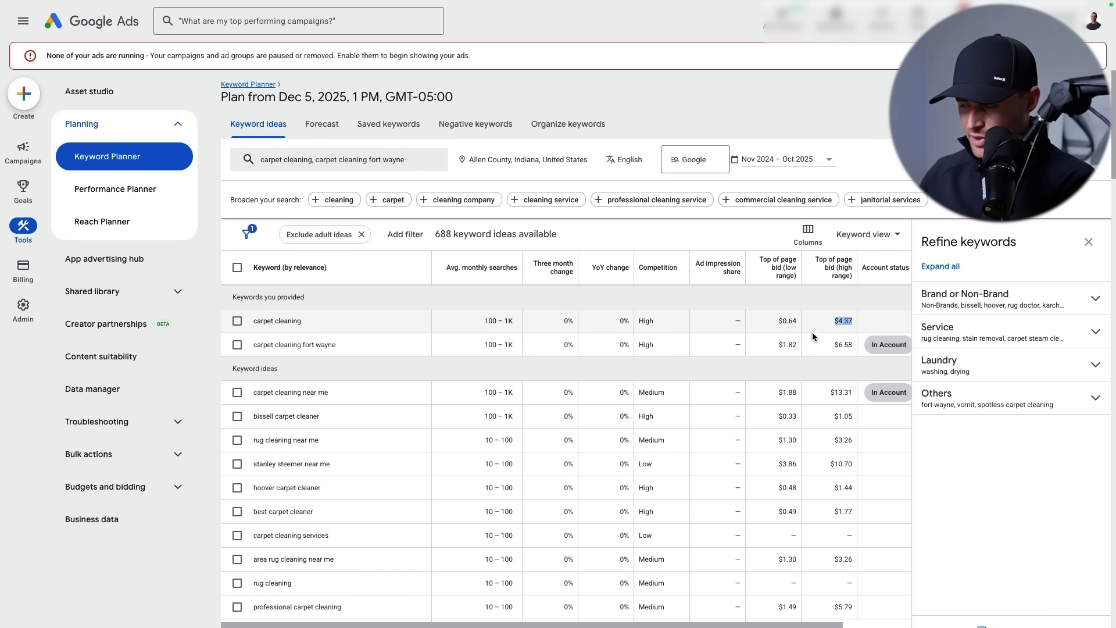
click(781, 350)
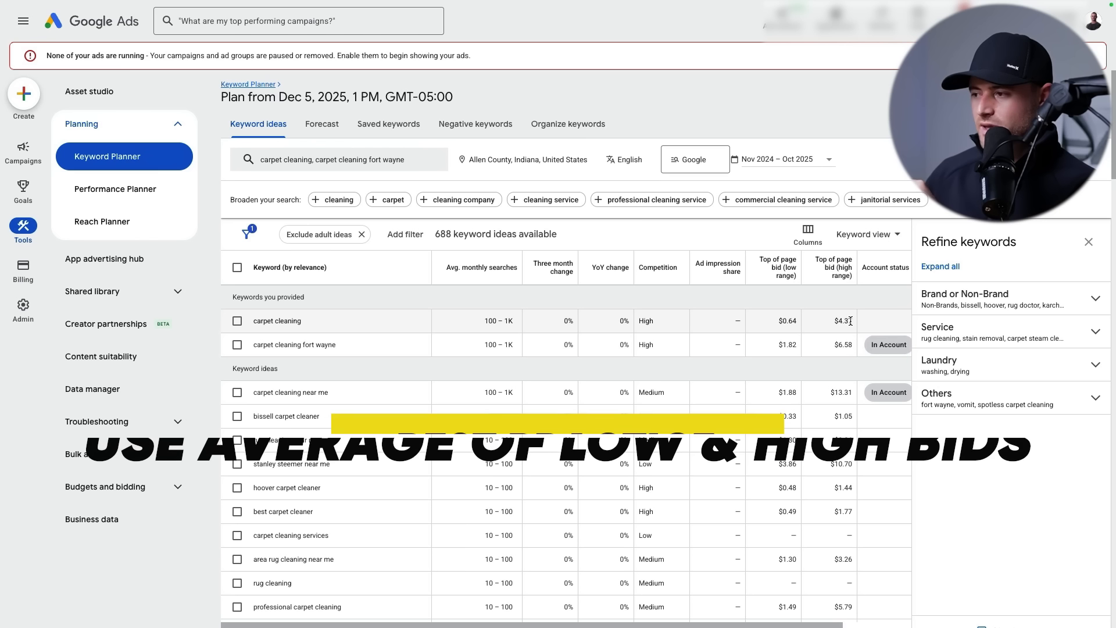
drag(854, 321, 835, 321)
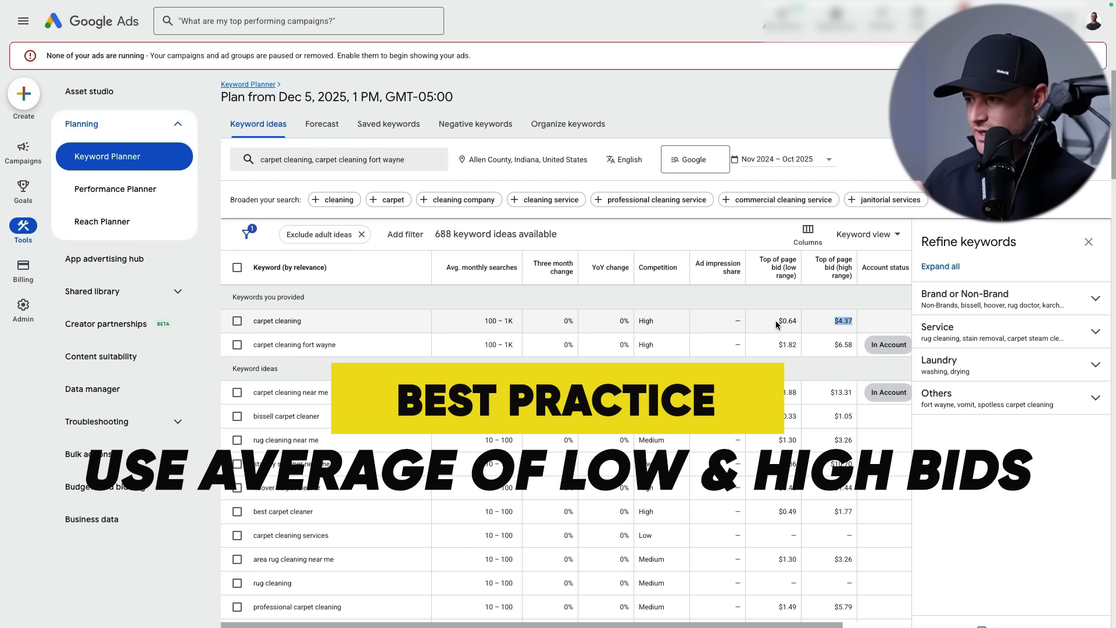
drag(778, 321, 788, 324)
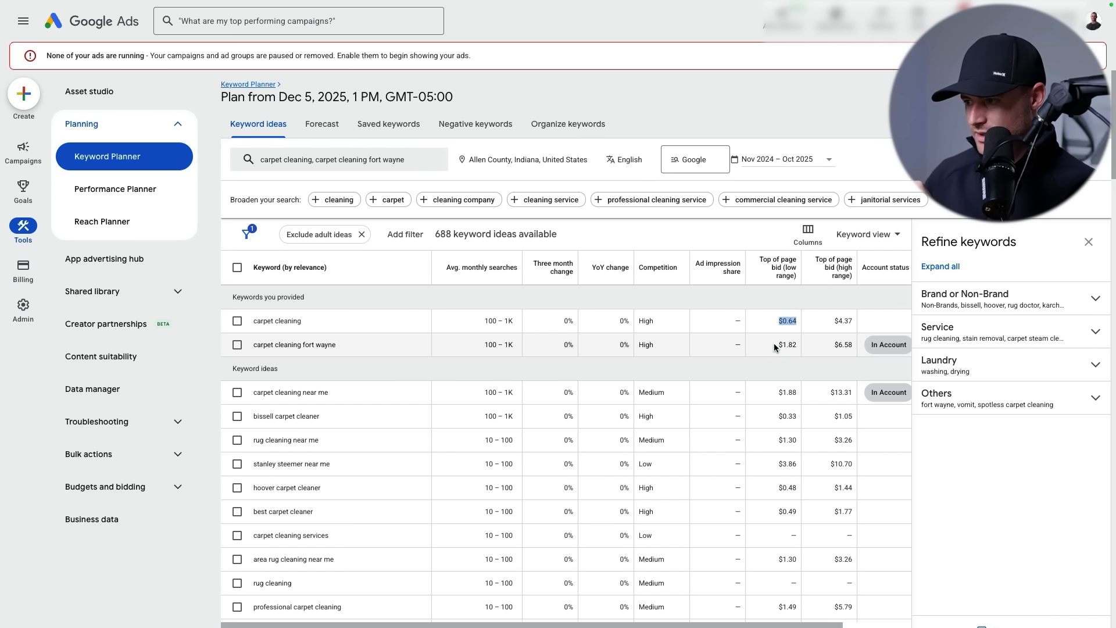
Examine the low and high top of page bids for the "carpet cleaning fort wayne" keyword
drag(337, 344, 245, 351)
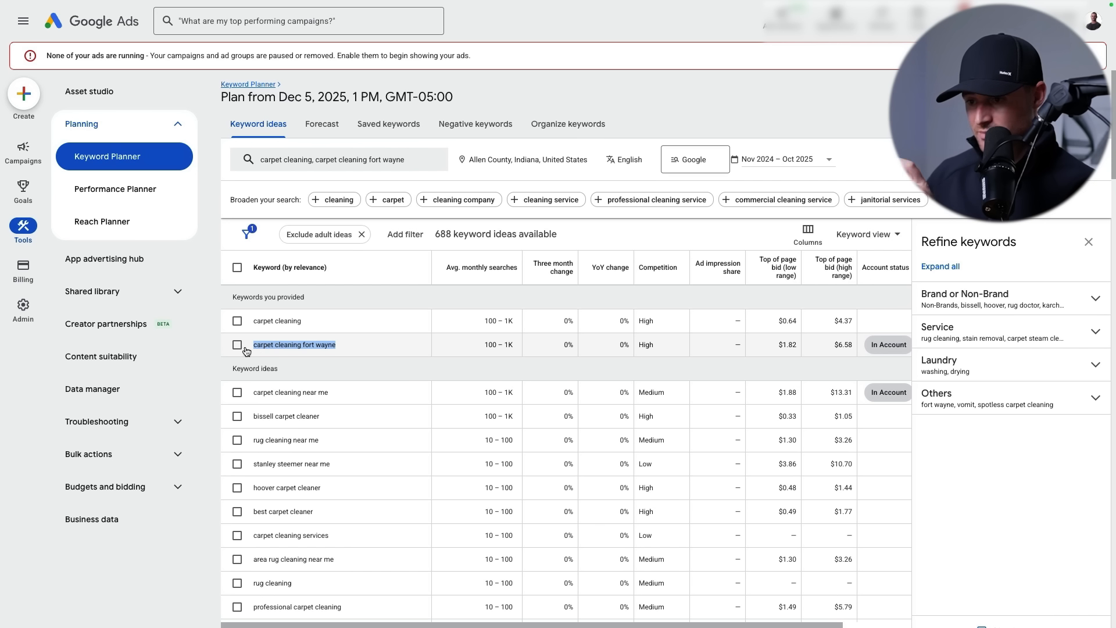
drag(776, 344, 801, 345)
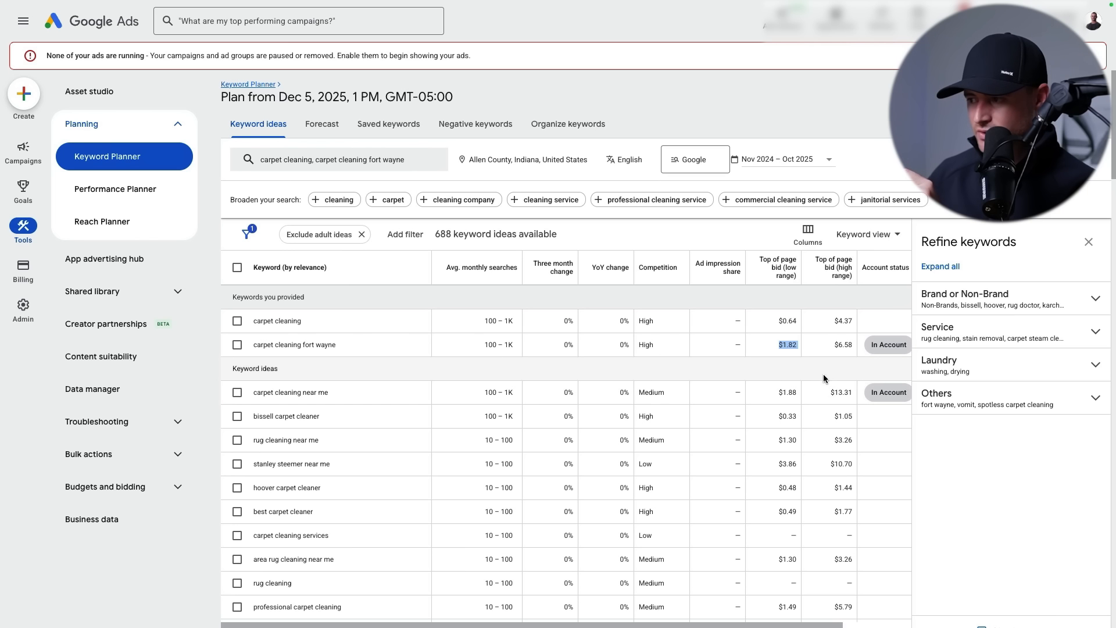
click(832, 342)
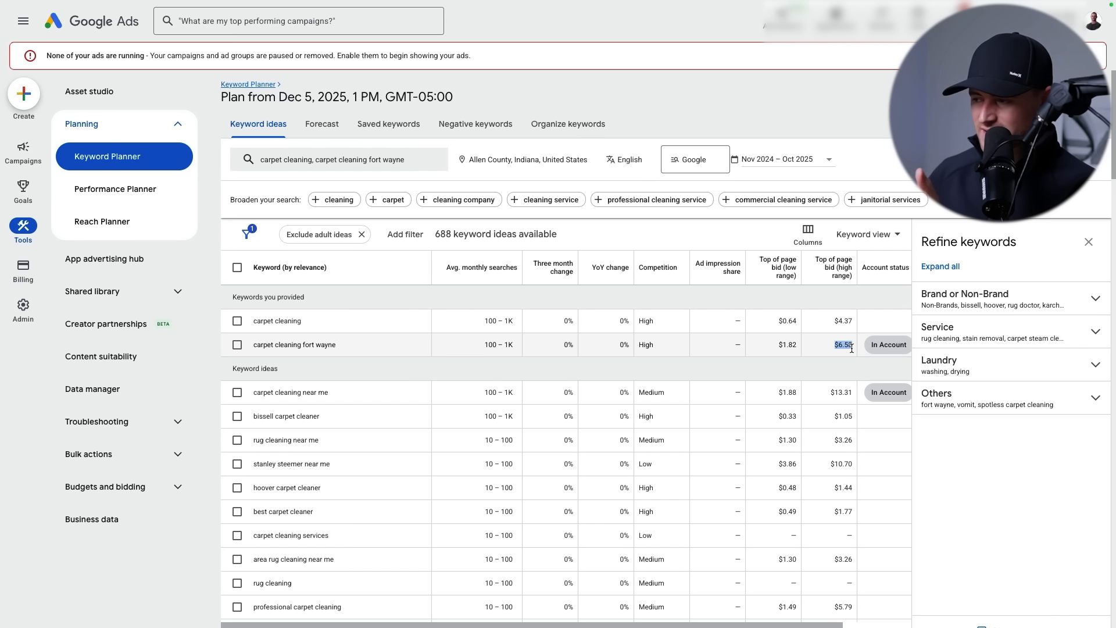
click(844, 352)
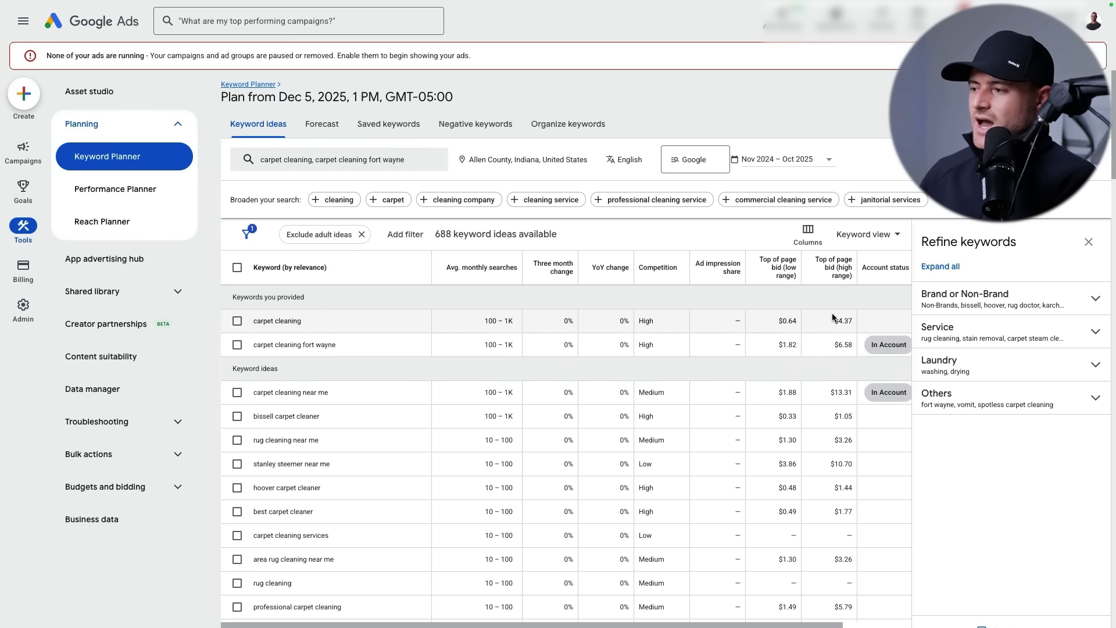
drag(852, 348, 774, 346)
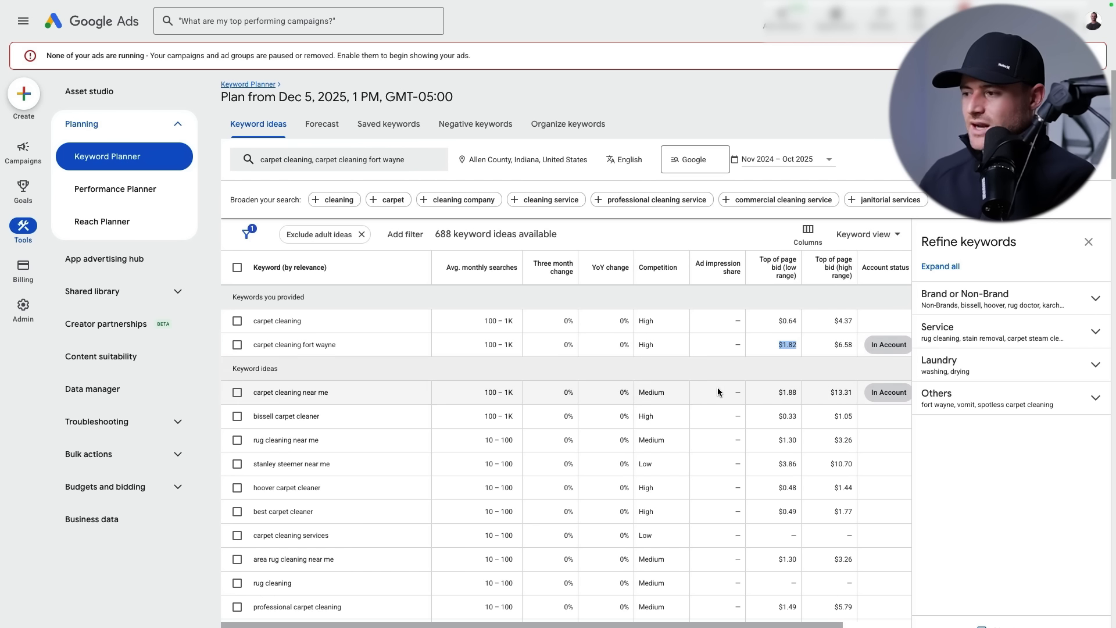
Check the campaign draft's custom budget, and return to Keyword Planner to recheck the bid range for "carpet cleaning fort wayne"
click(68, 26)
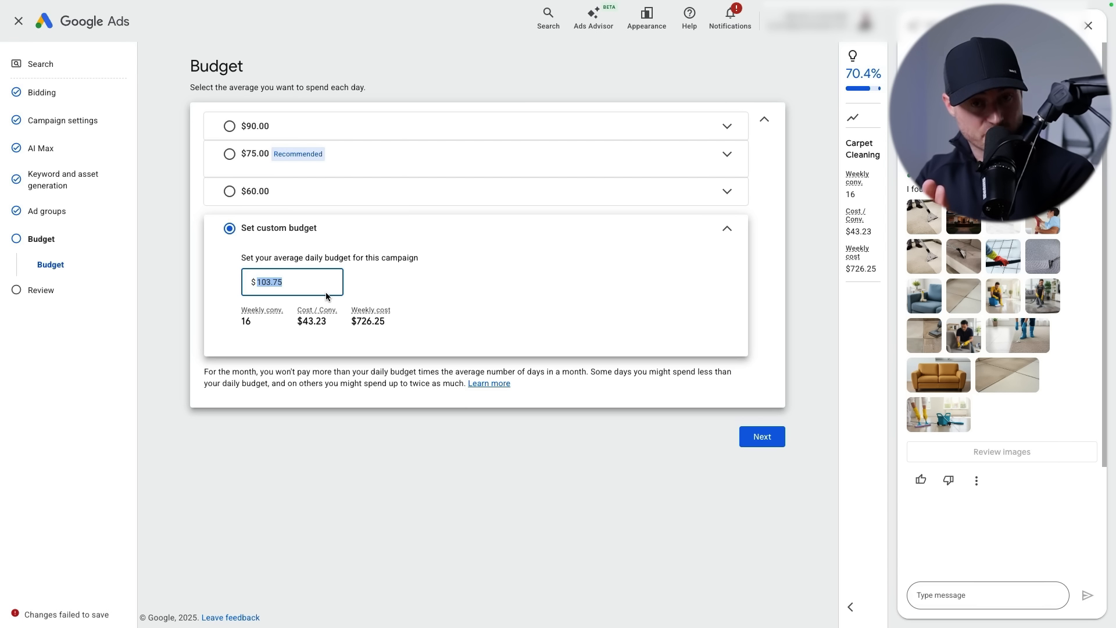
mouse_move(357, 3)
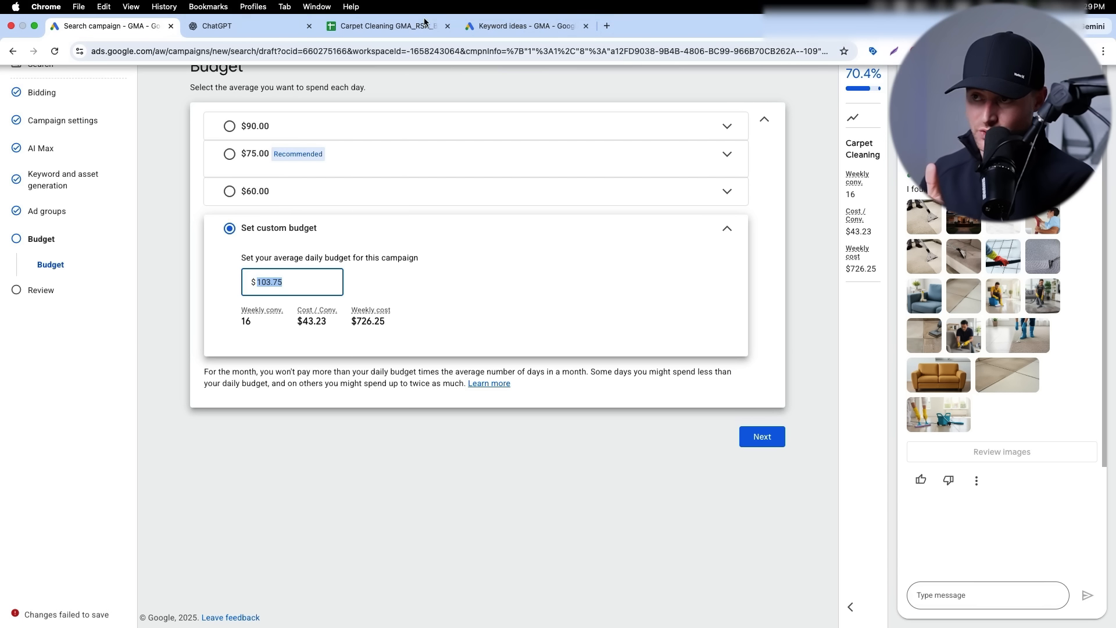
click(426, 23)
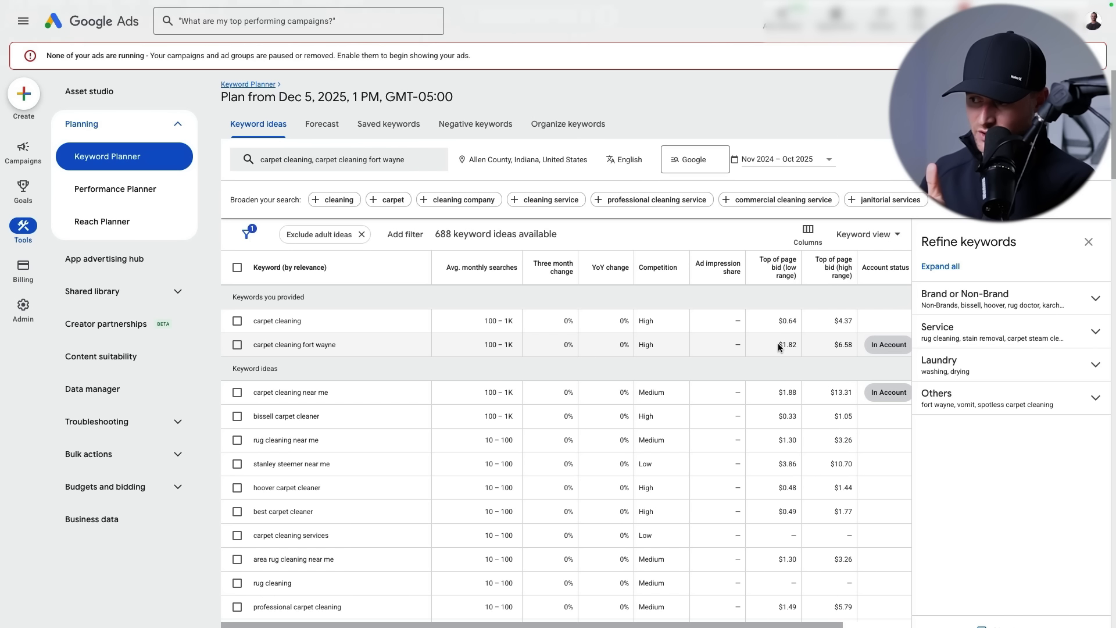
drag(779, 347, 853, 345)
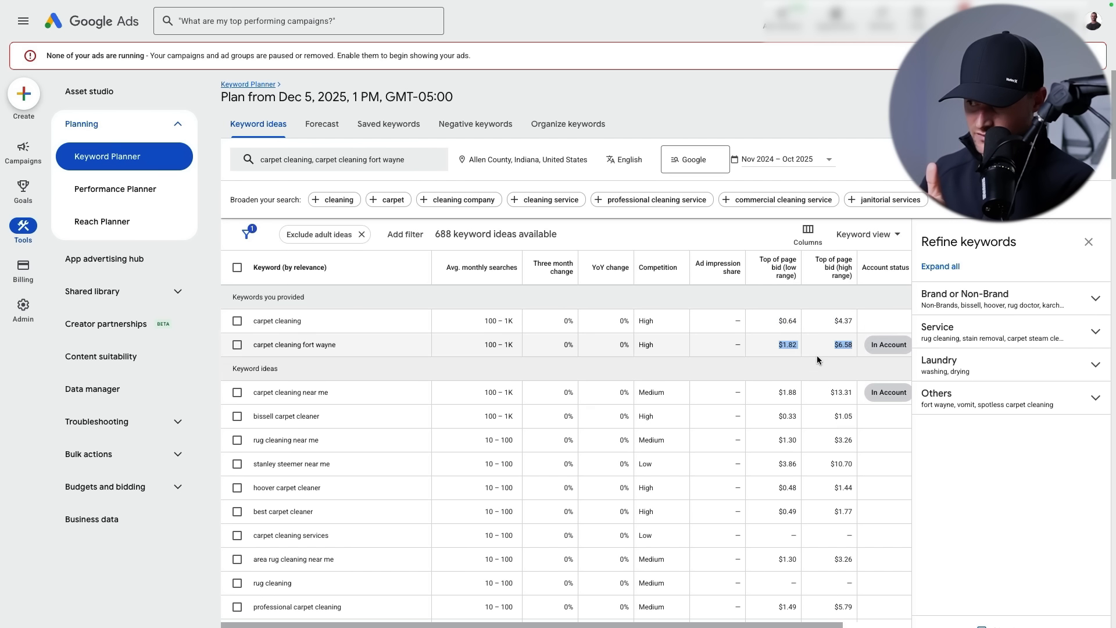
mouse_move(59, 6)
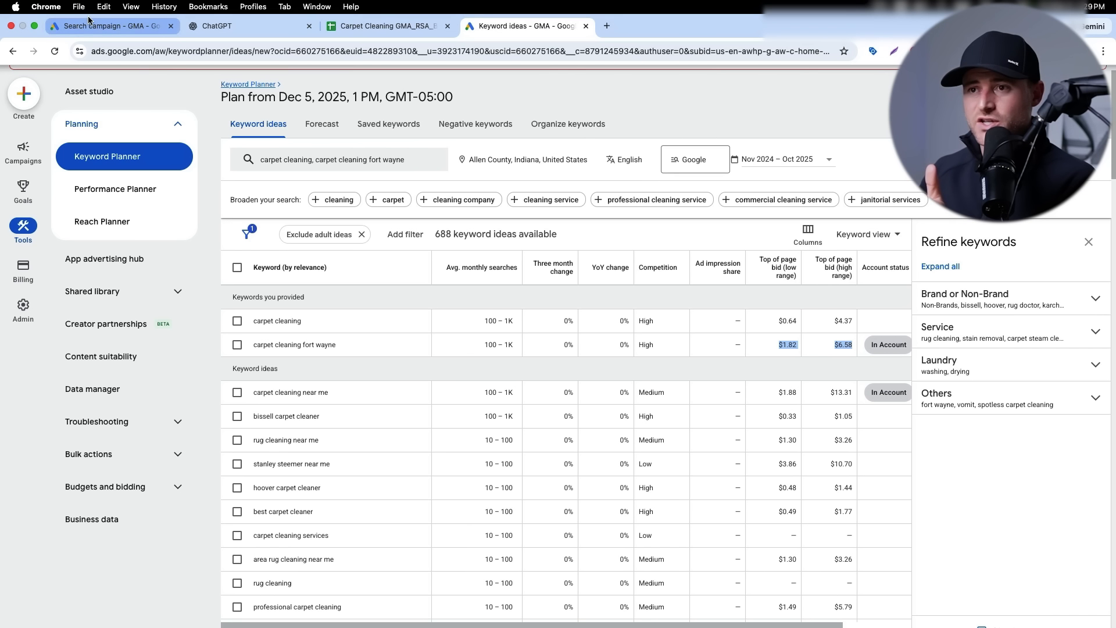
Set the campaign draft's custom average daily budget to $50 after trying $30, and continue to the campaign review
click(110, 26)
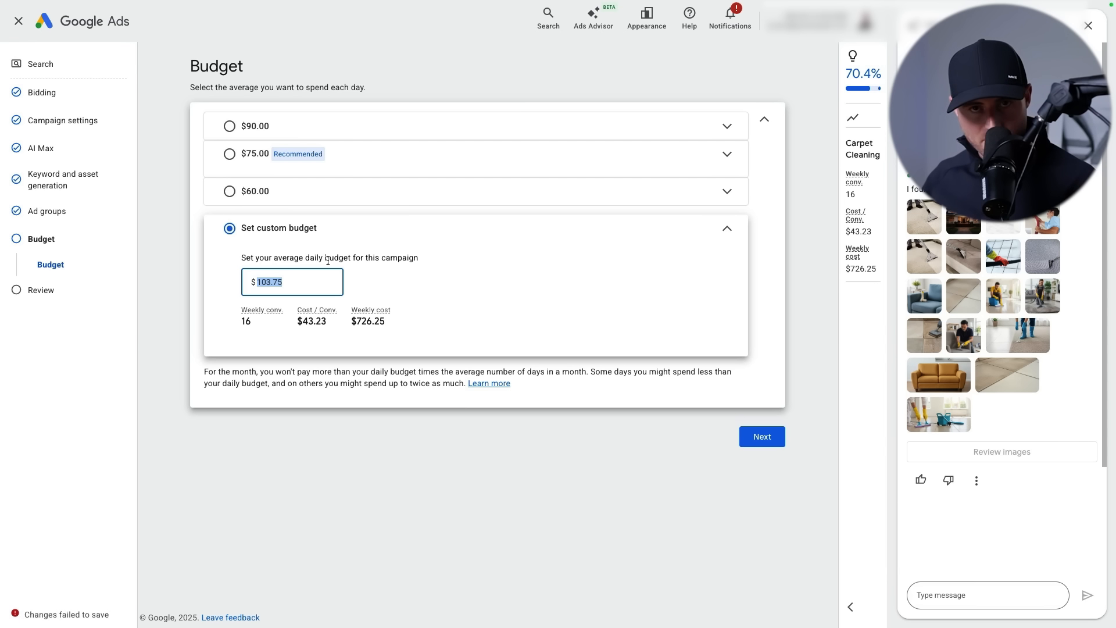
text(30)
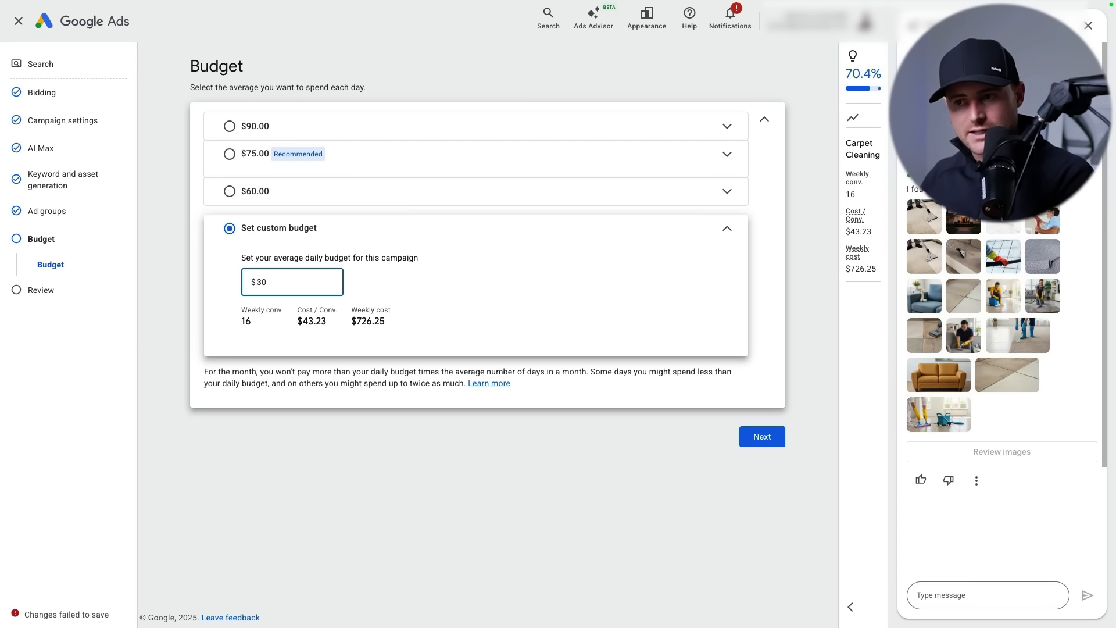
double_click(295, 283)
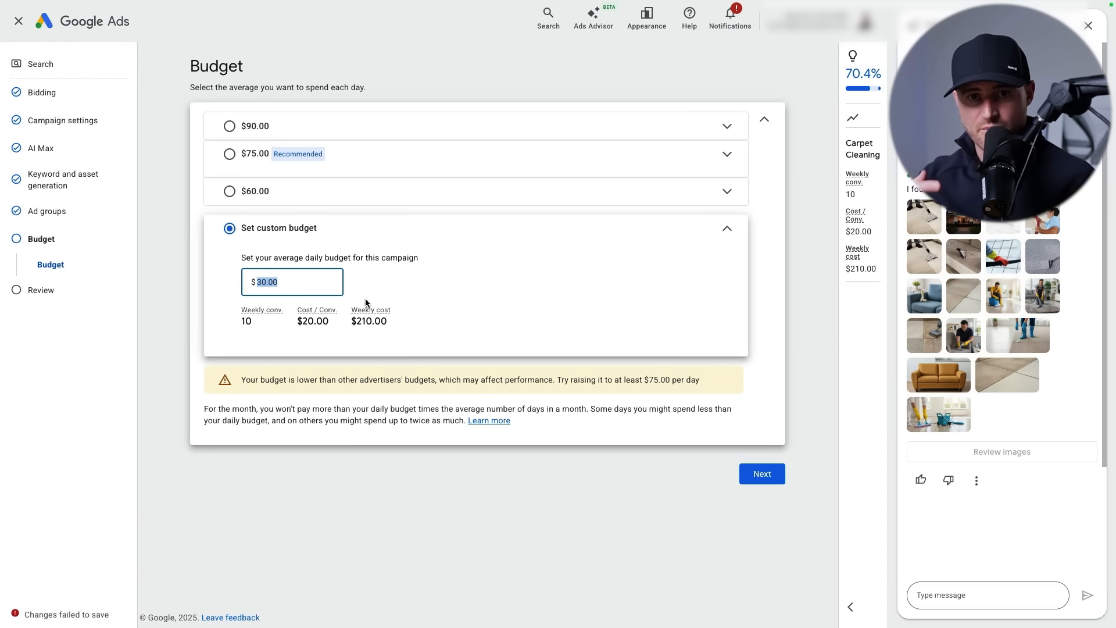
text(50)
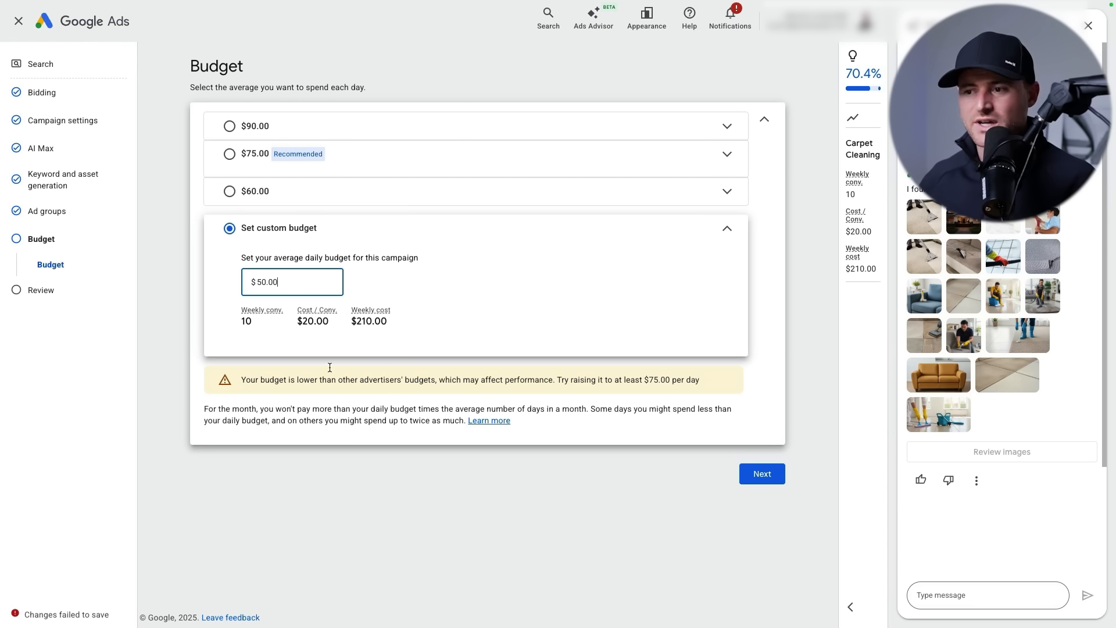
click(347, 546)
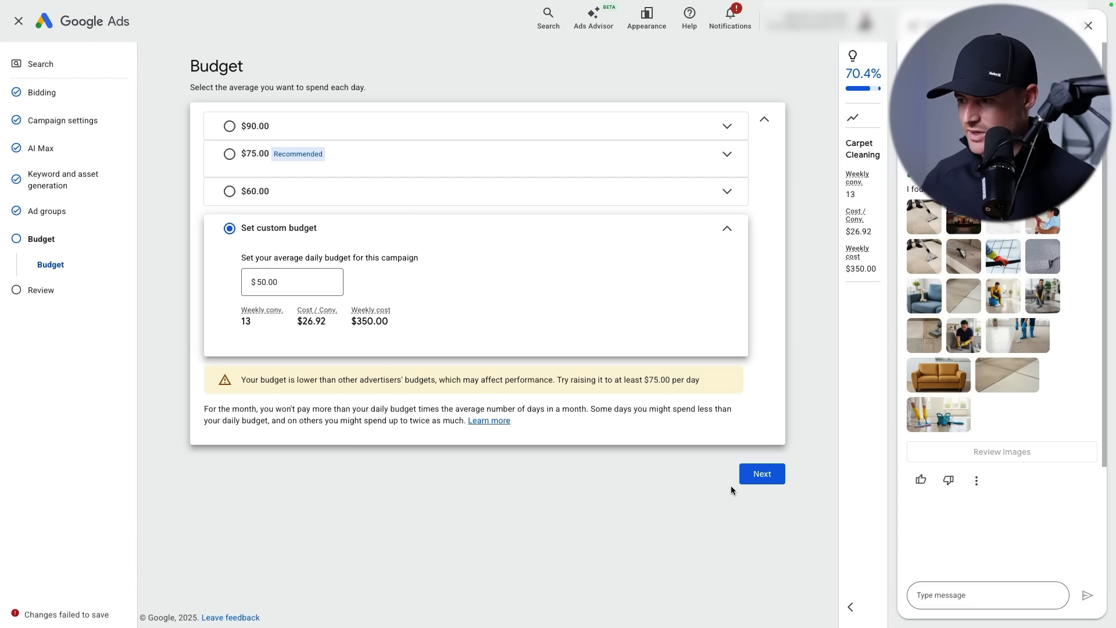
click(759, 474)
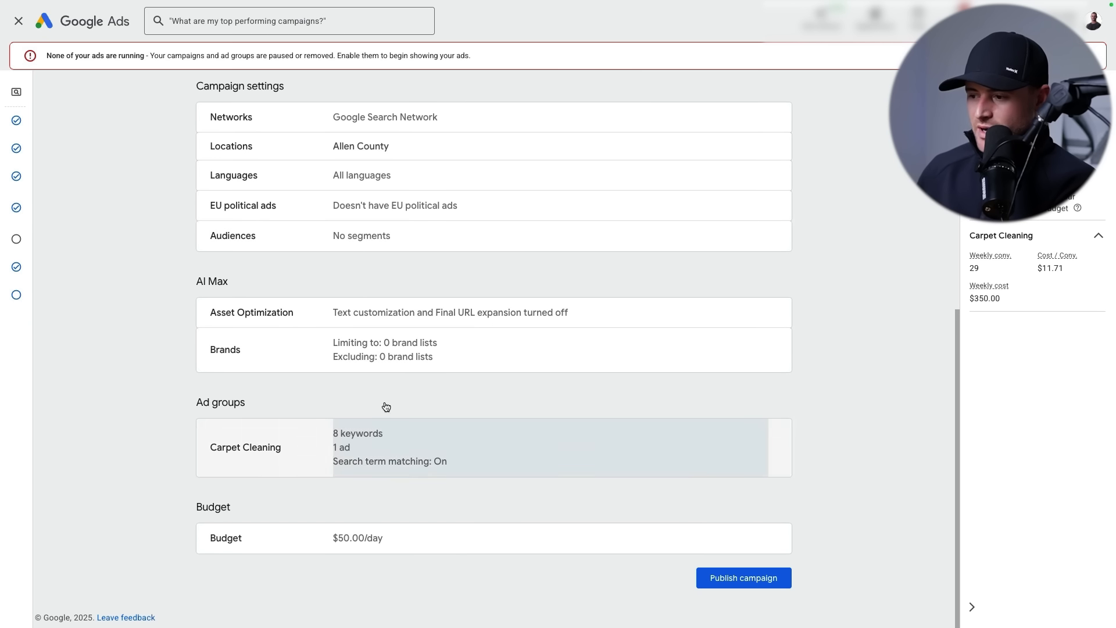
Set the campaign's targeted language to English instead of all languages, and save the campaign settings
scroll(386, 407, up, 2)
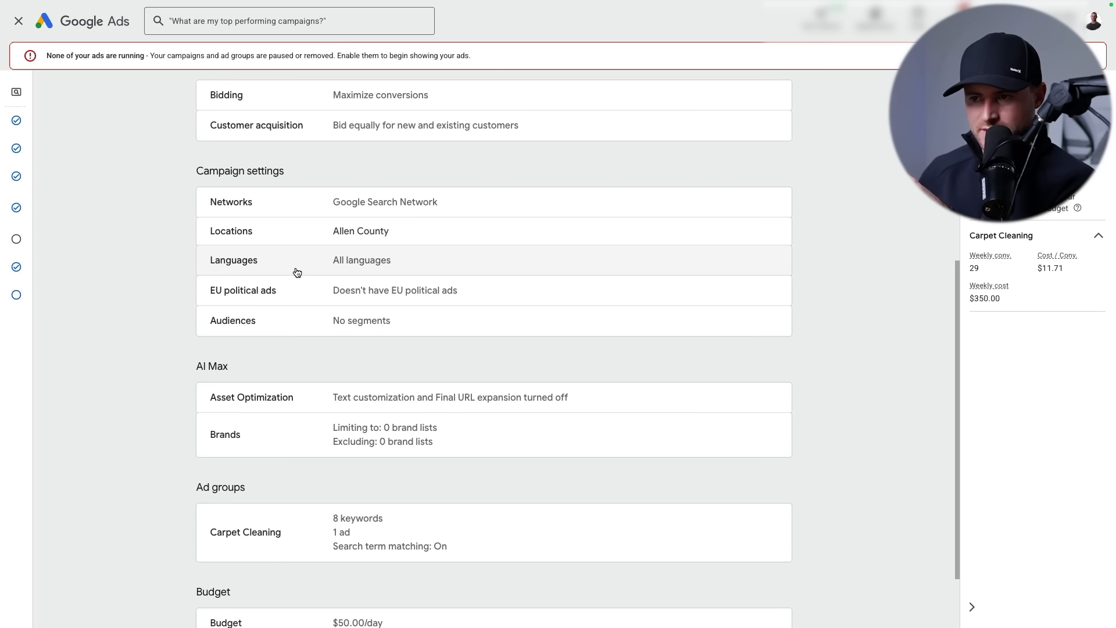
click(297, 273)
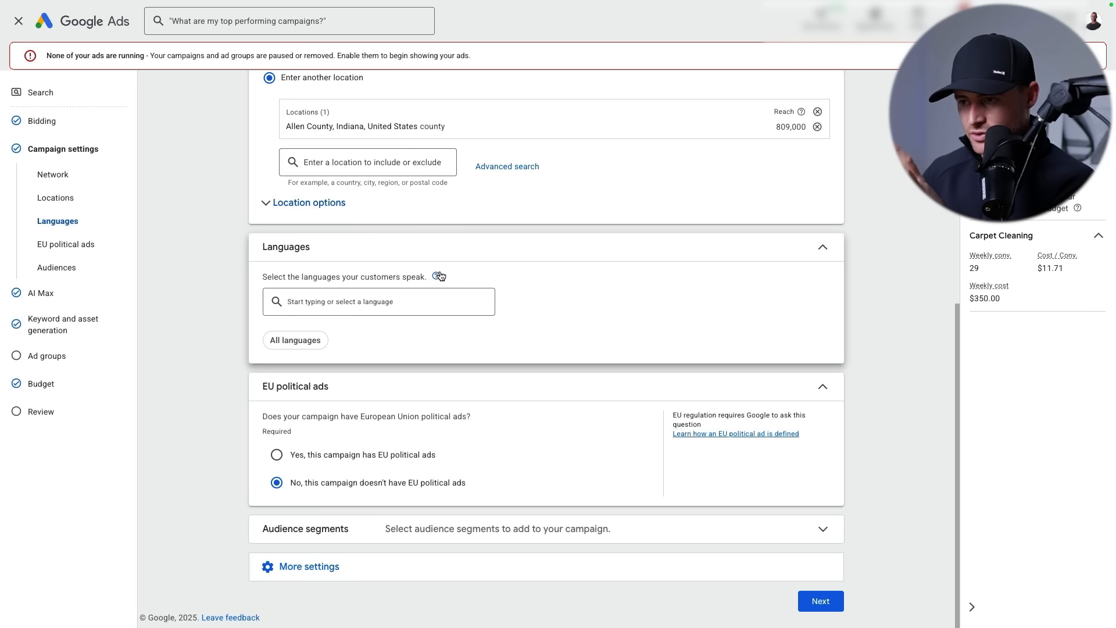
mouse_move(439, 277)
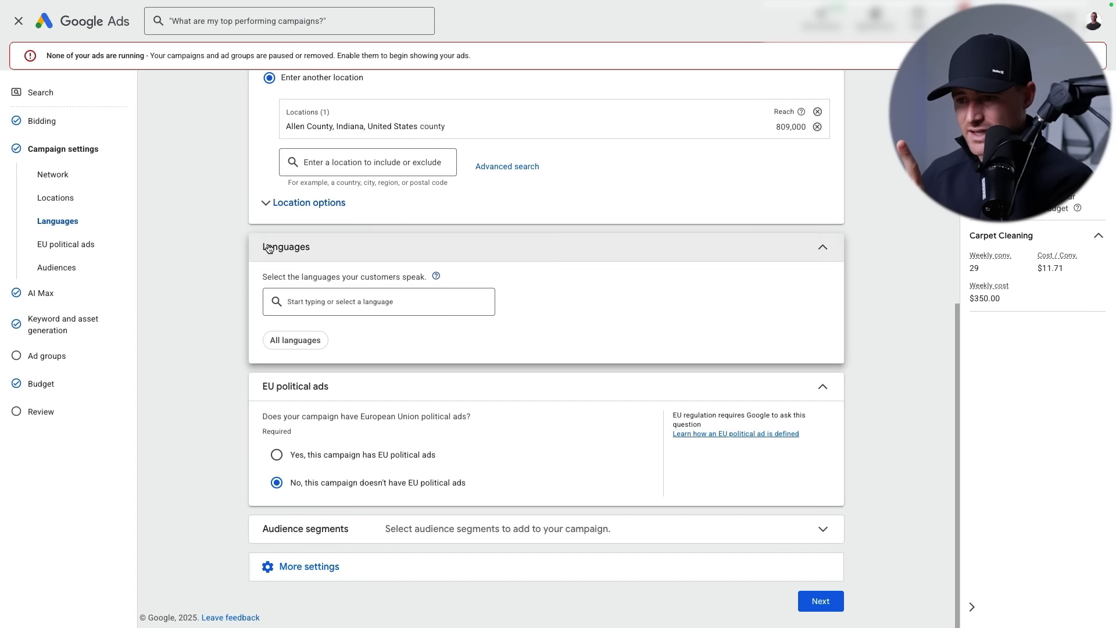
click(282, 301)
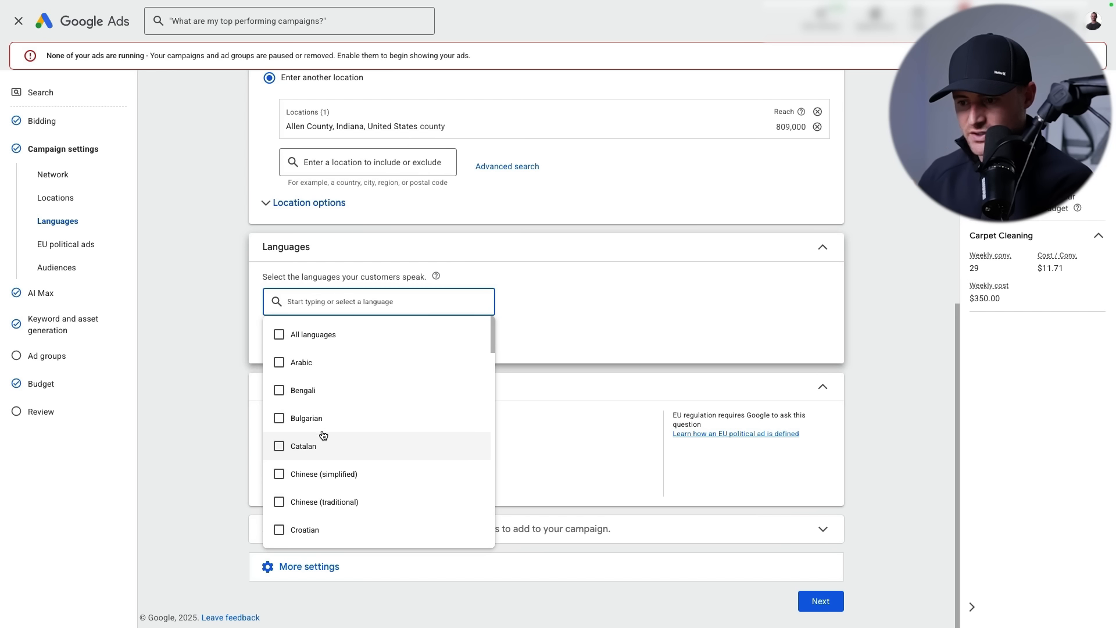
text(engl)
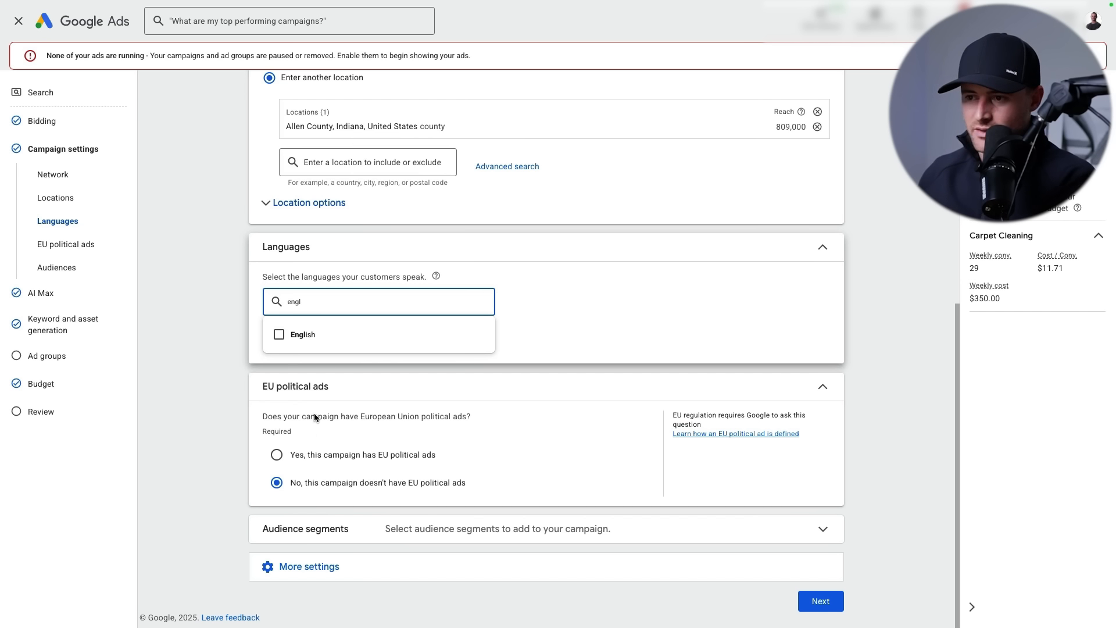
click(296, 336)
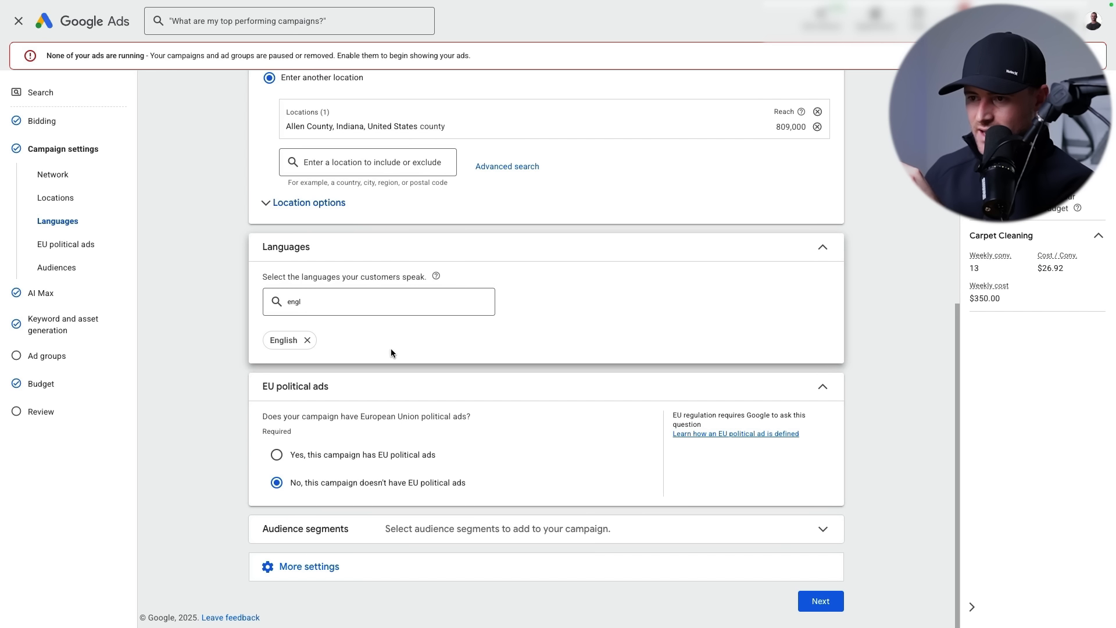
click(811, 601)
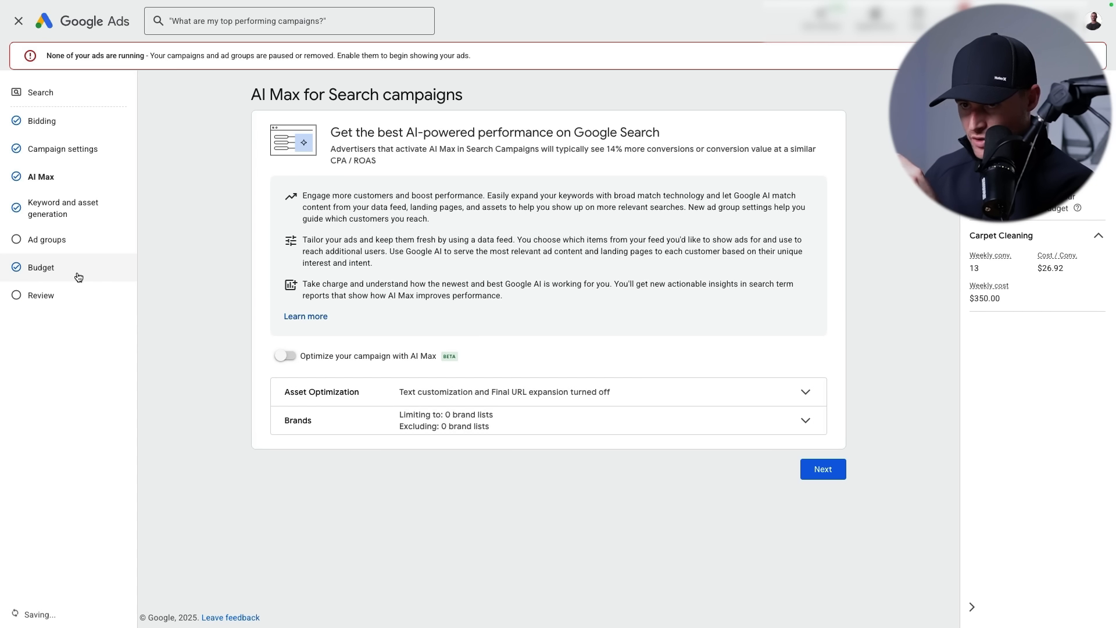
Return to the campaign review, check the summary down to the budget, and publish the campaign
click(76, 297)
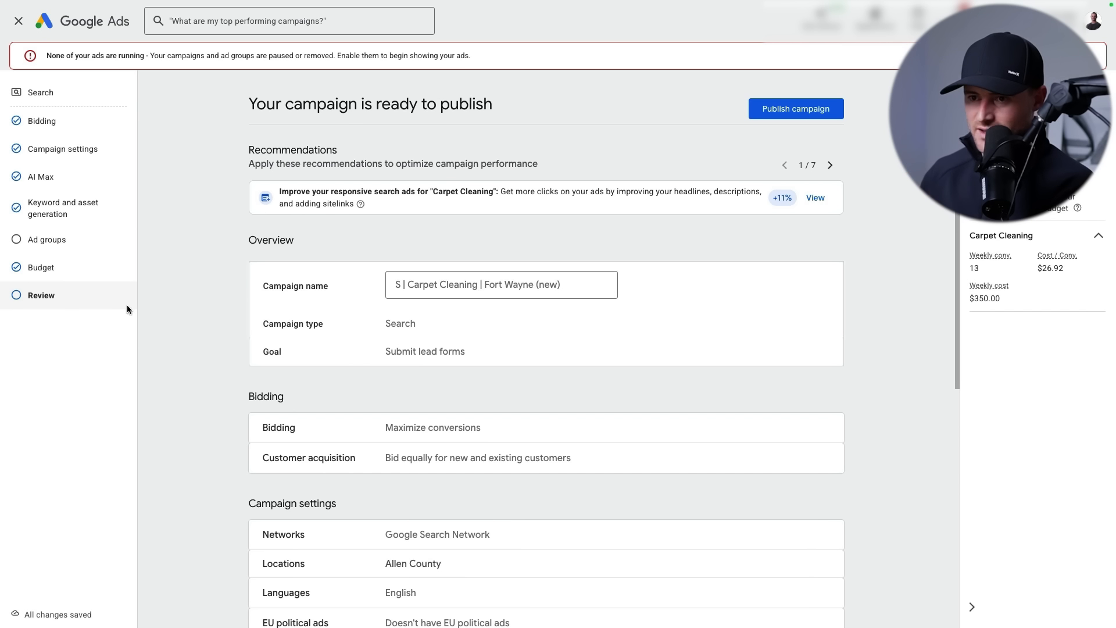
scroll(667, 282, down, 7)
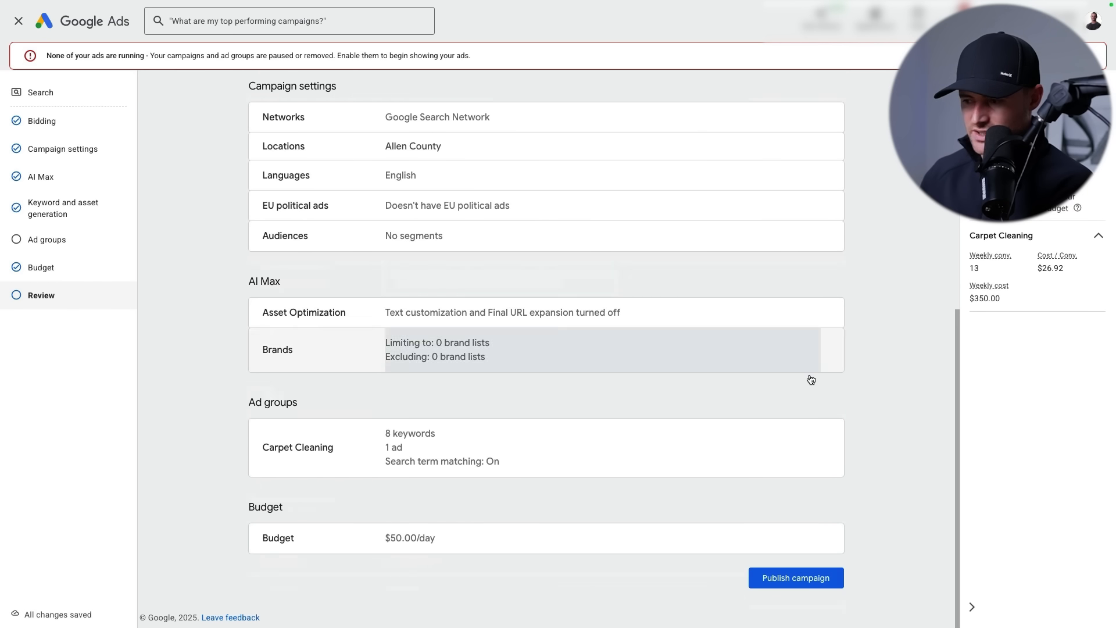
click(791, 579)
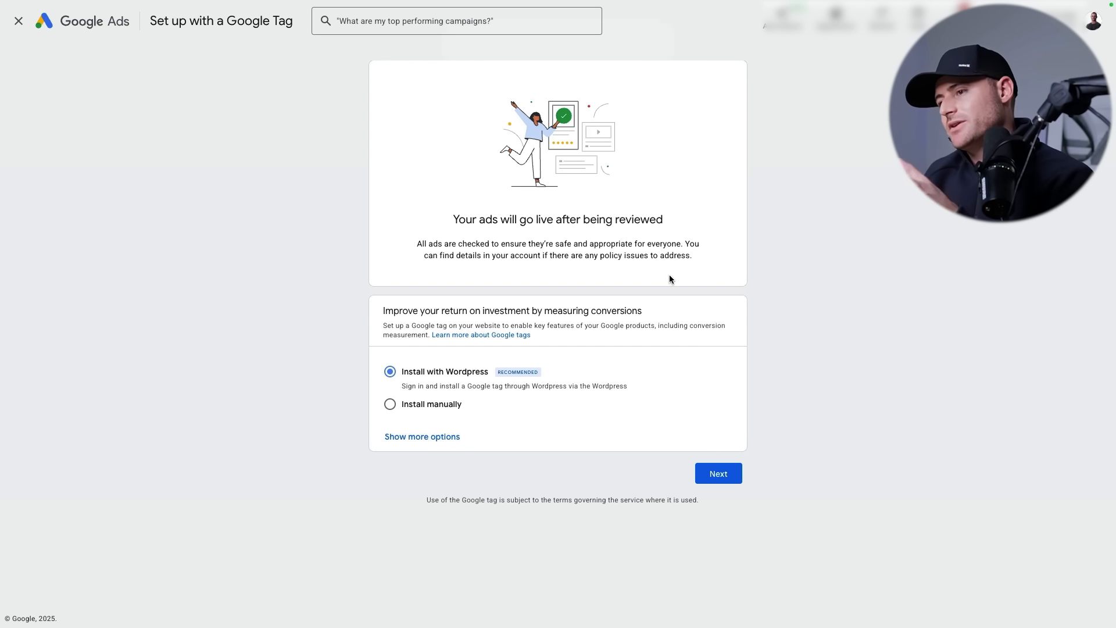
Look through the WordPress instructions for installing the Google tag, and go back to the choice of installation method
drag(432, 213, 710, 222)
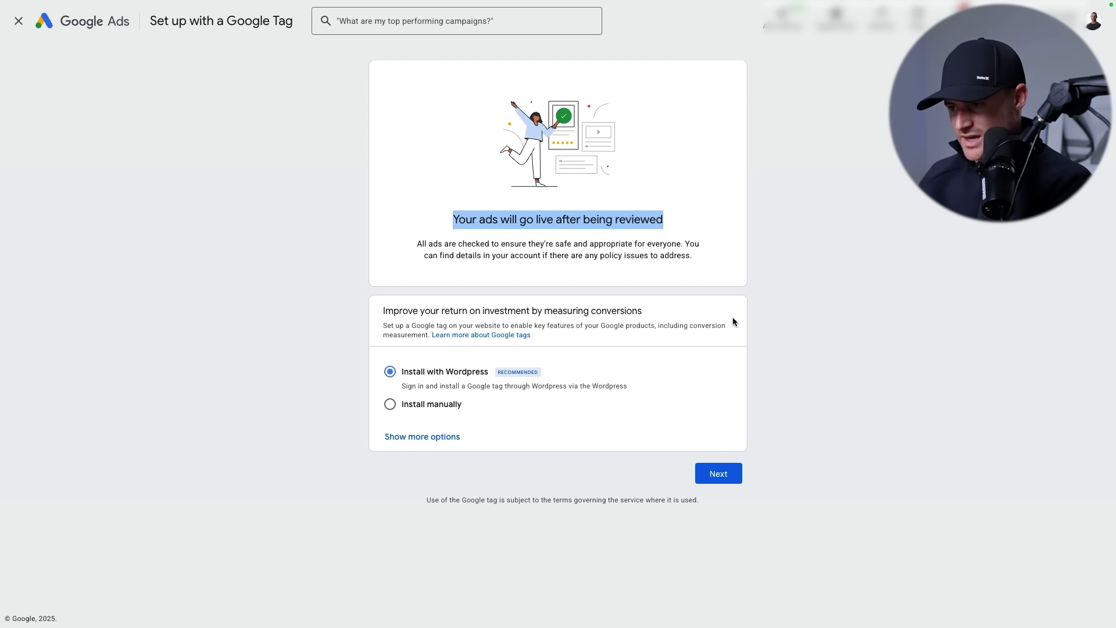
click(464, 403)
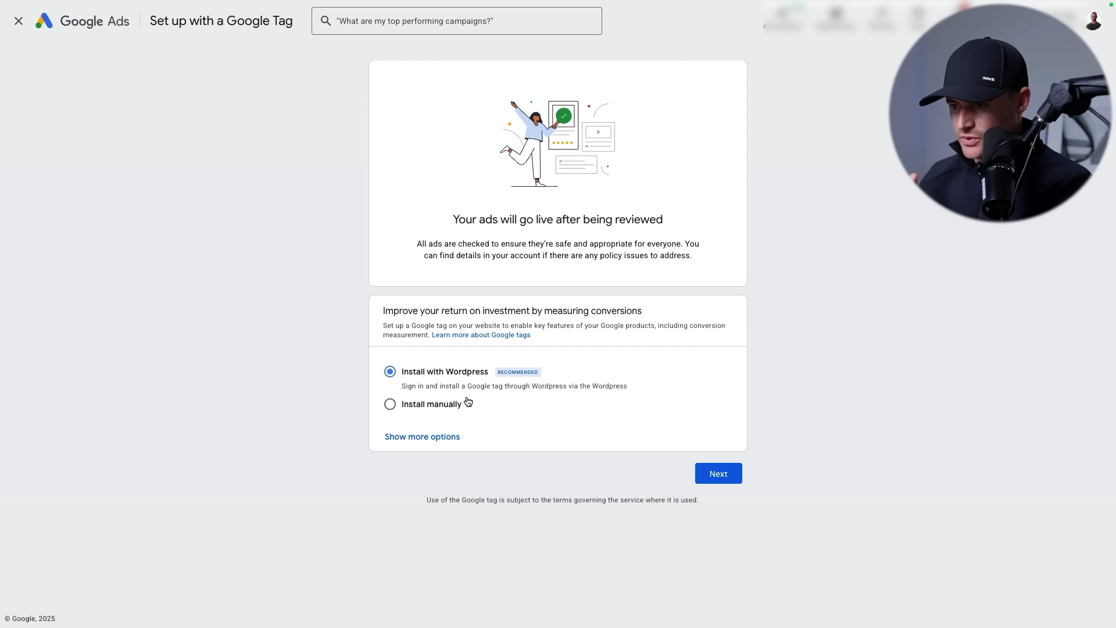
scroll(570, 321, down, 3)
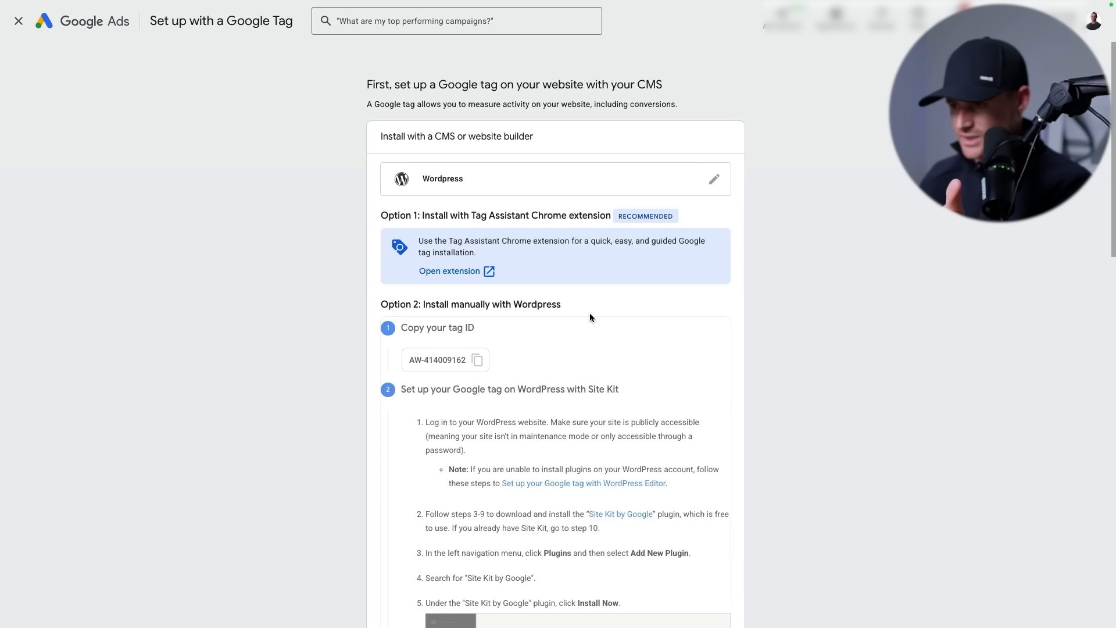
scroll(581, 349, down, 20)
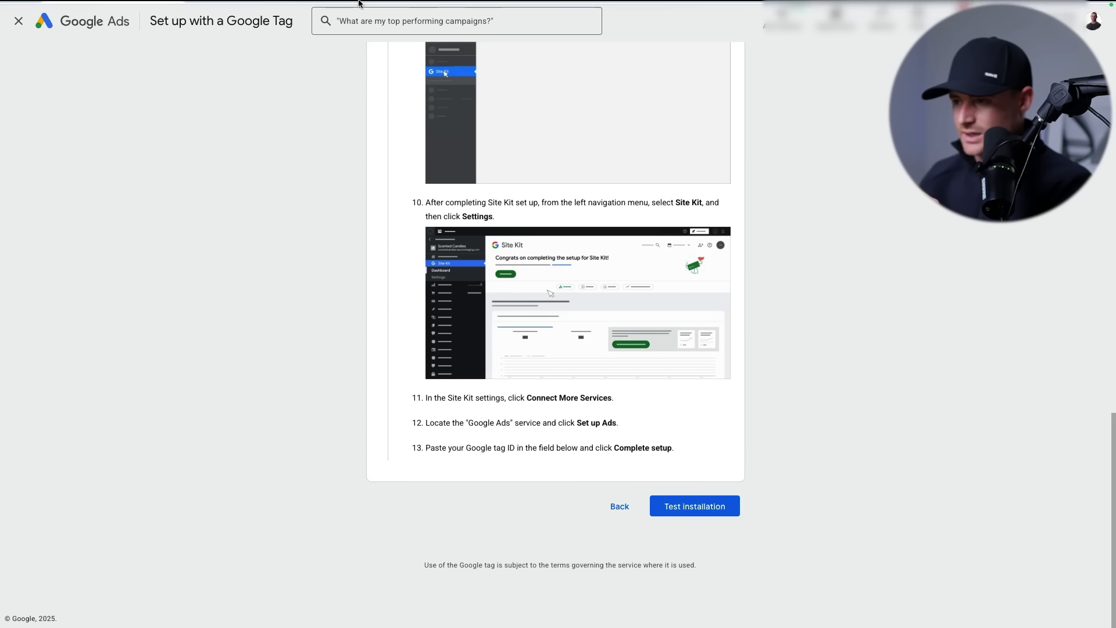
click(619, 514)
Exit the Google tag setup without installing a tag
mouse_move(237, 2)
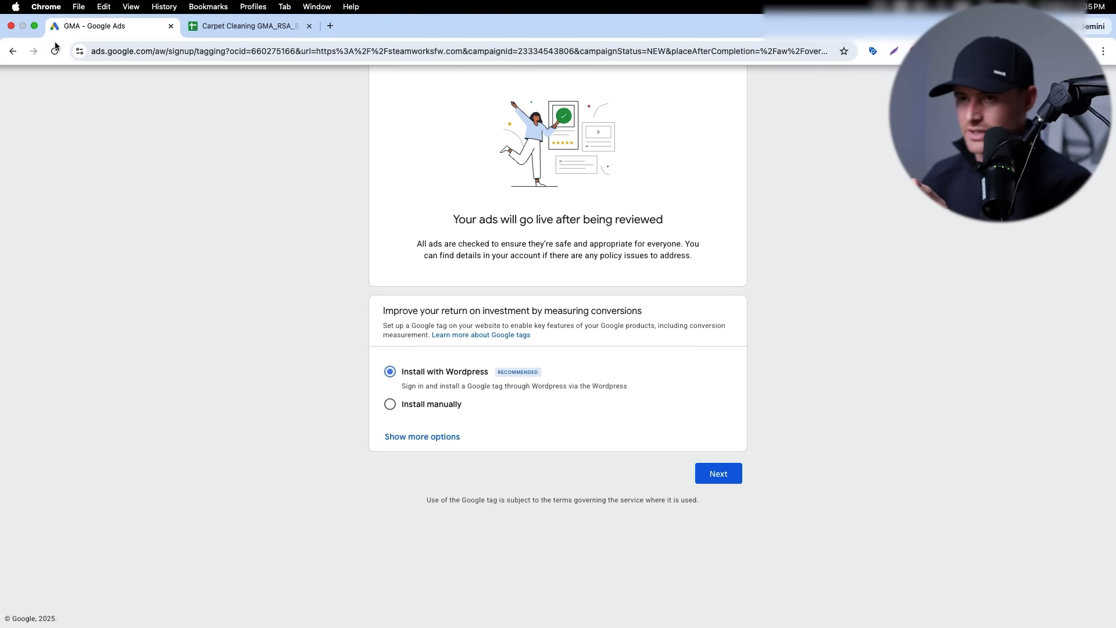
click(35, 26)
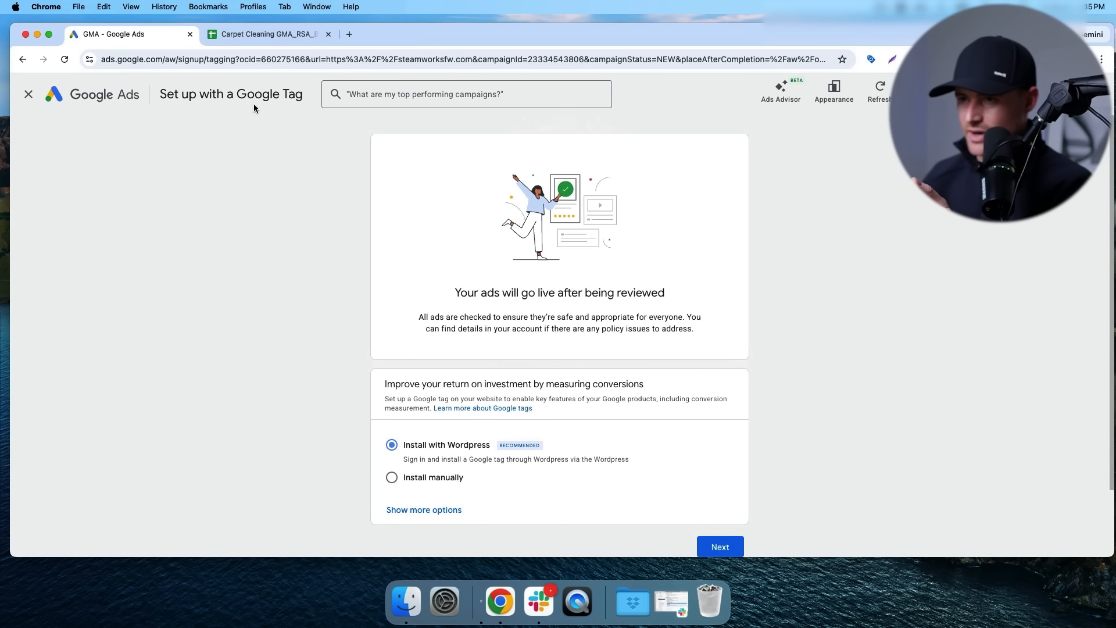
click(28, 96)
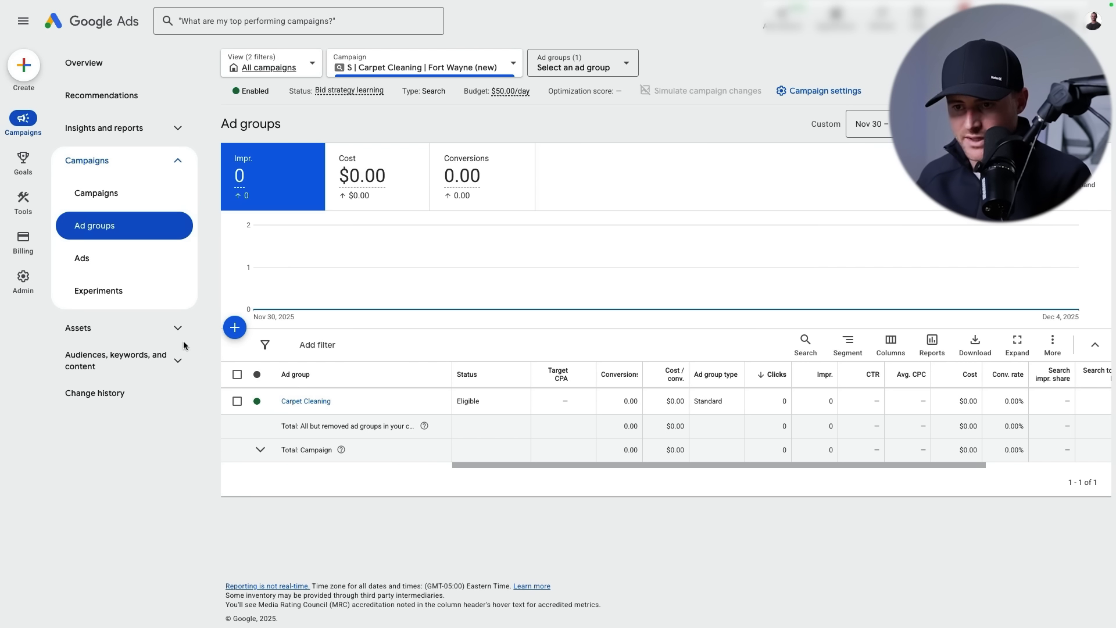
Open the device breakdown of when and where the new campaign's ads showed, and locate the Tablets row
click(164, 141)
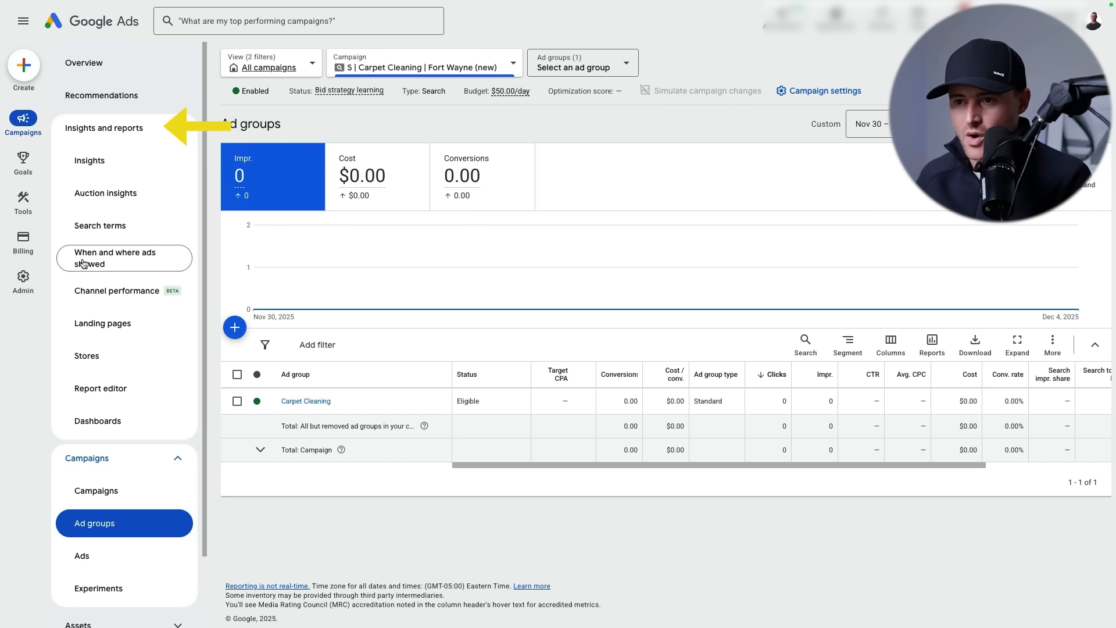
click(104, 265)
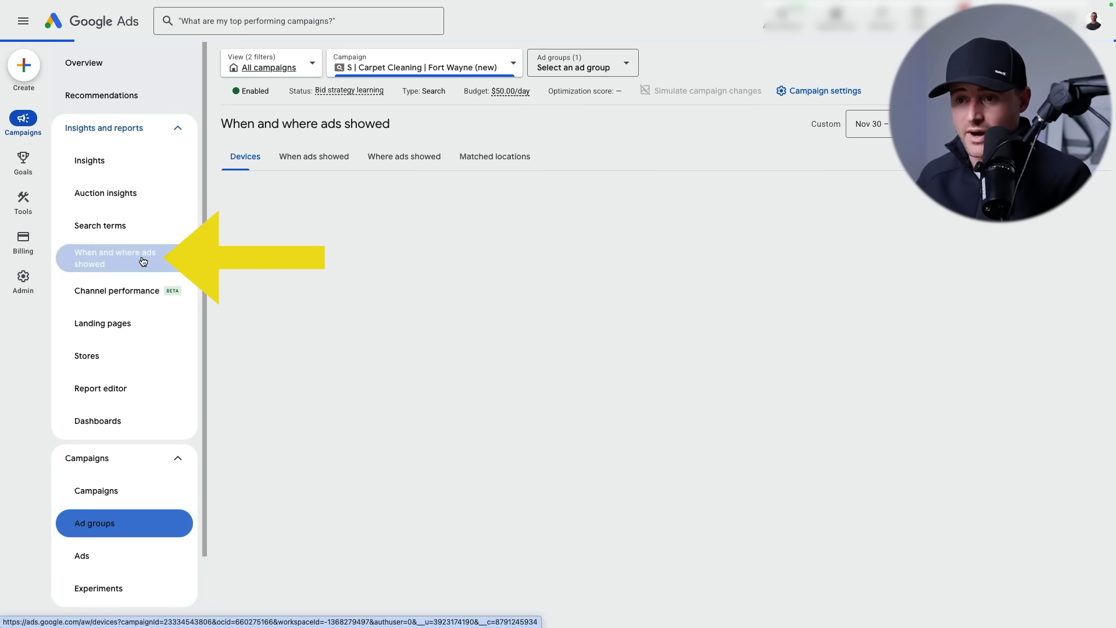
click(249, 159)
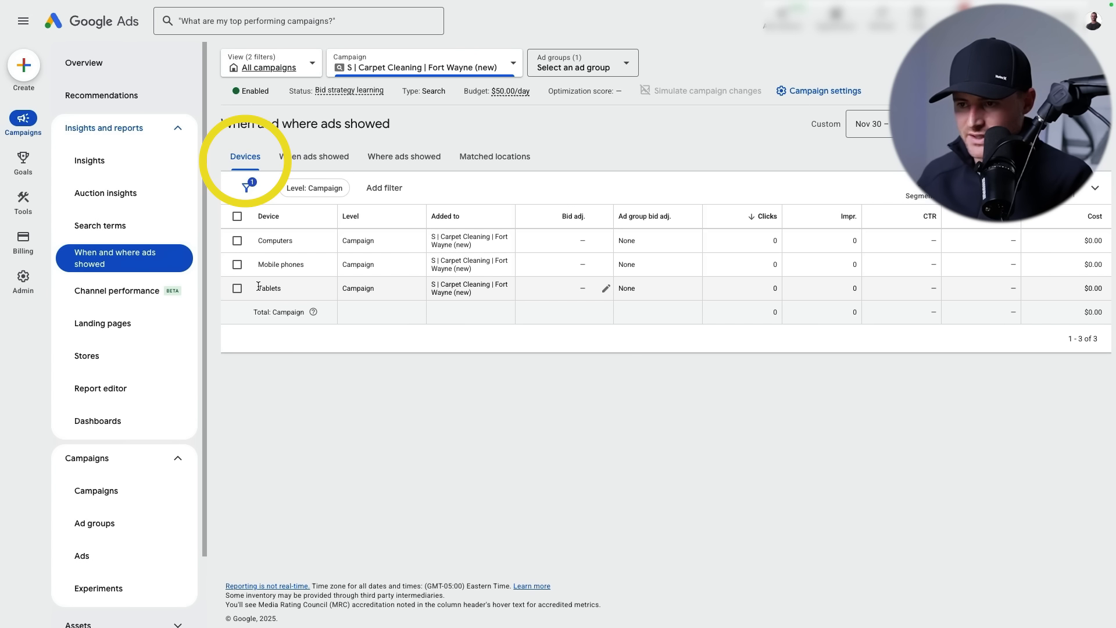
drag(258, 288, 275, 289)
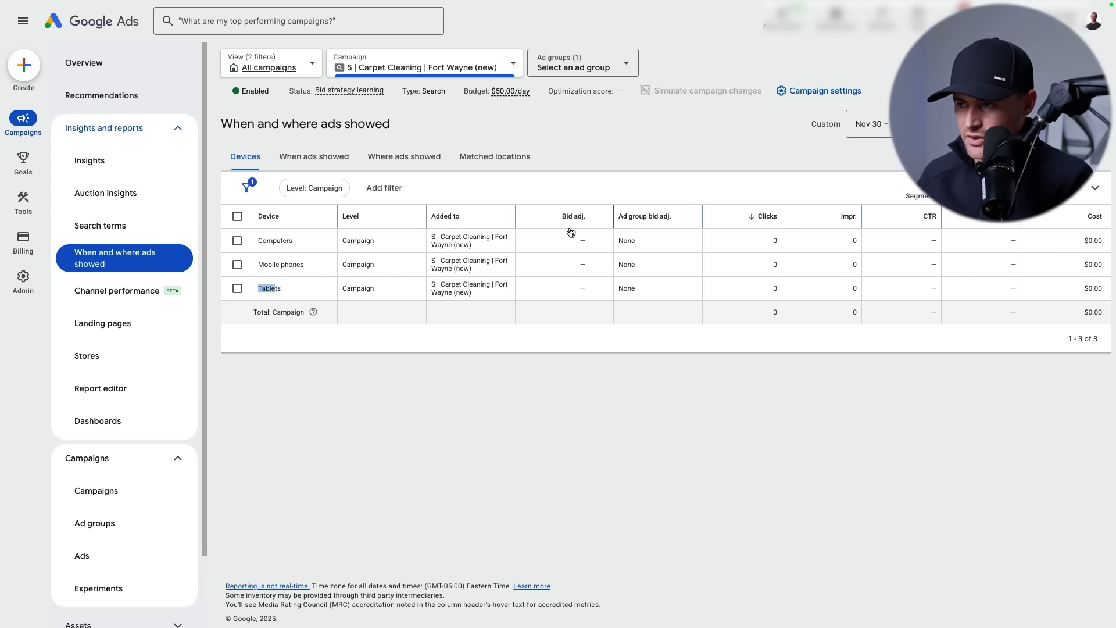